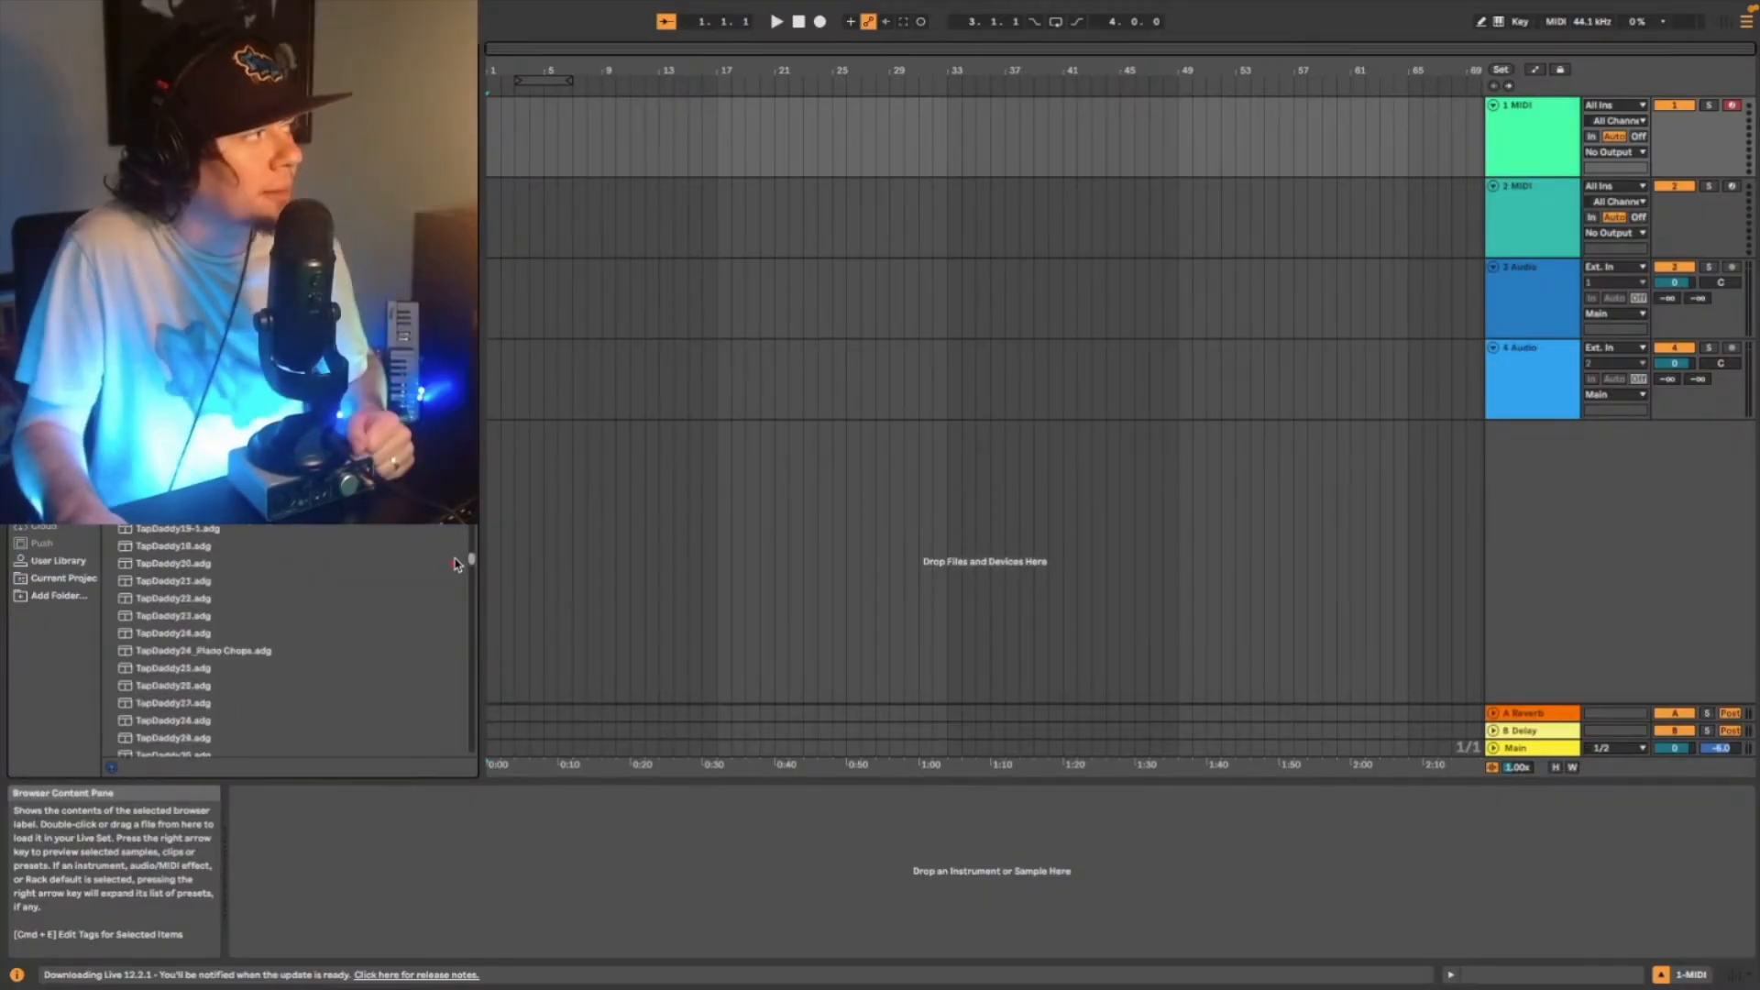
pyautogui.moveTo(460, 557); pyautogui.dragTo(461, 560)
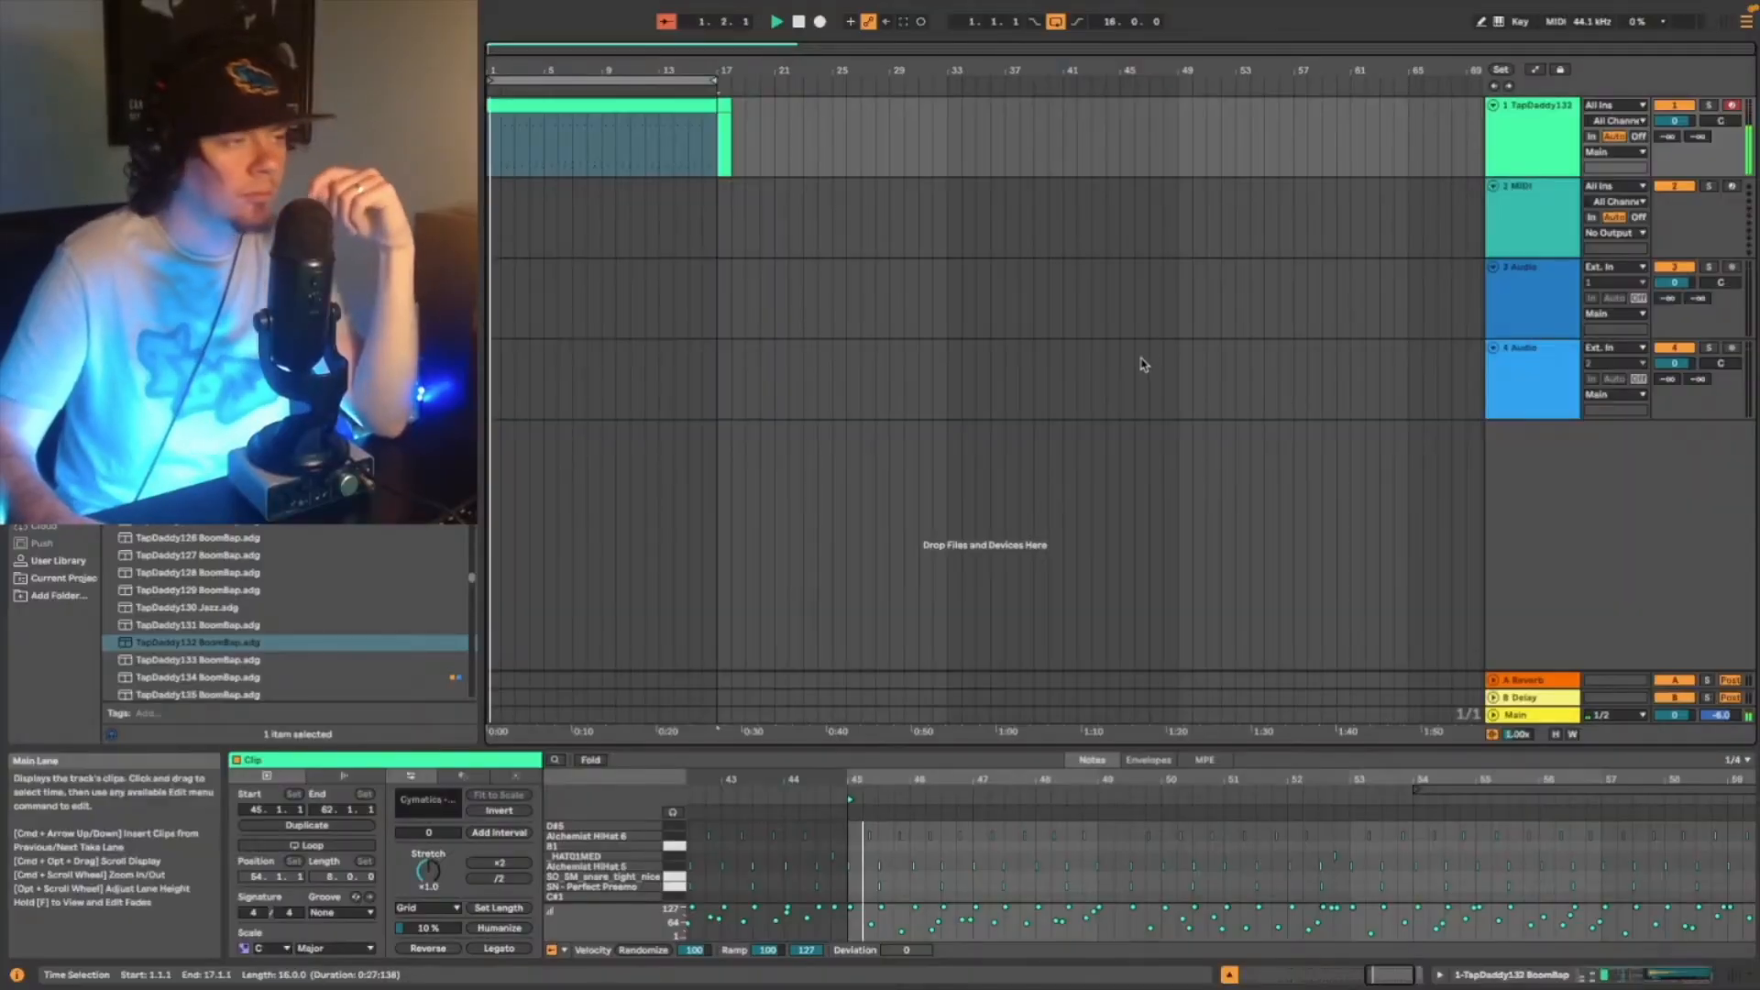
# - Show the drum track's device chain and add an EQ Eight after the BoomBap drum rack
pyautogui.click(1679, 976)
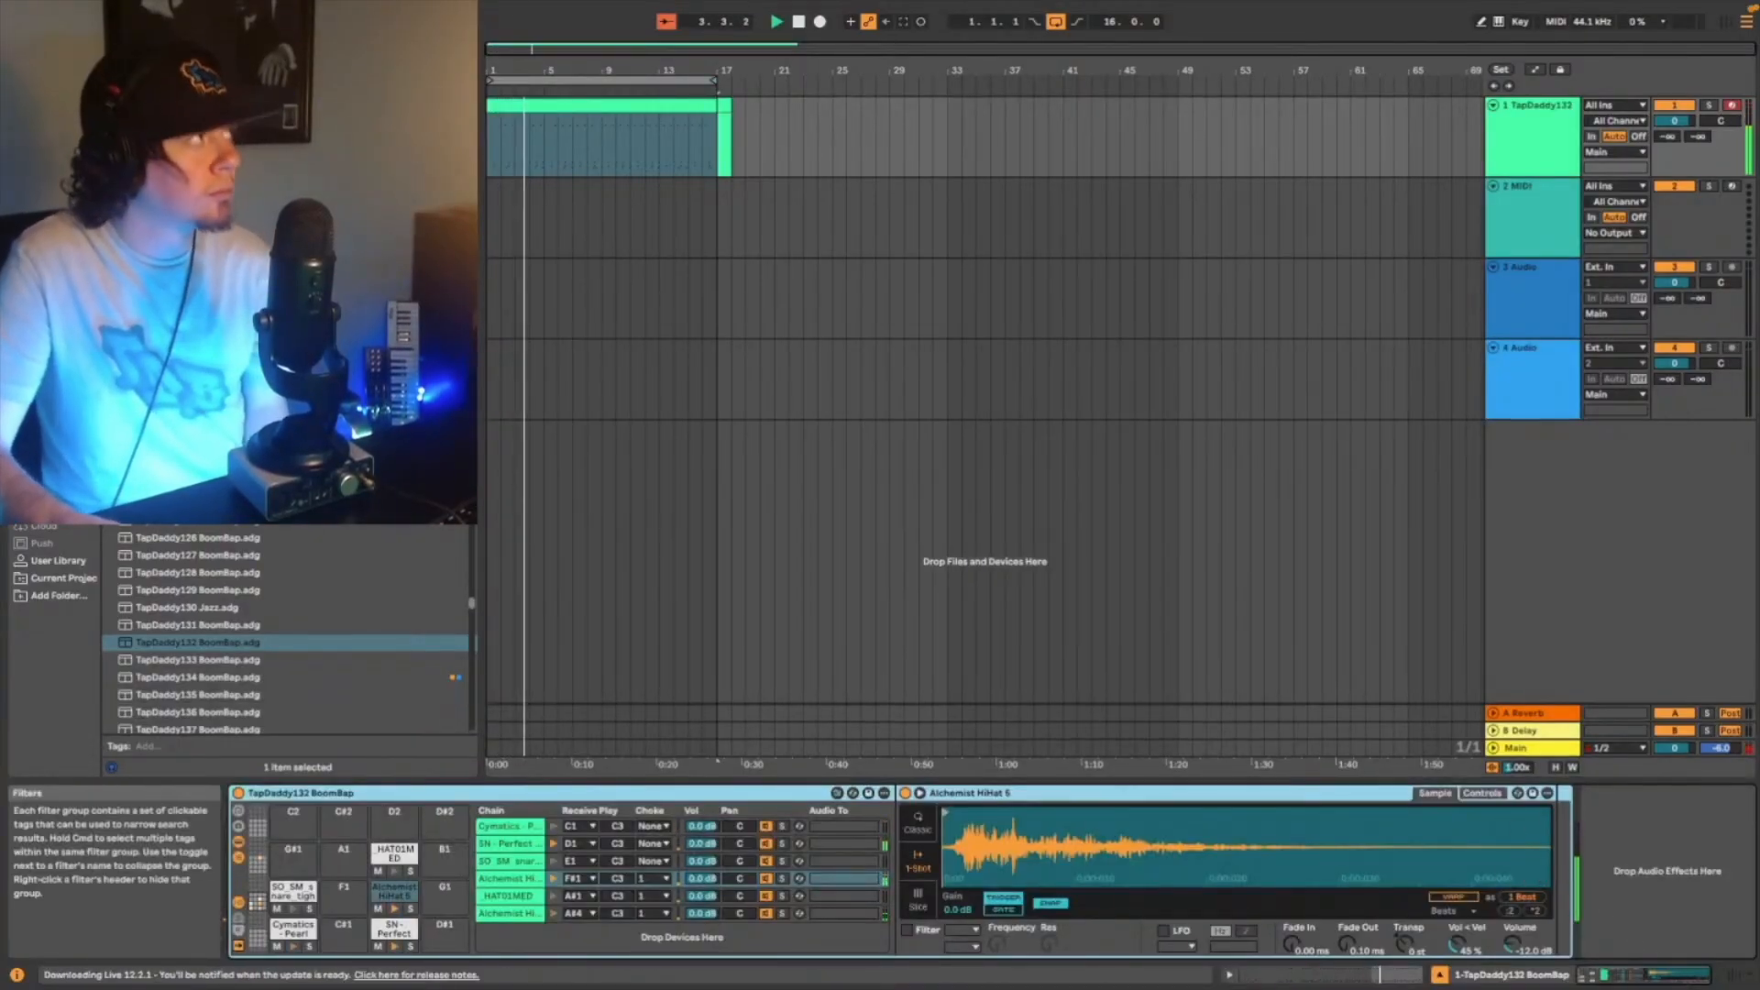
pyautogui.click(238, 48)
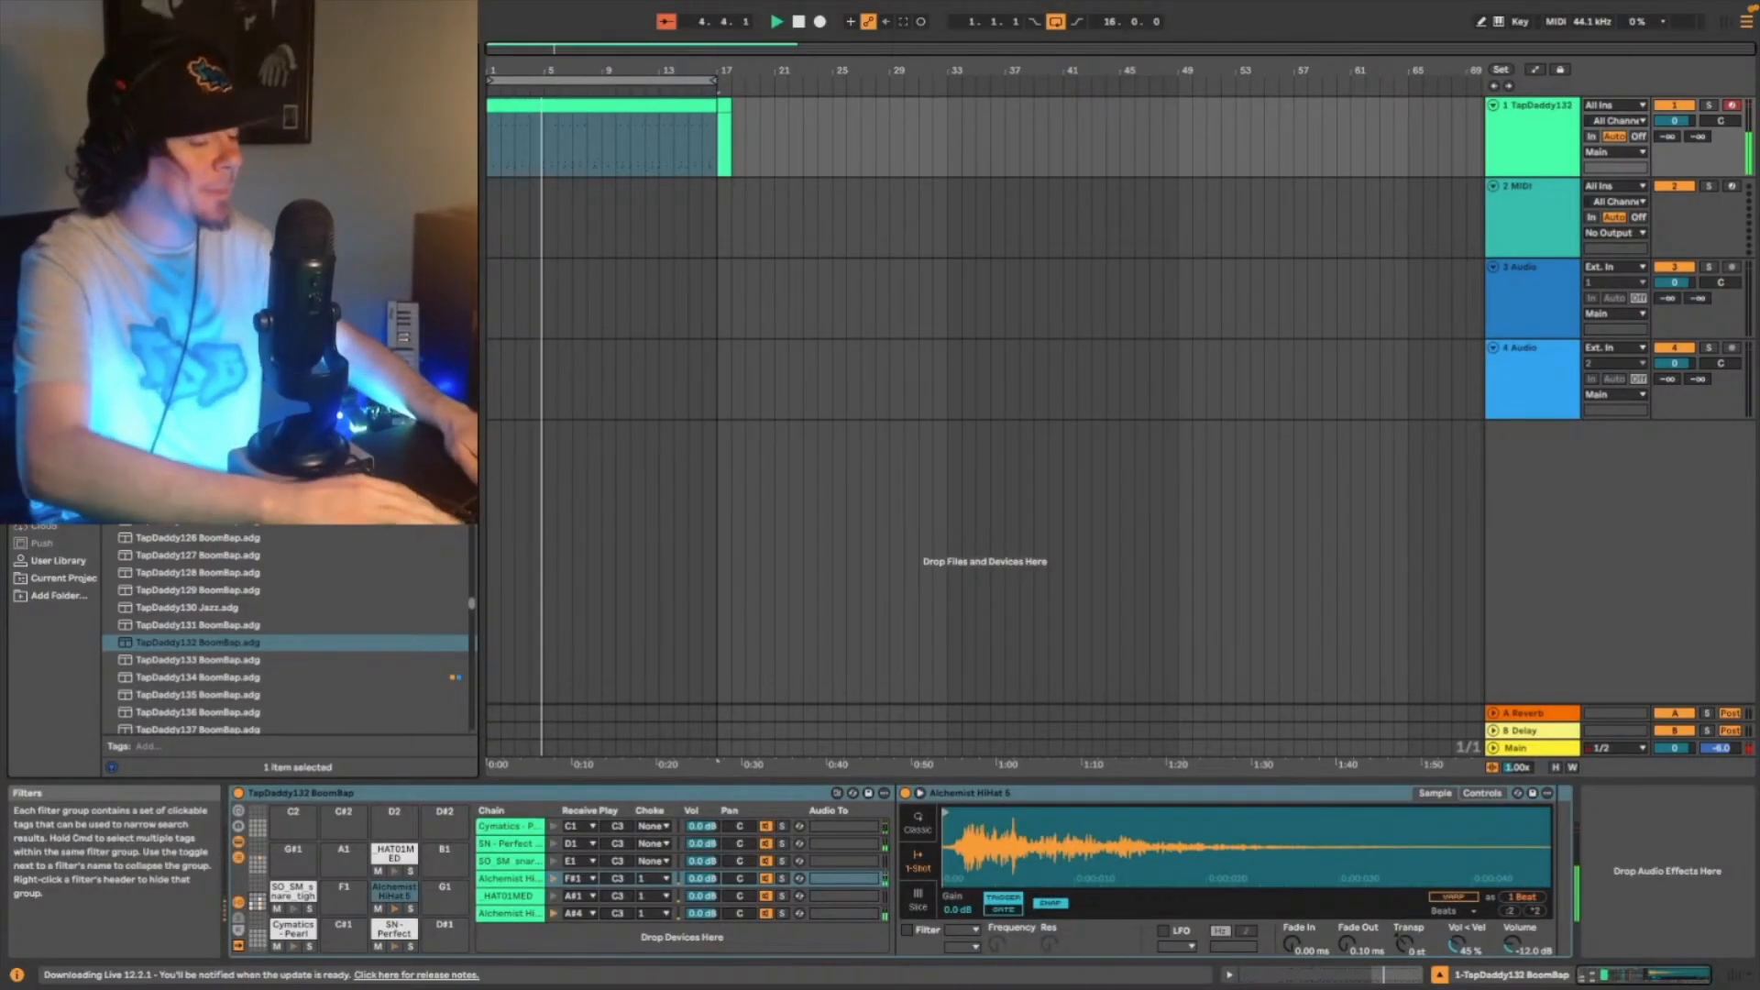
pyautogui.write('b')
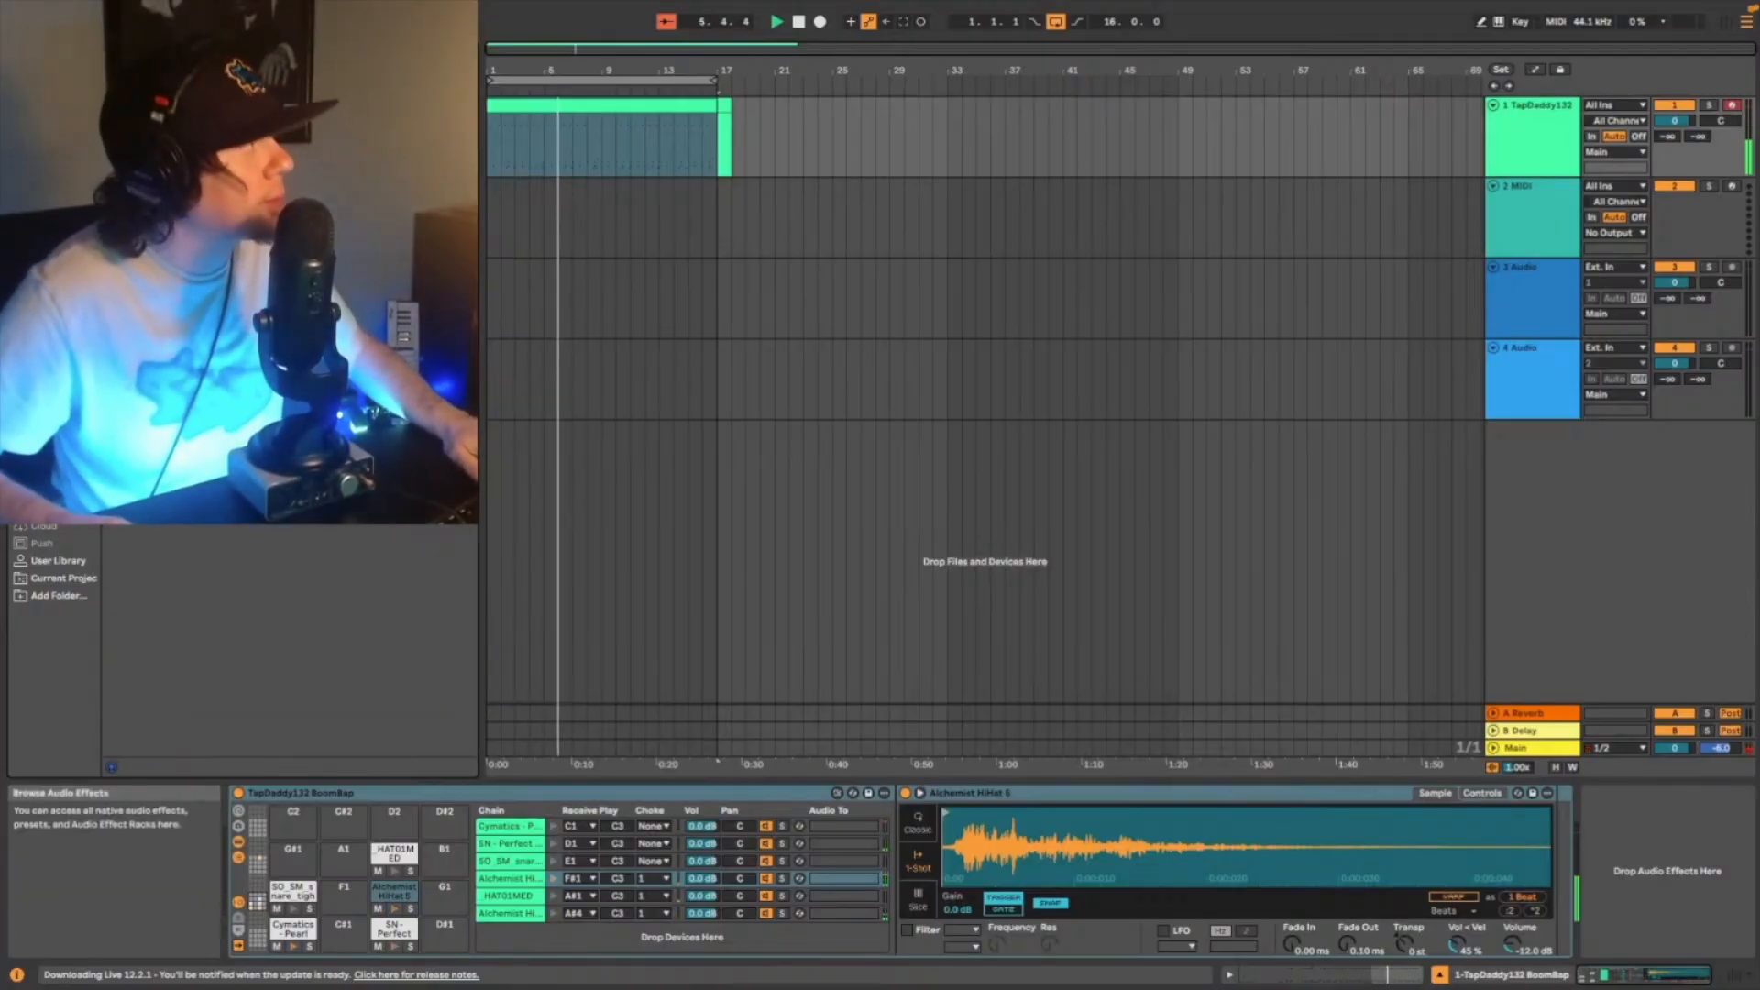
pyautogui.click(57, 308)
pyautogui.moveTo(165, 137); pyautogui.dragTo(1639, 894)
# - Change EQ Eight's band 4 to a high-cut filter and move its cutoff to about 6.3 kHz
pyautogui.click(1502, 934)
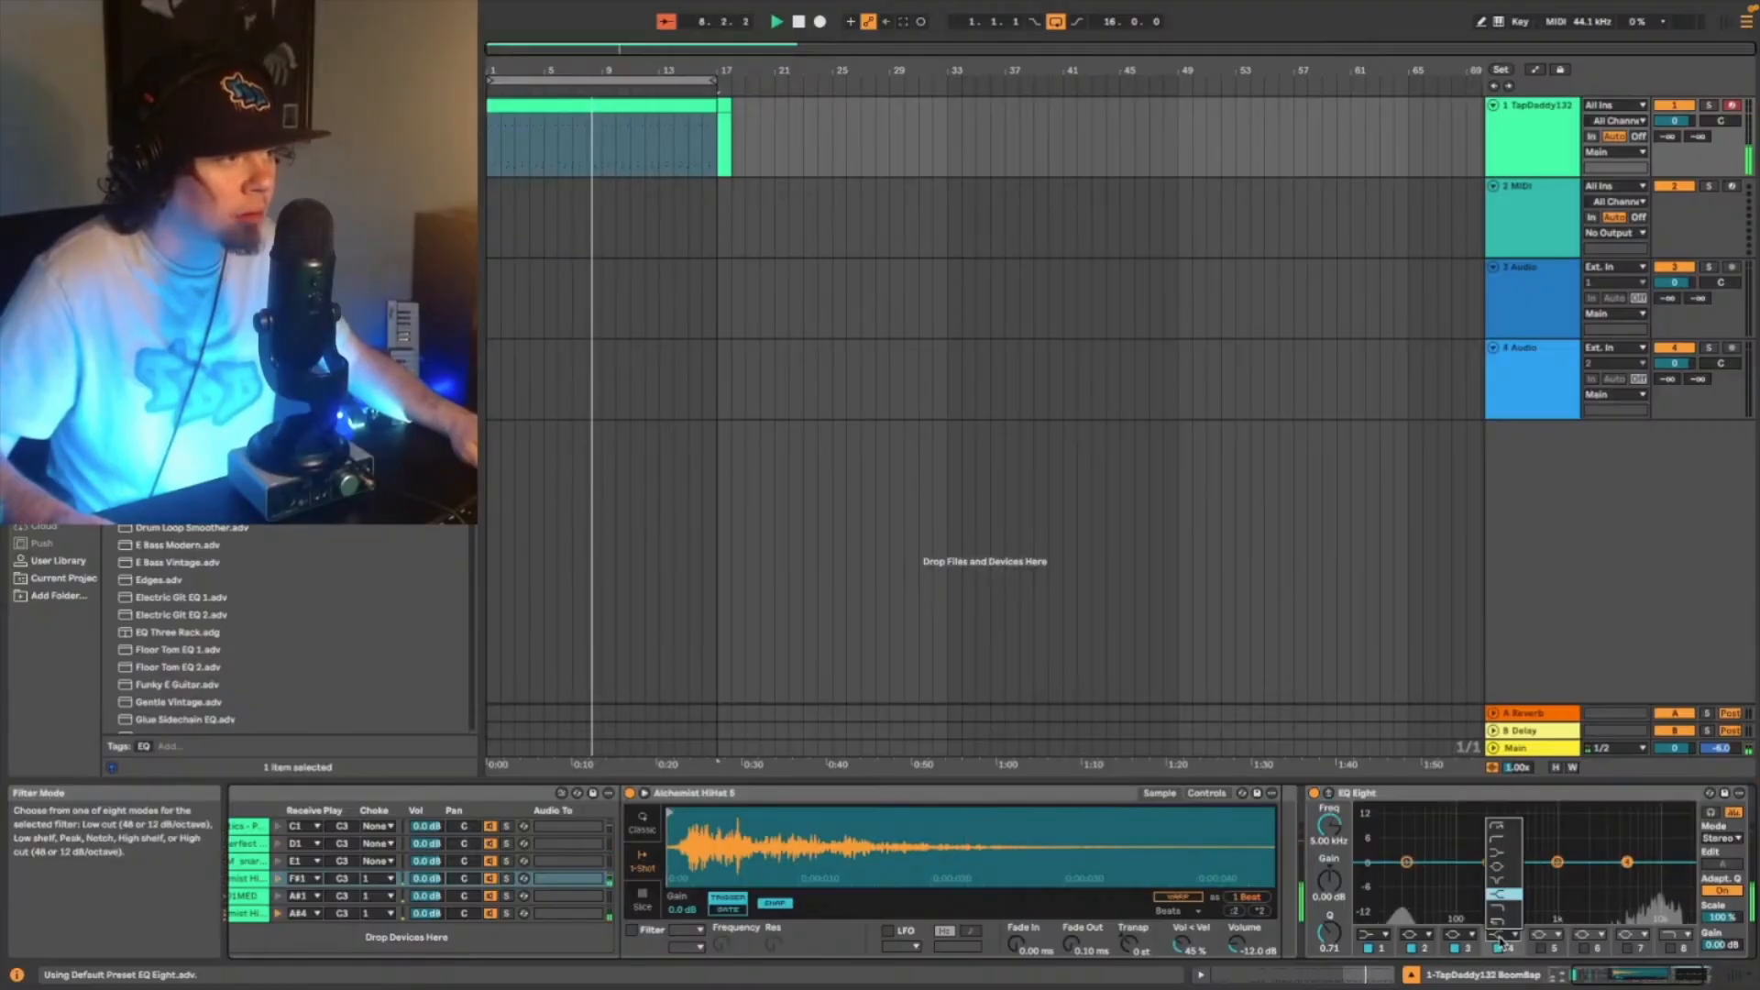
pyautogui.click(1504, 922)
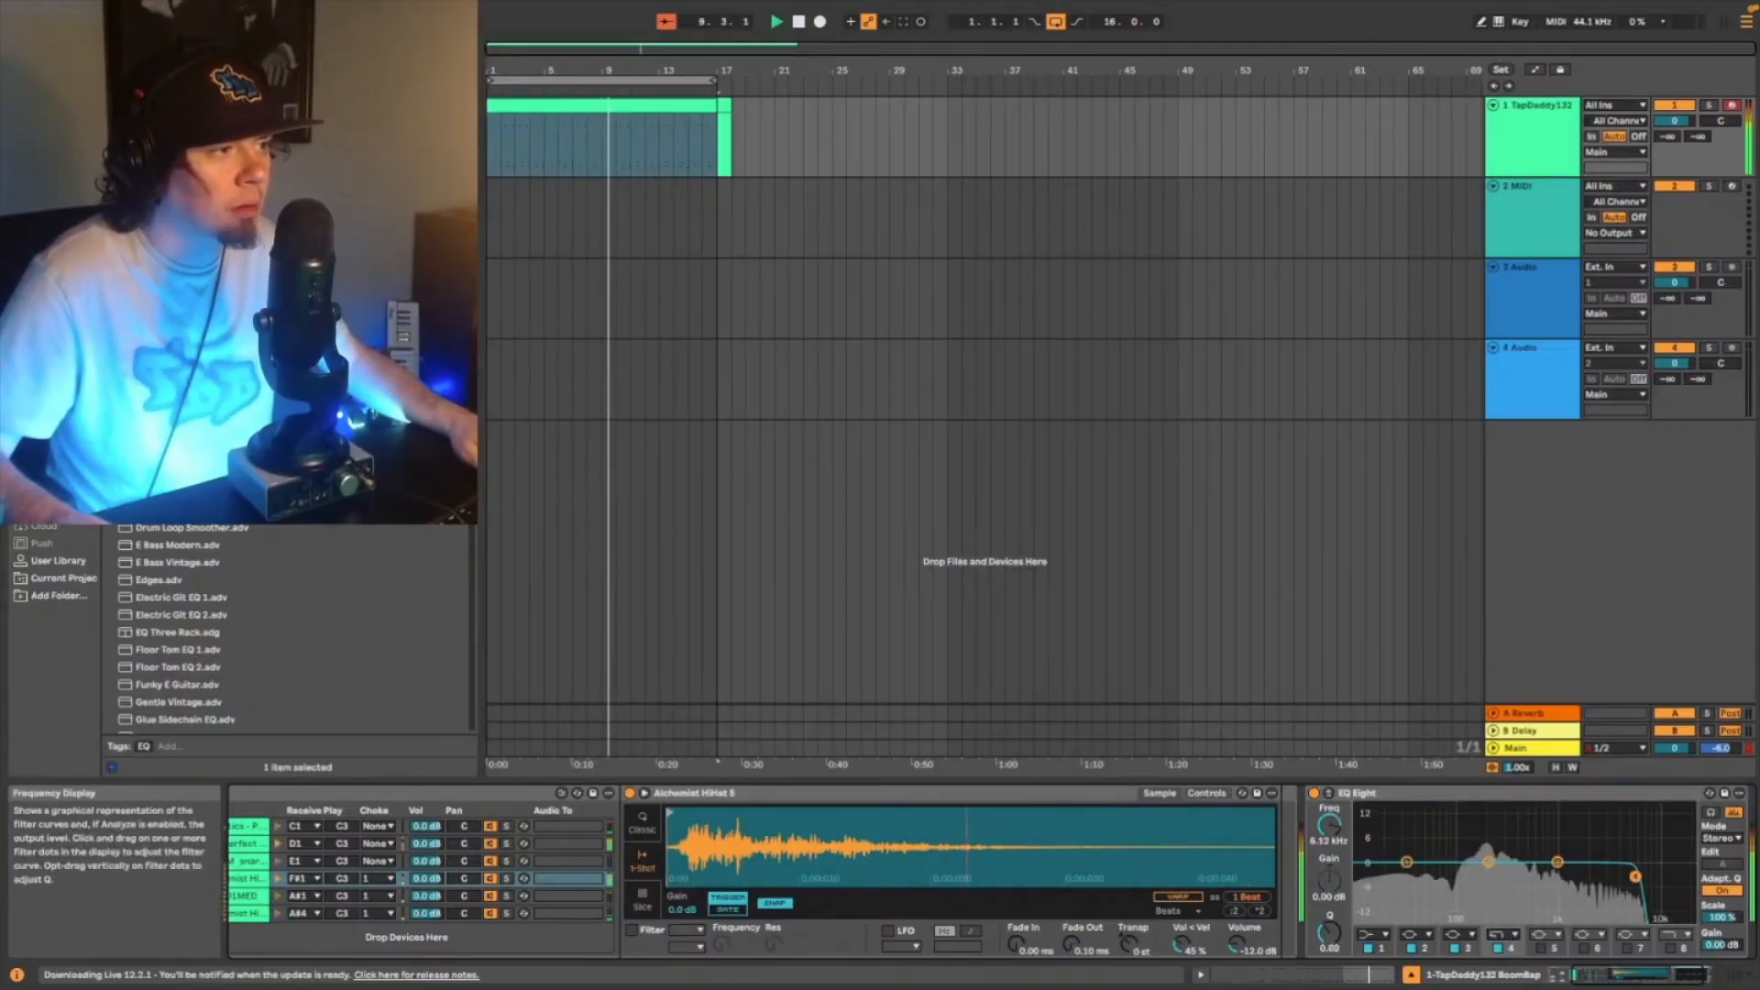
pyautogui.moveTo(1627, 875); pyautogui.dragTo(1642, 879)
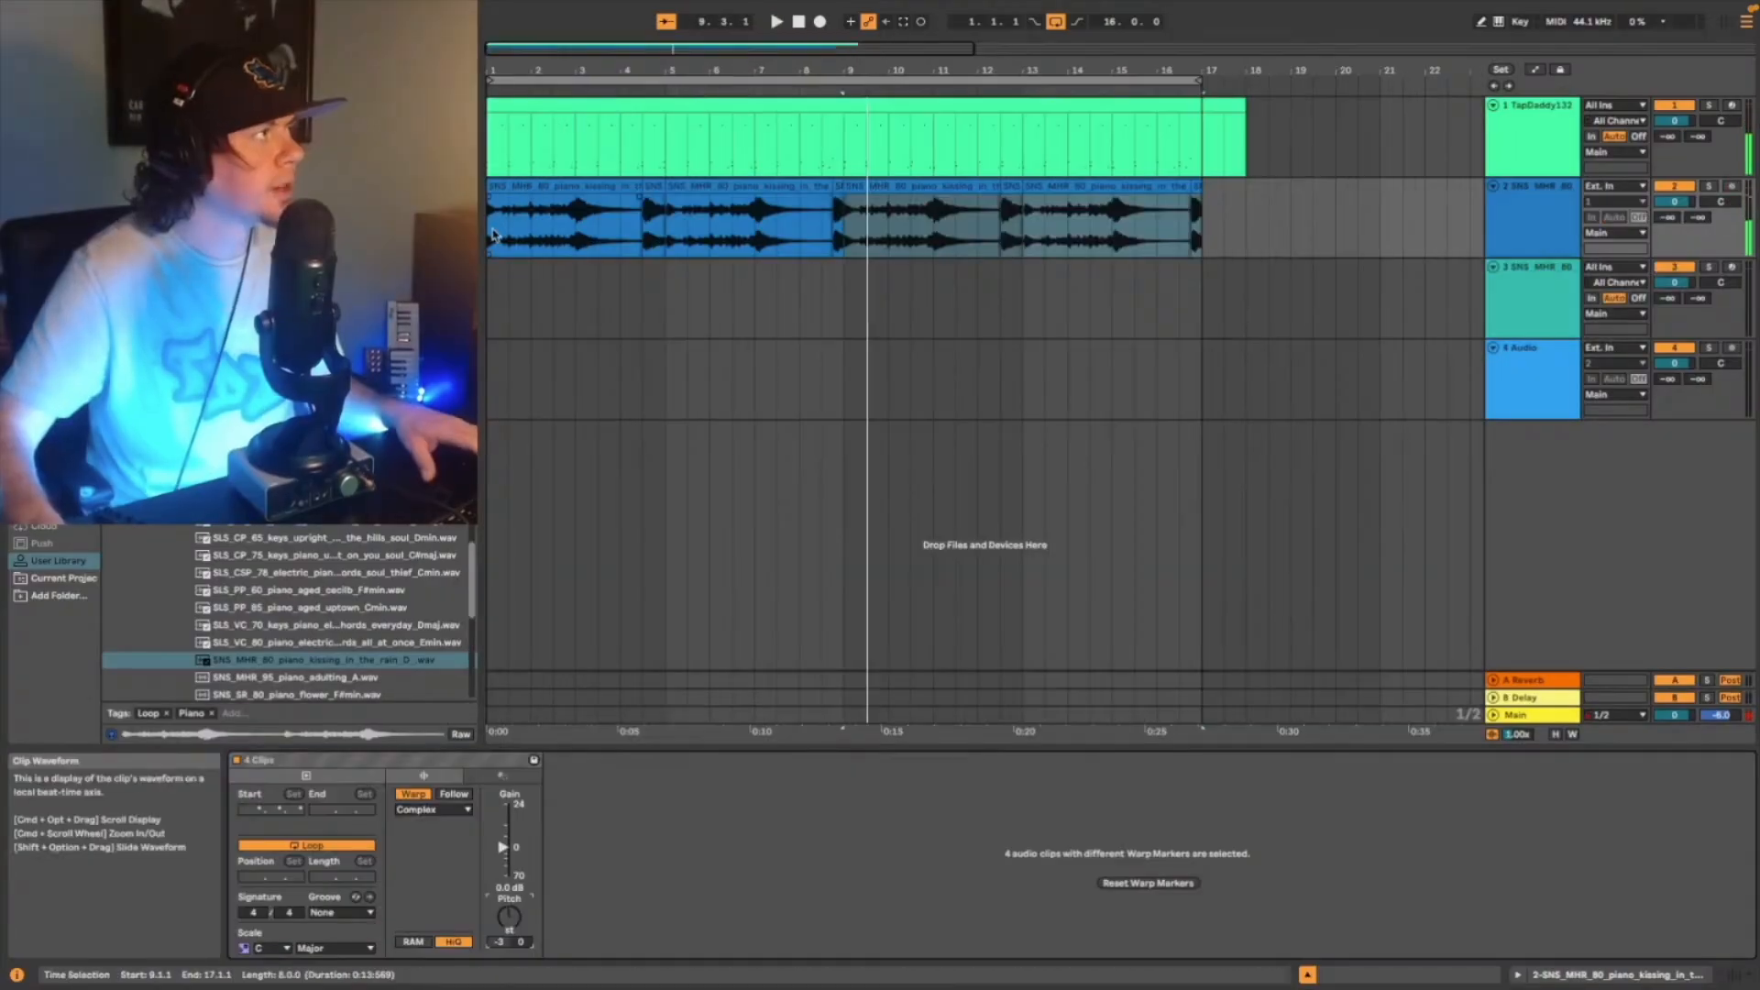
# - Place the piano MIDI track below the piano audio track and load the Hip-Hop Sub Bass instrument on it
pyautogui.click(1524, 194)
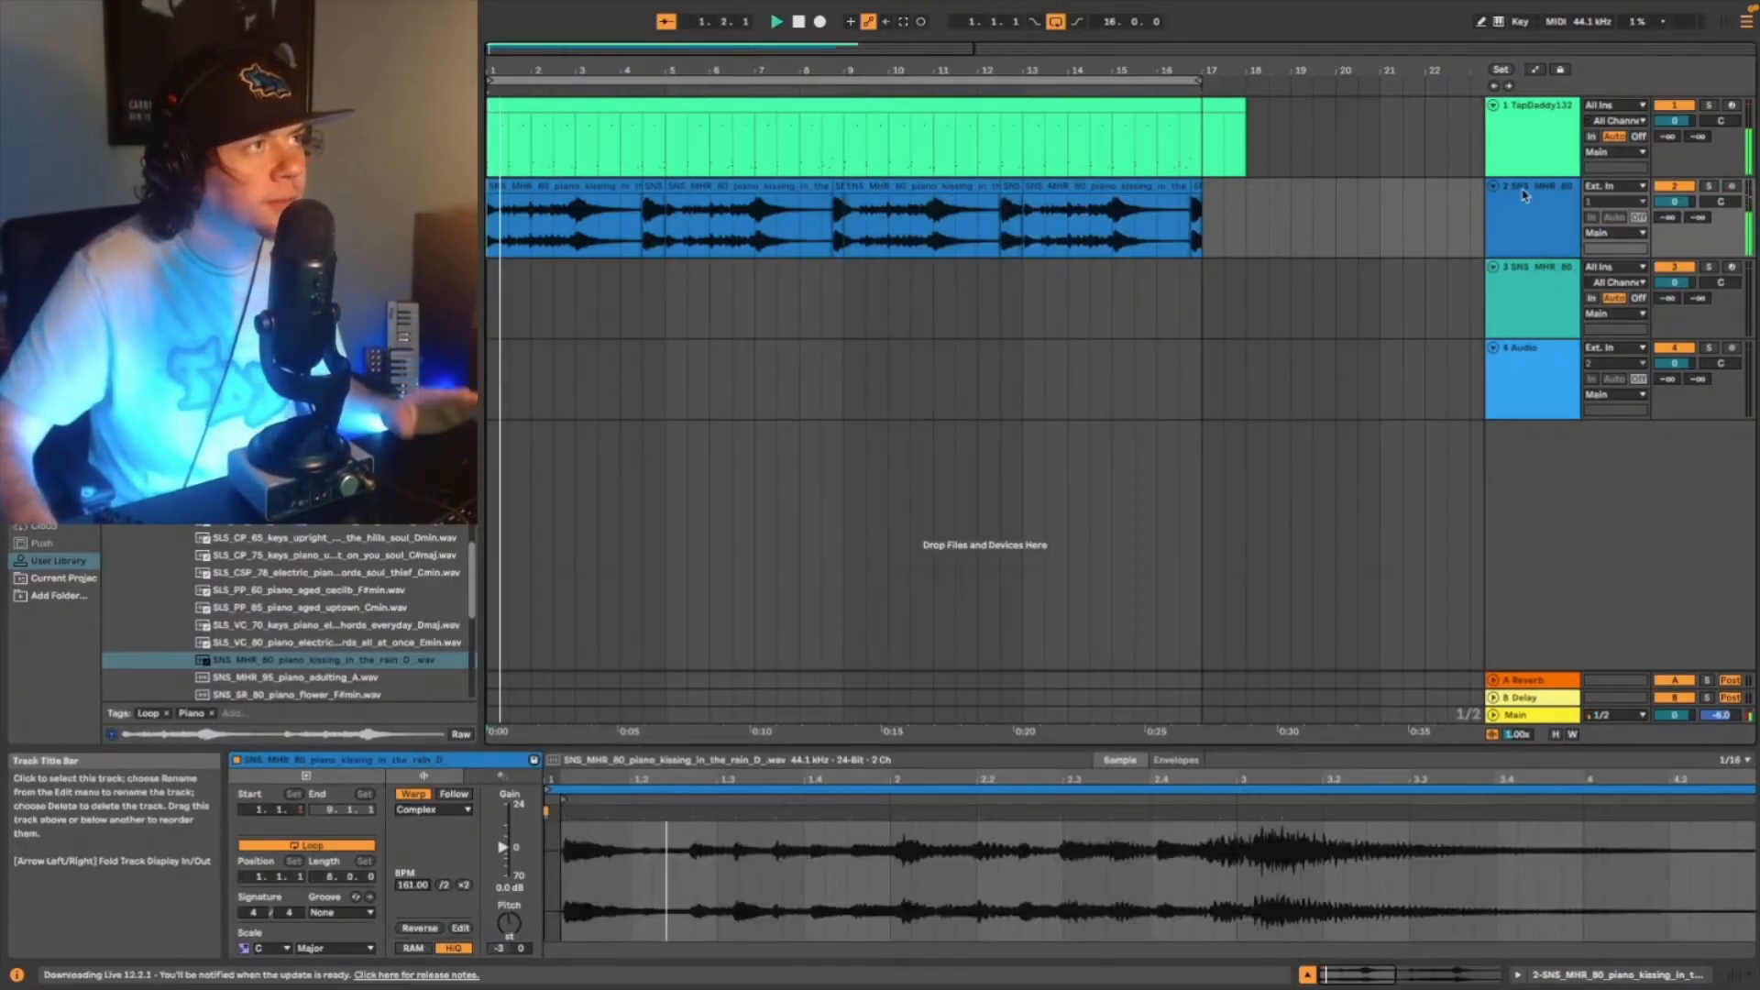
pyautogui.click(1543, 288)
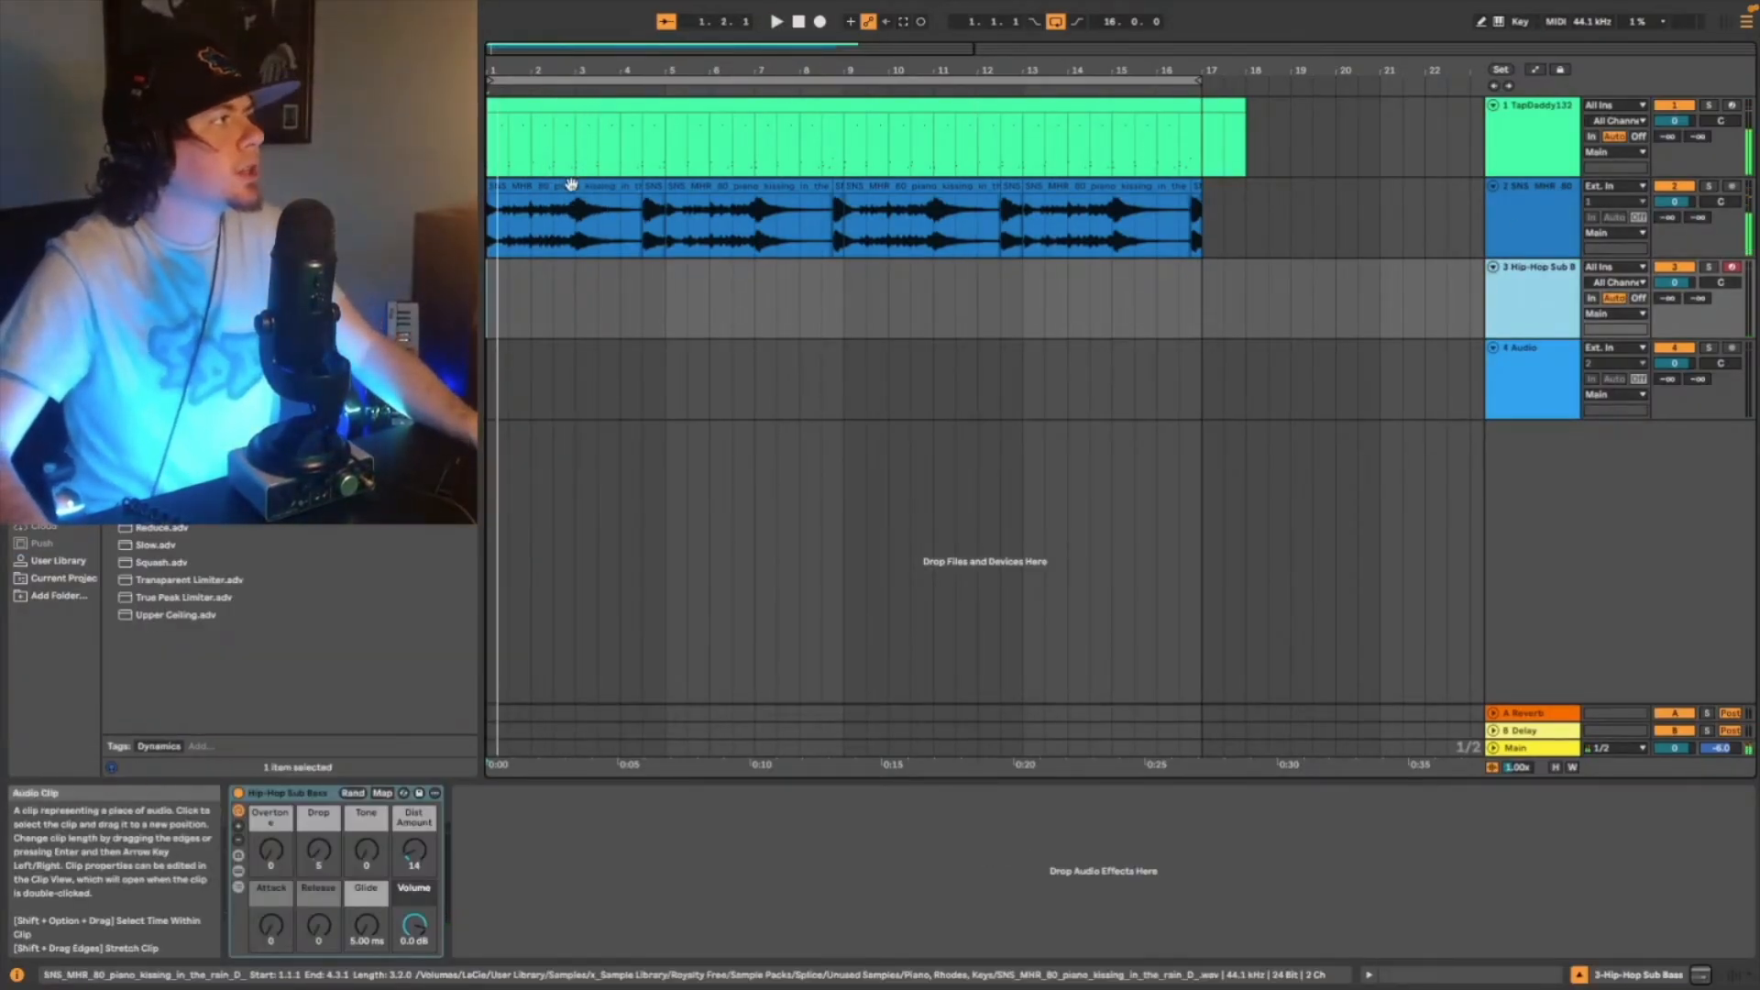
# - Open the first piano audio clip's settings, set its BPM to 162 and play it back
pyautogui.click(570, 184)
pyautogui.hotkey('shift', 'Tab')
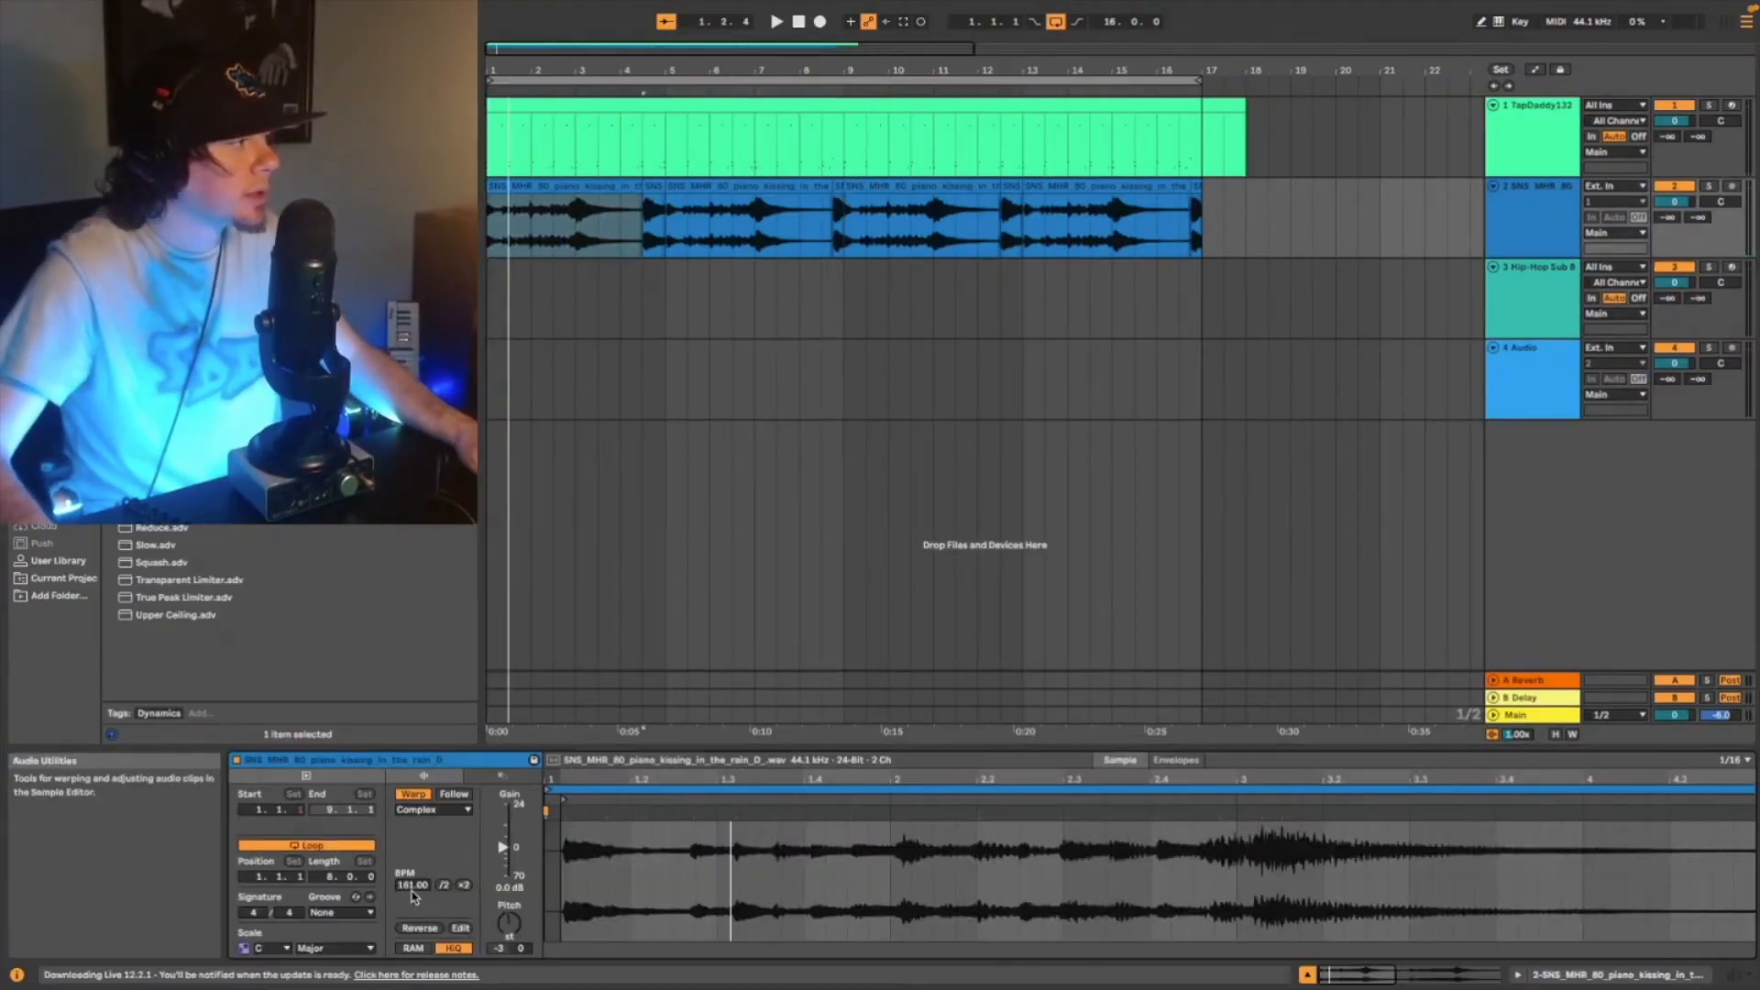
pyautogui.press('space')
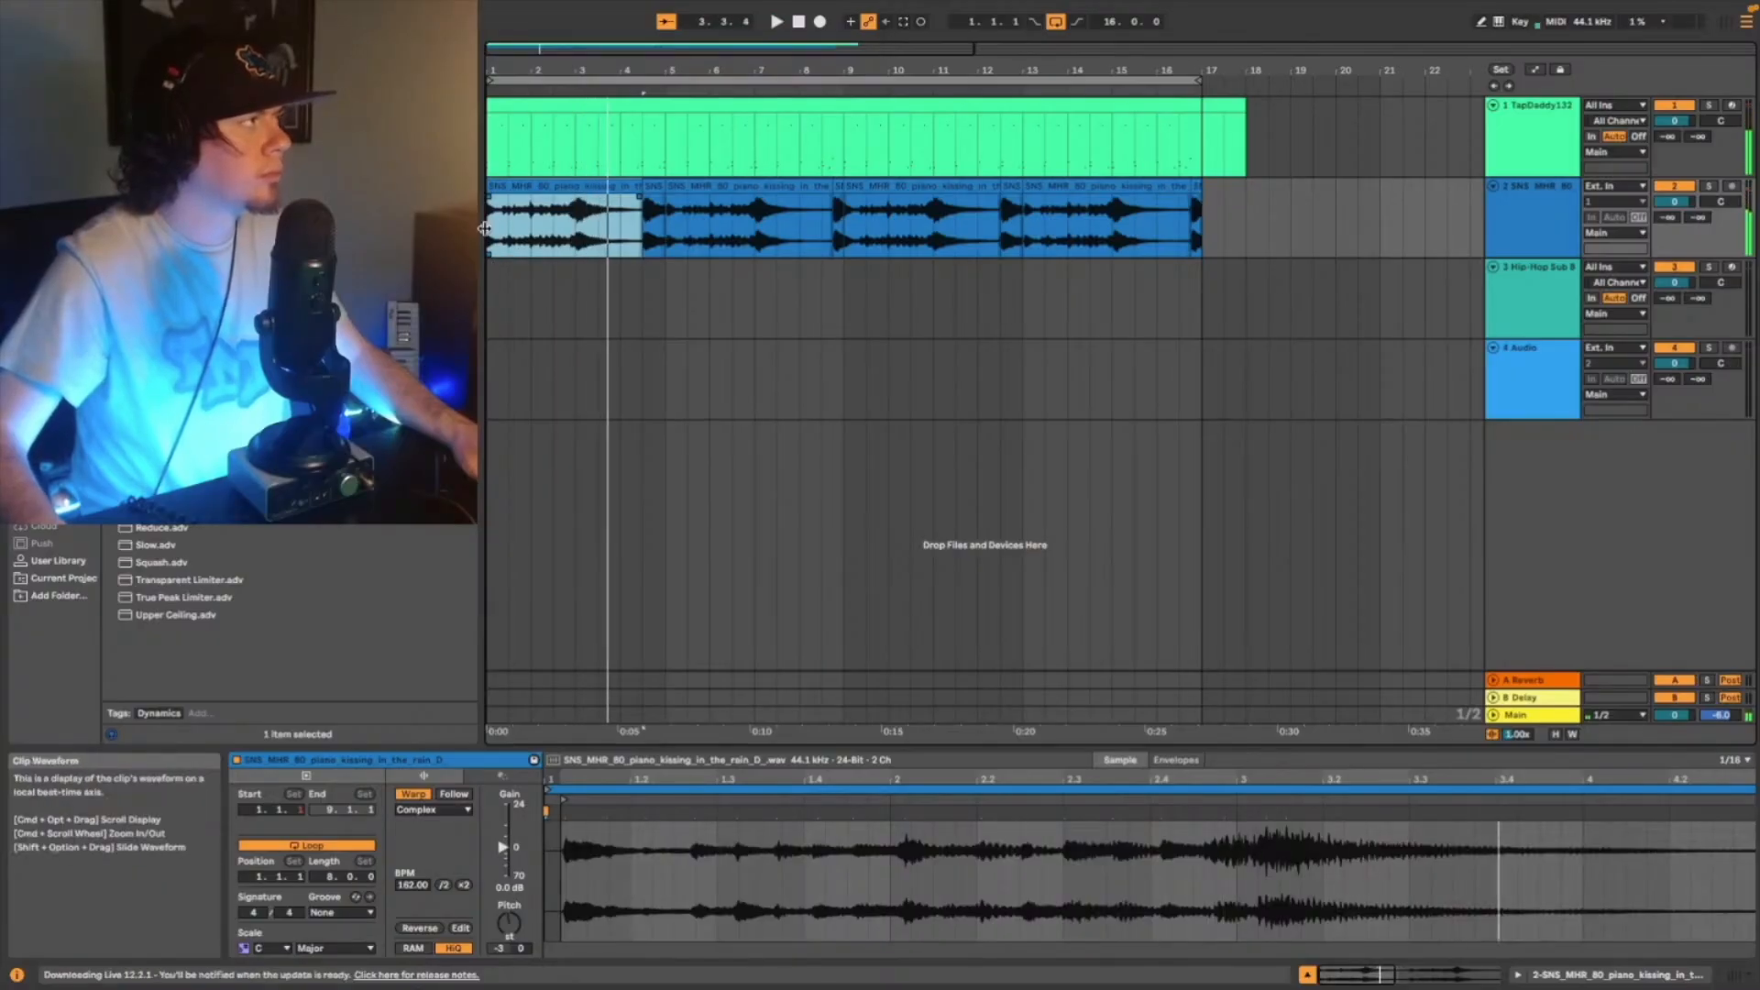
# - Copy the retimed first piano clip to bar 9, play it back and select the sub bass track
pyautogui.moveTo(484, 228); pyautogui.dragTo(489, 229)
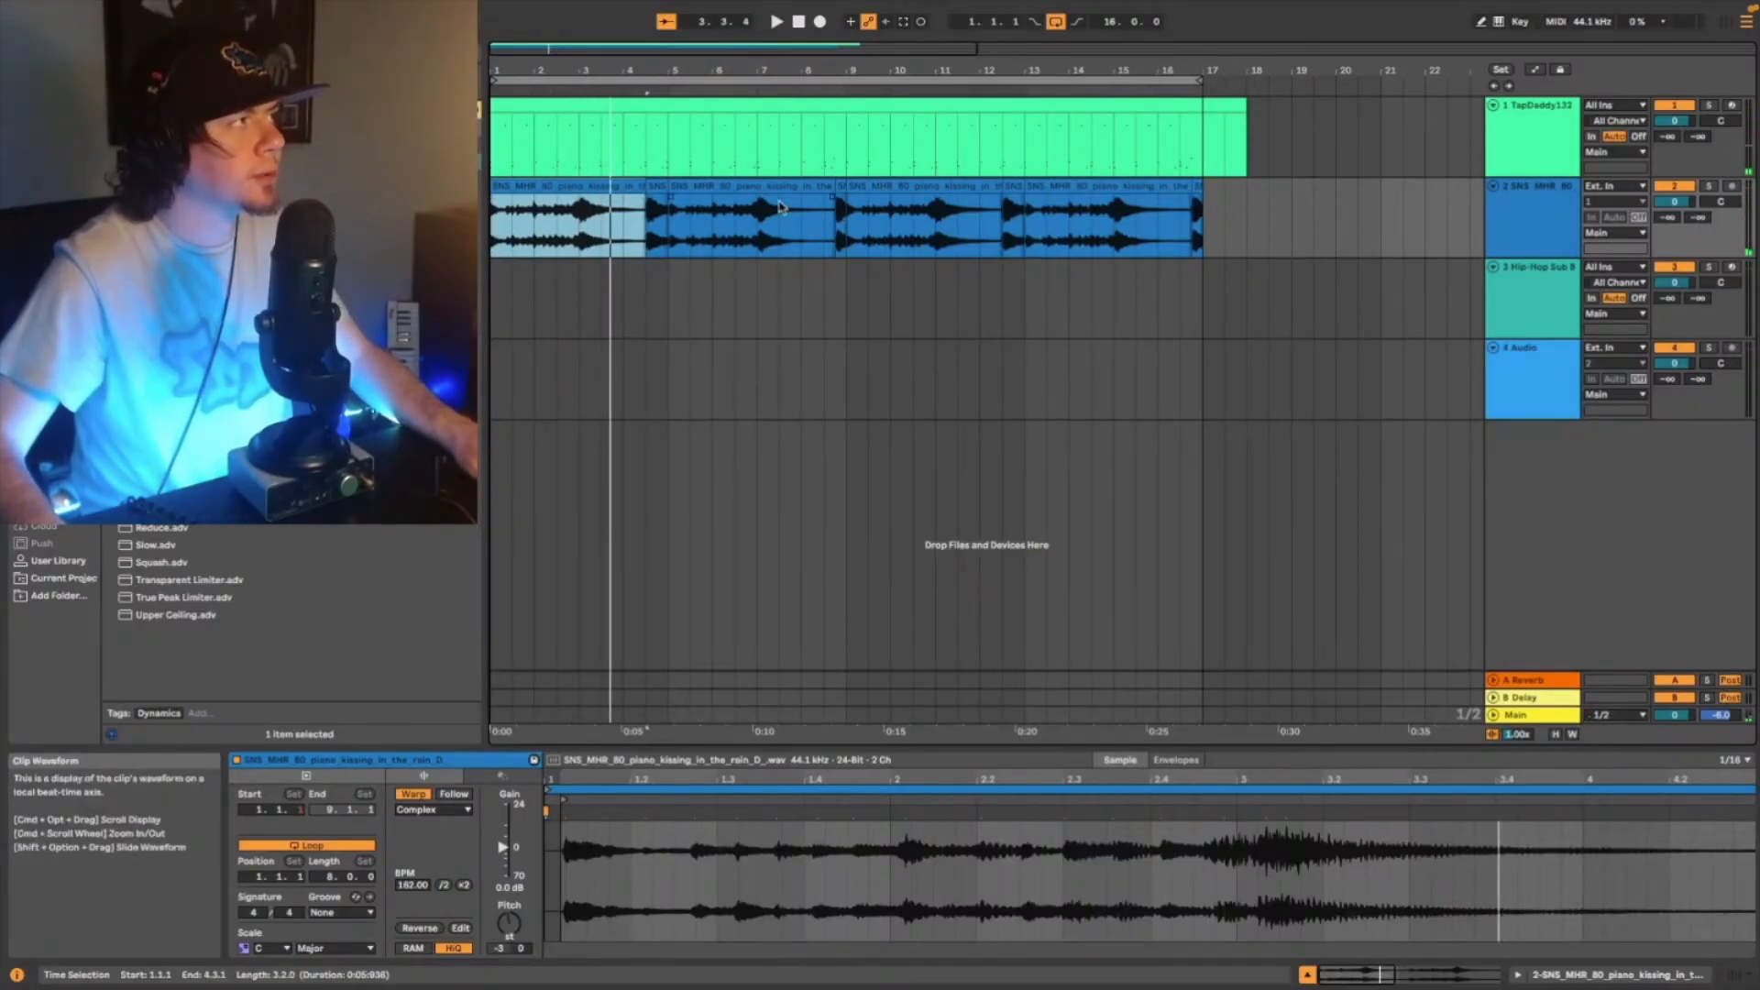
pyautogui.click(847, 218)
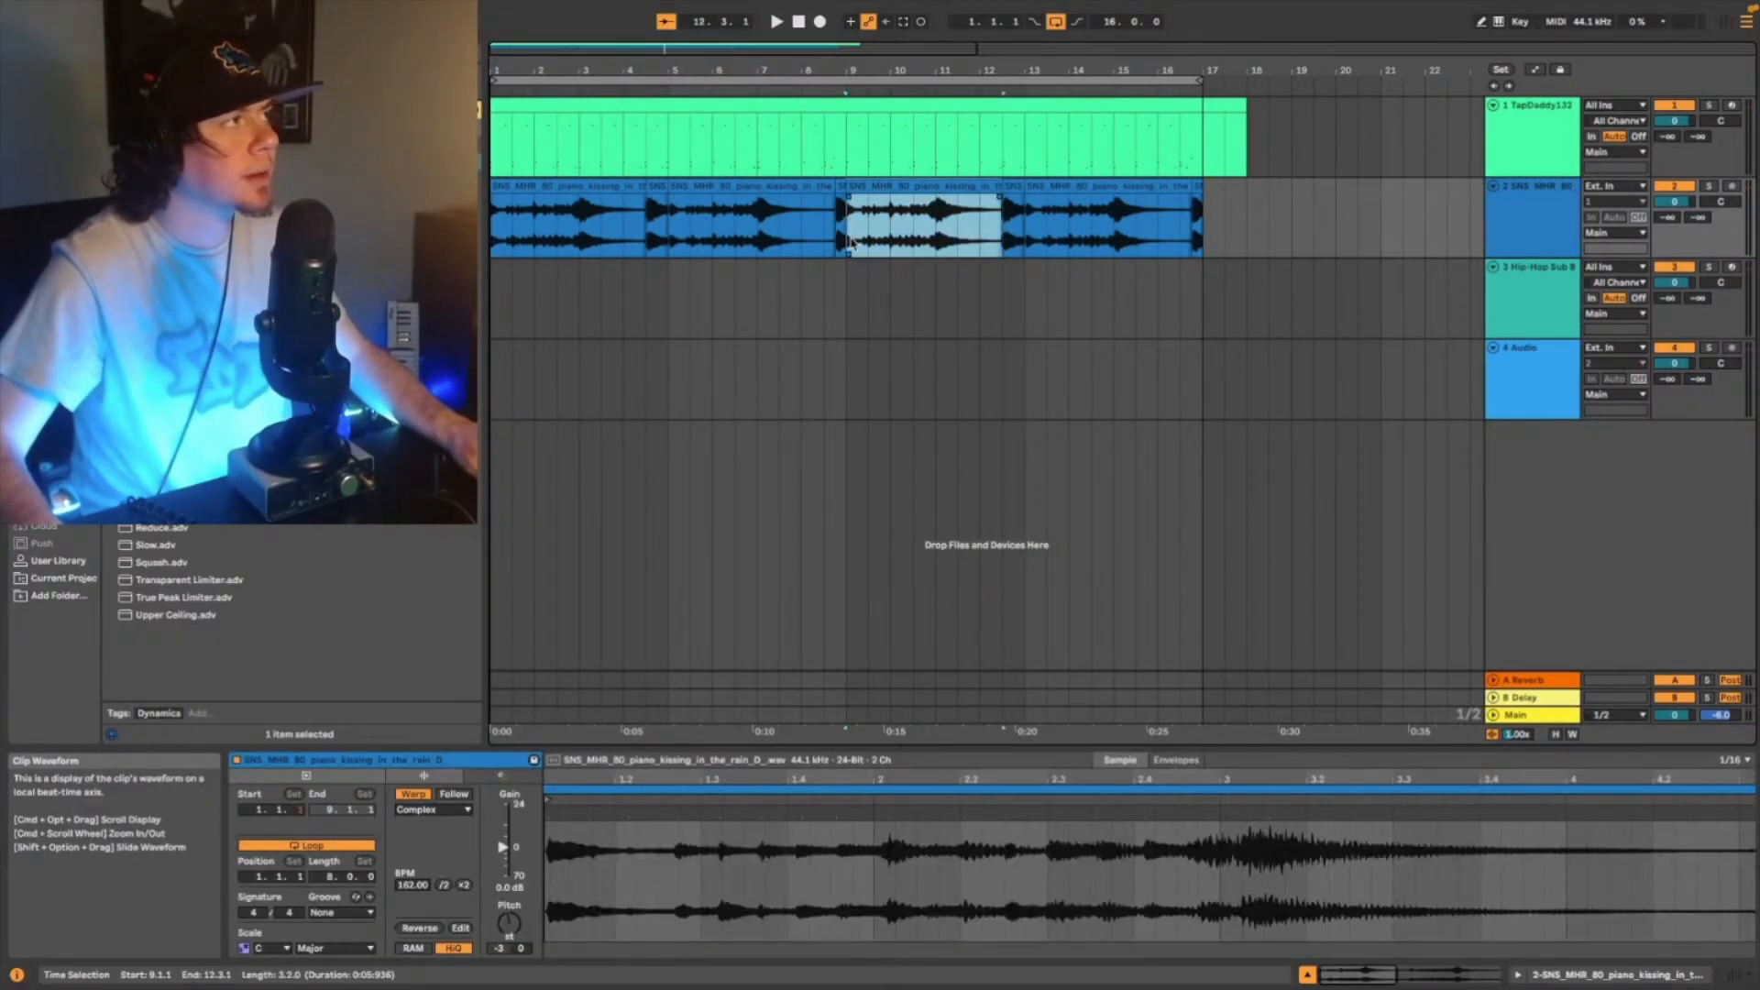
pyautogui.press('space')
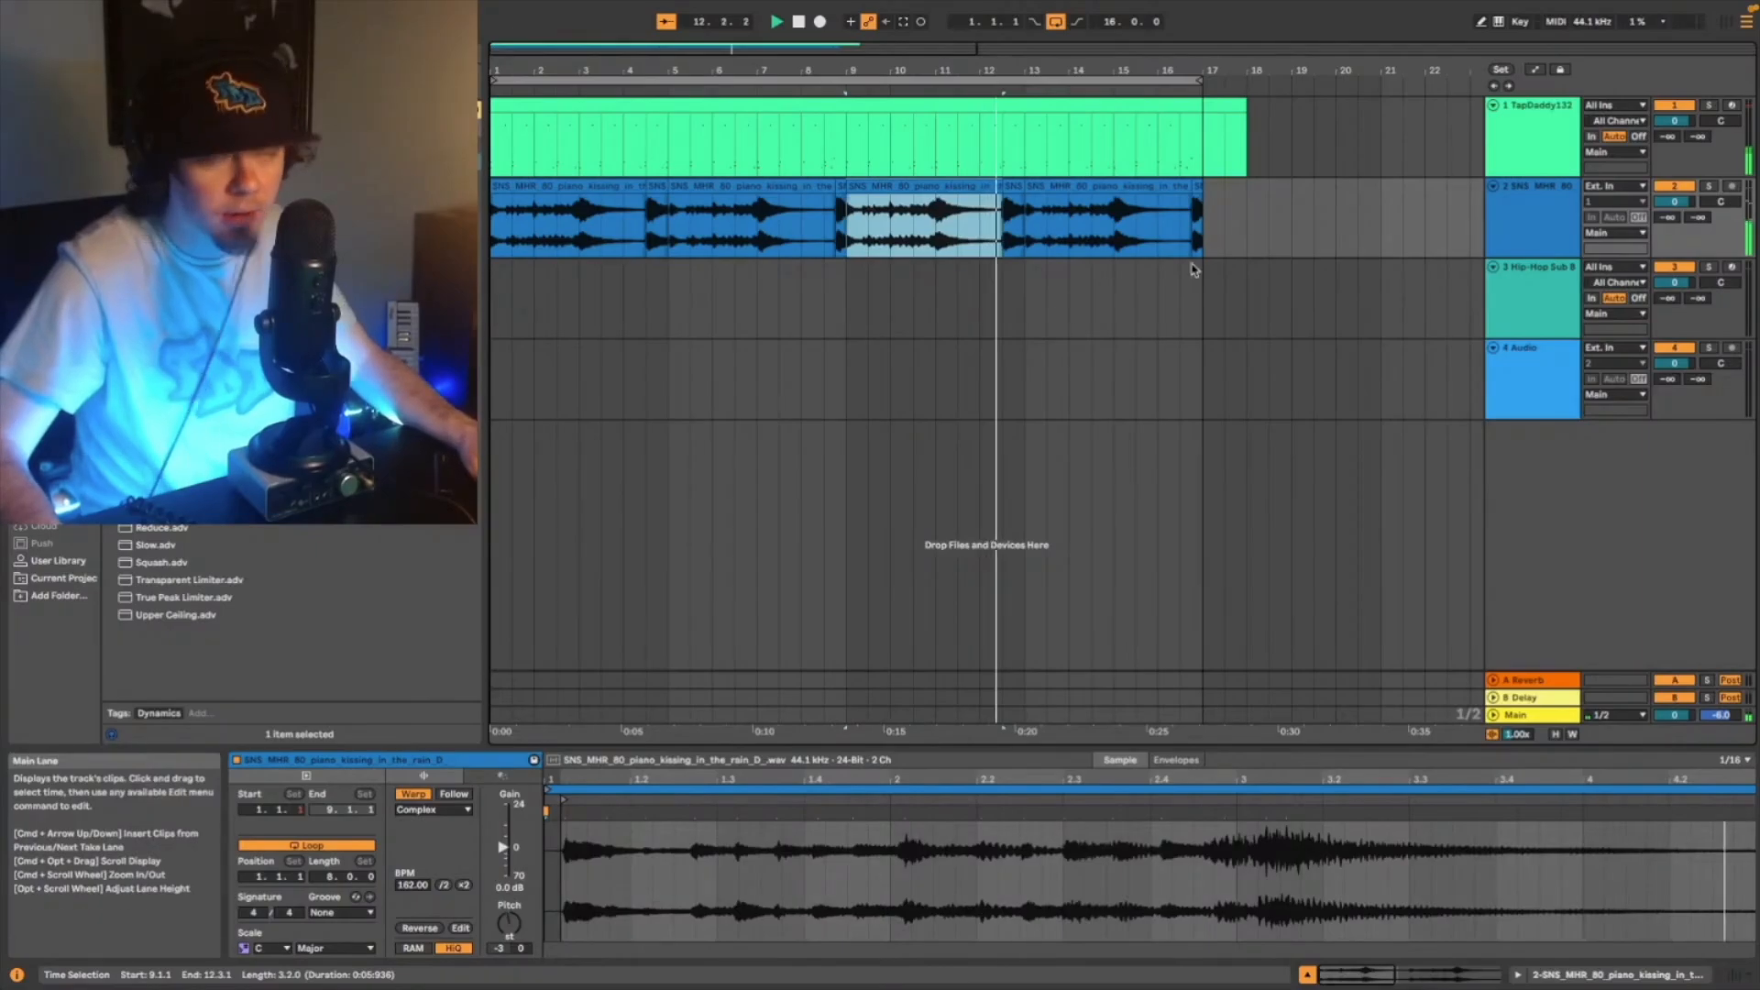
pyautogui.click(1512, 283)
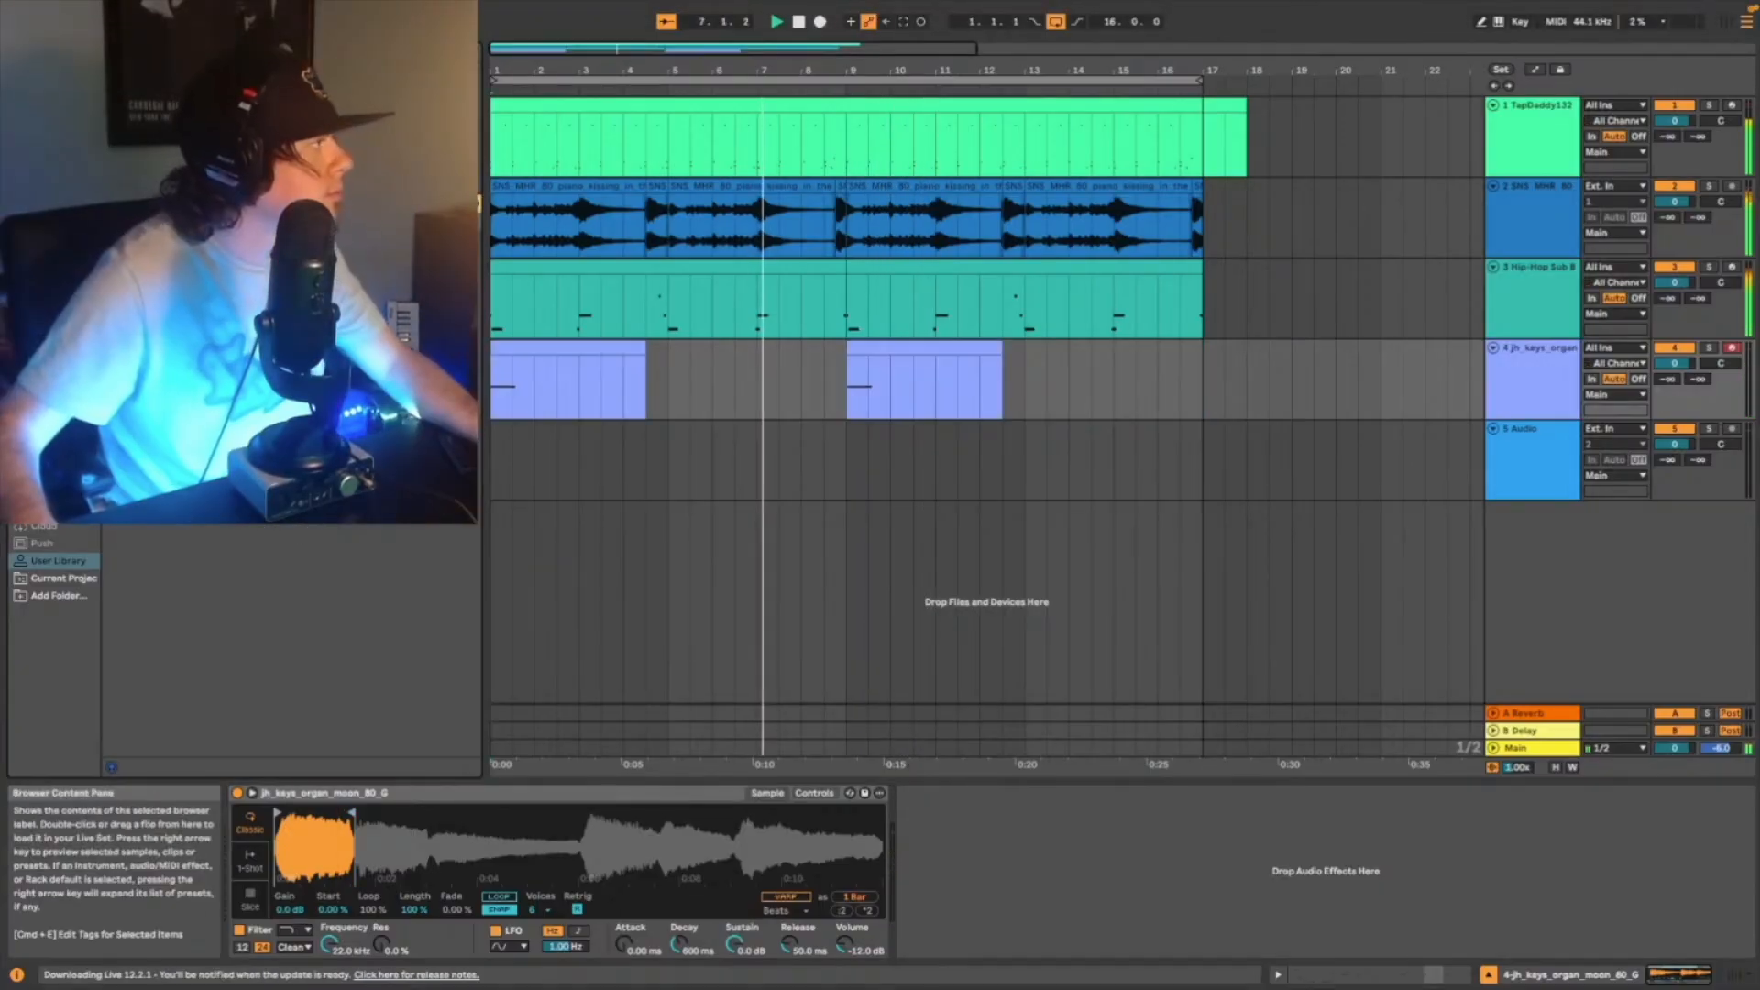
# - Place a trimmed SIG_GV_80 vibraphone melody loop at bar 5 on the audio track and insert another audio track
pyautogui.click(294, 500)
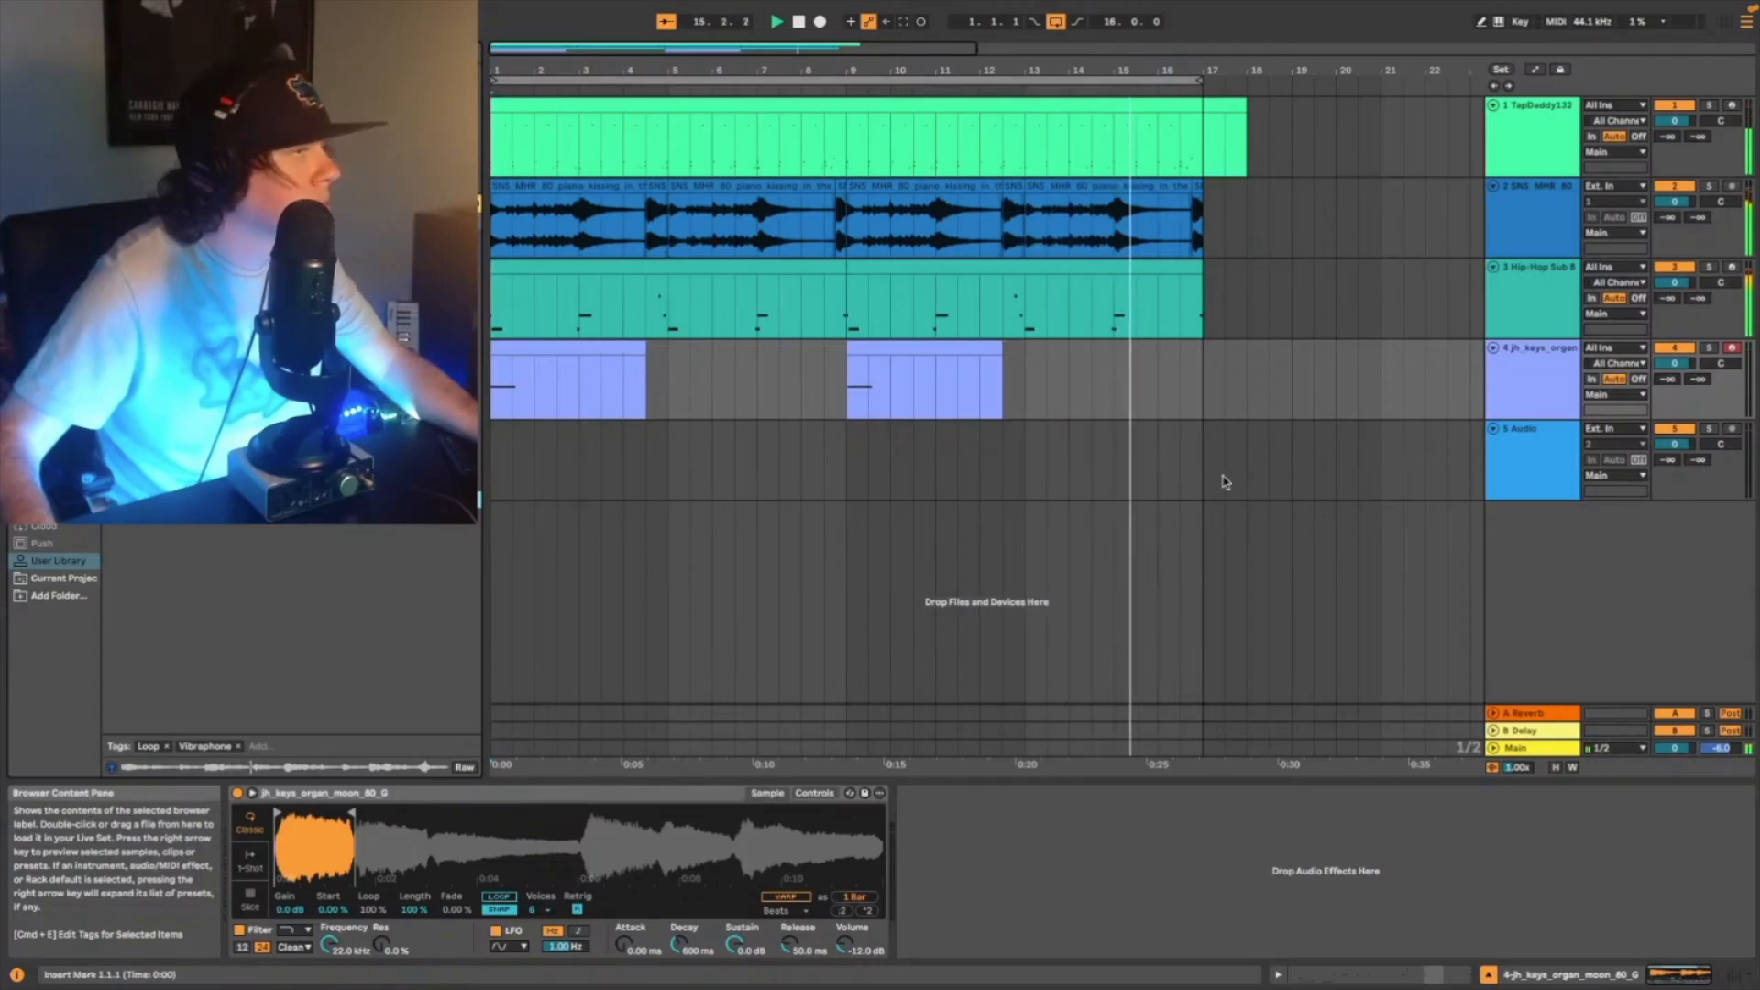
pyautogui.press('space')
pyautogui.press('super+t')
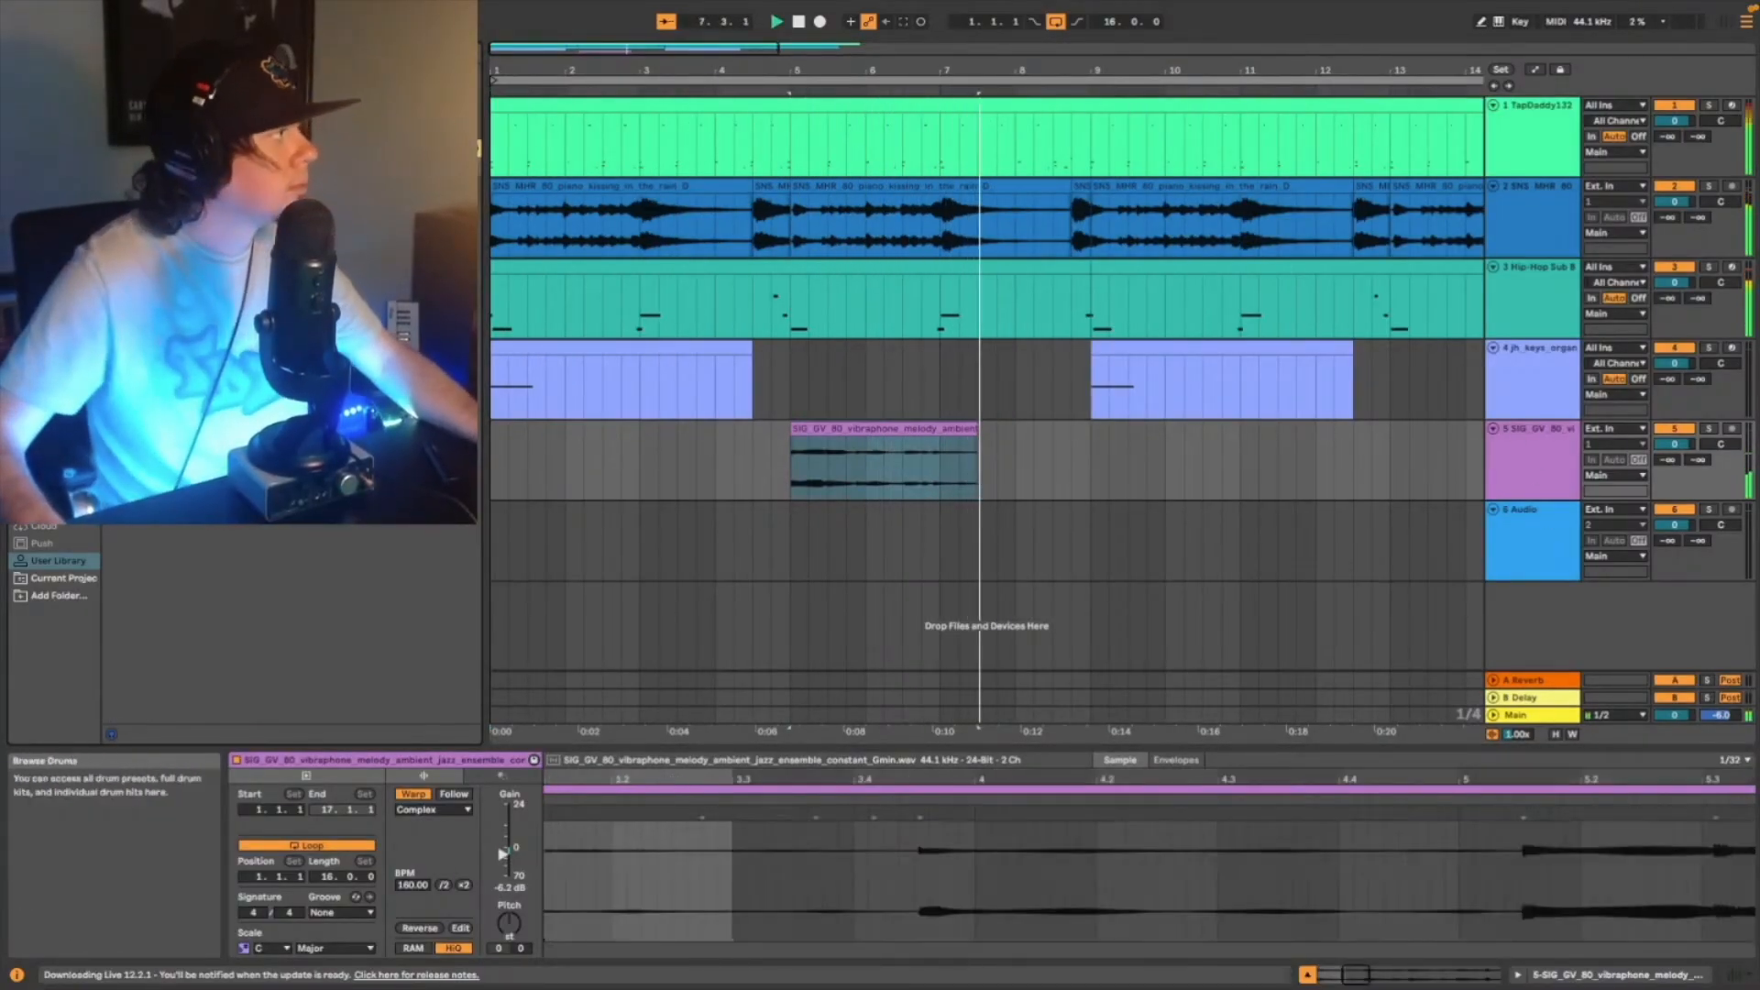
# - Add a Utility set to mono on the vibraphone track and pan the track to 4L
pyautogui.click(1476, 472)
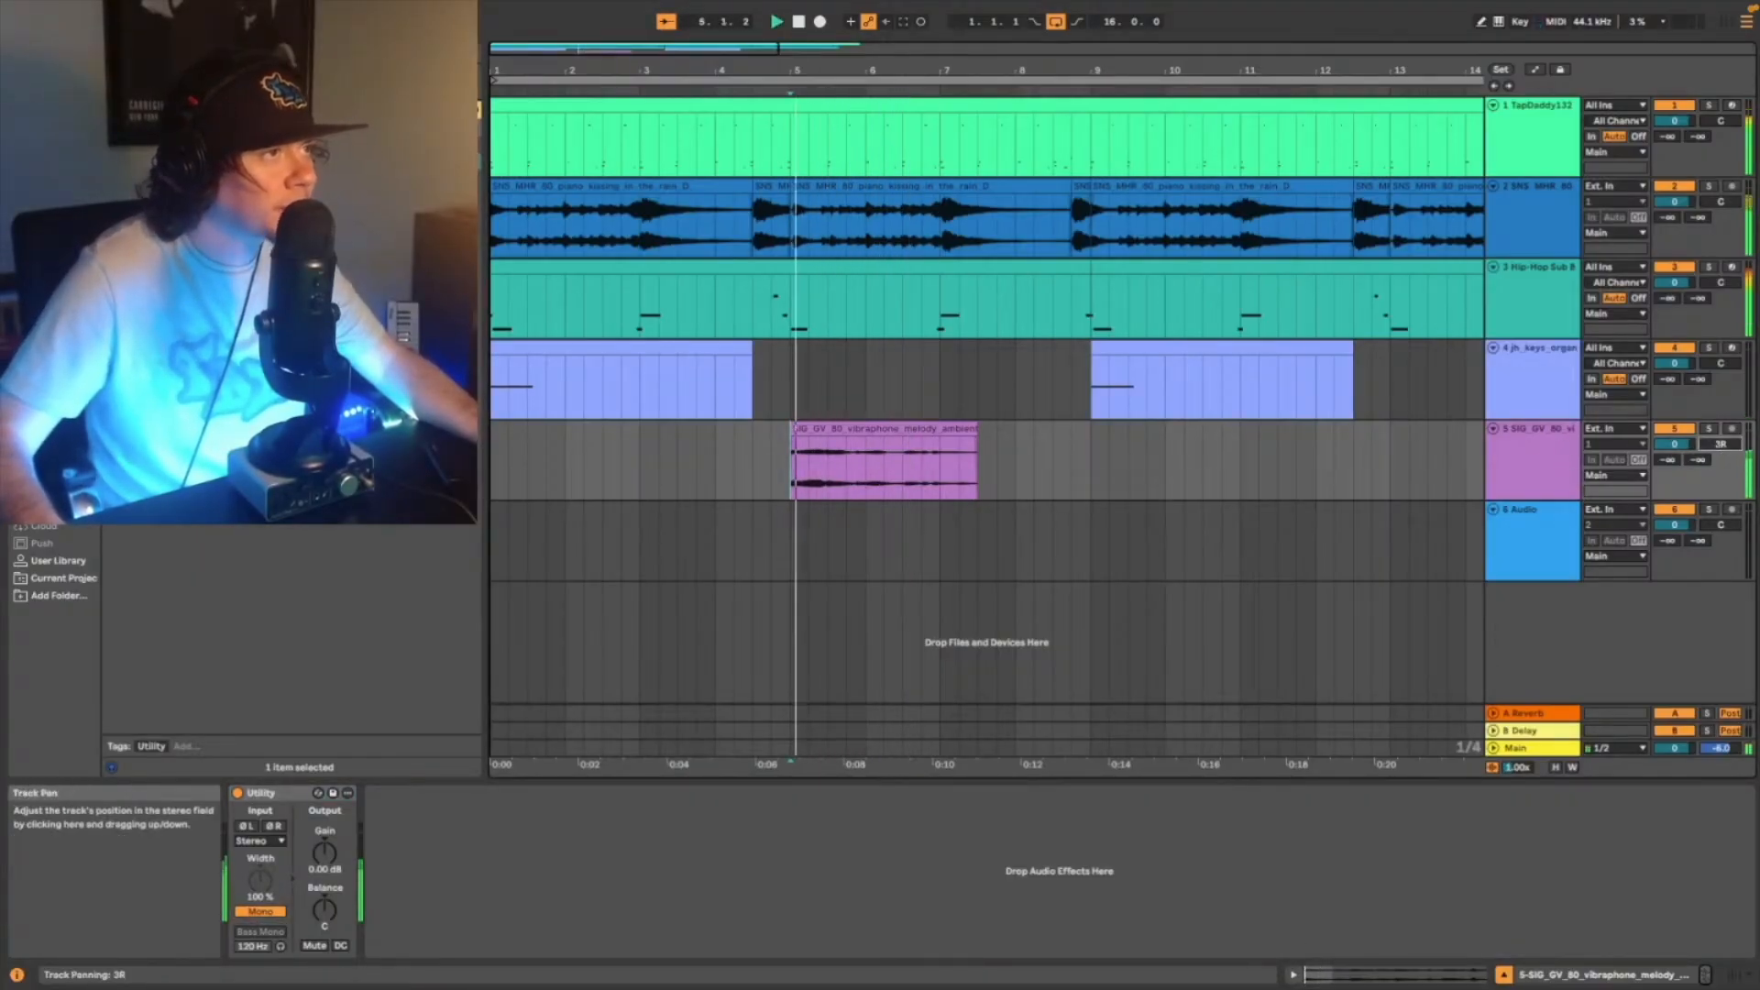
pyautogui.moveTo(1713, 446); pyautogui.dragTo(1712, 452)
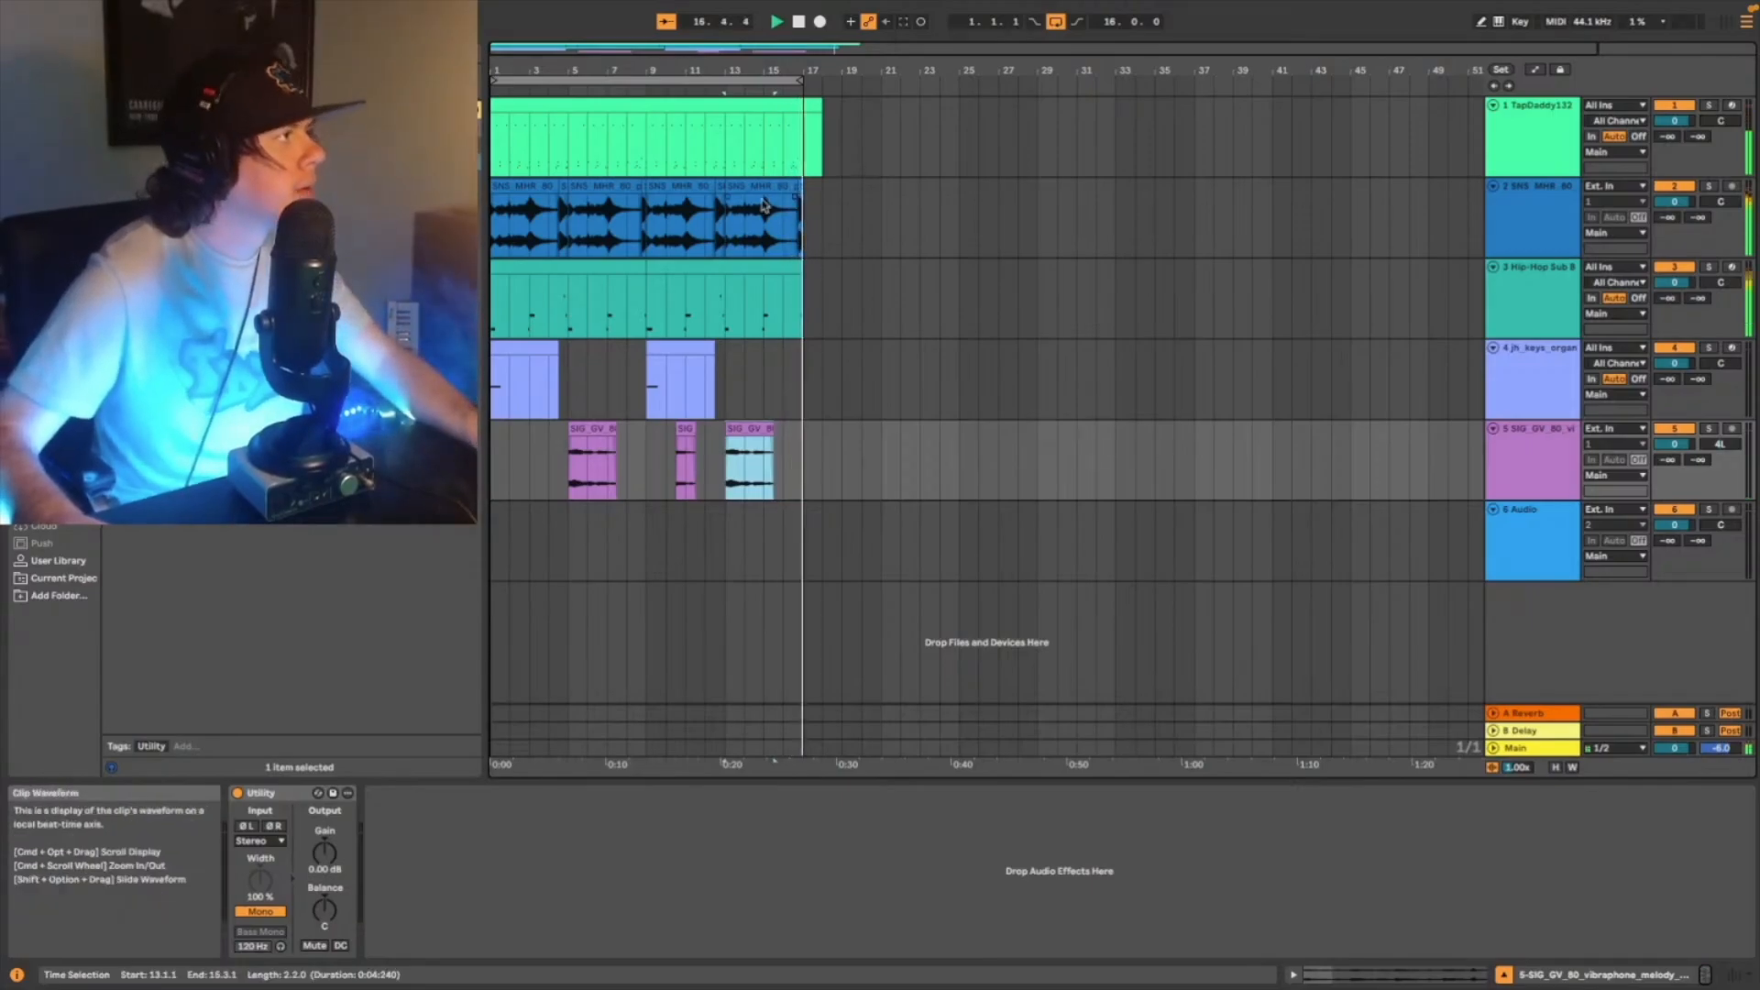
# - Duplicate the first 16 bars of the drum and piano tracks directly after themselves
pyautogui.moveTo(495, 225); pyautogui.dragTo(804, 106)
pyautogui.press('super+d')
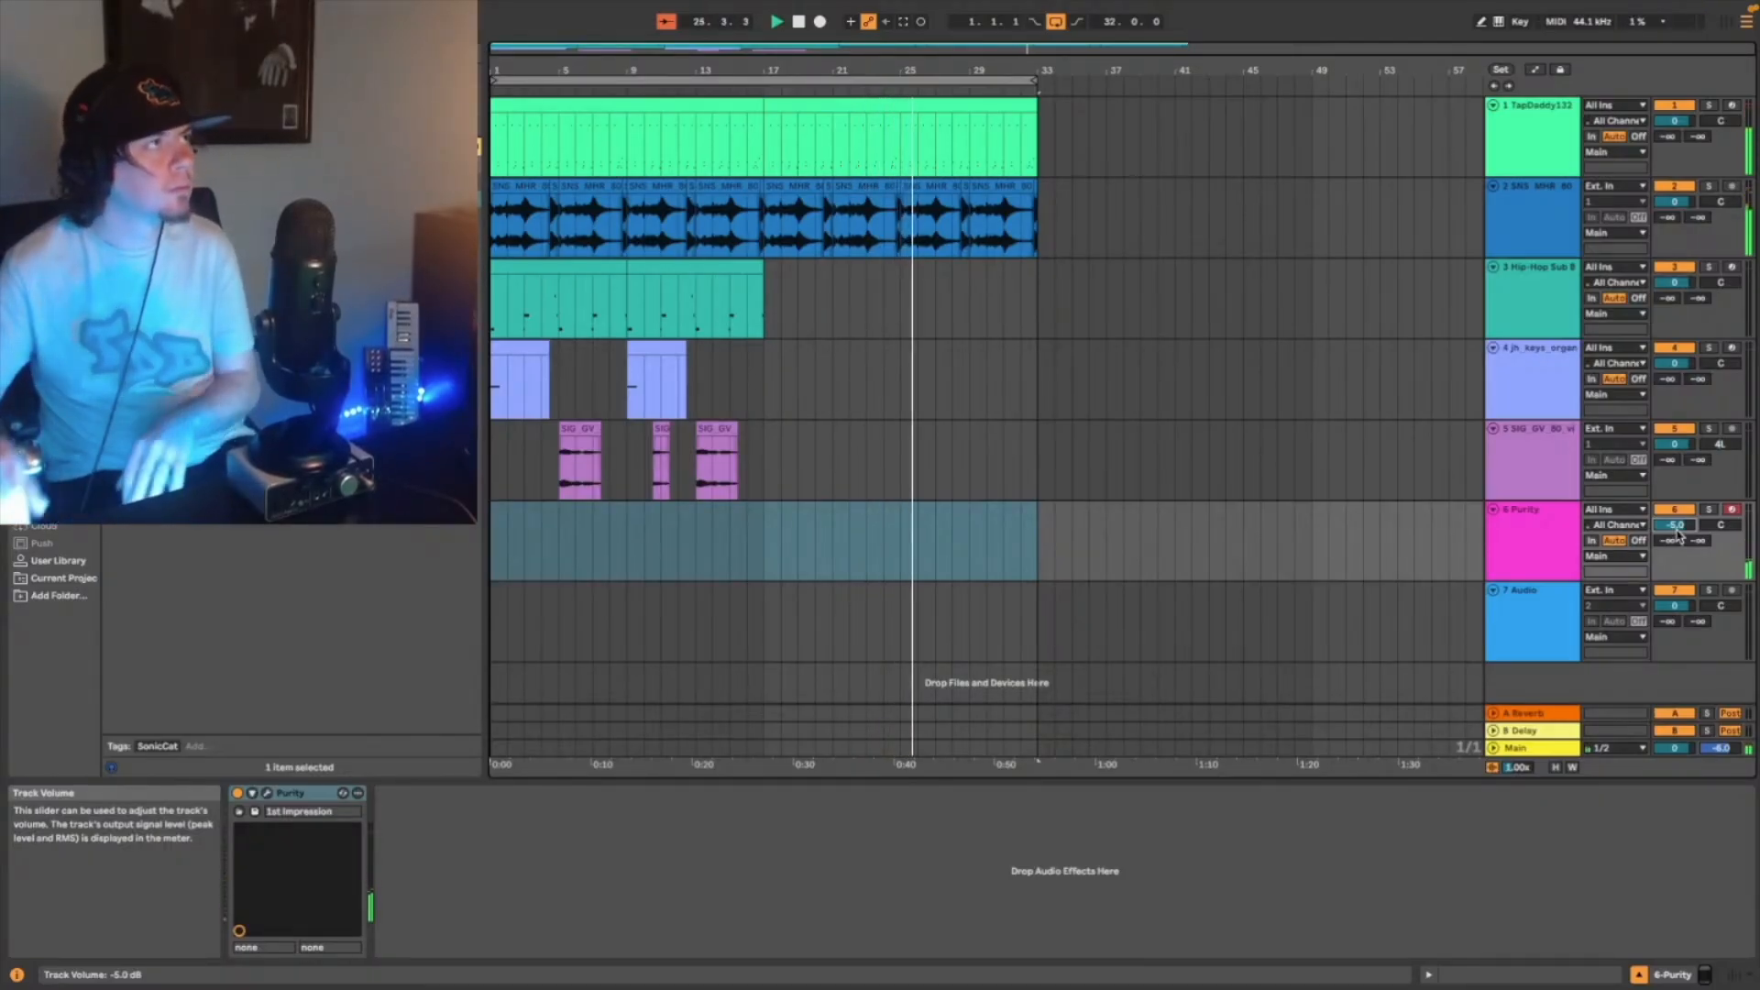
# - Capture the played Purity part as a MIDI clip, make it start at bar 17 and play it back from there
pyautogui.click(903, 21)
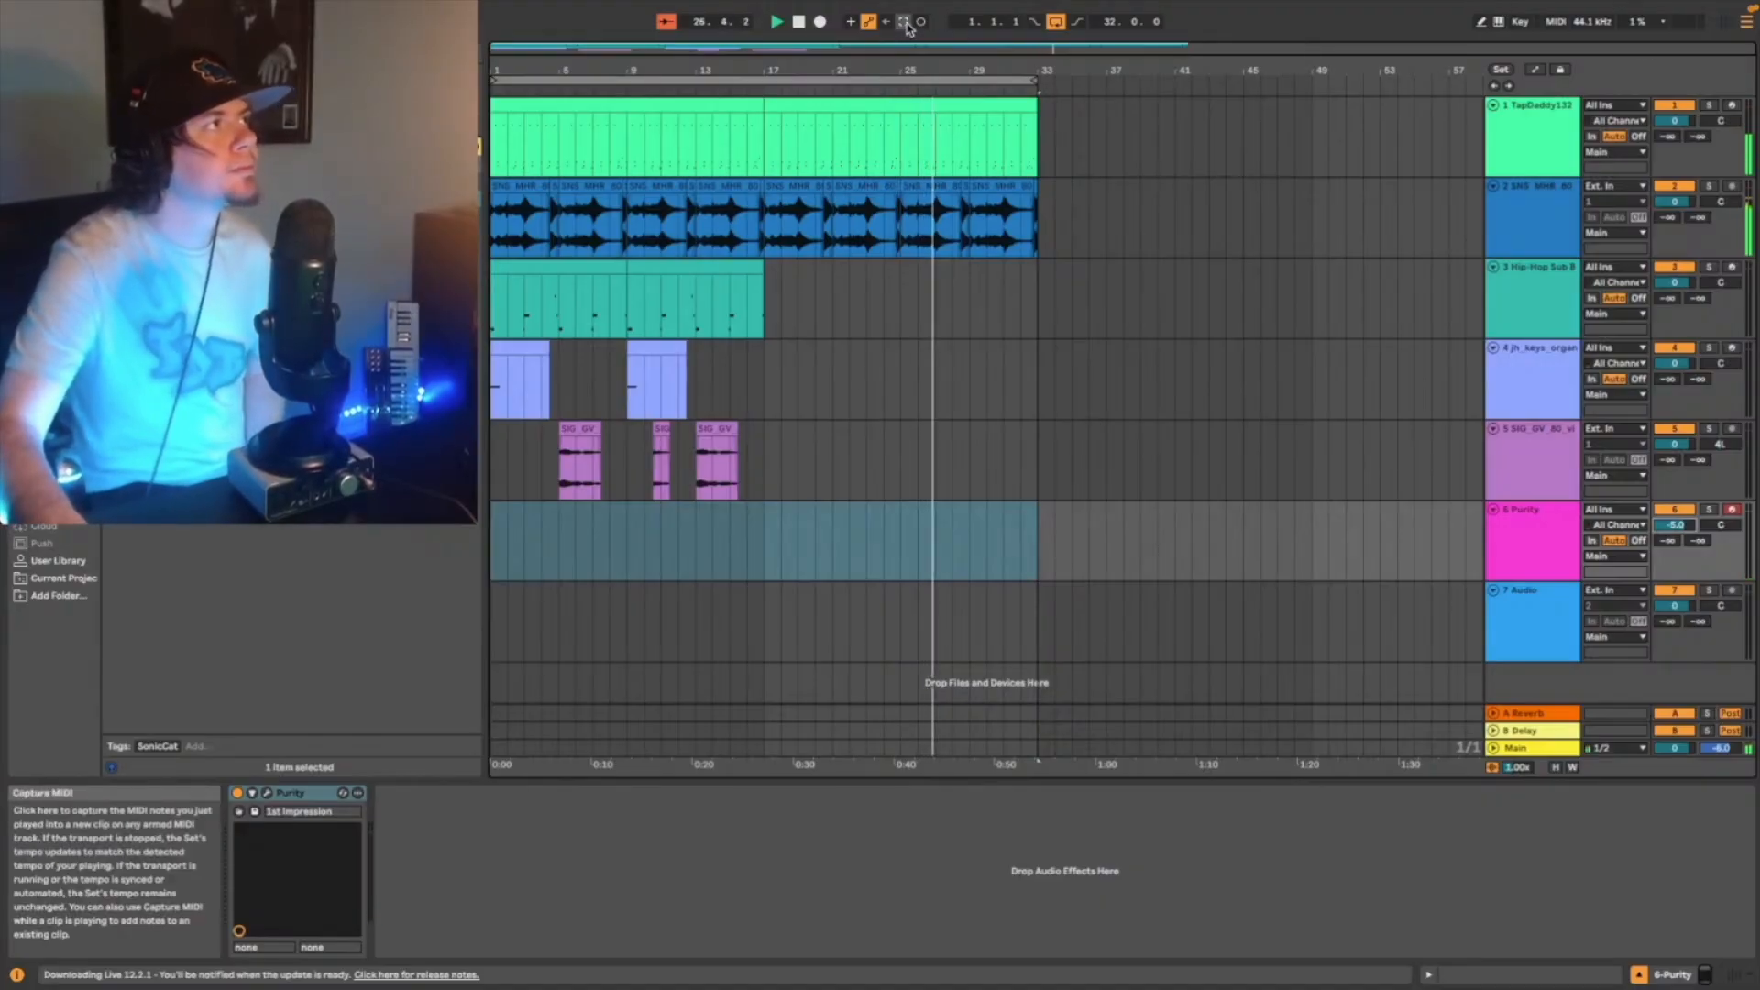
pyautogui.moveTo(782, 509); pyautogui.dragTo(765, 509)
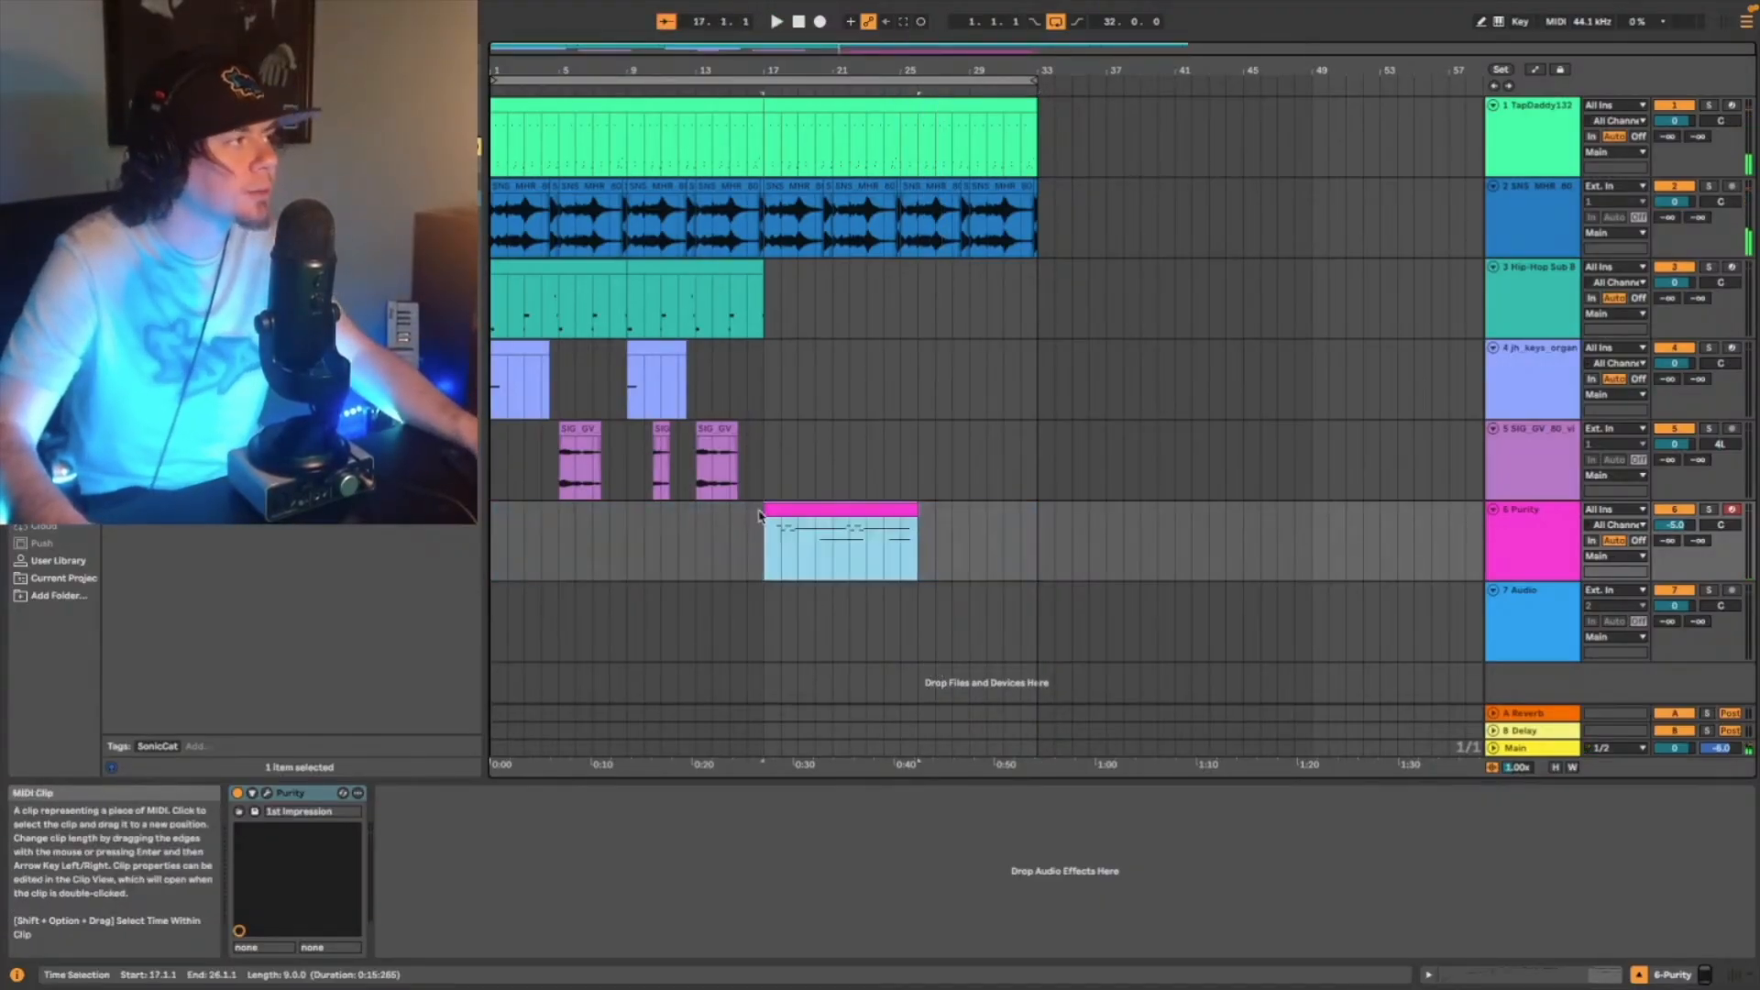
pyautogui.press('space')
pyautogui.click(762, 540)
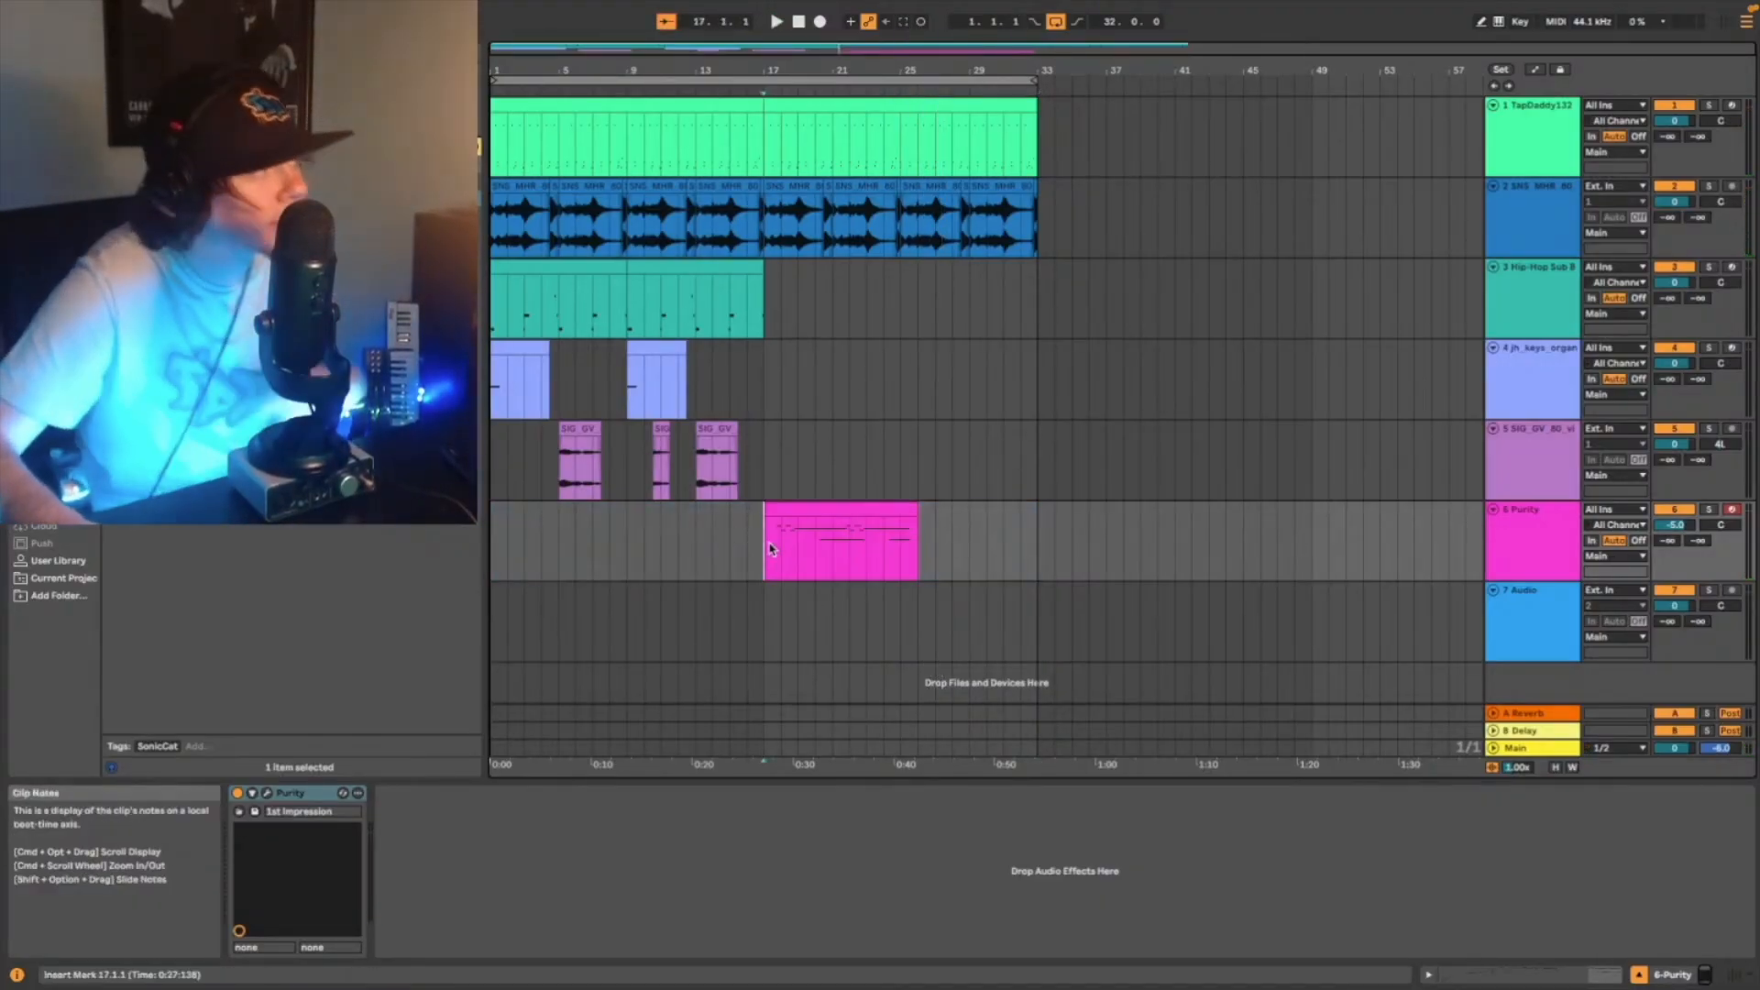
pyautogui.press('space')
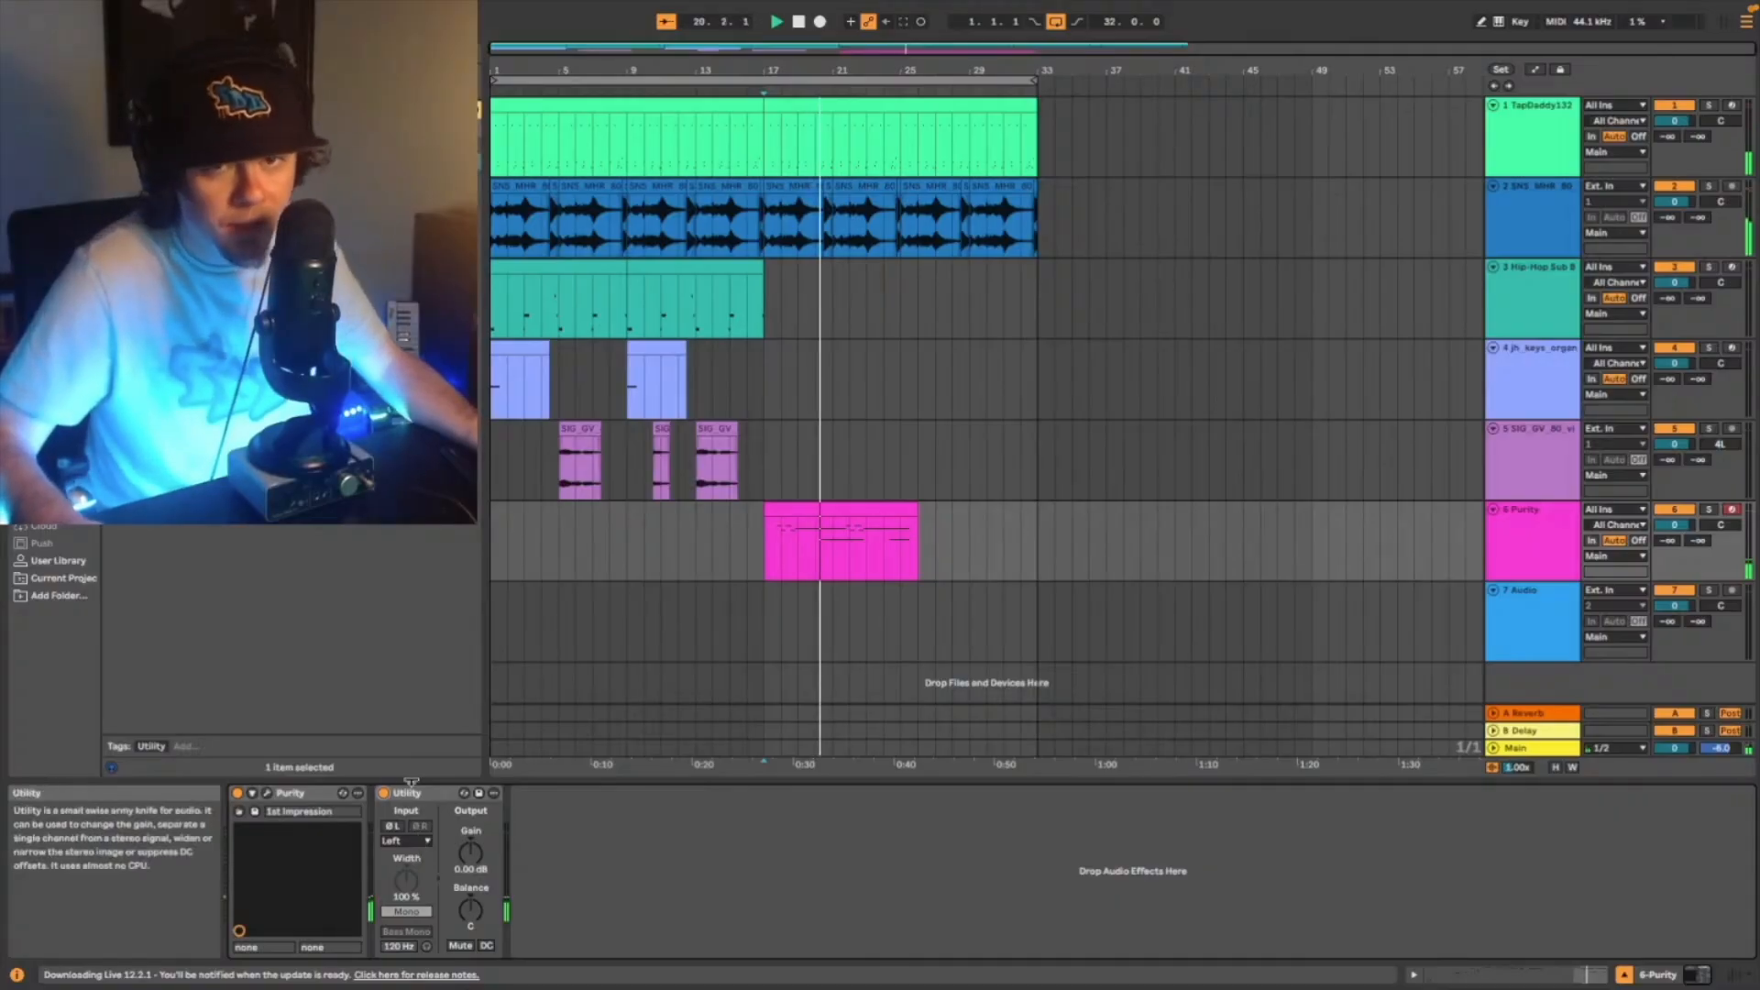
# - Set the channel mode of the Purity track's Utility to Right and play the part back
pyautogui.click(419, 841)
pyautogui.click(418, 885)
pyautogui.press('space')
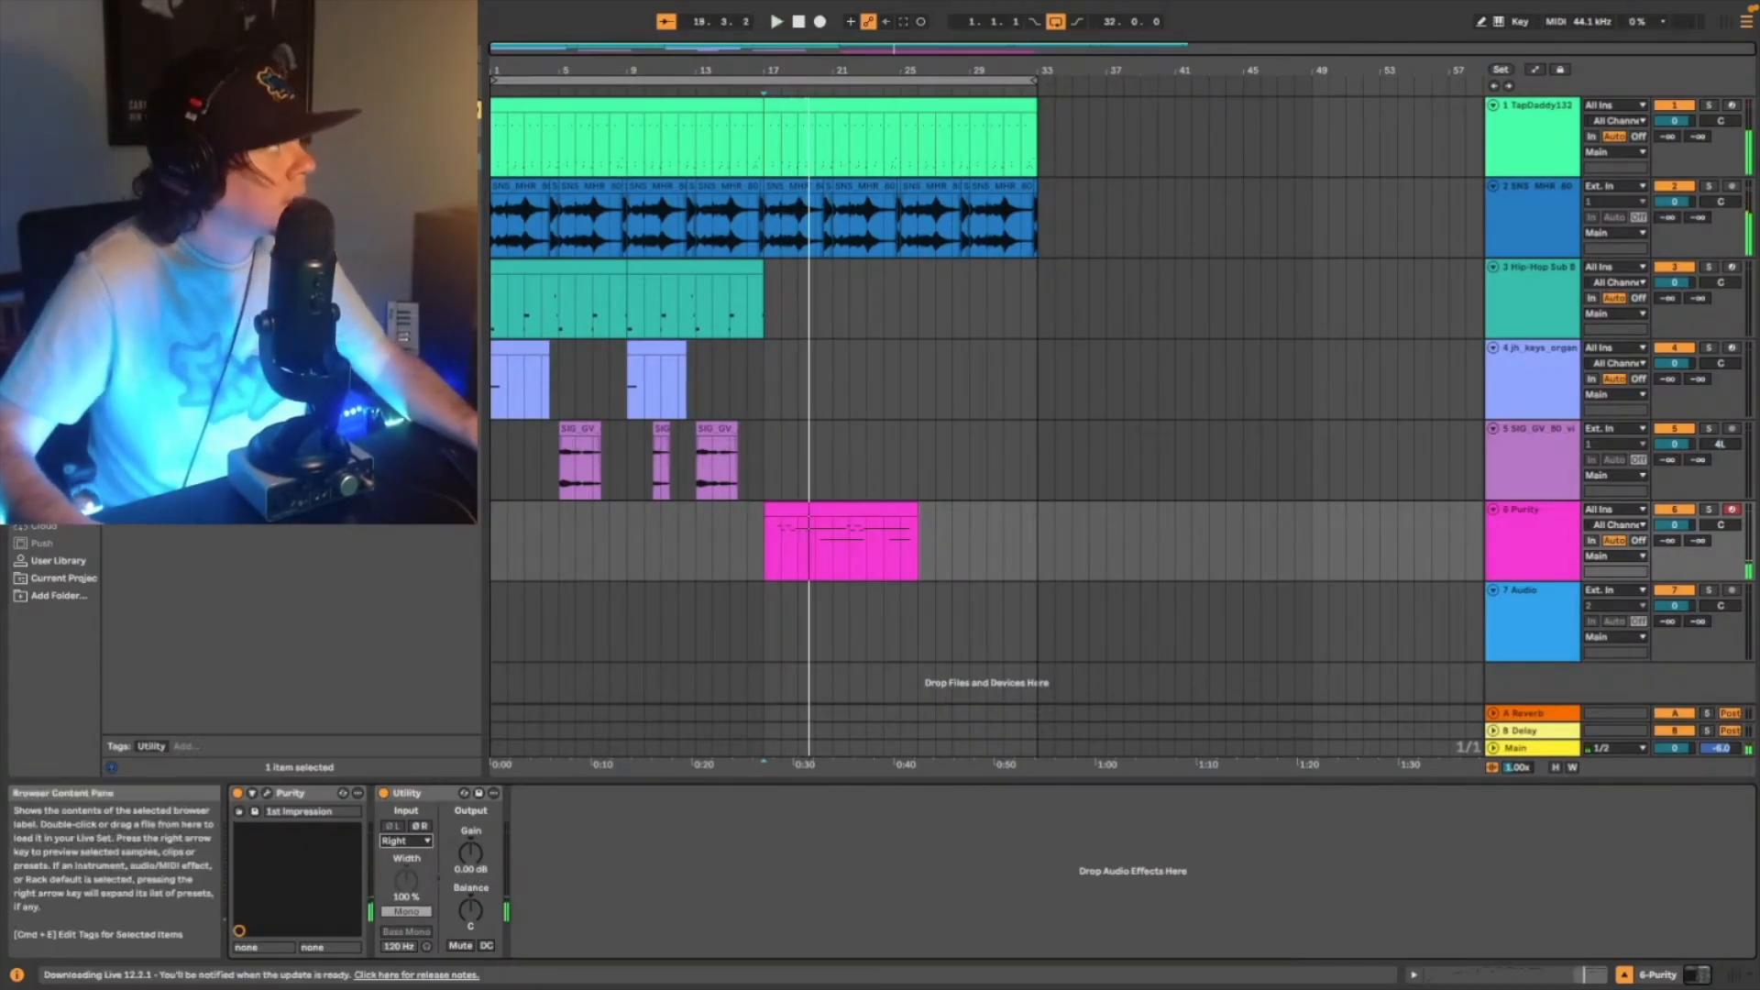
pyautogui.press('space')
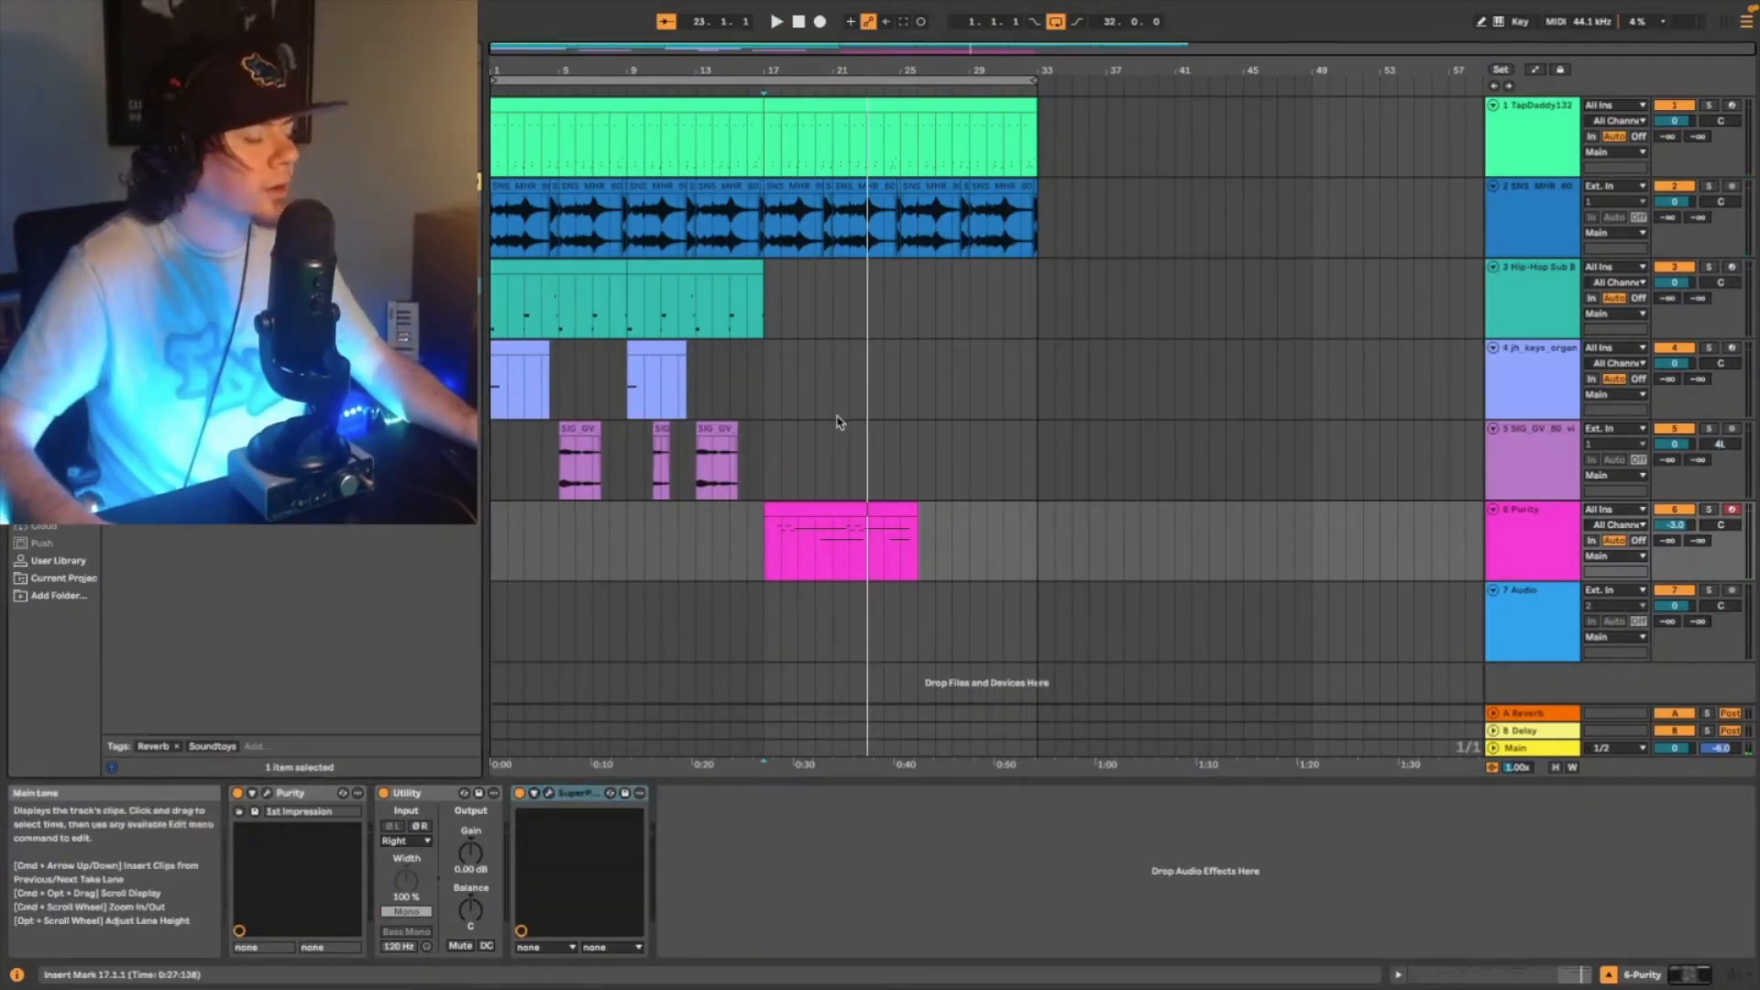
# - Search the audio effects for small reverb presets, replace the SuperPlate on the Purity track with Small Chamber and play it
pyautogui.press('super+f')
pyautogui.press('BackSpace')
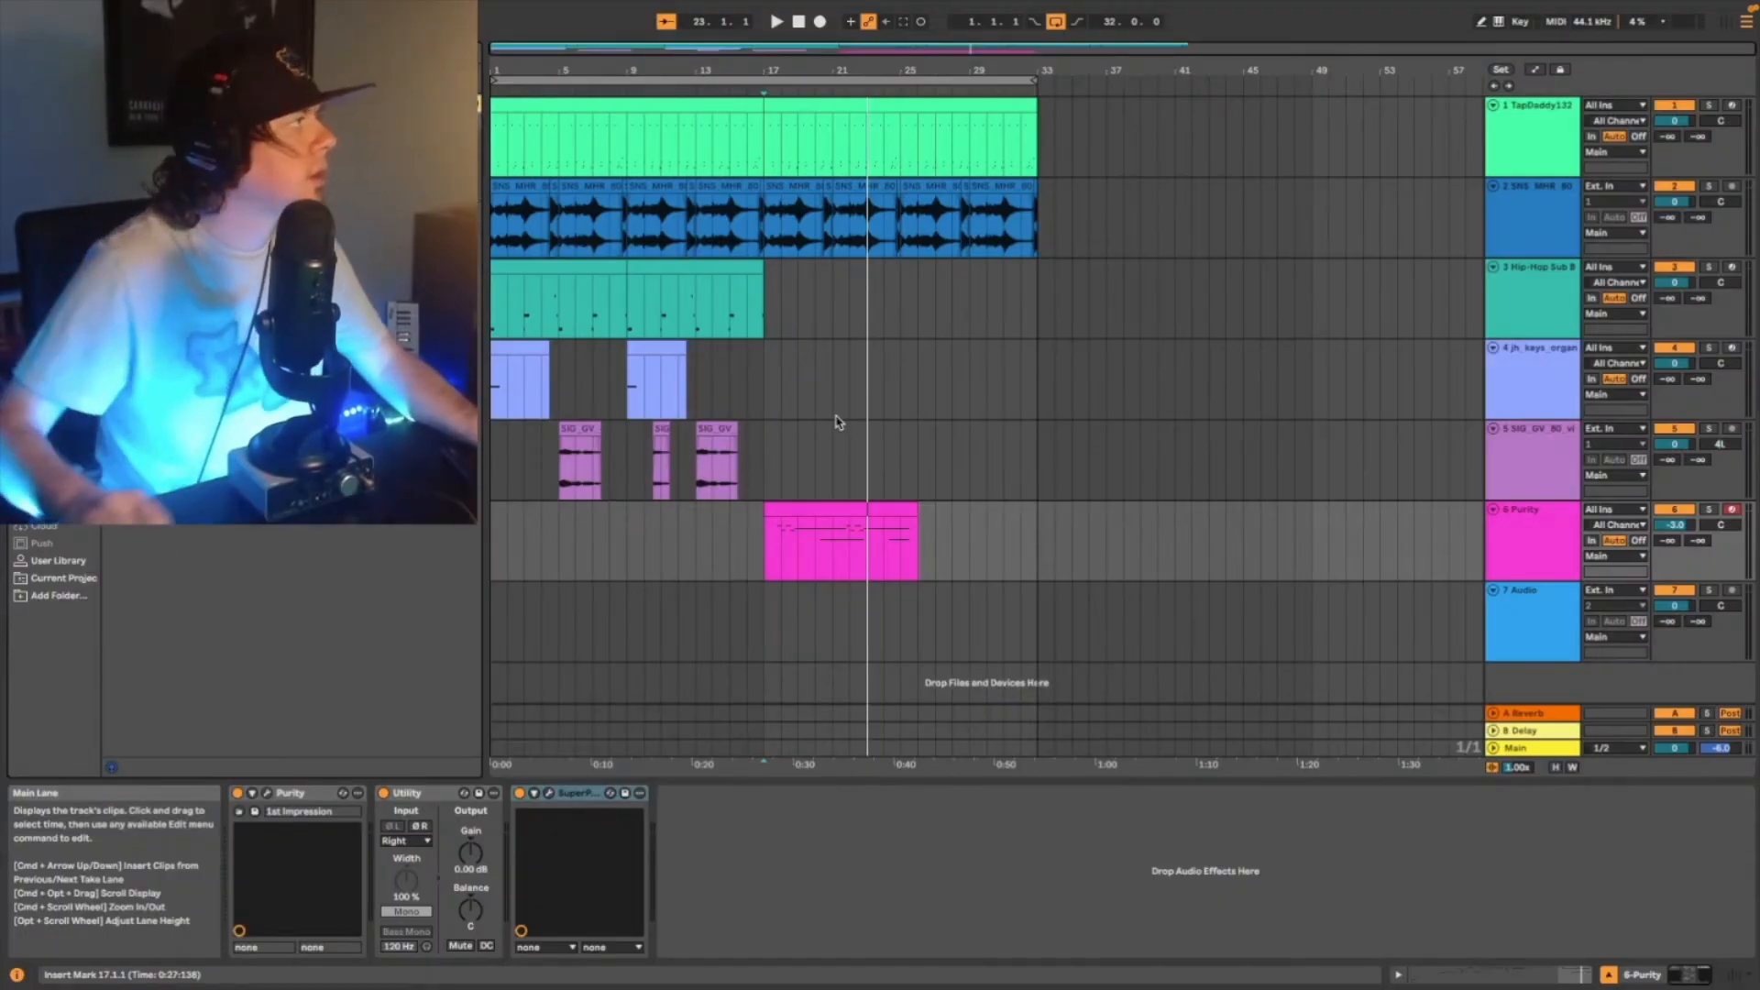
pyautogui.click(57, 308)
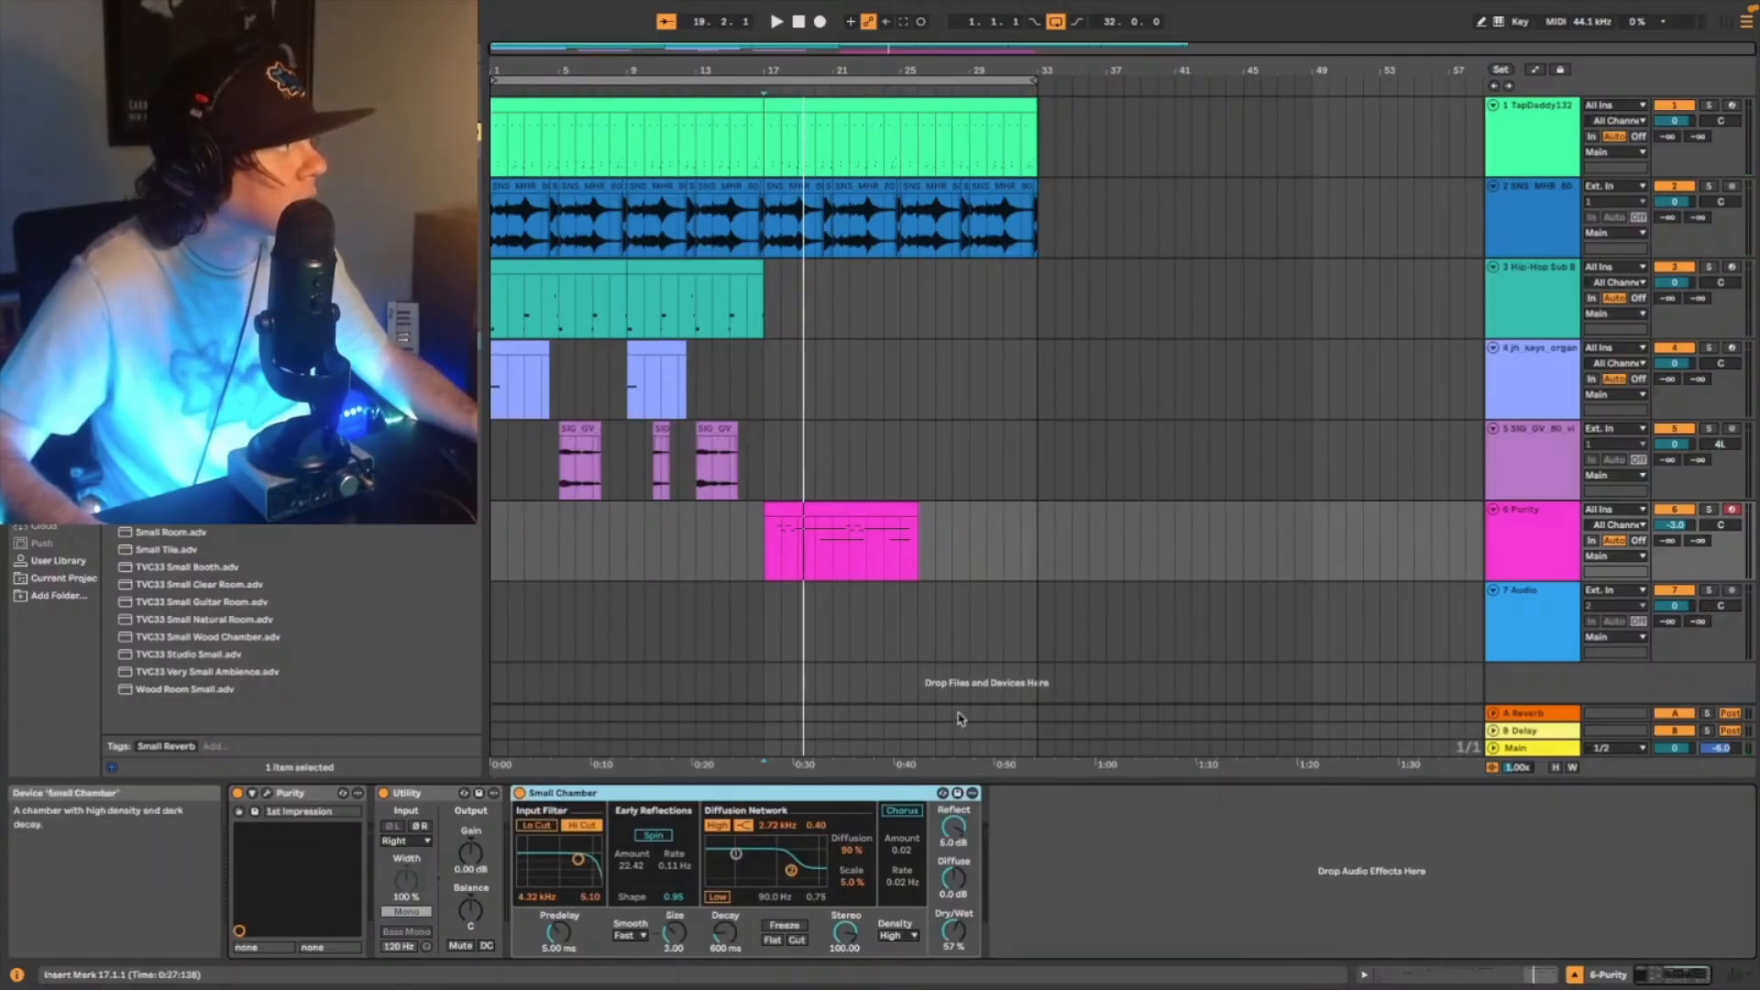
pyautogui.press('space')
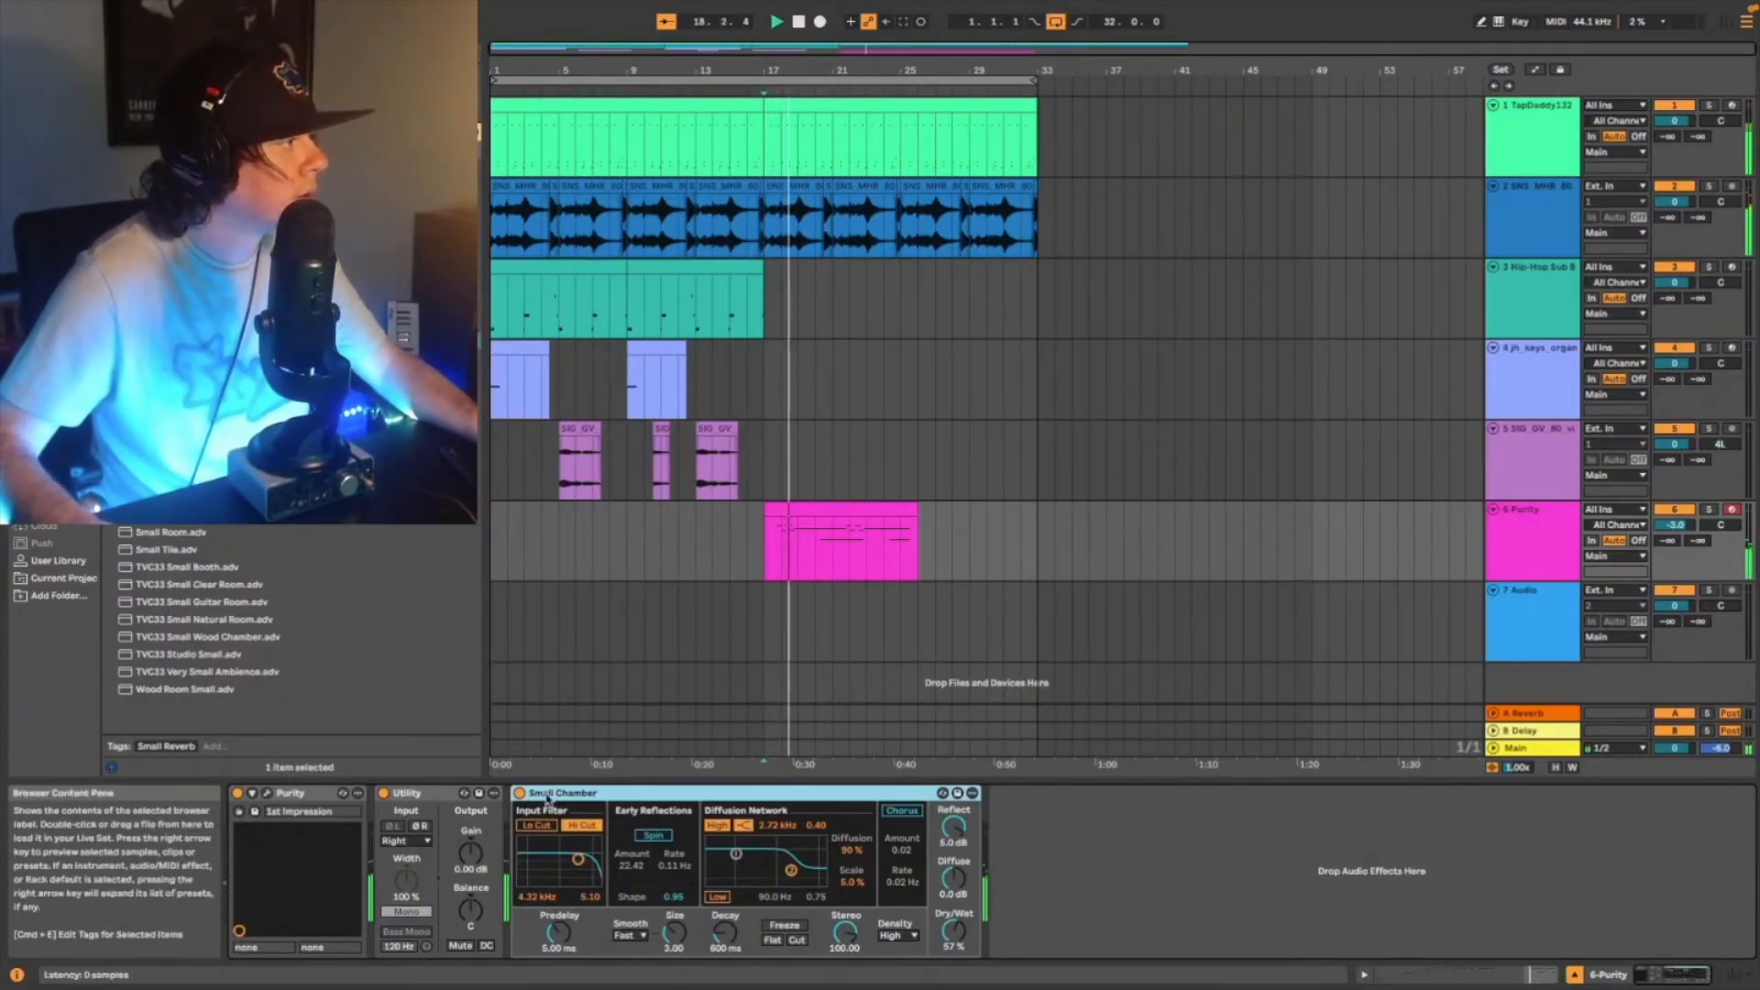
# - Try the Small Room reverb preset after Small Chamber on the Purity track during playback and delete it again
pyautogui.click(170, 534)
pyautogui.moveTo(1176, 914); pyautogui.dragTo(1179, 916)
pyautogui.press('space')
pyautogui.press('space')
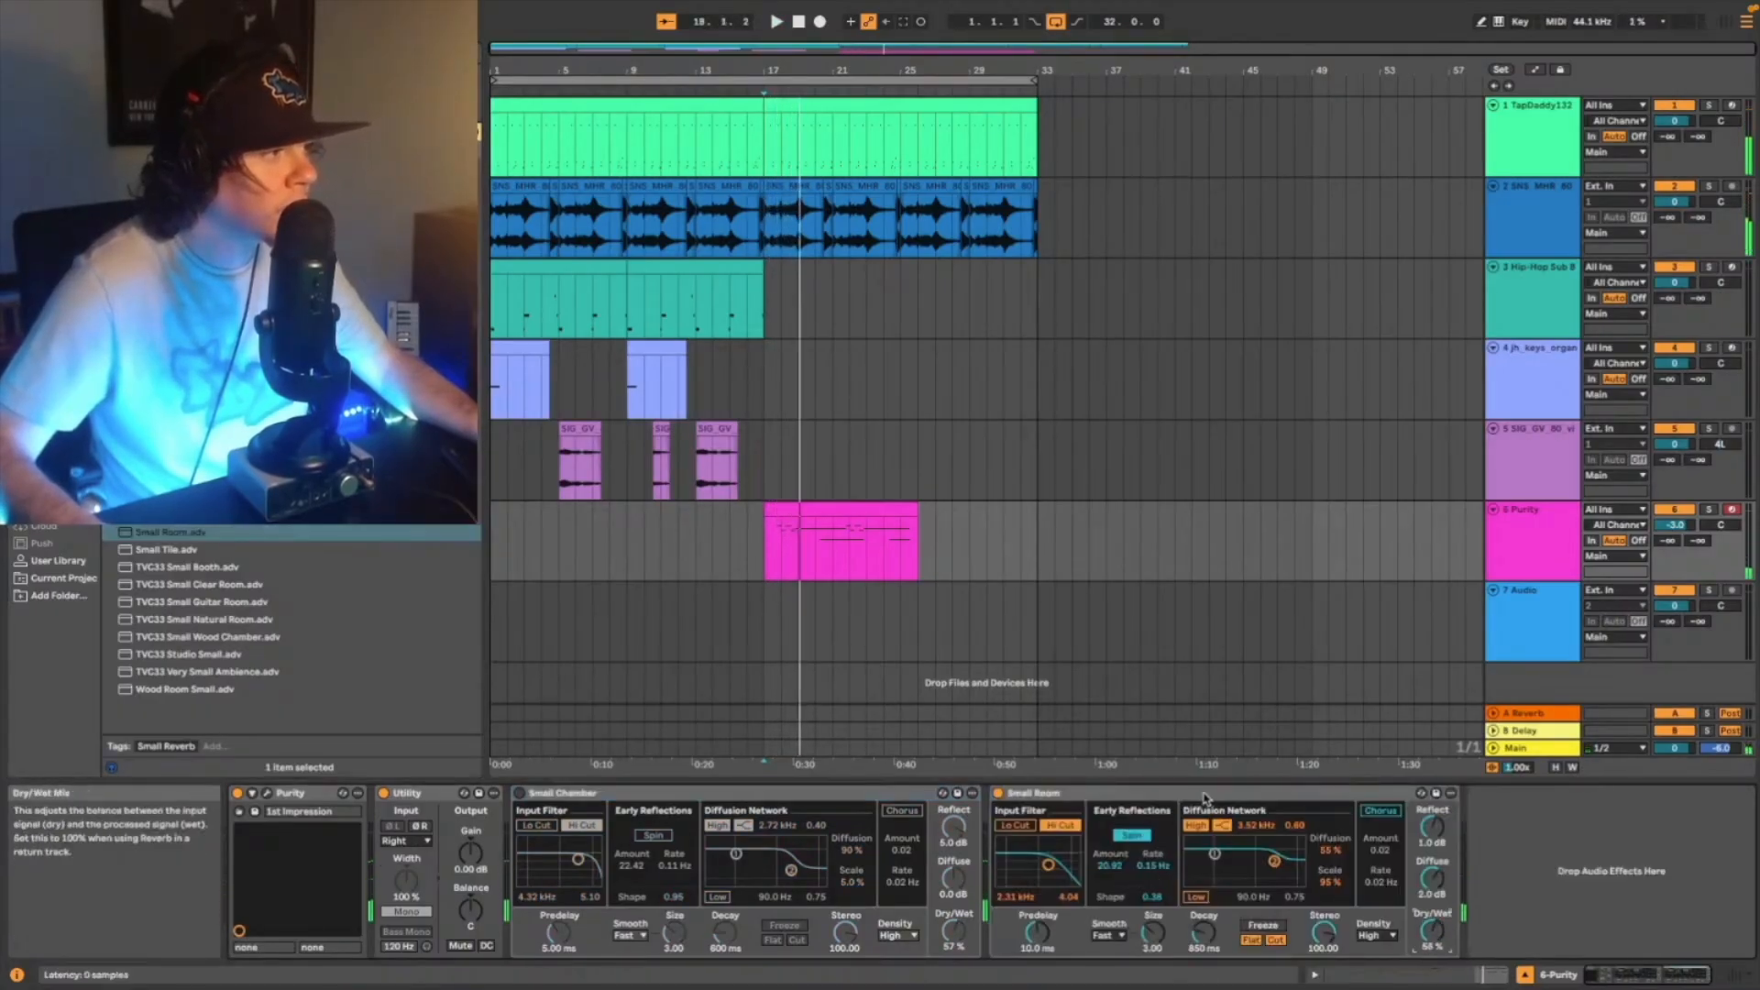
pyautogui.click(1204, 798)
pyautogui.press('Delete')
pyautogui.press('space')
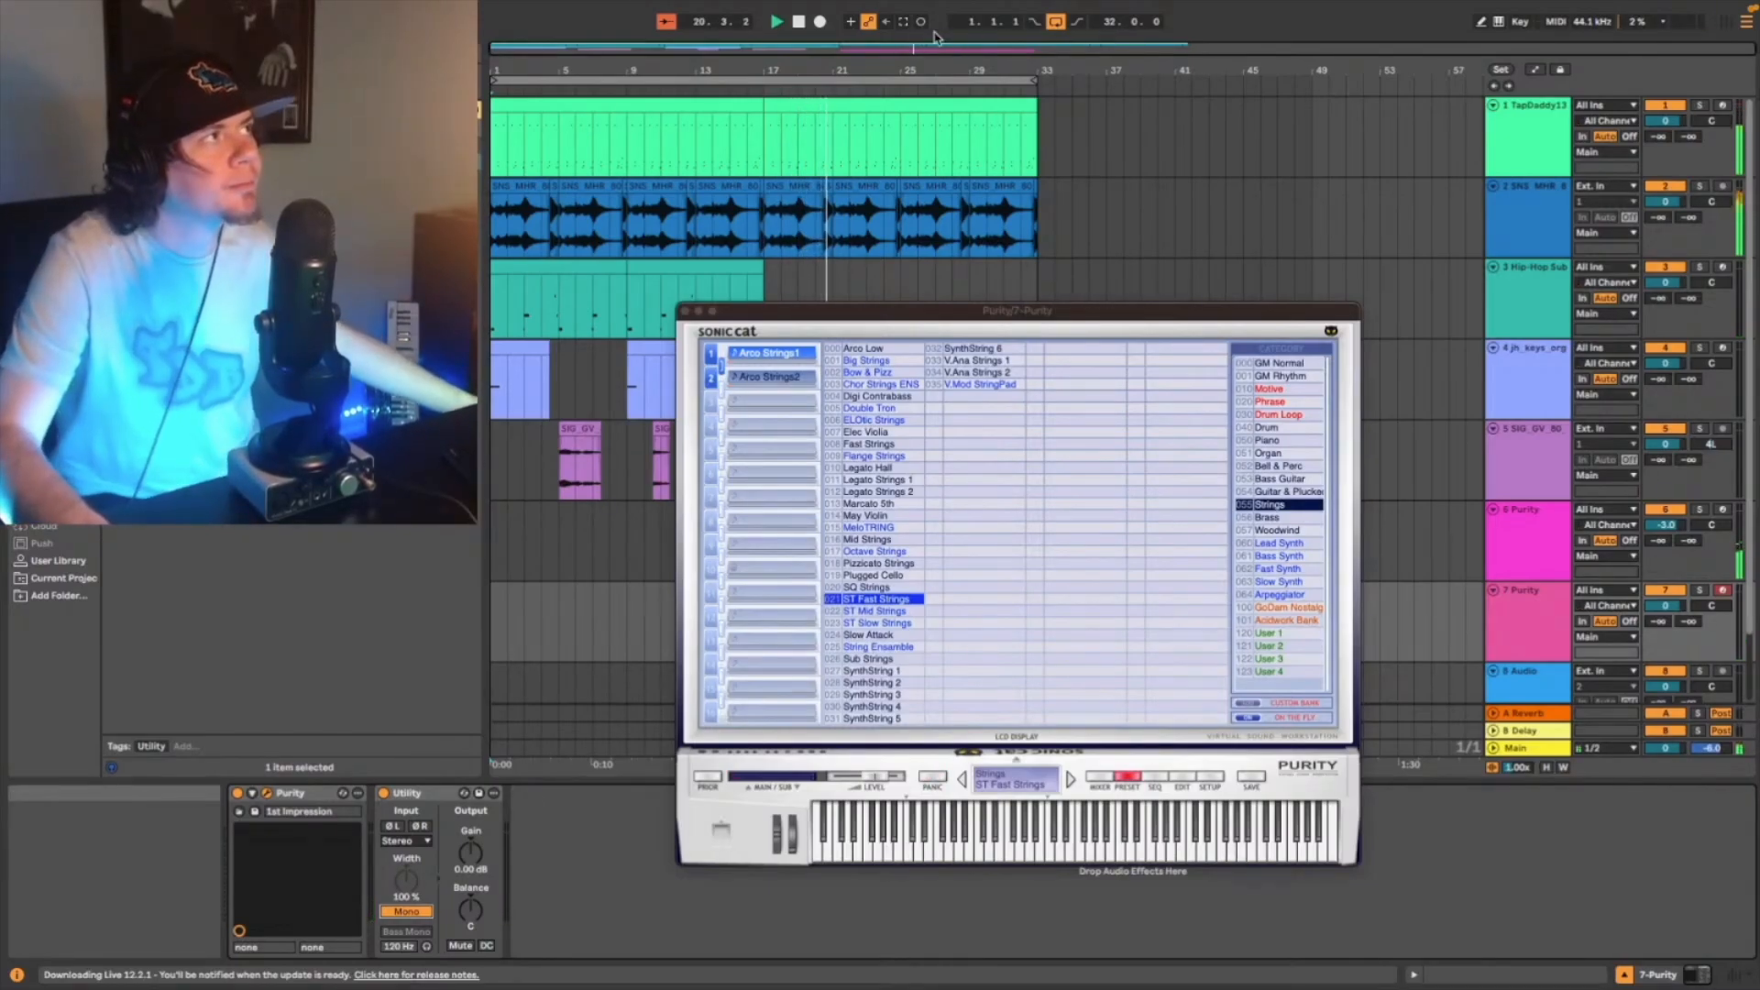
# - Close the strings plug-in window, play the second Purity track's clip from bar 15 and set that track's volume to -3 dB
pyautogui.click(685, 311)
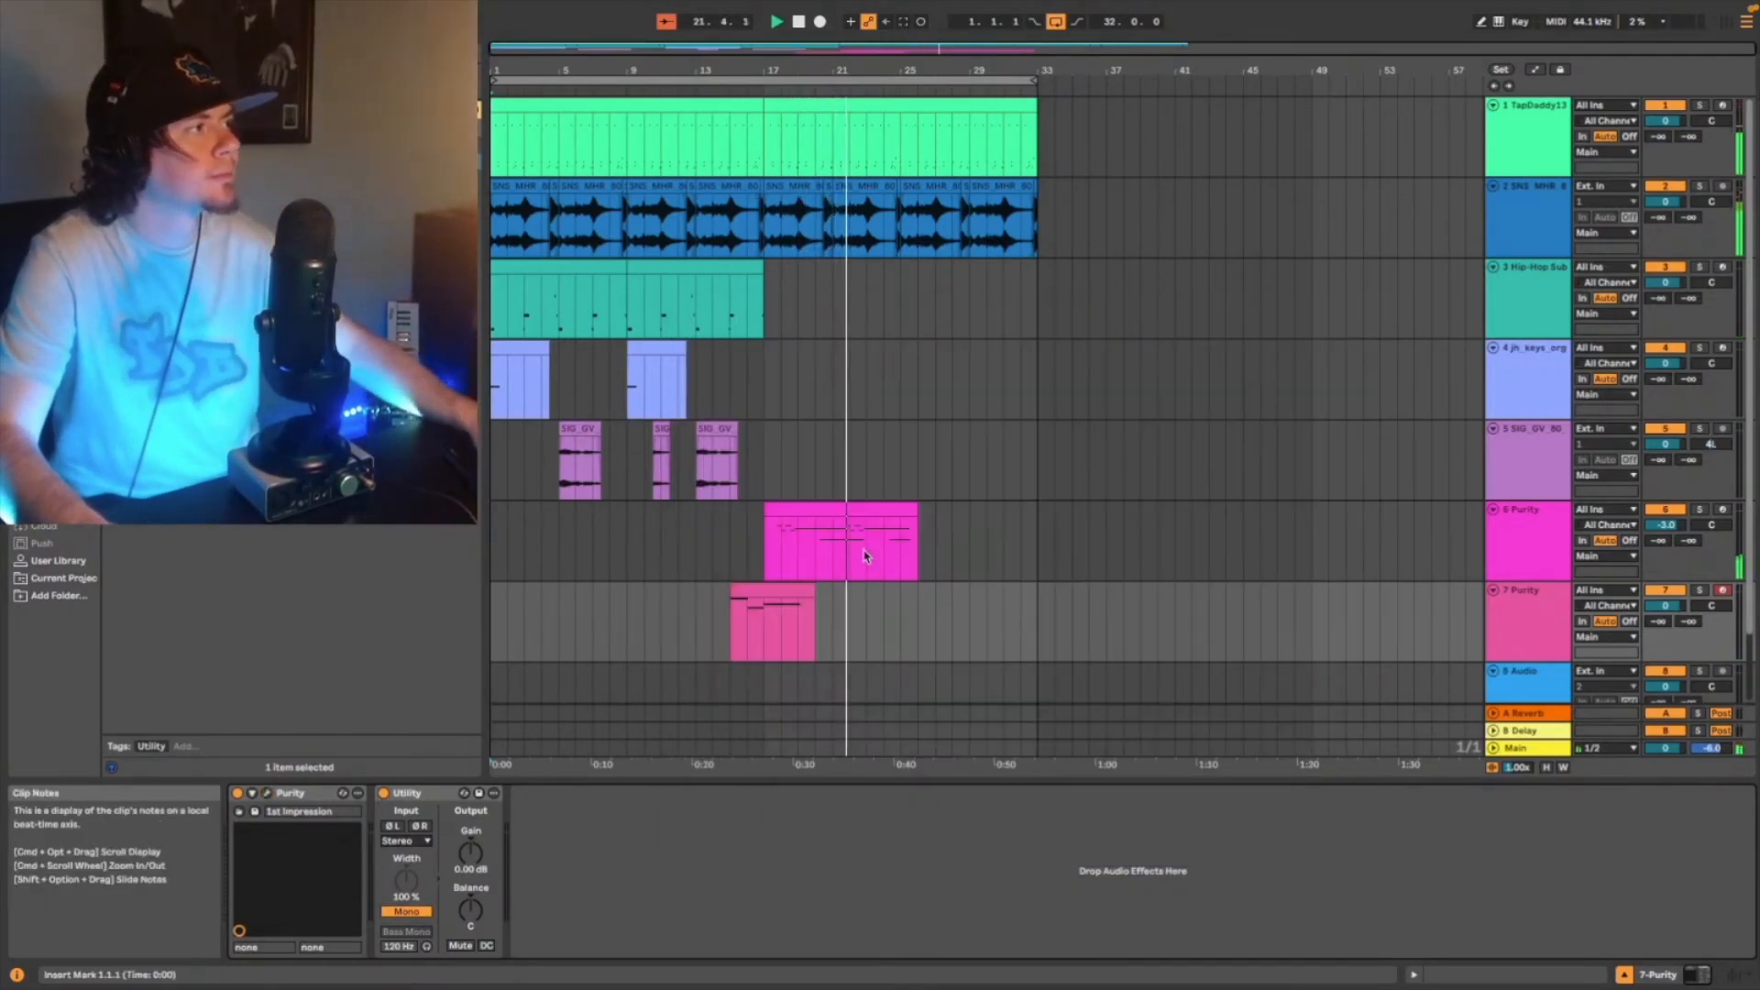
pyautogui.click(733, 694)
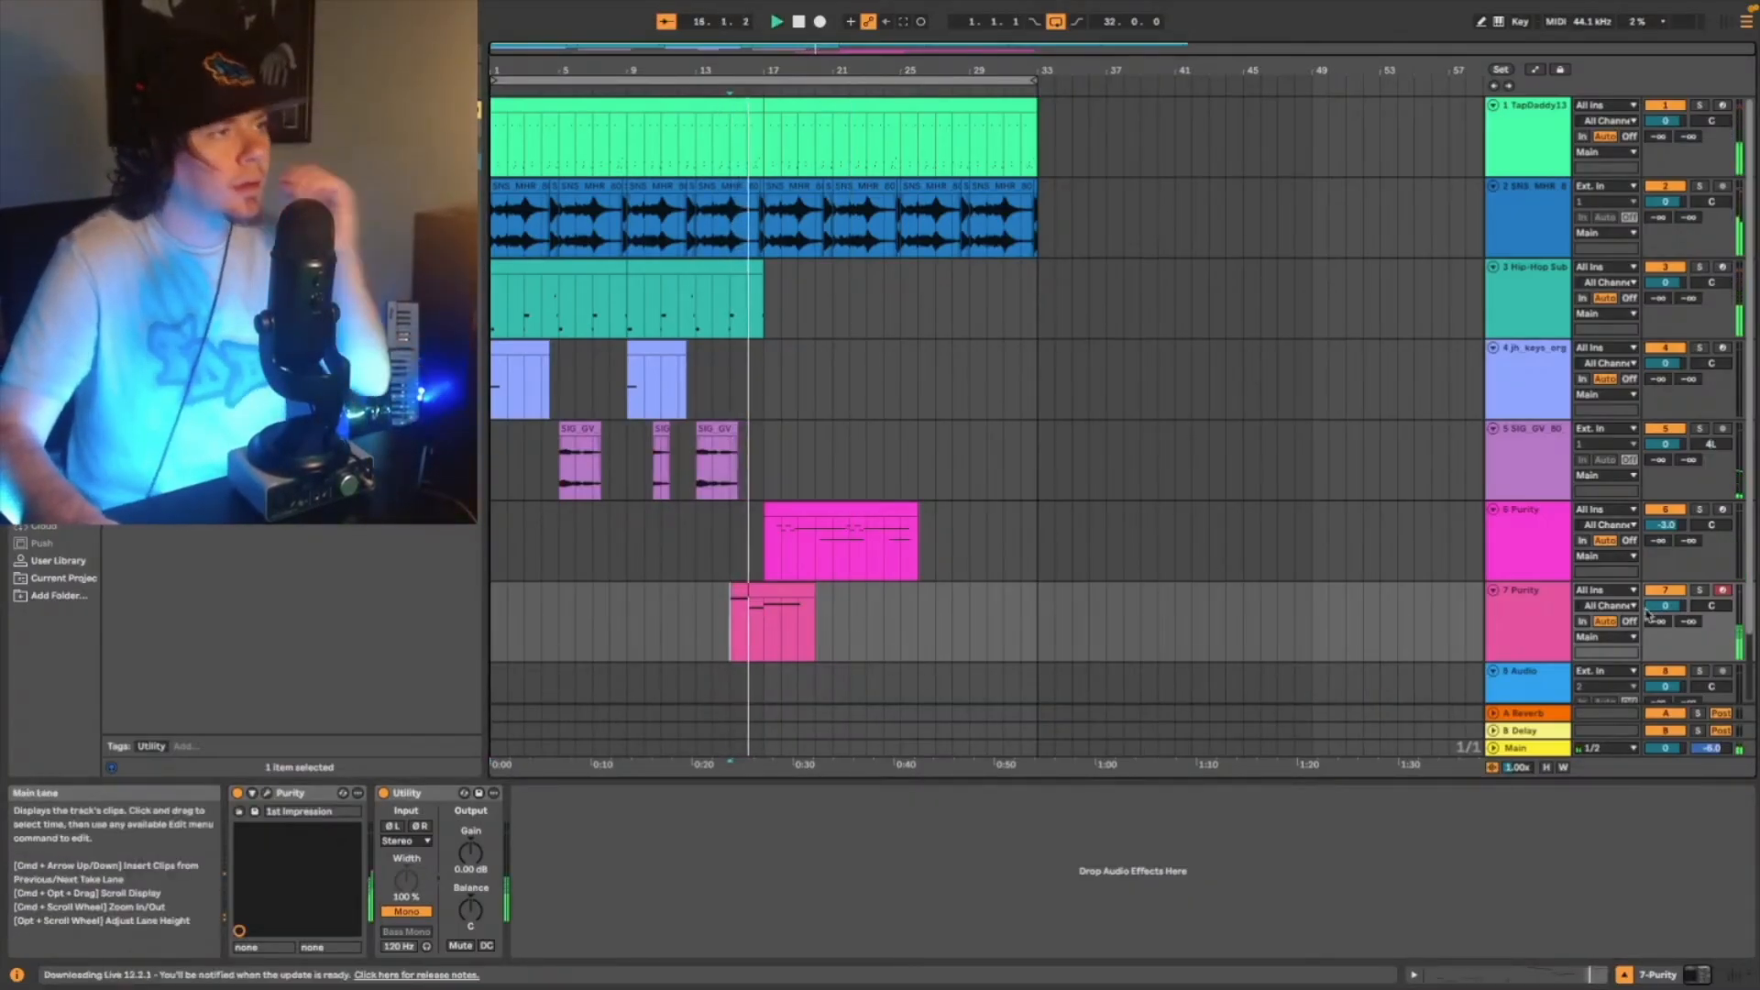
pyautogui.click(1674, 608)
pyautogui.write('-3')
pyautogui.press('Return')
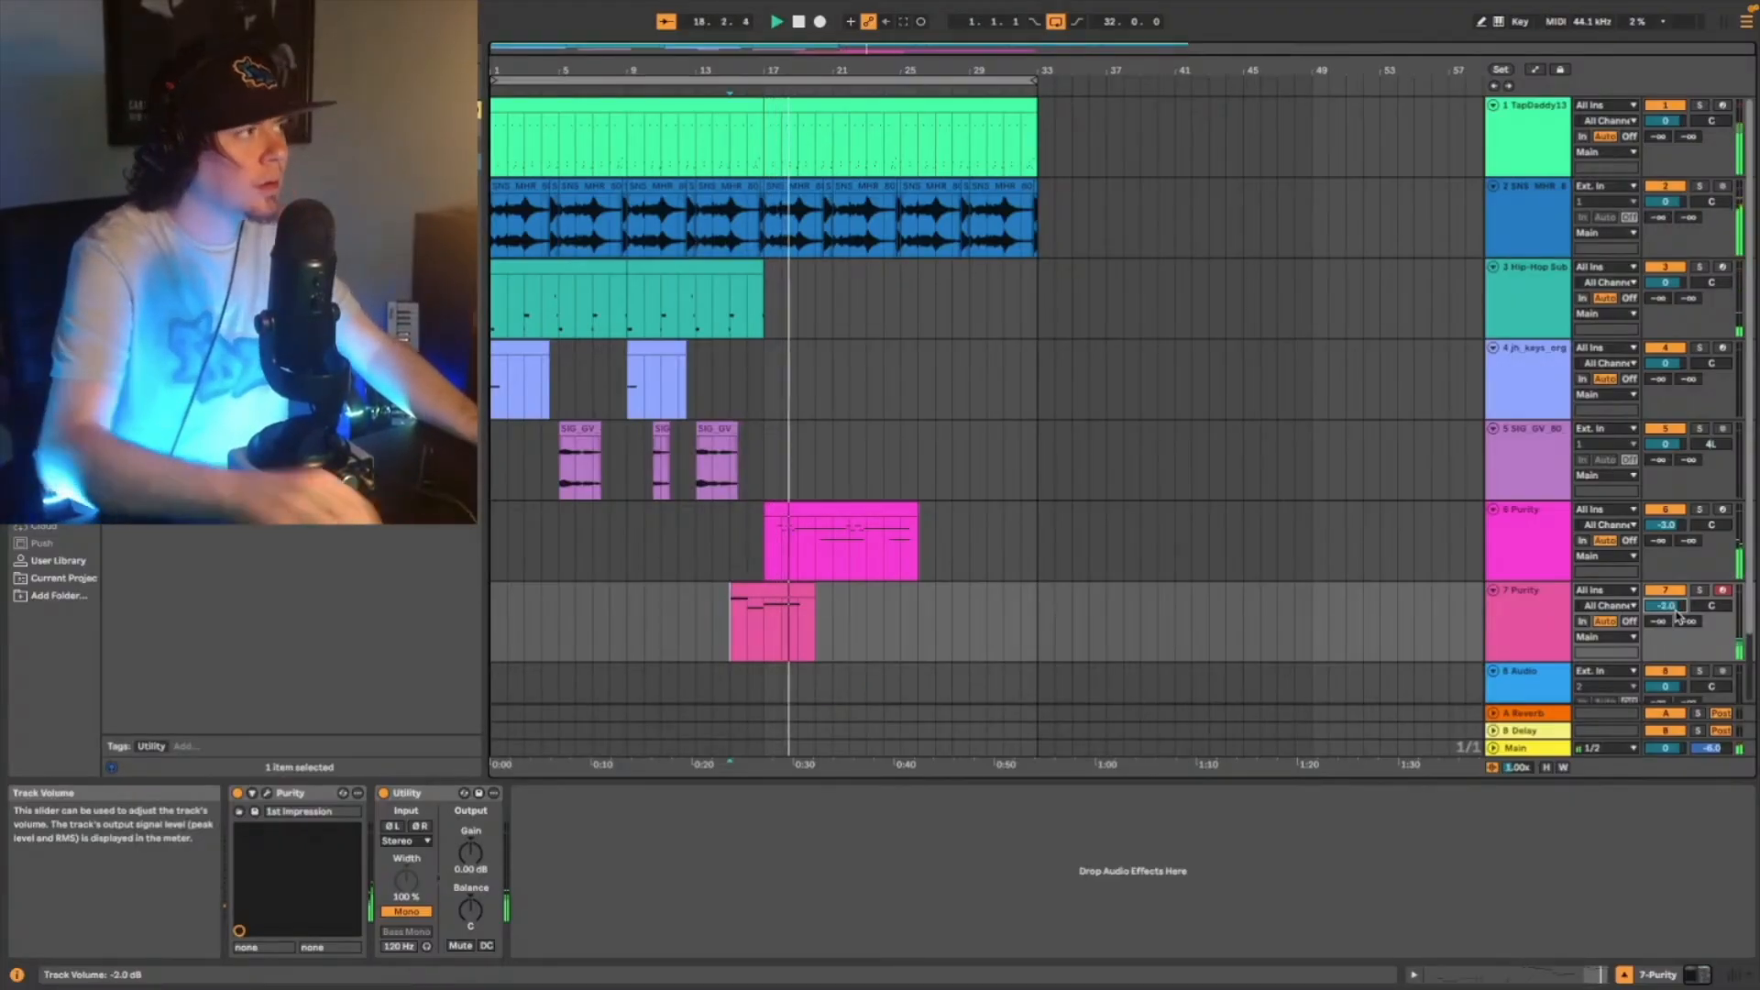
# - Automate the Utility gain on the strings clip to fade down from 18.1.1 to 19.2.1
pyautogui.moveTo(935, 52); pyautogui.dragTo(796, 486)
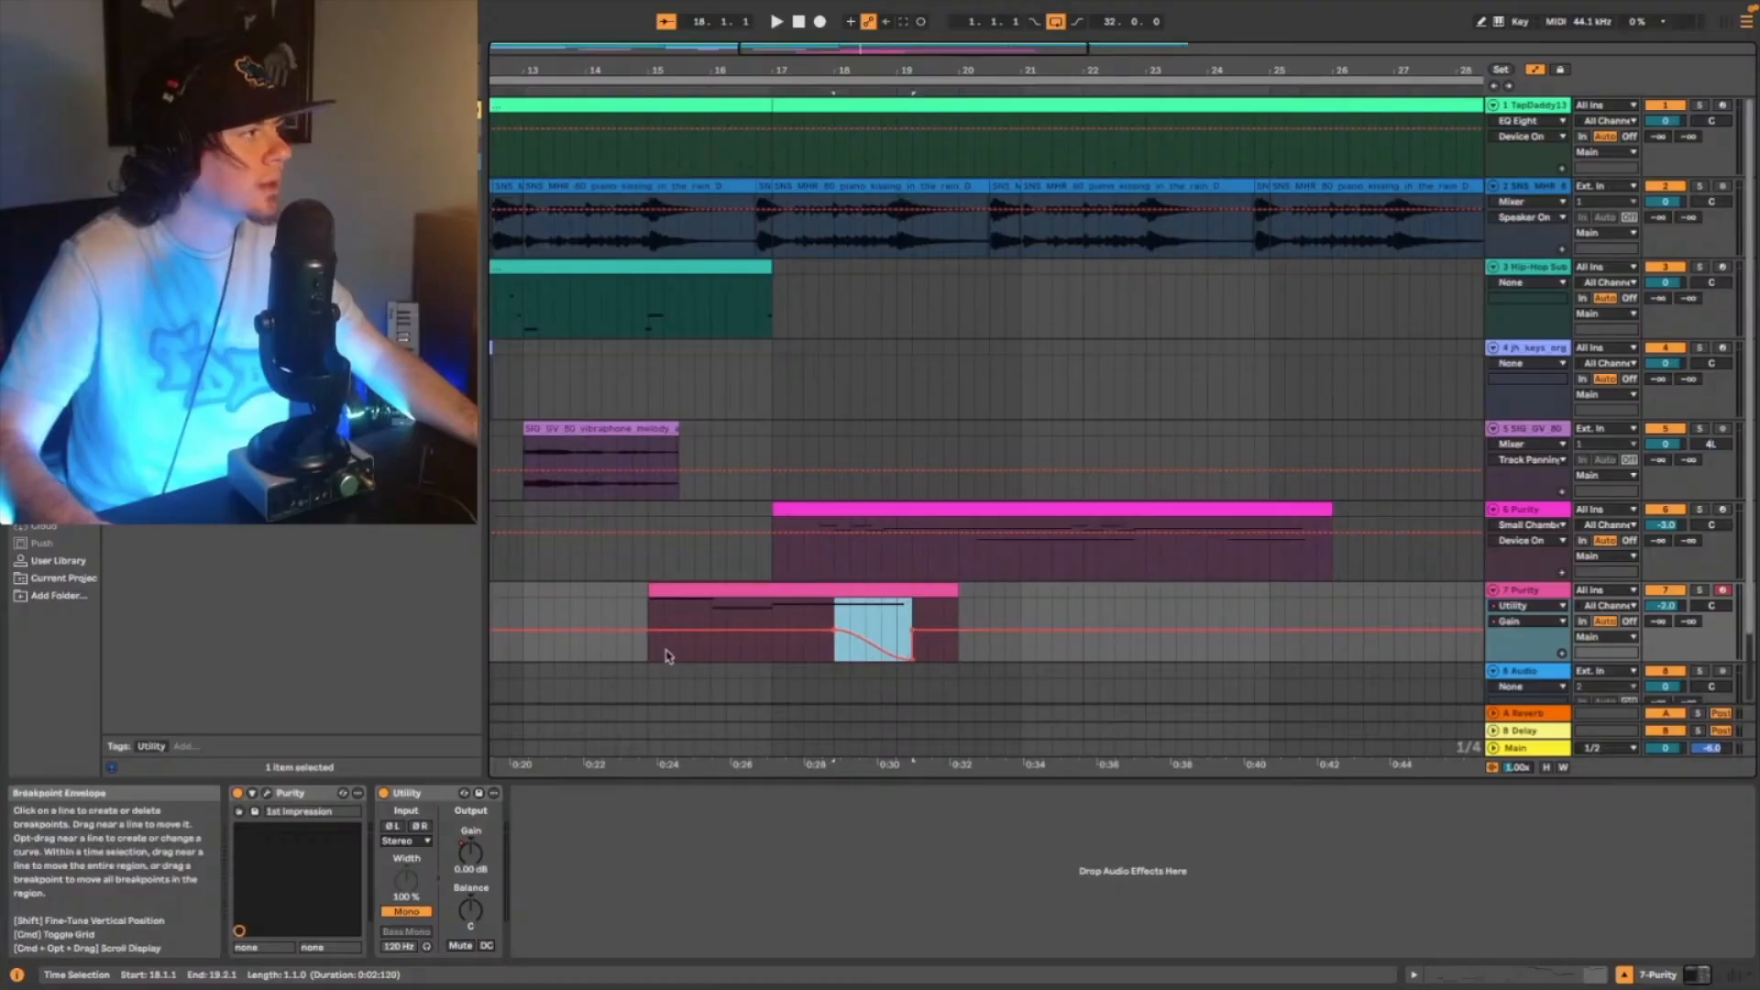
# - Play from 15.1.1 and lower the Utility gain after the strings fade to -inf dB for the rest of the track
pyautogui.click(652, 651)
pyautogui.press('space')
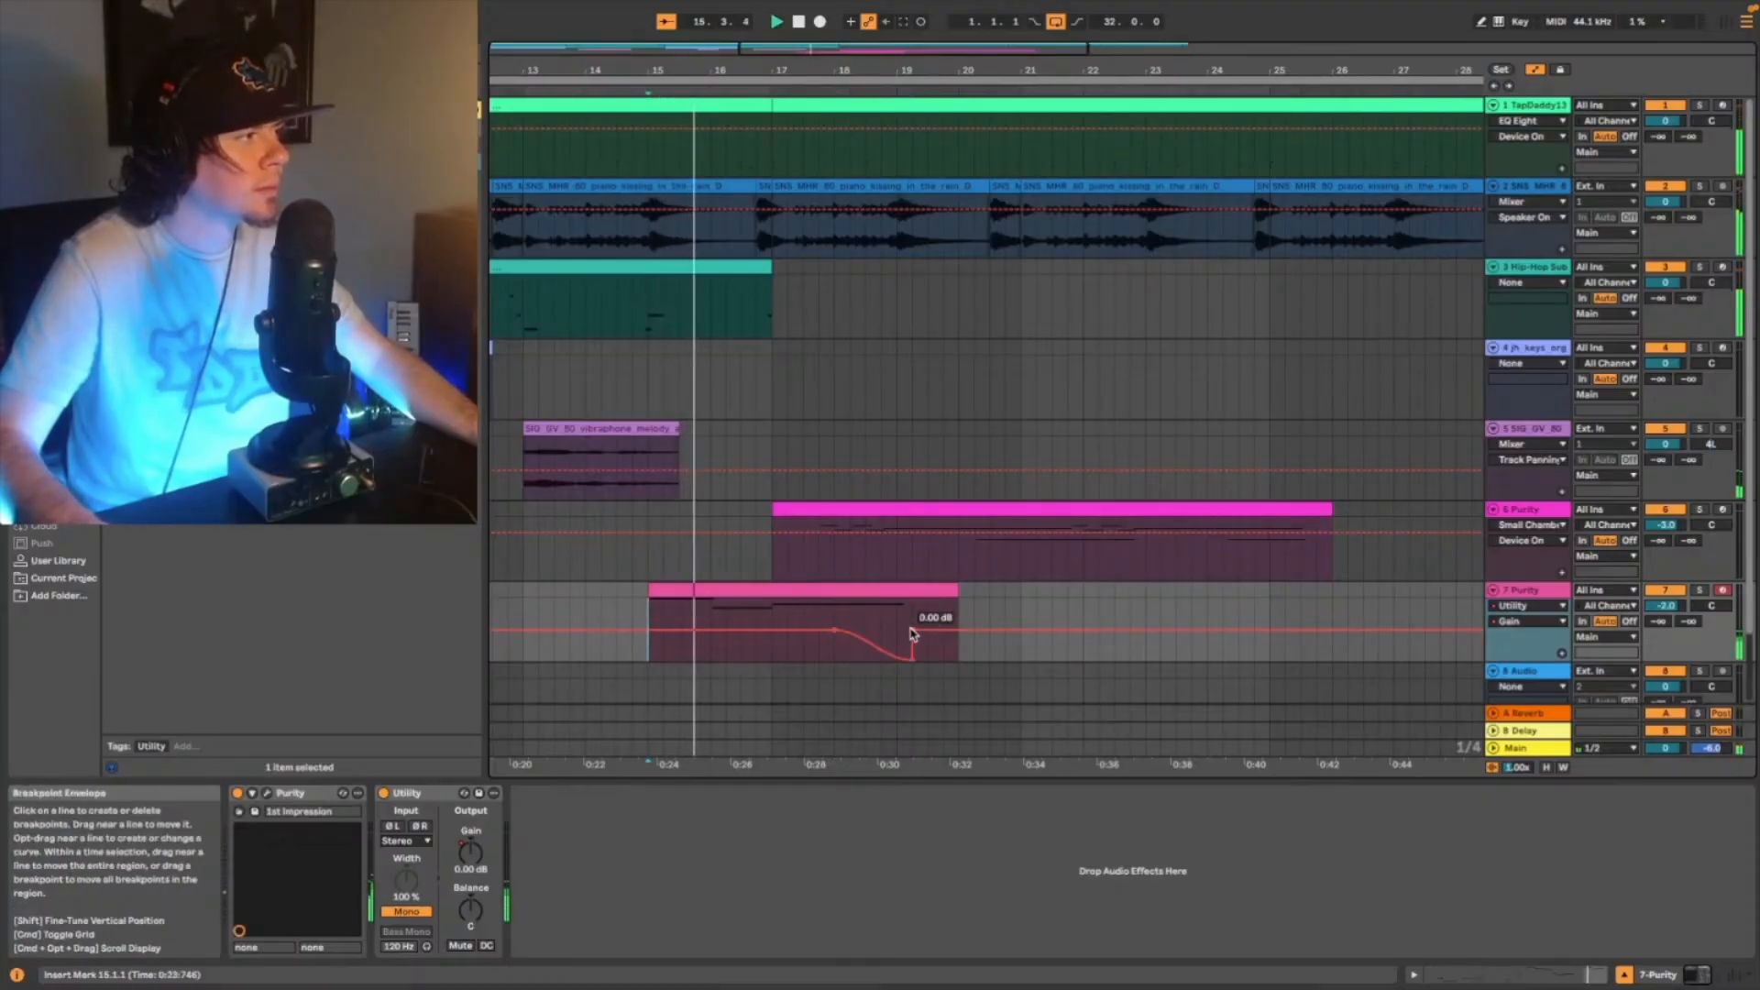
pyautogui.moveTo(913, 633); pyautogui.dragTo(913, 661)
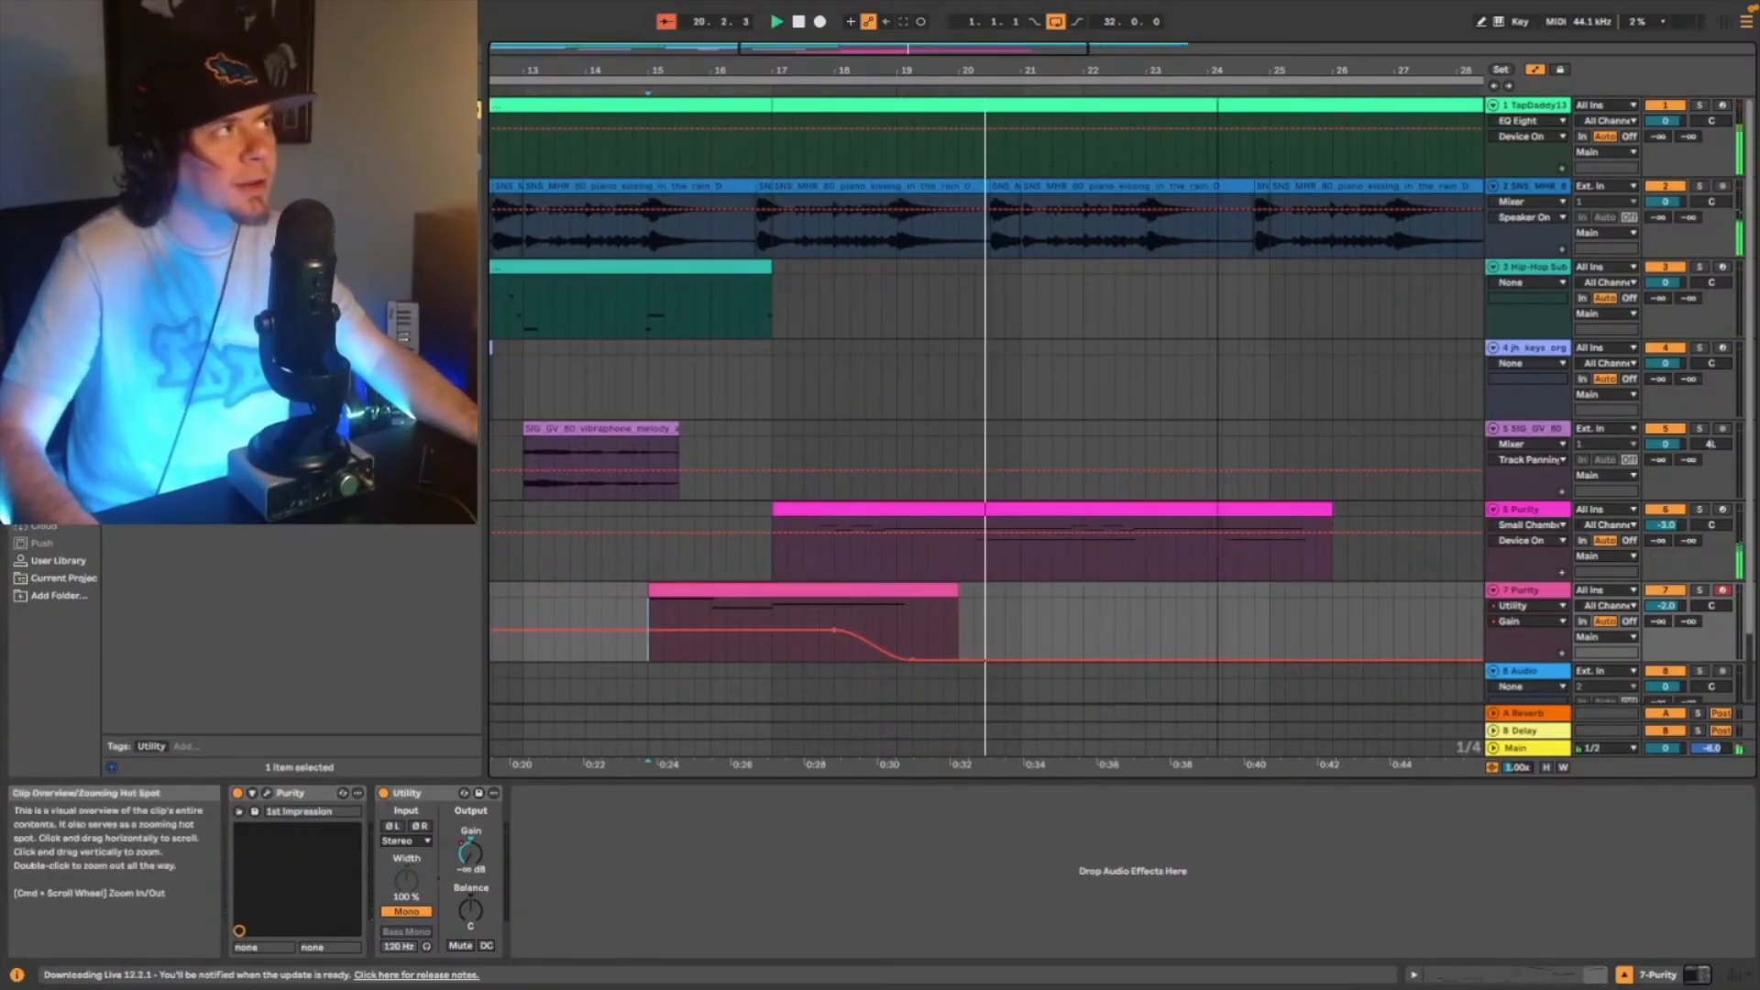
pyautogui.doubleClick(1408, 51)
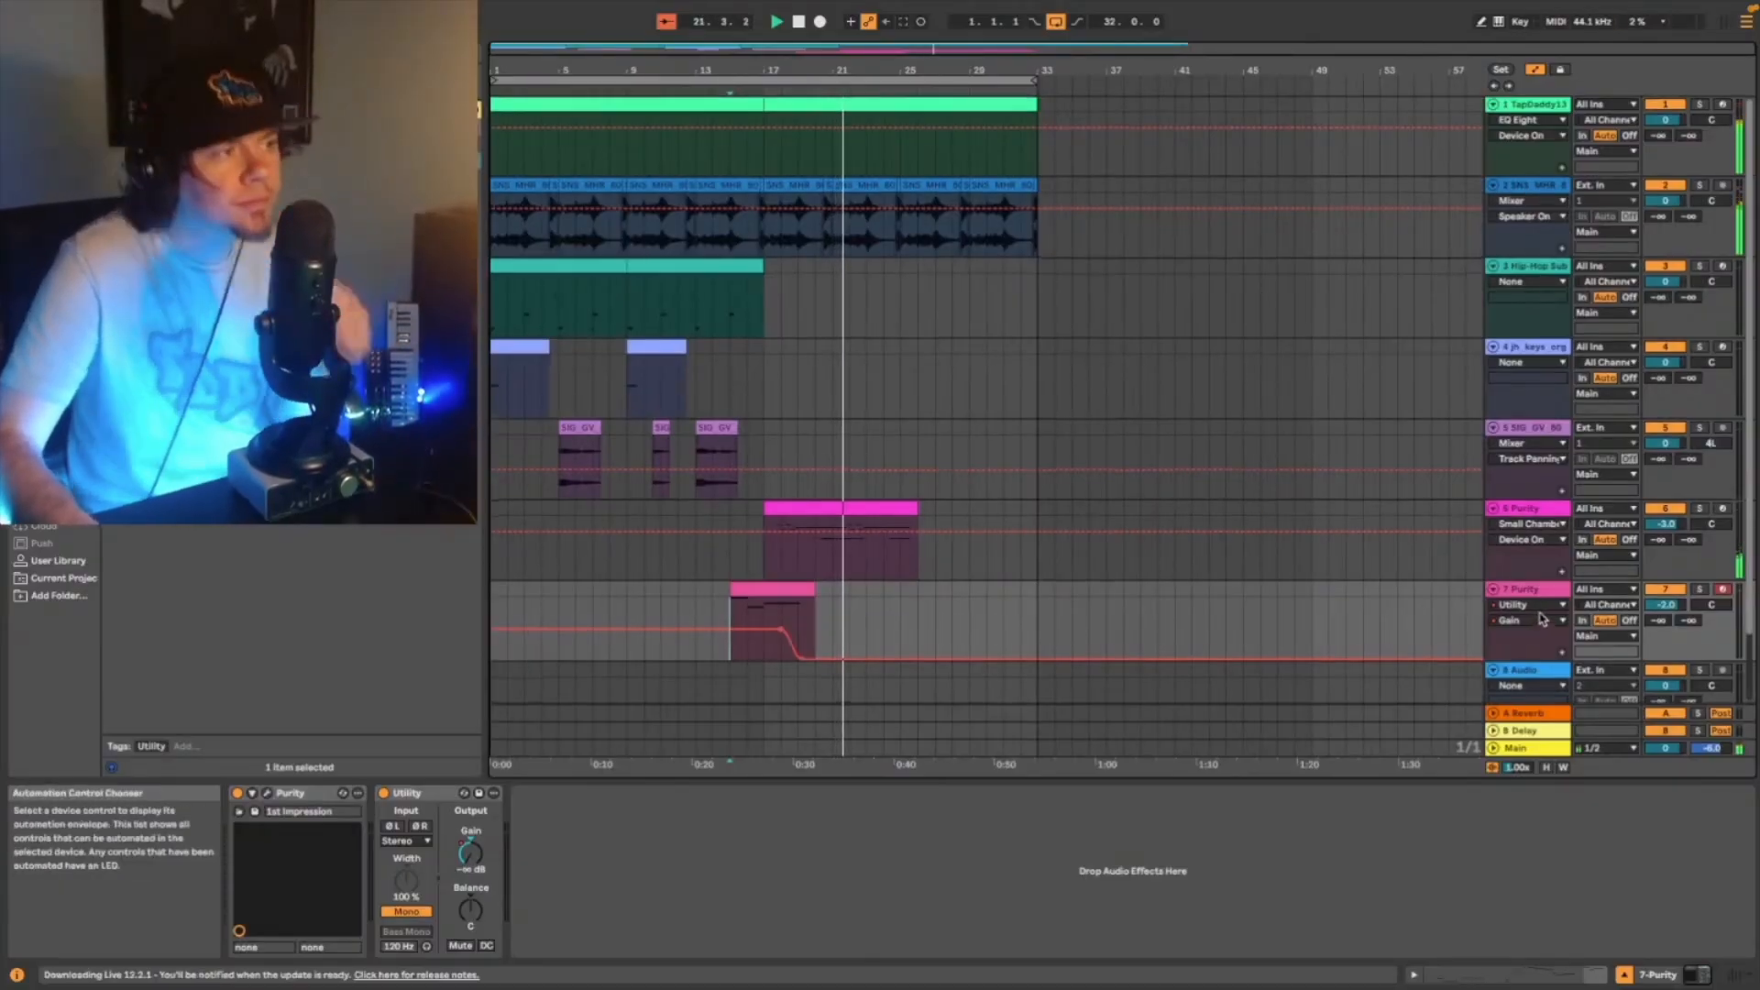
# - Browse the audio effects list and the sample folders in the User Library for a new sound
pyautogui.scroll(-2, 1543, 620)
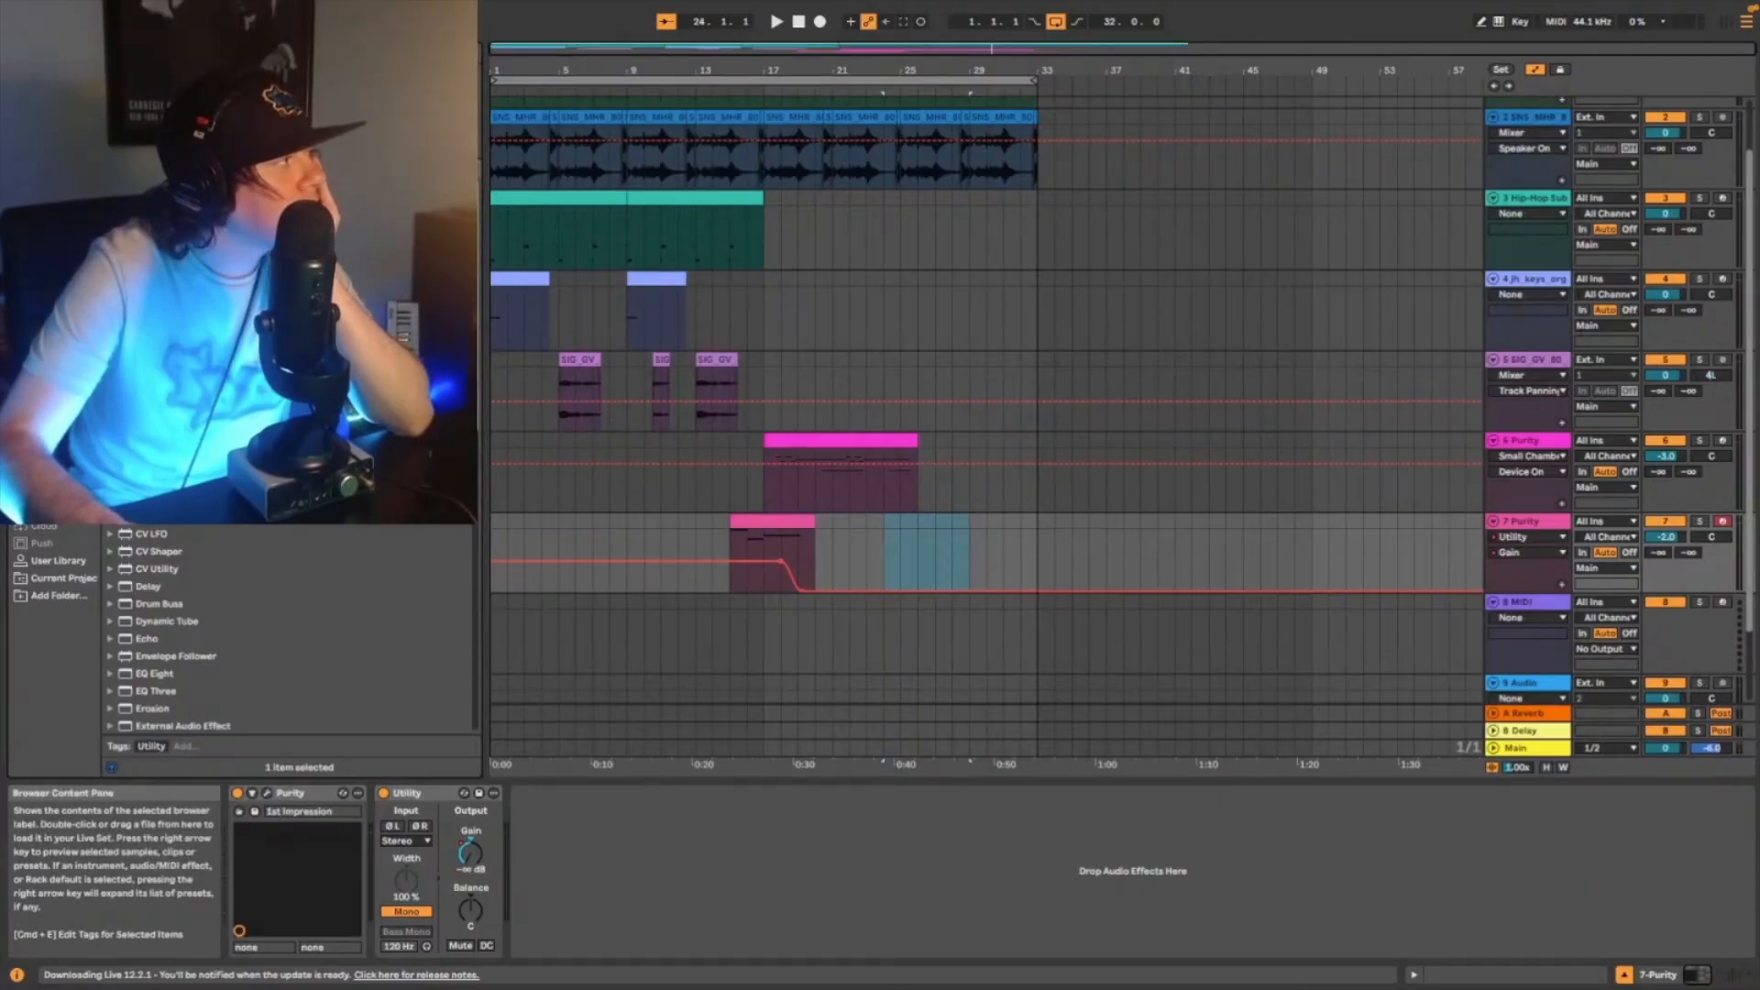
pyautogui.scroll(-5, 169, 633)
pyautogui.scroll(-4, 169, 633)
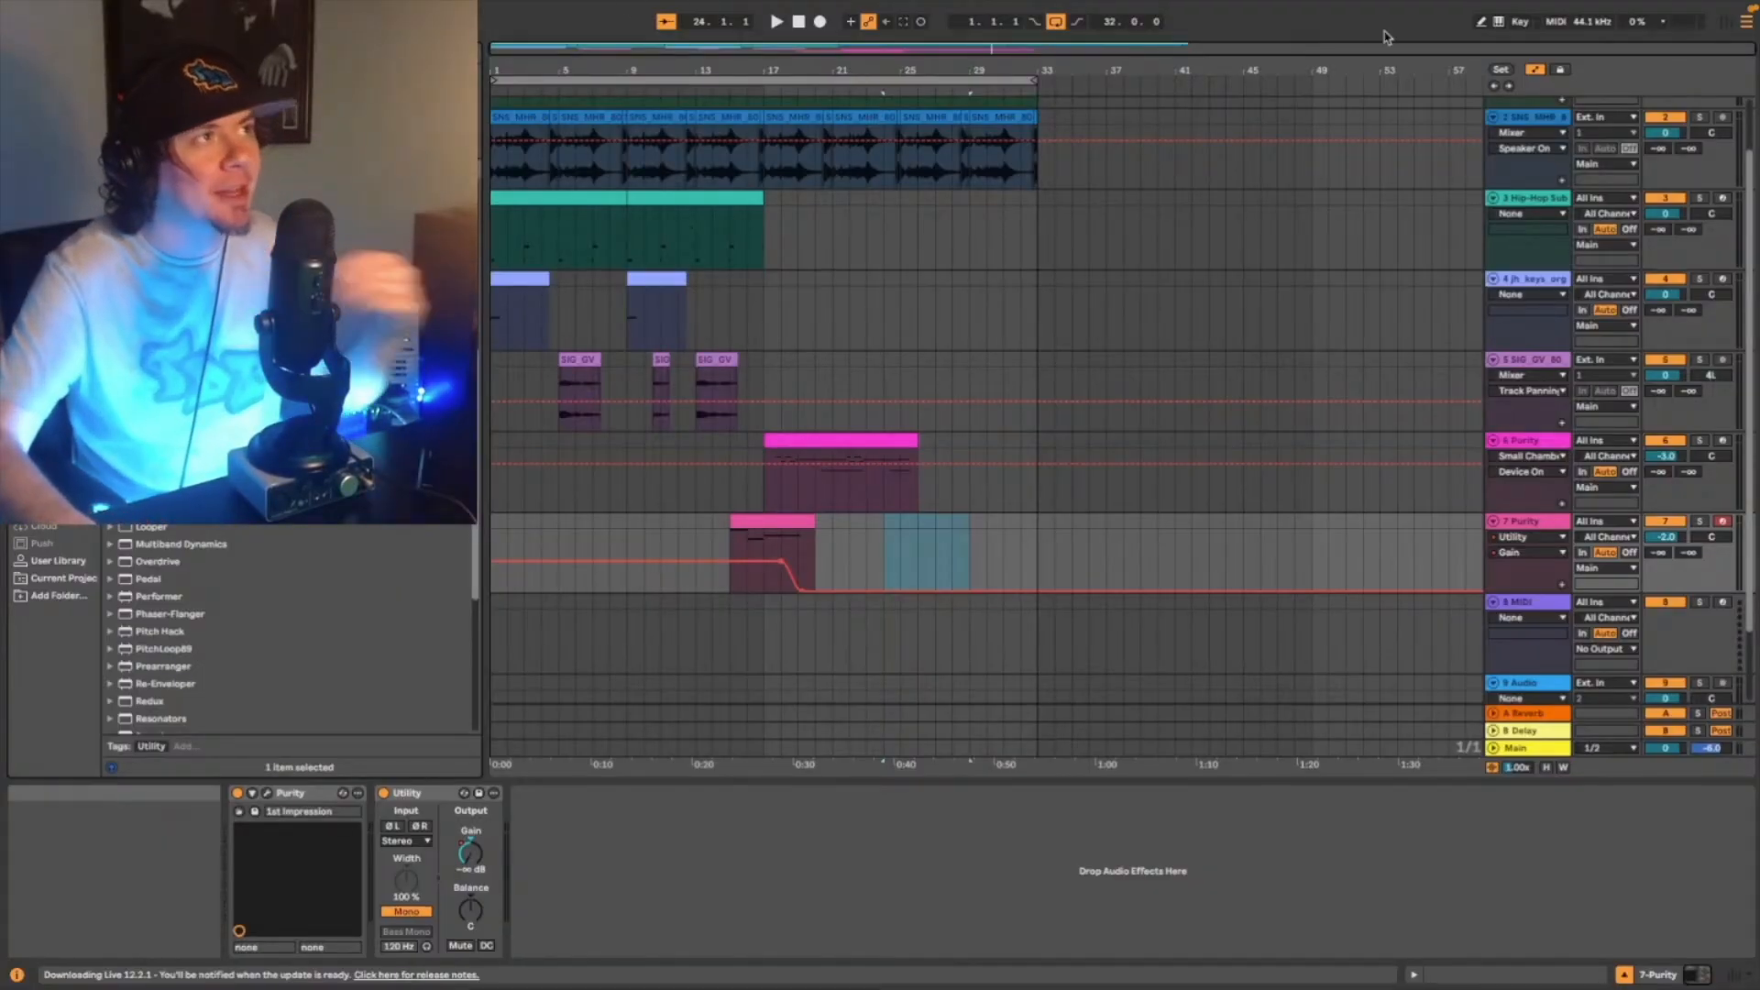
pyautogui.click(1497, 90)
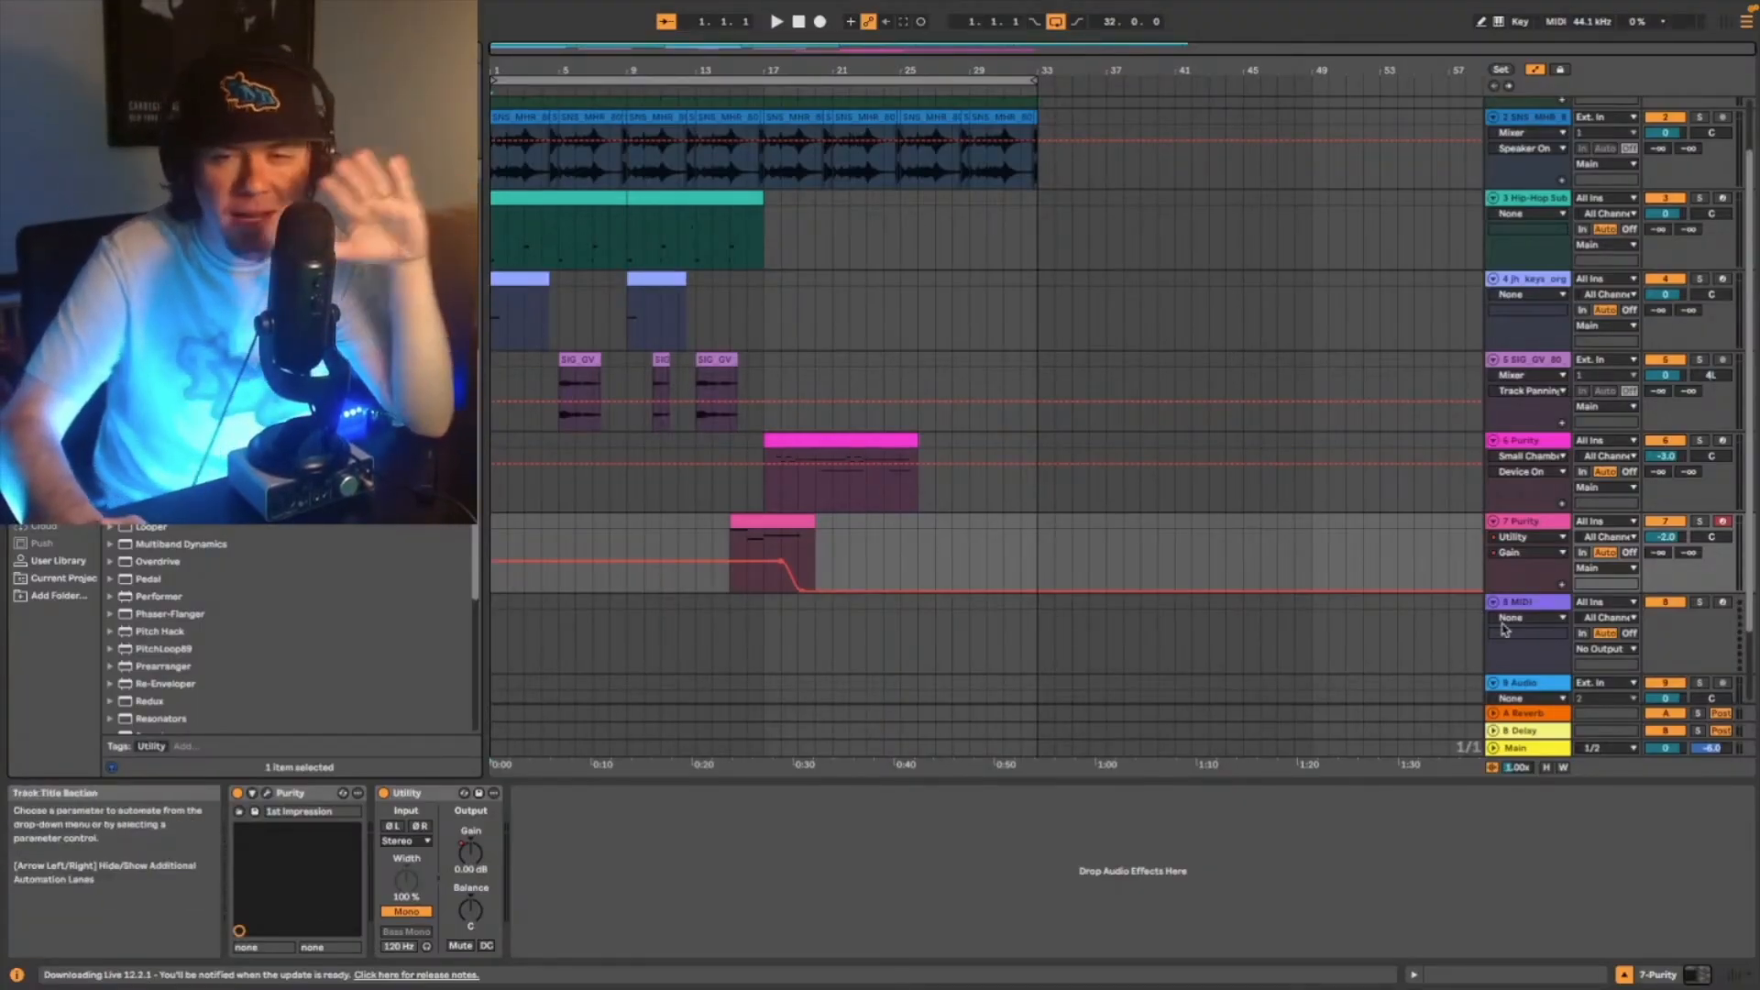
pyautogui.click(58, 560)
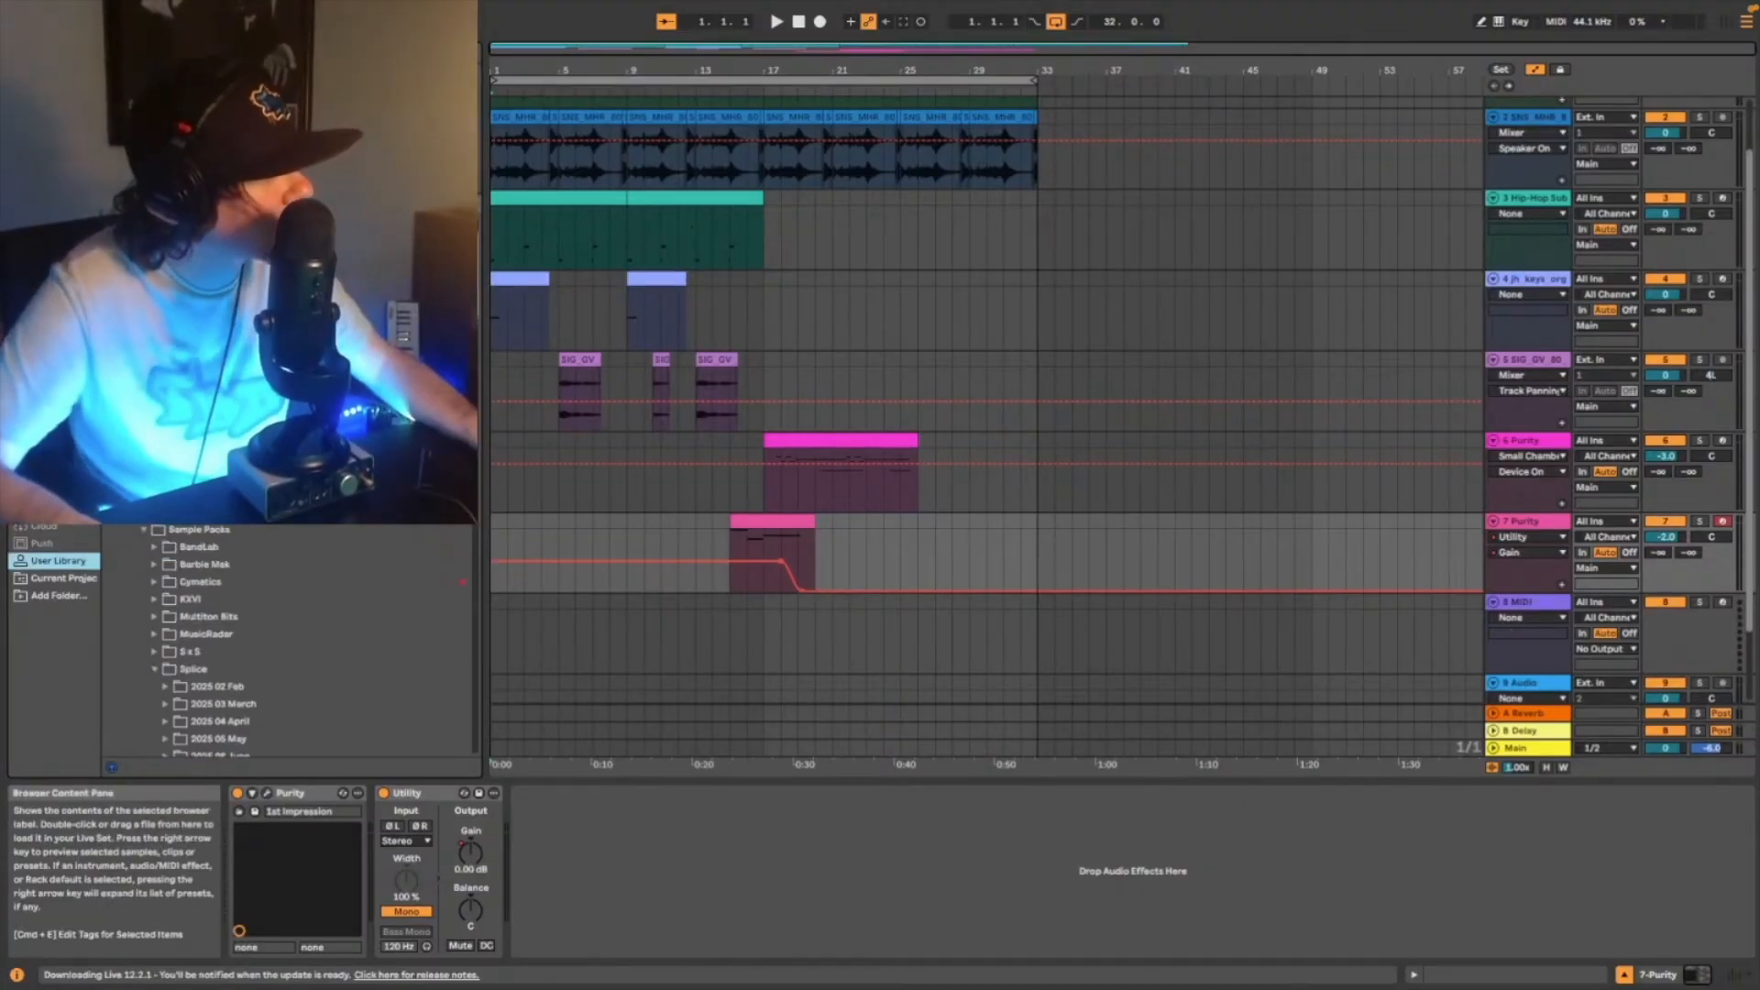
pyautogui.click(111, 479)
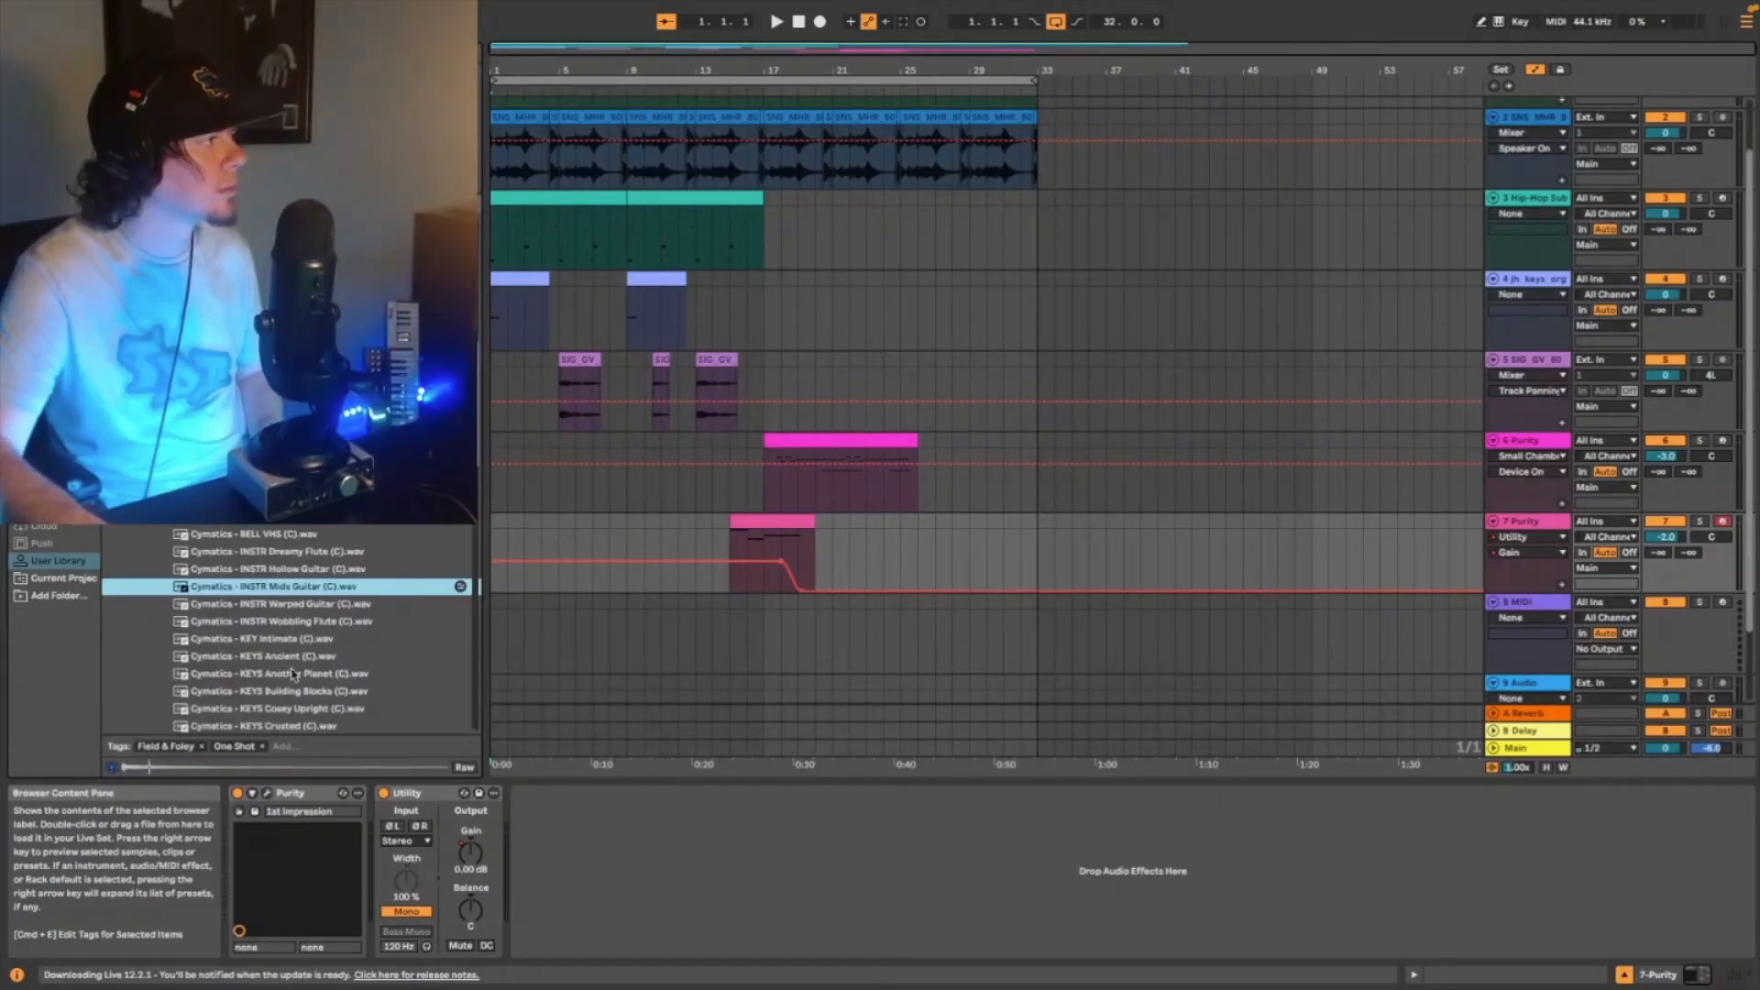
# - Audition the Cymatics KEYS Ancient, INSTR Wobbling Flute and INSTR Warped Guitar samples and load INSTR Warped Guitar onto MIDI track 8
pyautogui.click(295, 658)
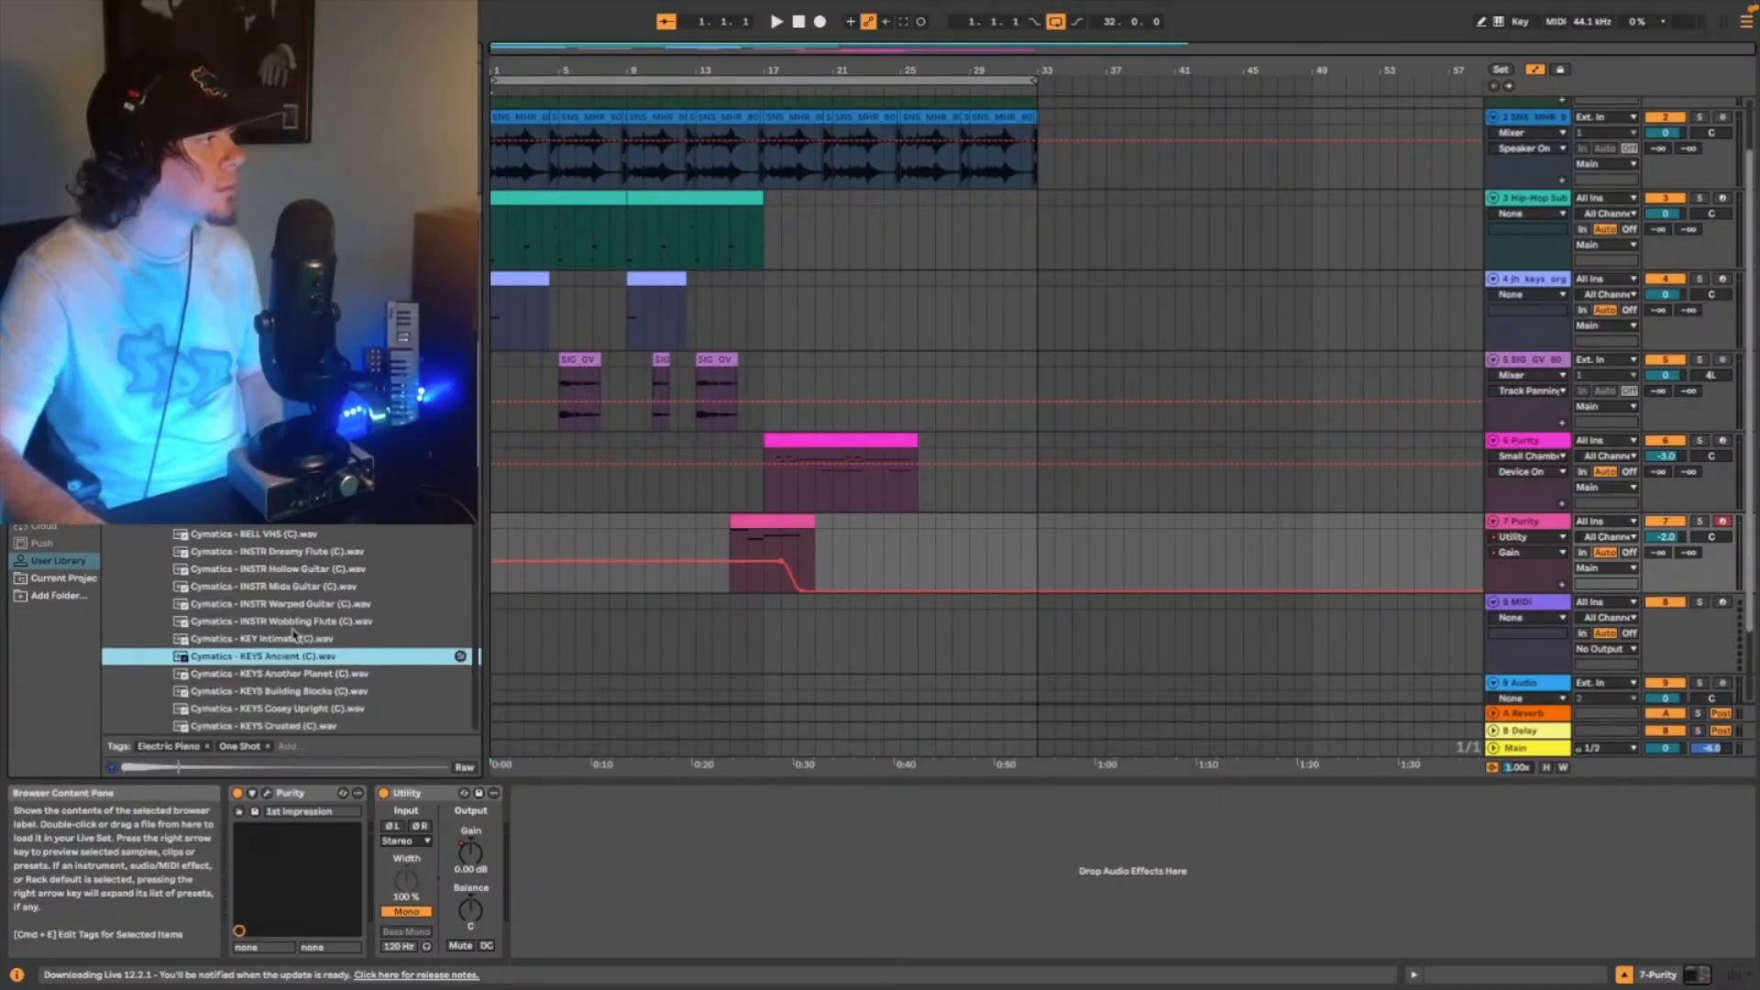
pyautogui.click(296, 622)
pyautogui.click(302, 607)
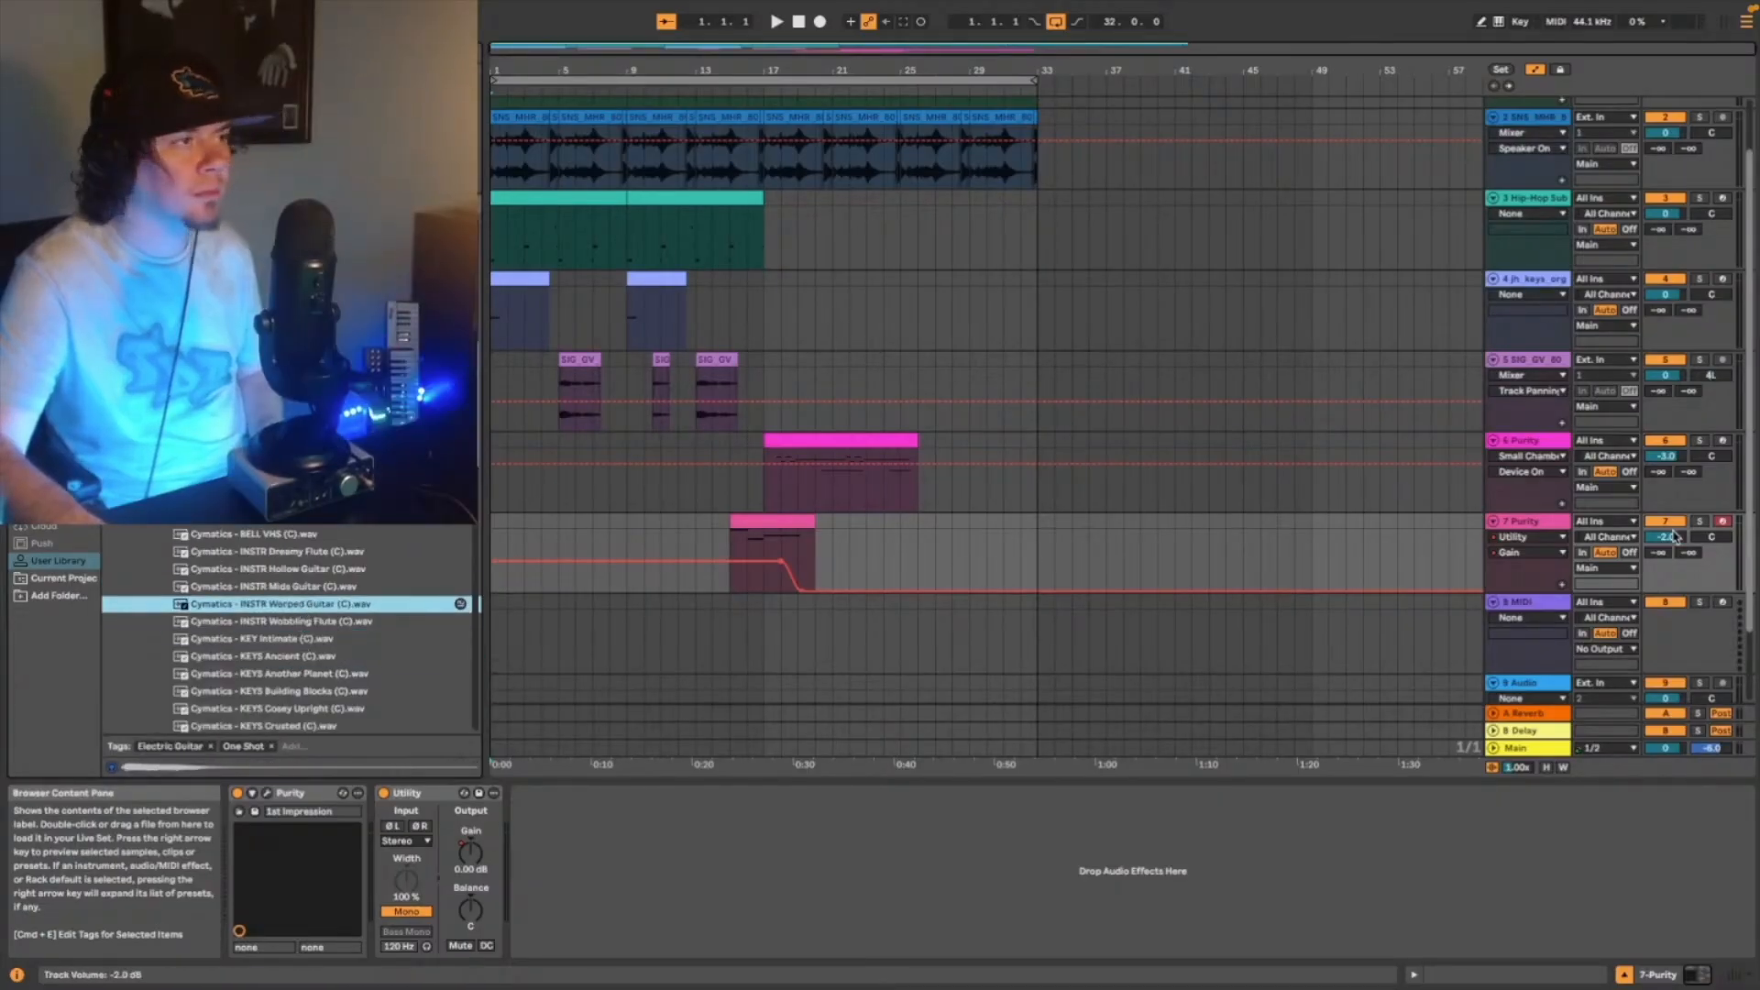
pyautogui.click(1527, 608)
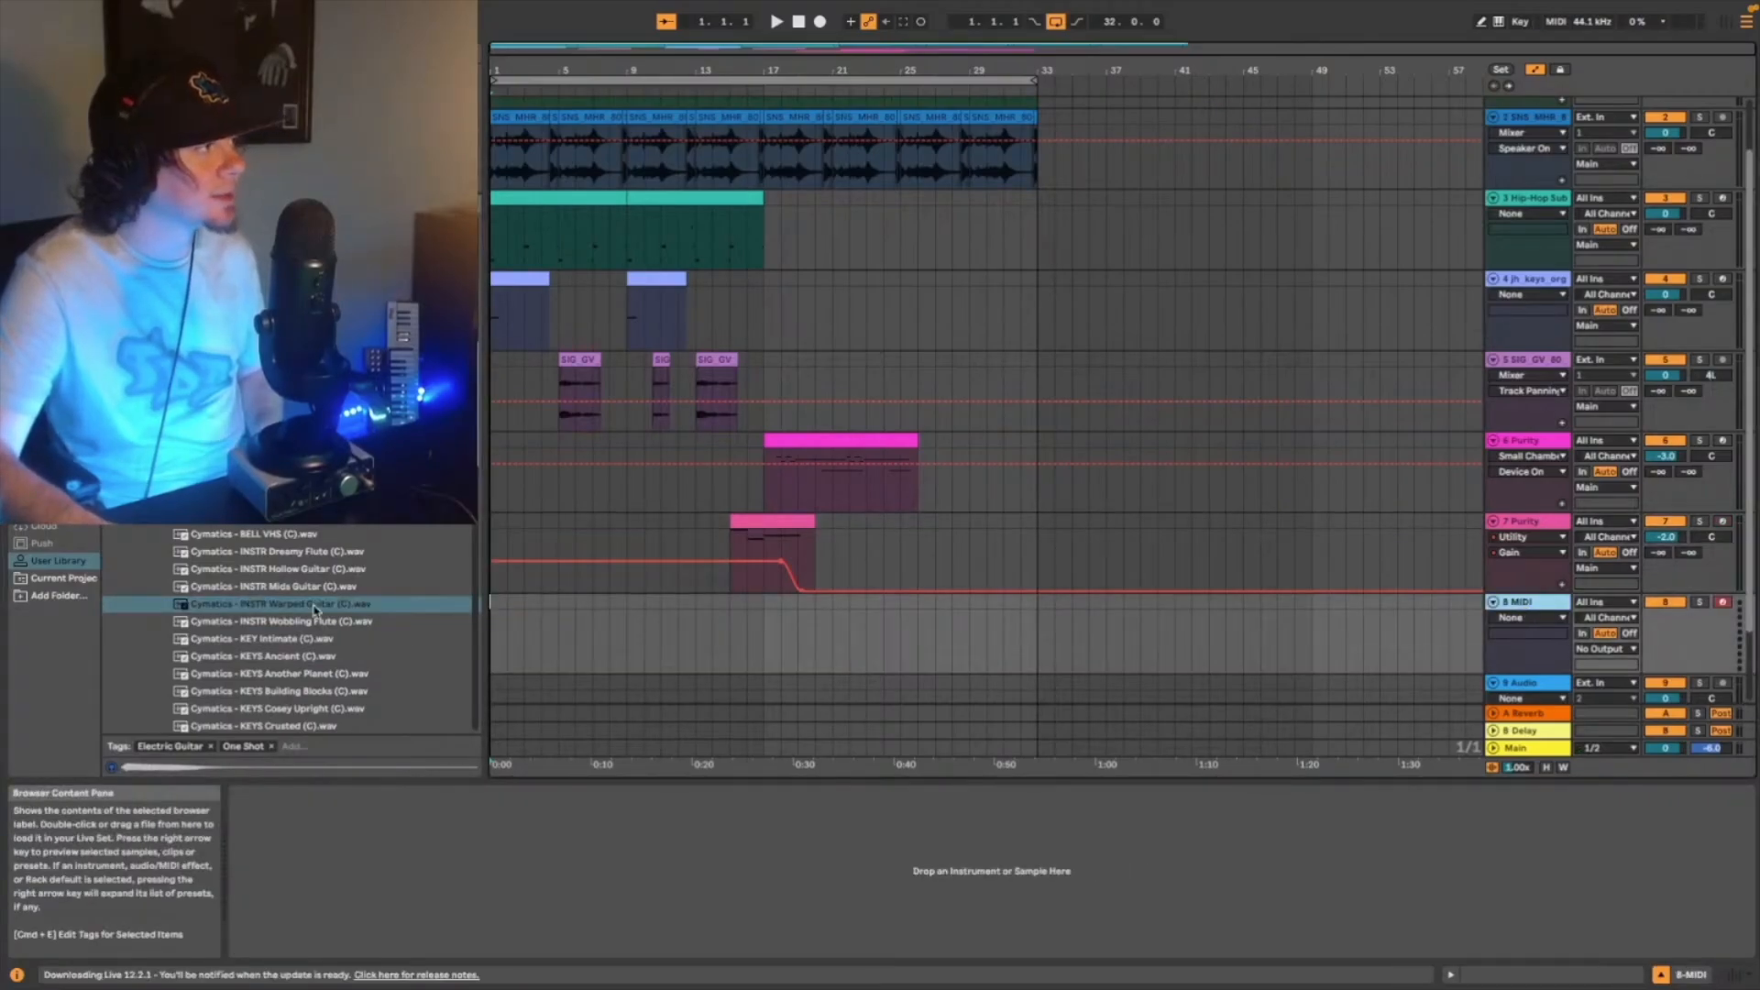
pyautogui.press('Return')
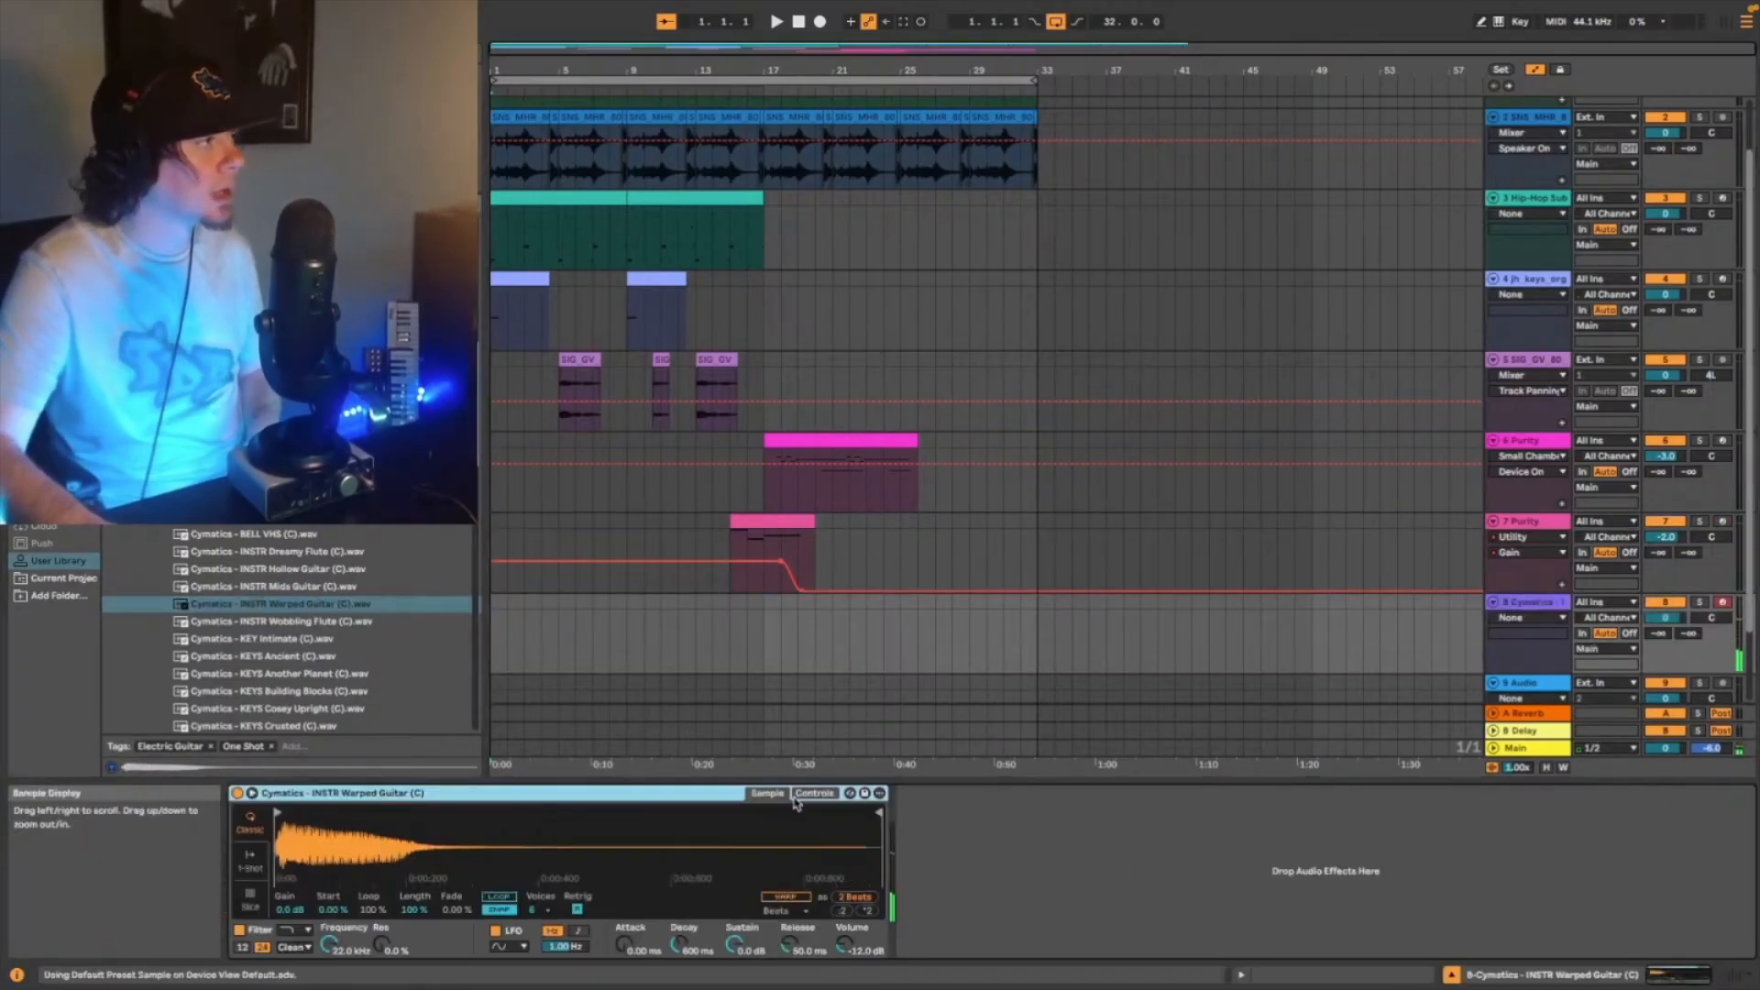
# - Capture a Warped Guitar part played over the arrangement as a MIDI clip from 18.1.1 to 26.1.1 and open its notes
pyautogui.press('space')
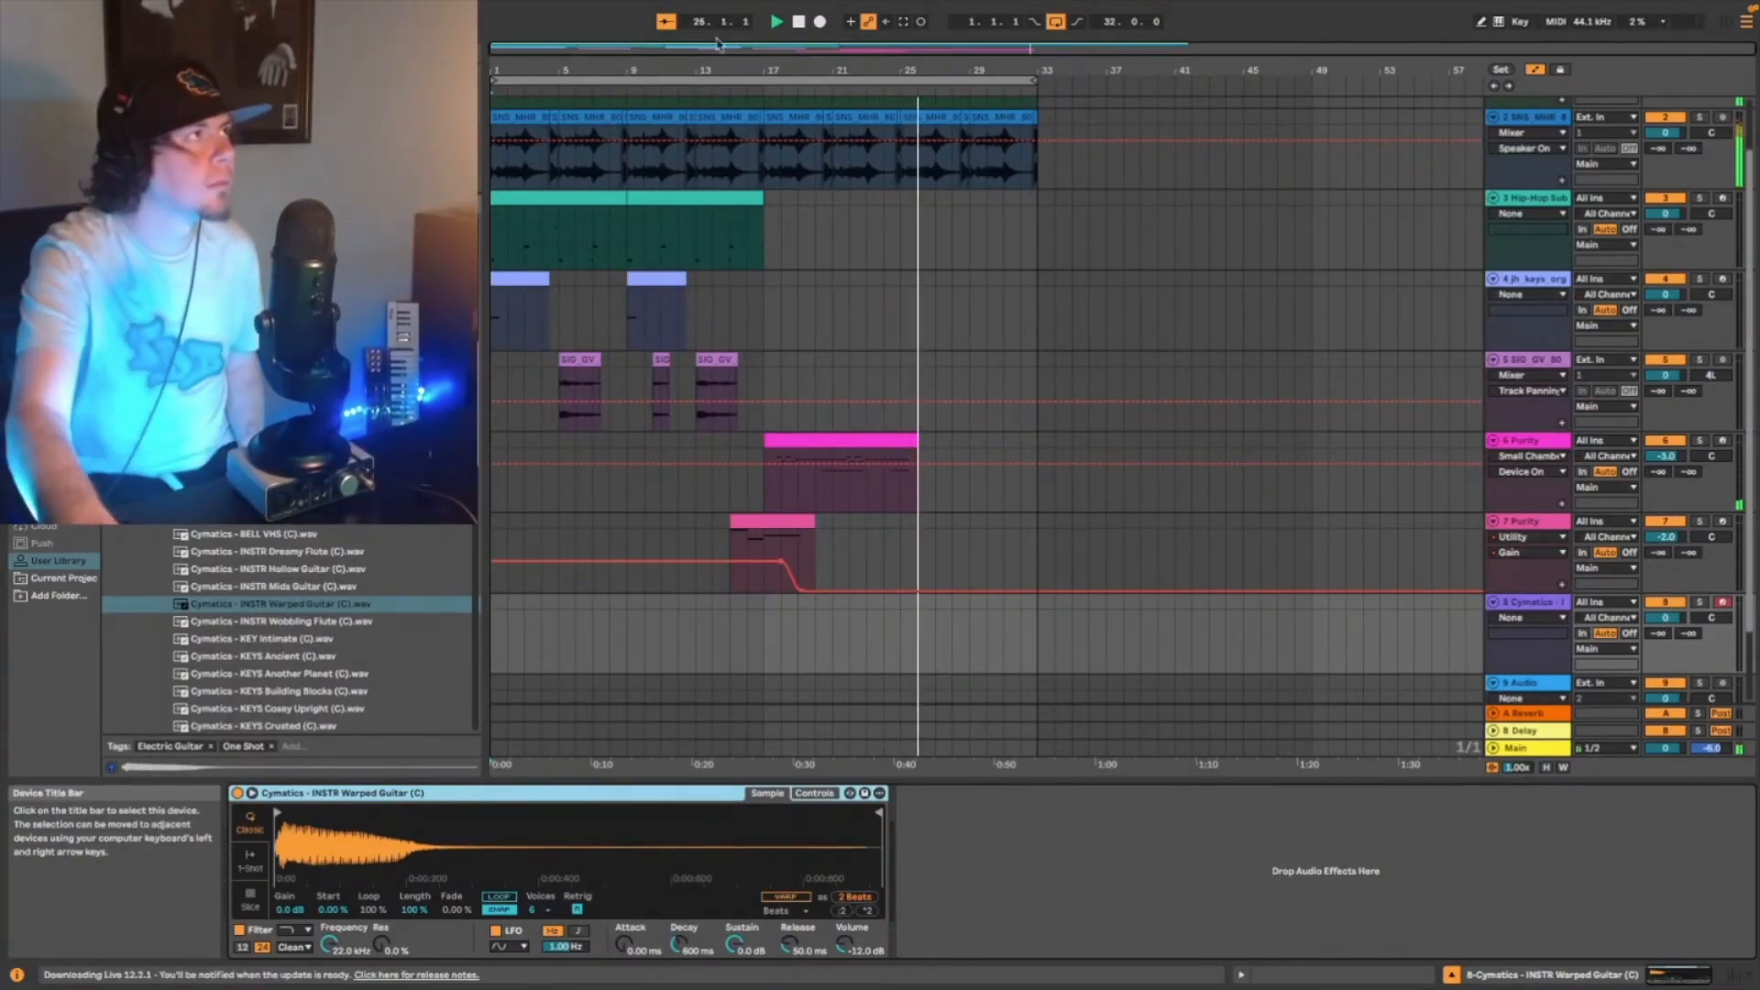
pyautogui.click(903, 22)
pyautogui.moveTo(868, 603); pyautogui.dragTo(781, 600)
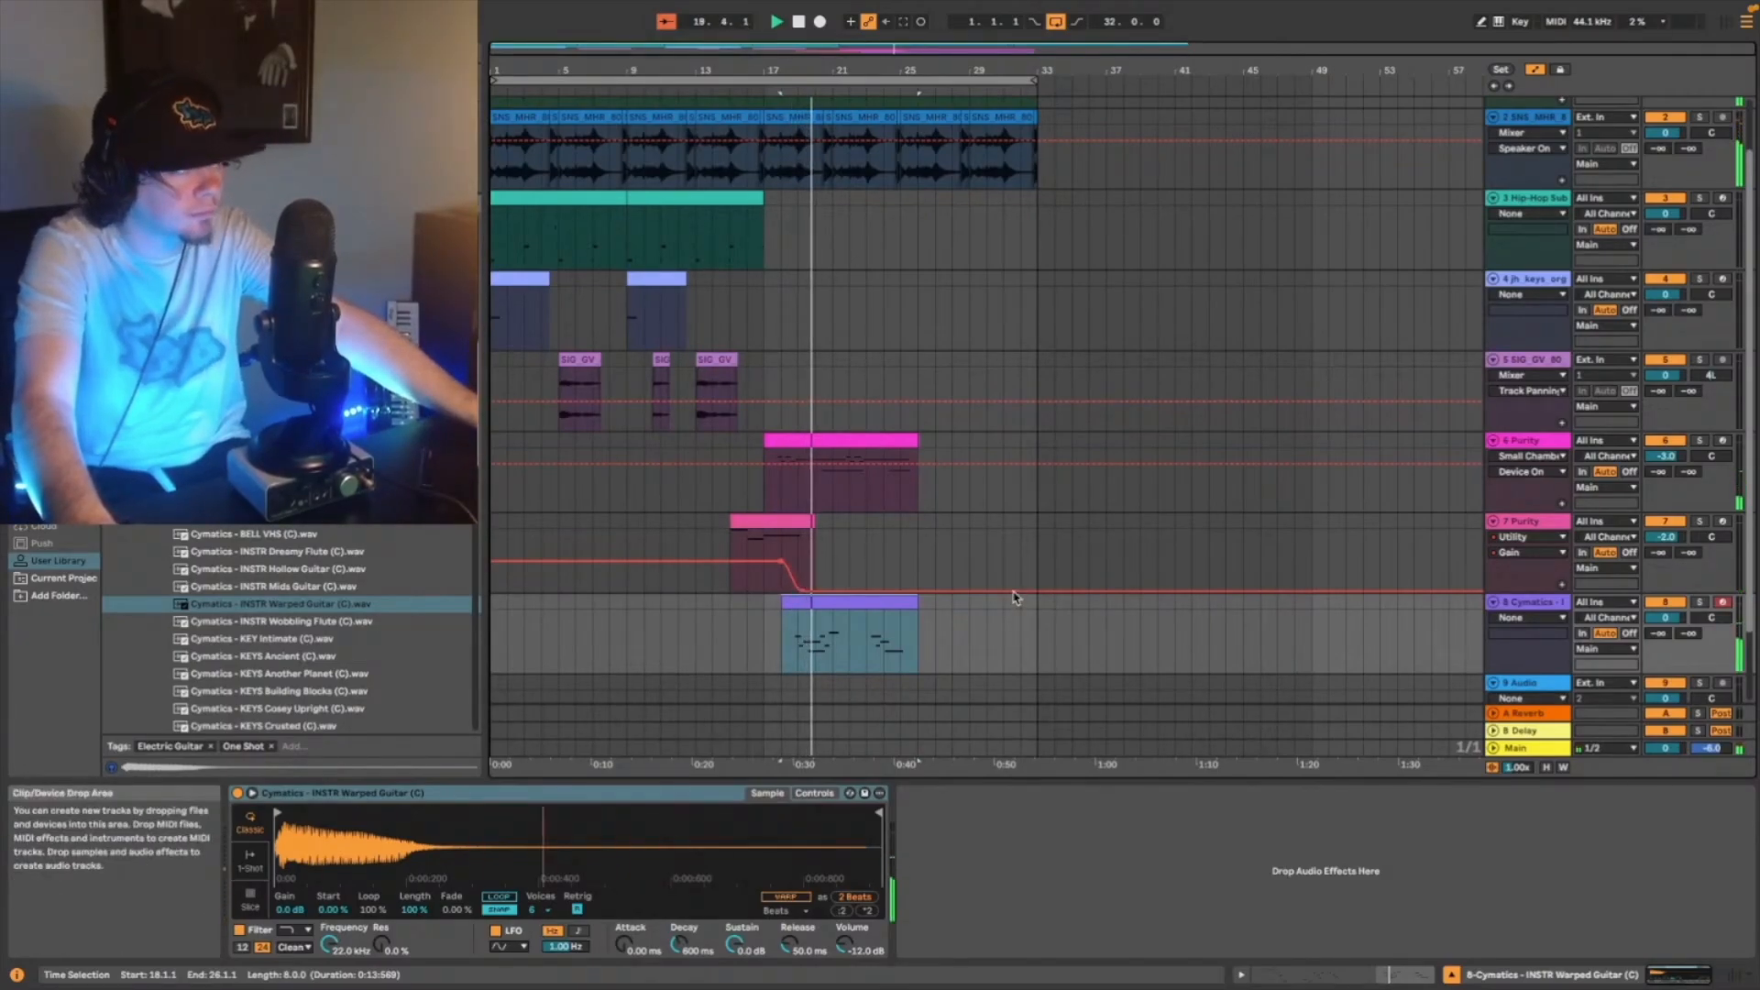
pyautogui.doubleClick(881, 604)
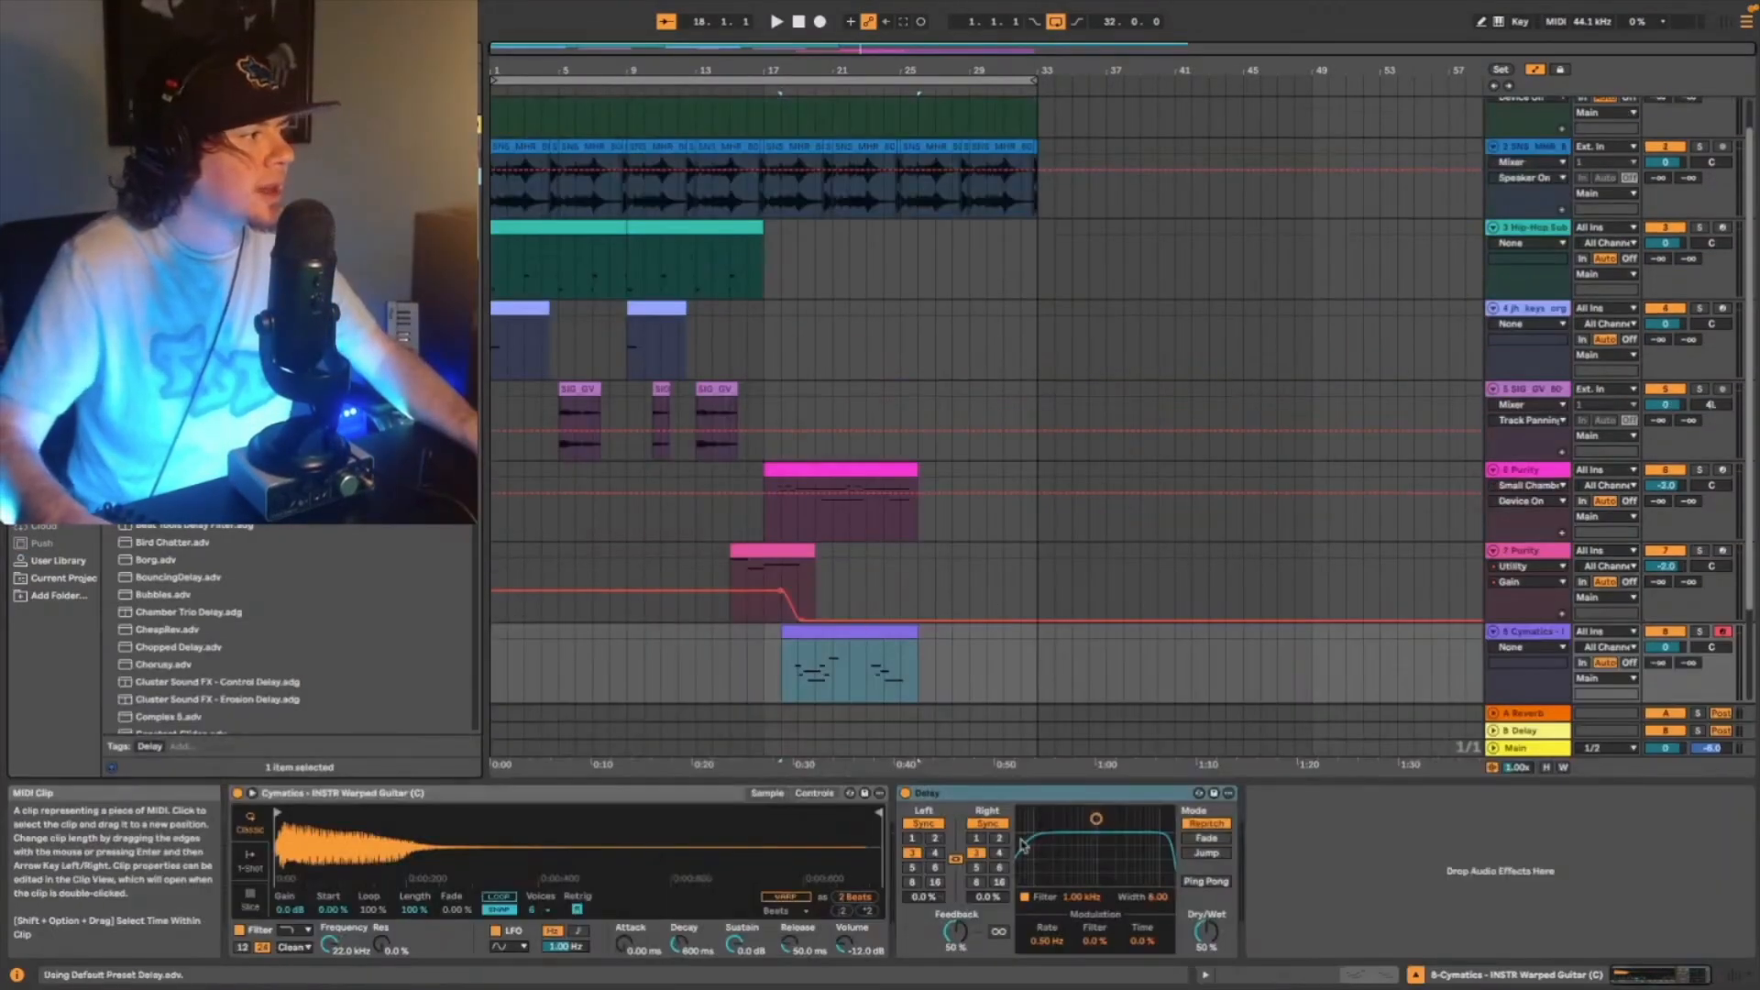
# - Add a Delay to the Warped Guitar track, automate its Device On to switch on near the end of bar 20 and play from 20.2.1
pyautogui.click(936, 852)
pyautogui.moveTo(881, 47); pyautogui.dragTo(881, 52)
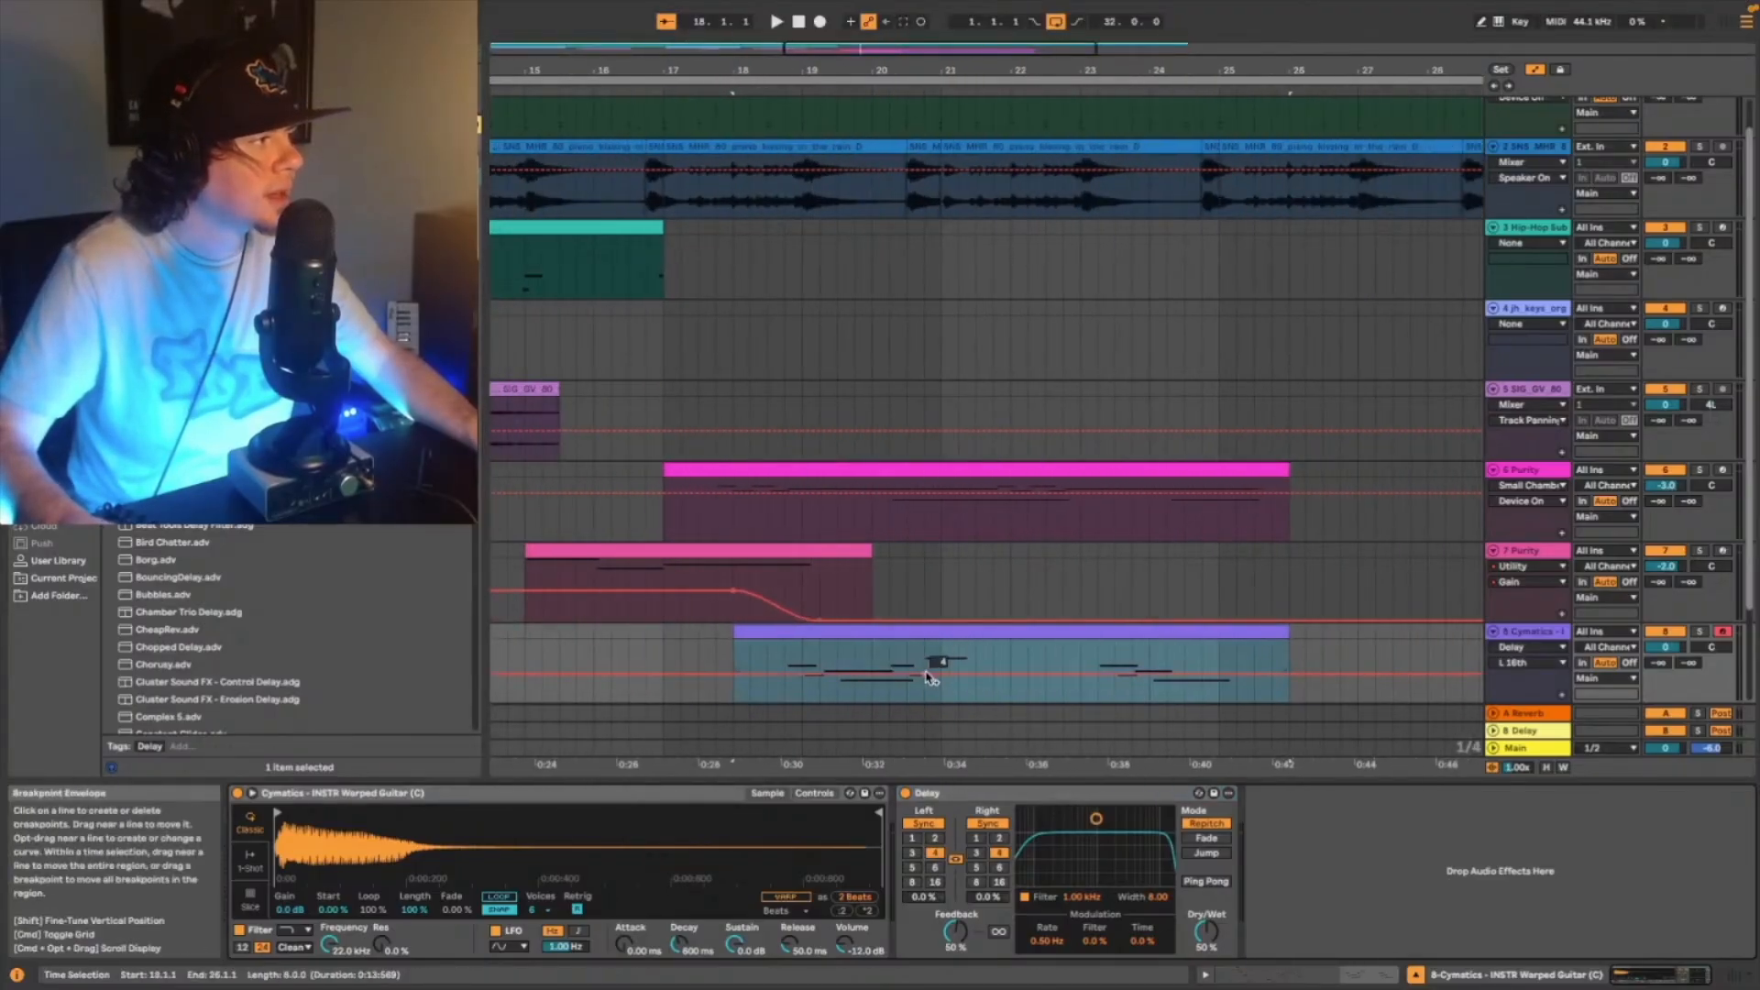
pyautogui.rightClick(905, 793)
pyautogui.click(926, 801)
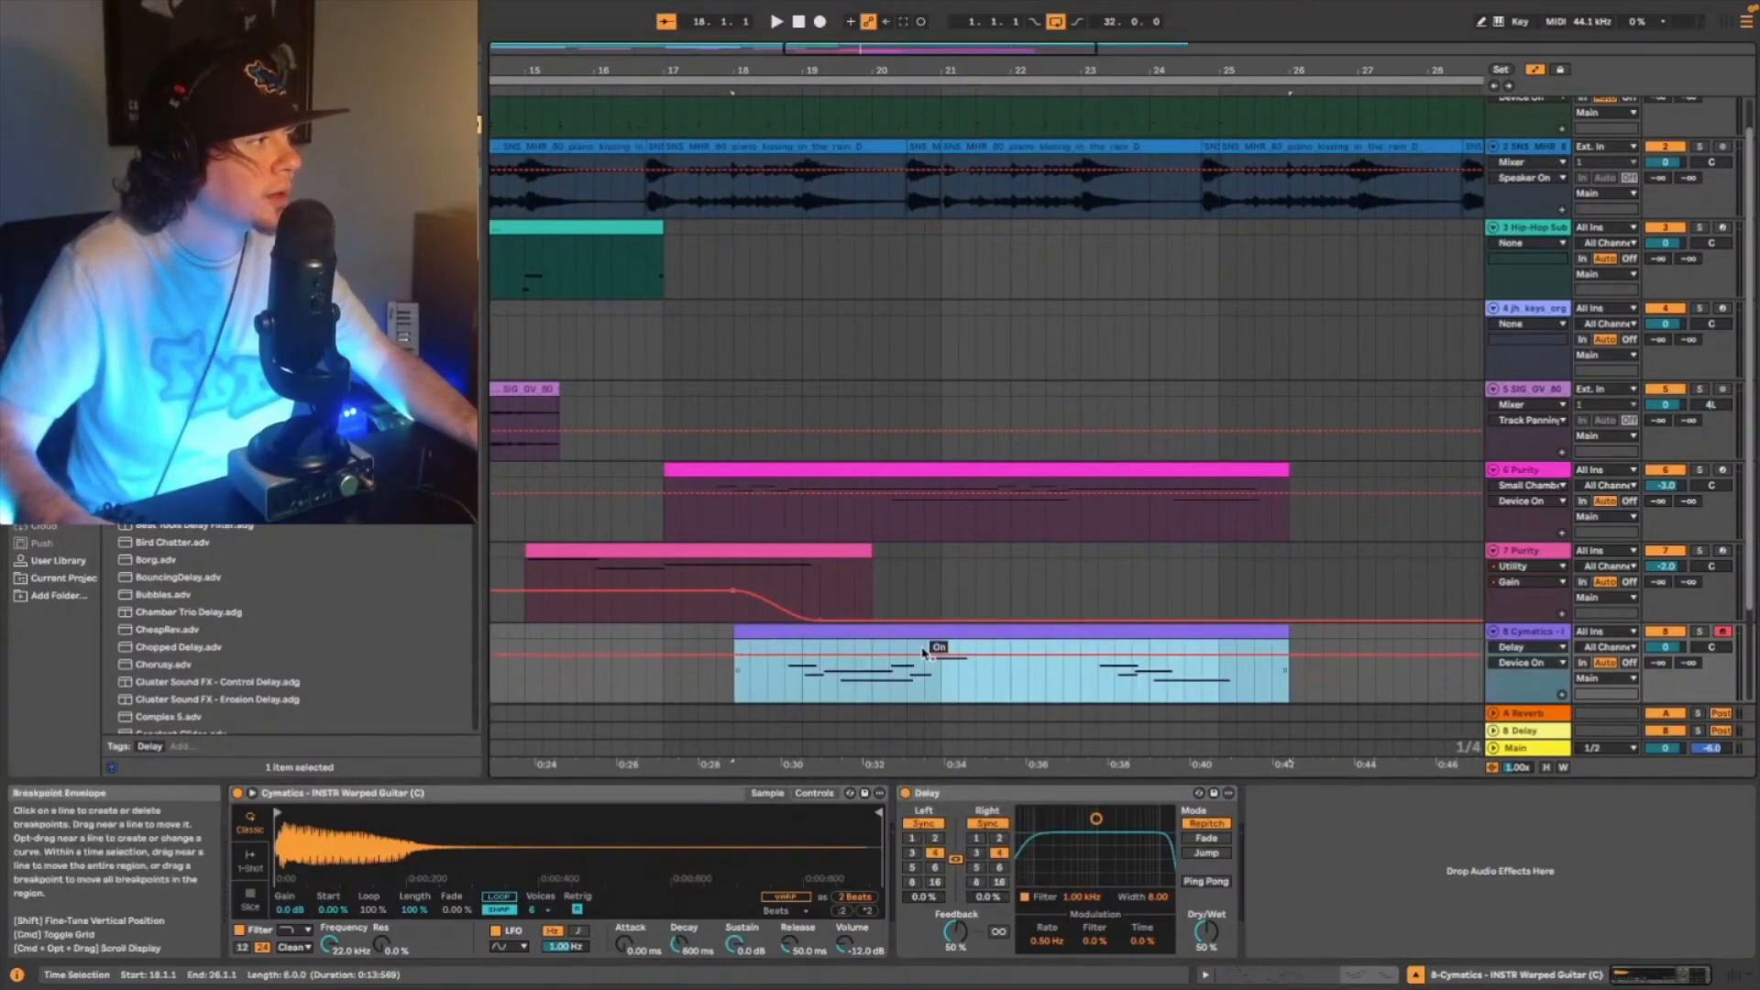
pyautogui.click(924, 659)
pyautogui.moveTo(907, 656); pyautogui.dragTo(910, 675)
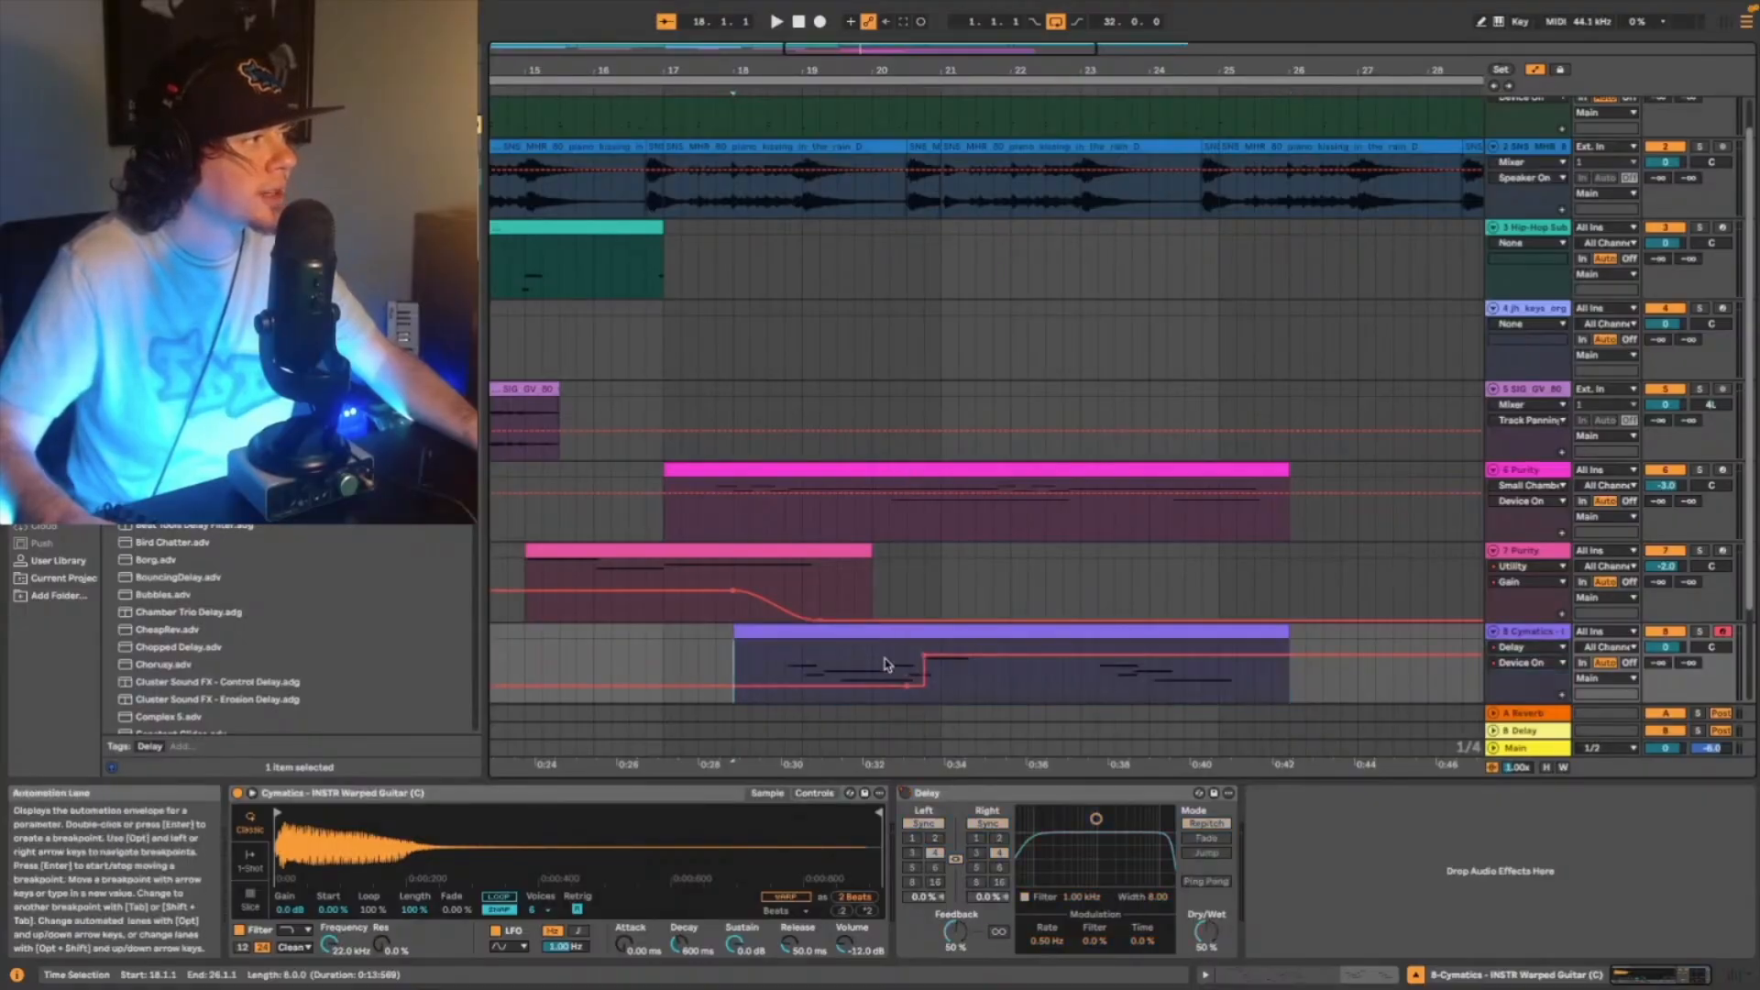
pyautogui.click(888, 668)
pyautogui.press('space')
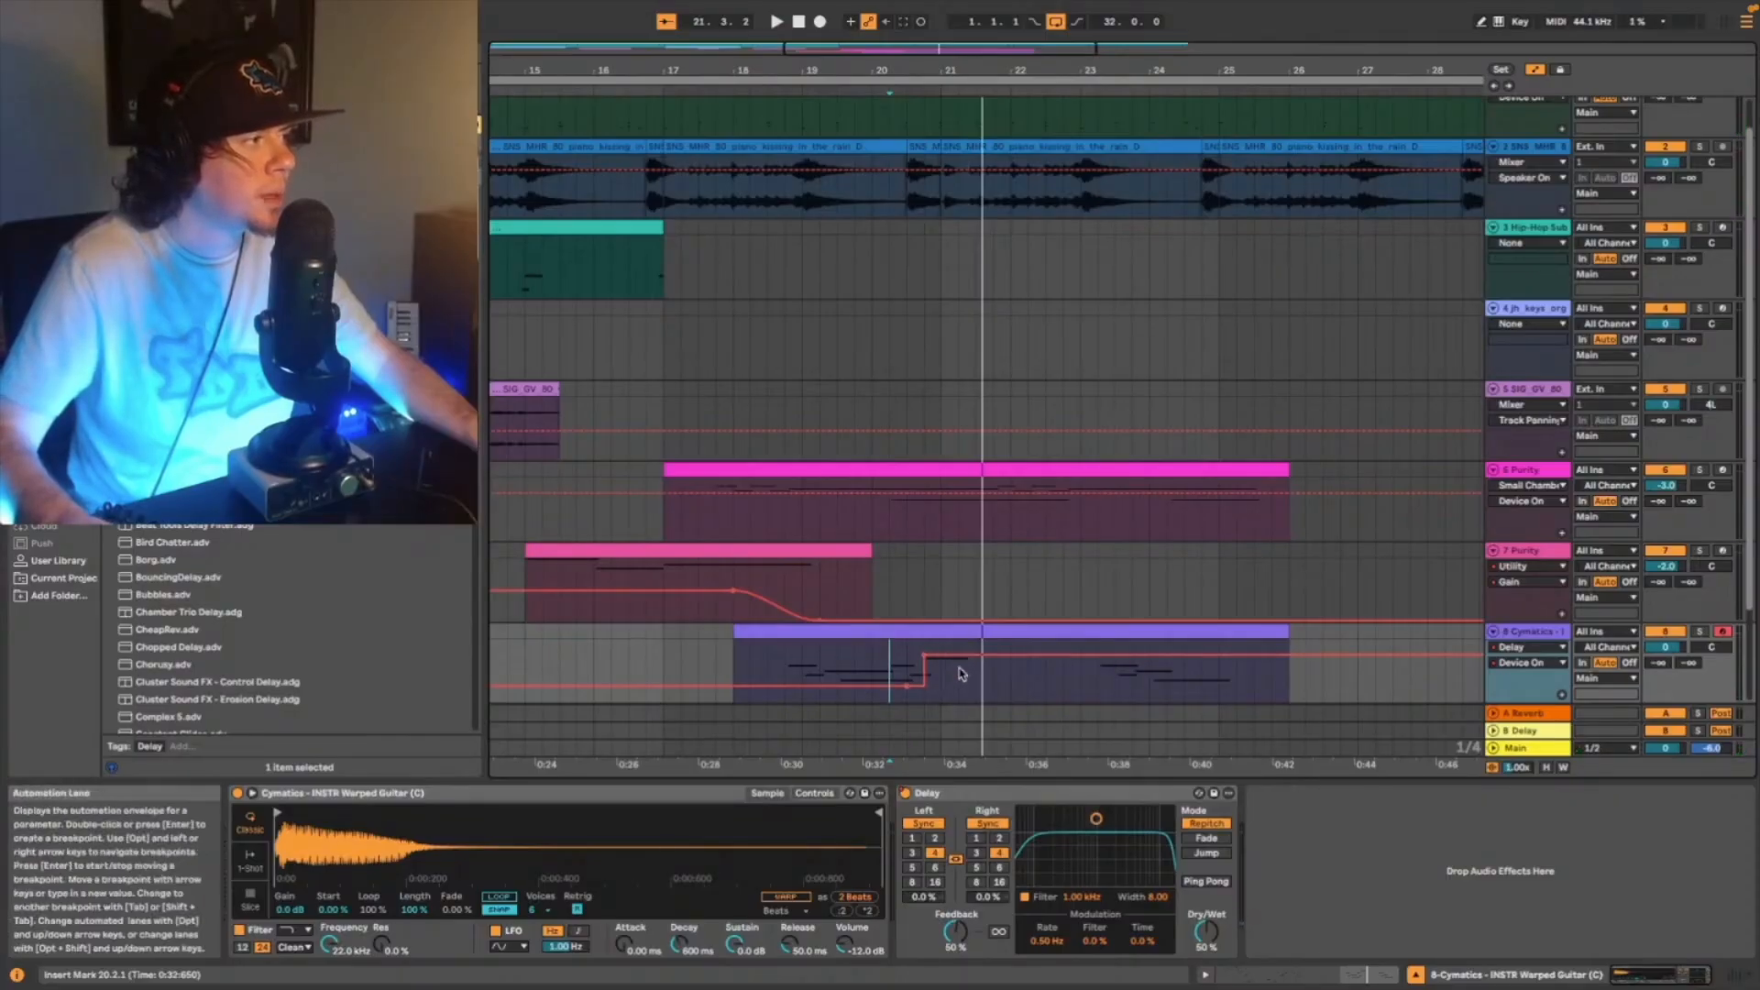
# - Automate the Delay's left 16th time to step down to 2 in bar 21 and back to 4 in bar 23, checking it in playback
pyautogui.rightClick(936, 856)
pyautogui.click(958, 775)
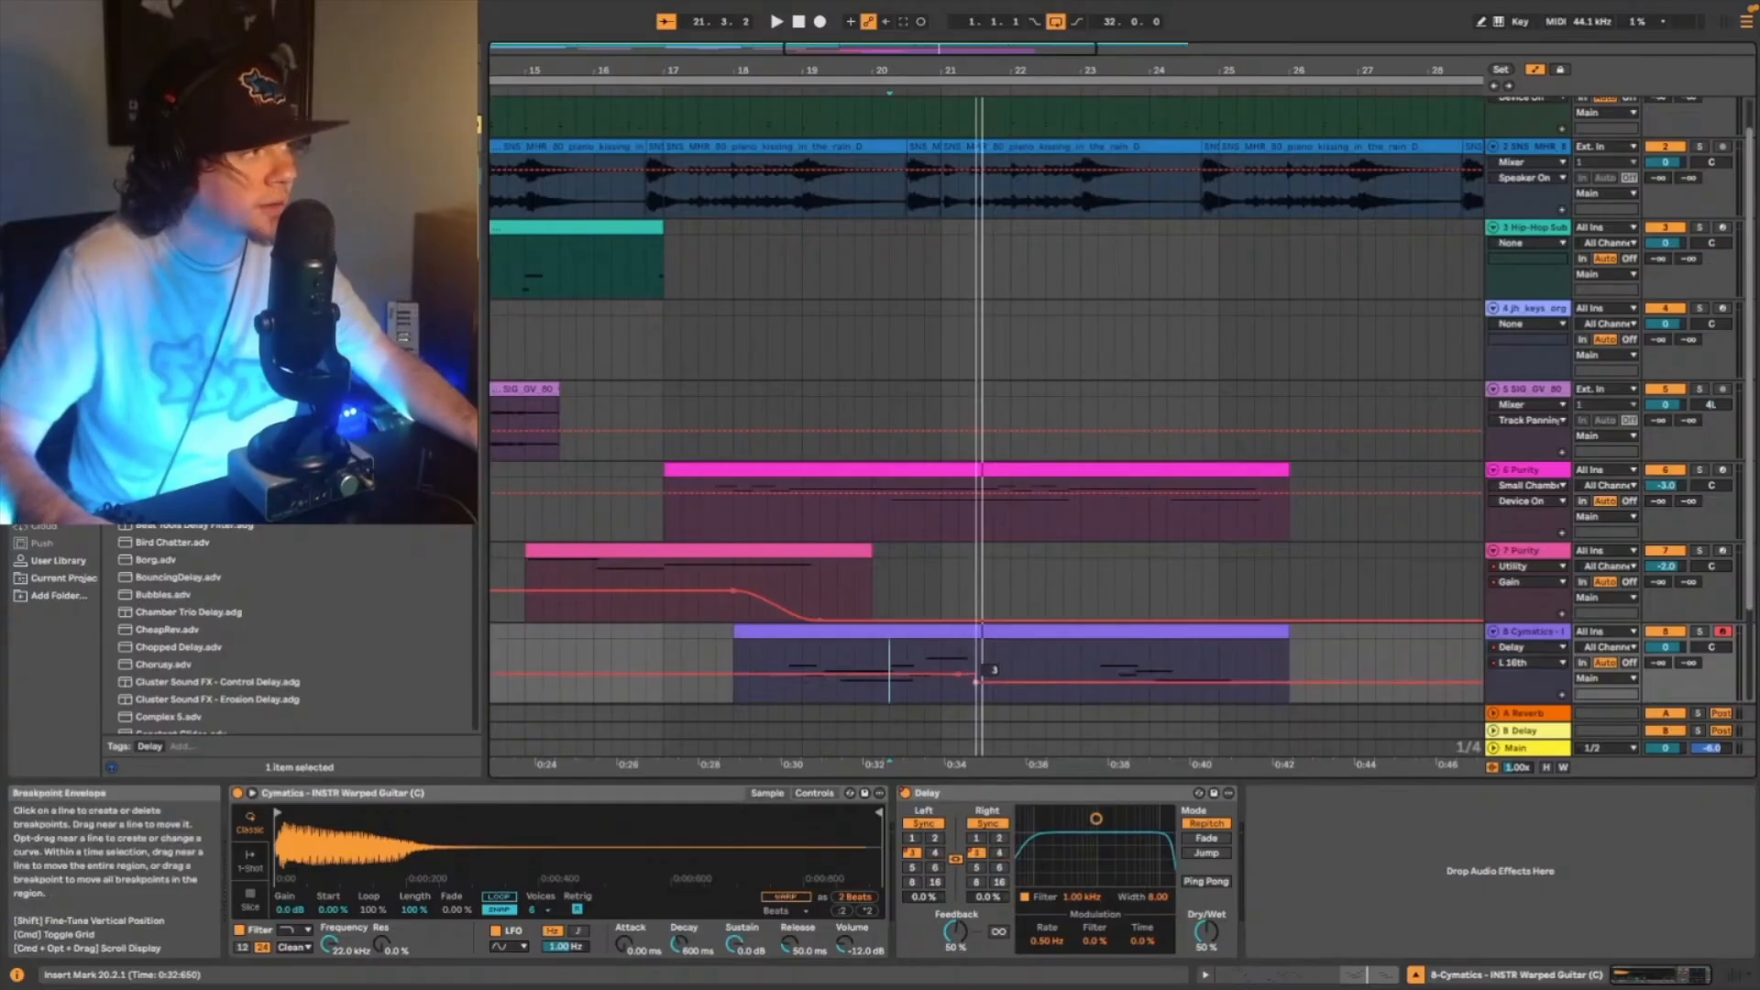
pyautogui.moveTo(978, 675); pyautogui.dragTo(978, 689)
pyautogui.press('space')
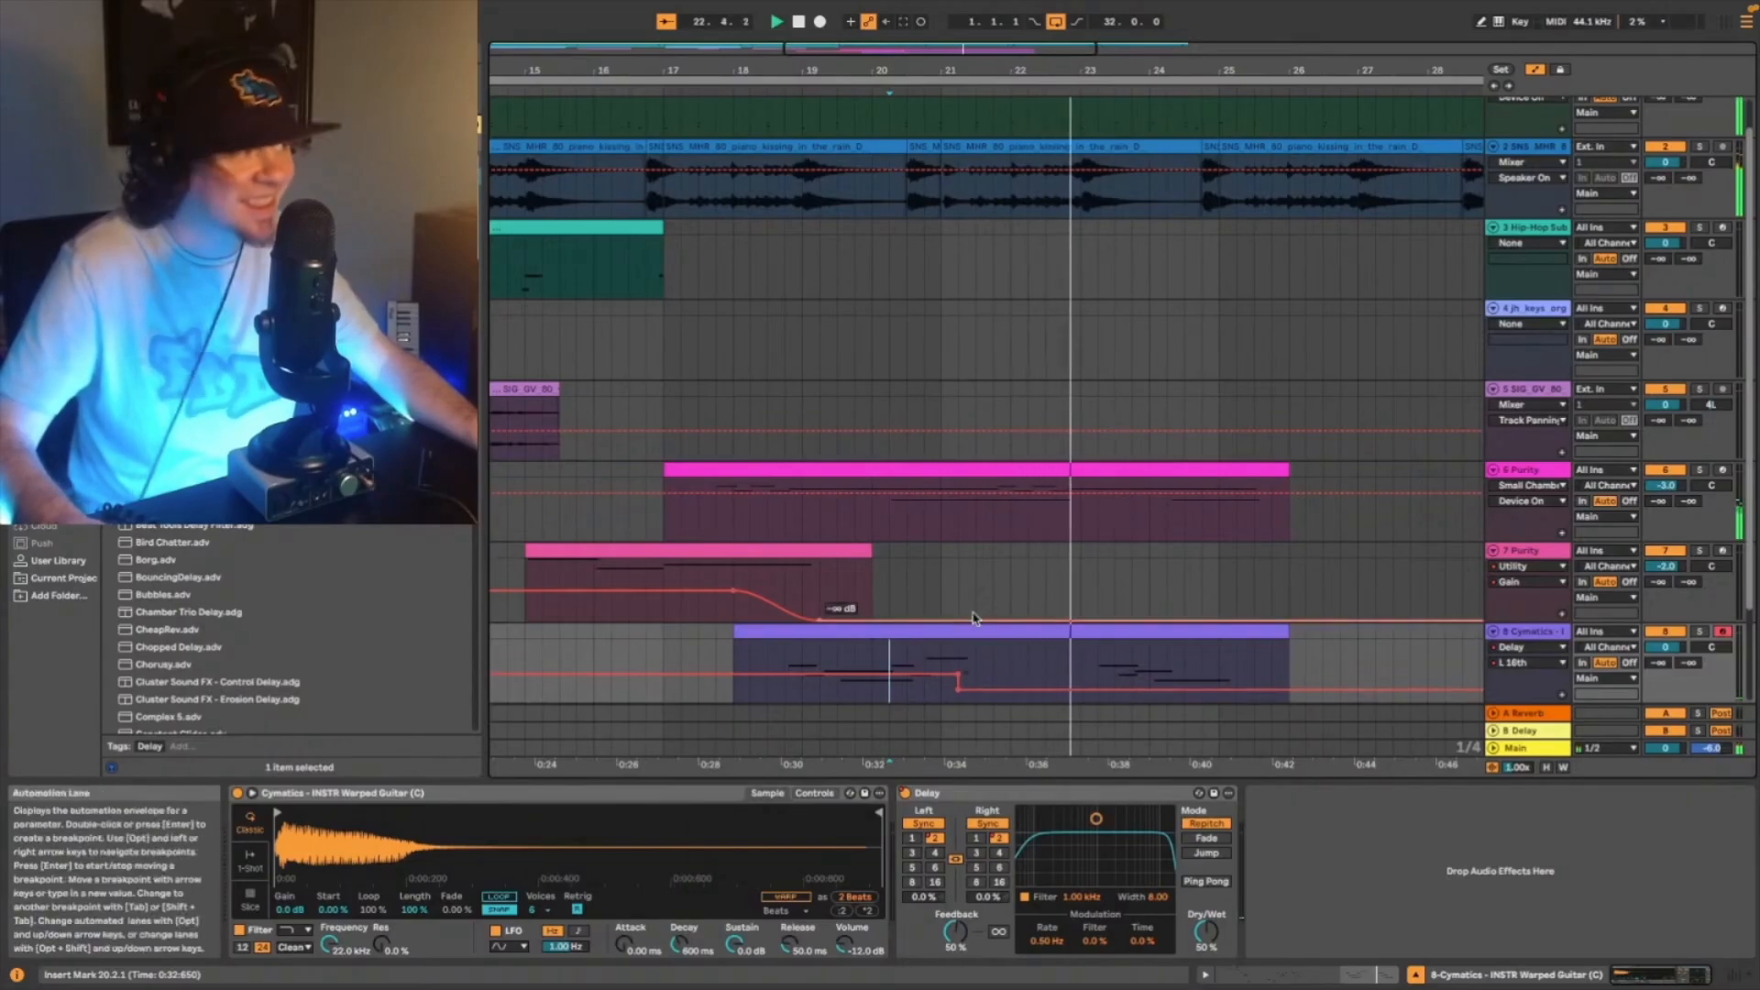
pyautogui.press('space')
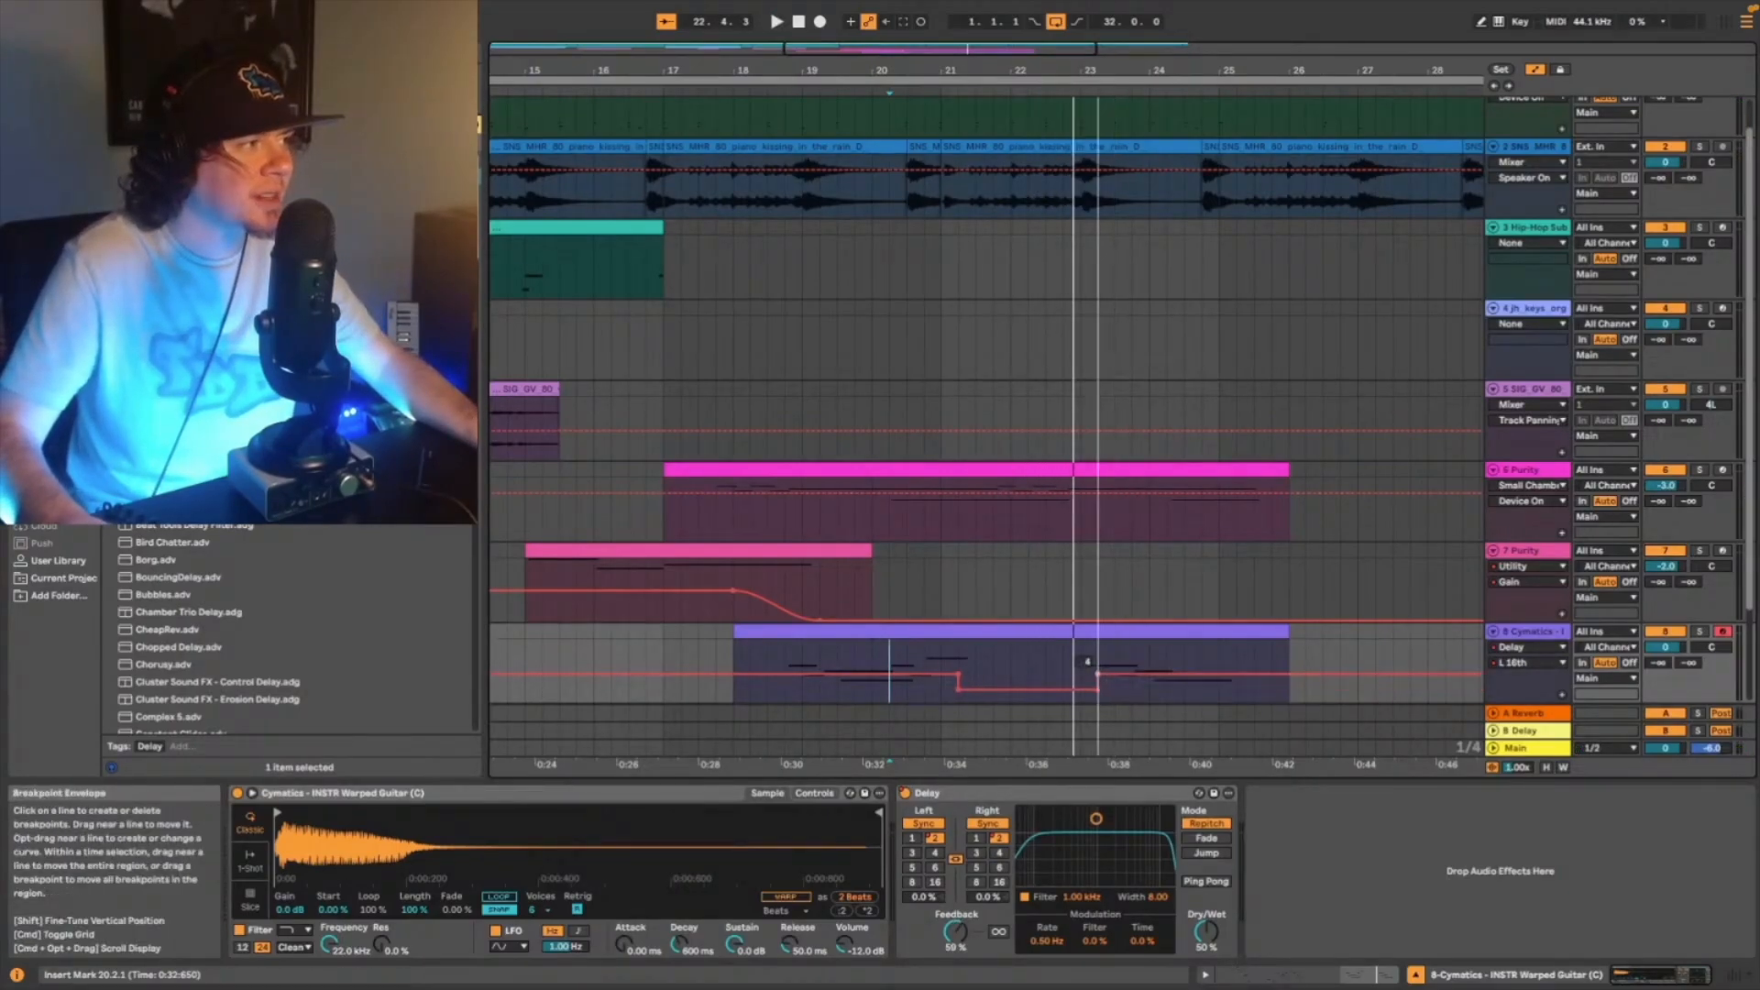
# - Automate the Delay's Device On to switch off in bar 23 and on again at bar 24, and play the result
pyautogui.rightClick(906, 794)
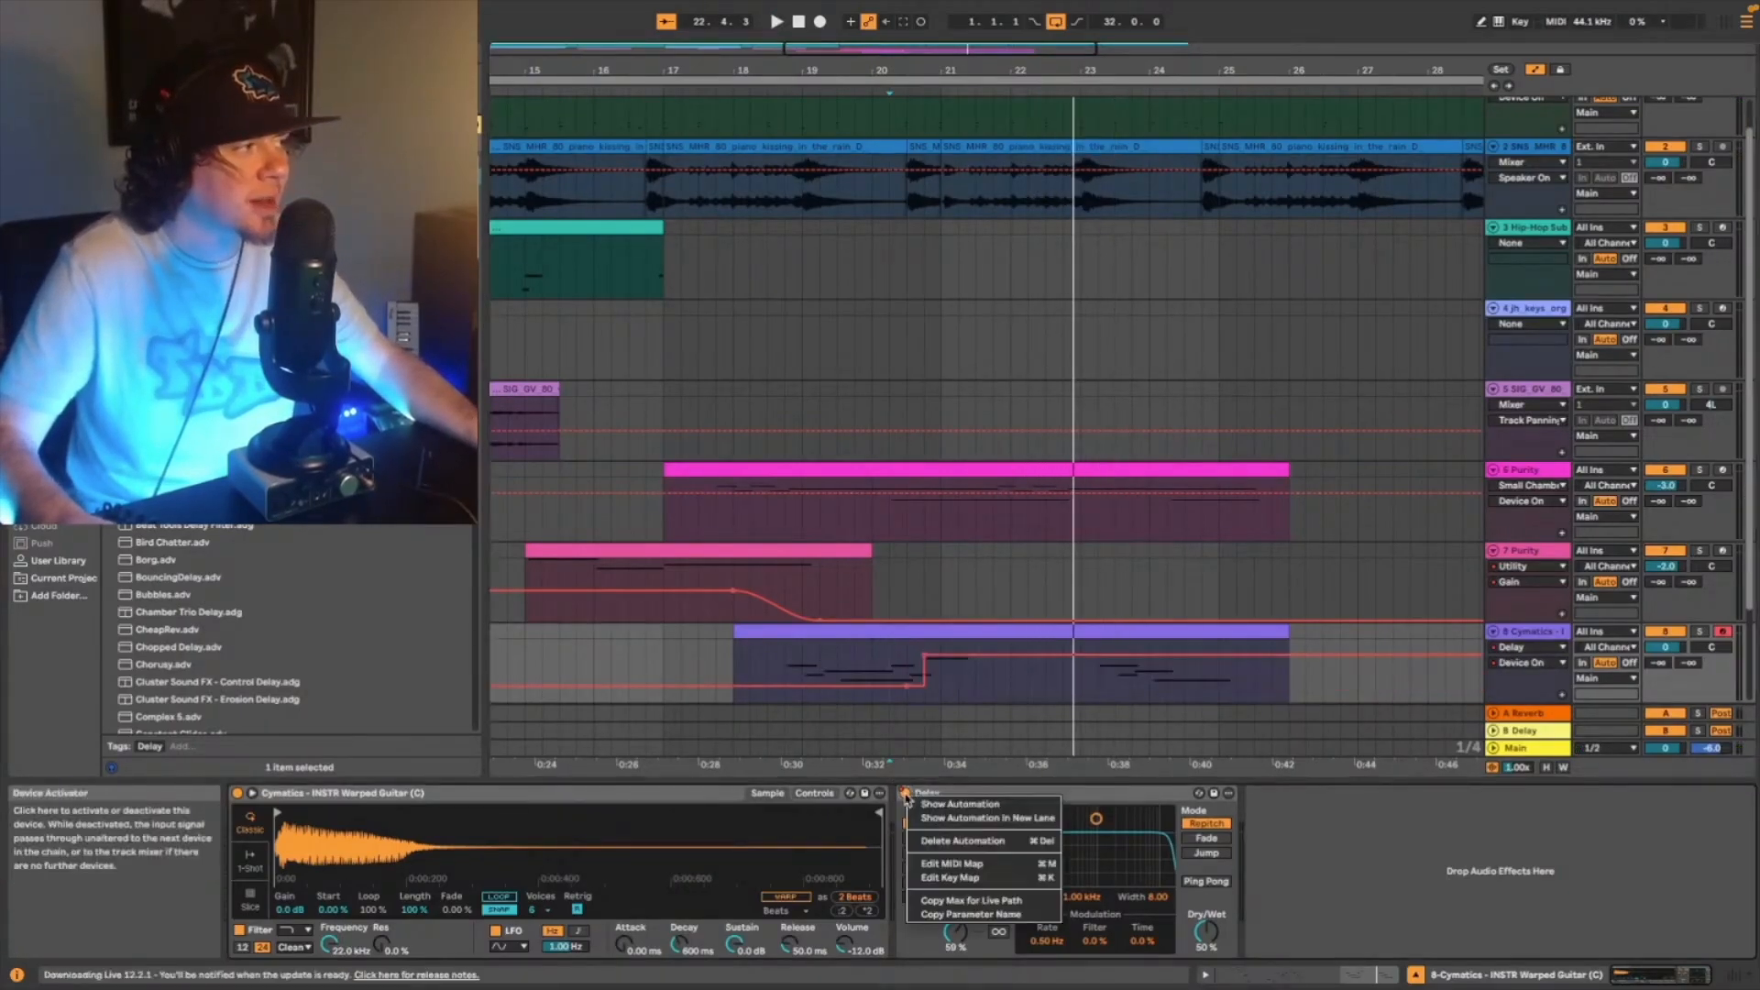
pyautogui.click(932, 804)
pyautogui.press('space')
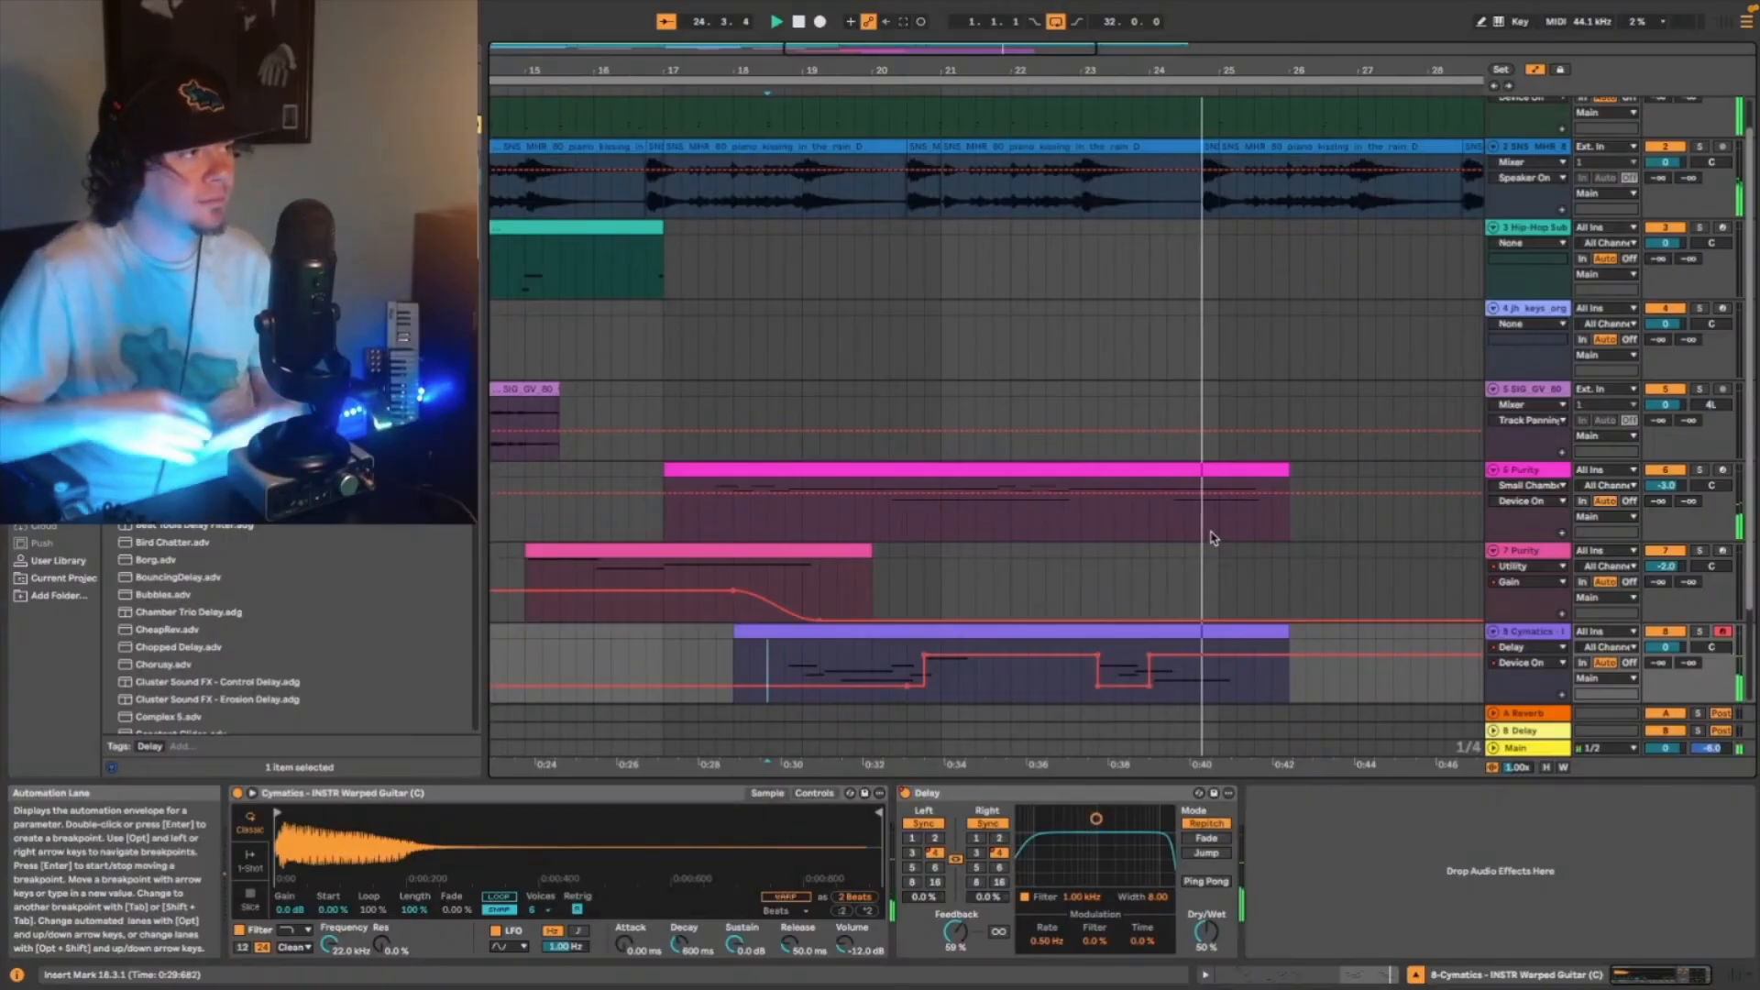
# - Step the Delay's left 16th time down to 2 again in bar 24 and duplicate the guitar clip through to bar 34
pyautogui.click(911, 853)
pyautogui.click(1098, 669)
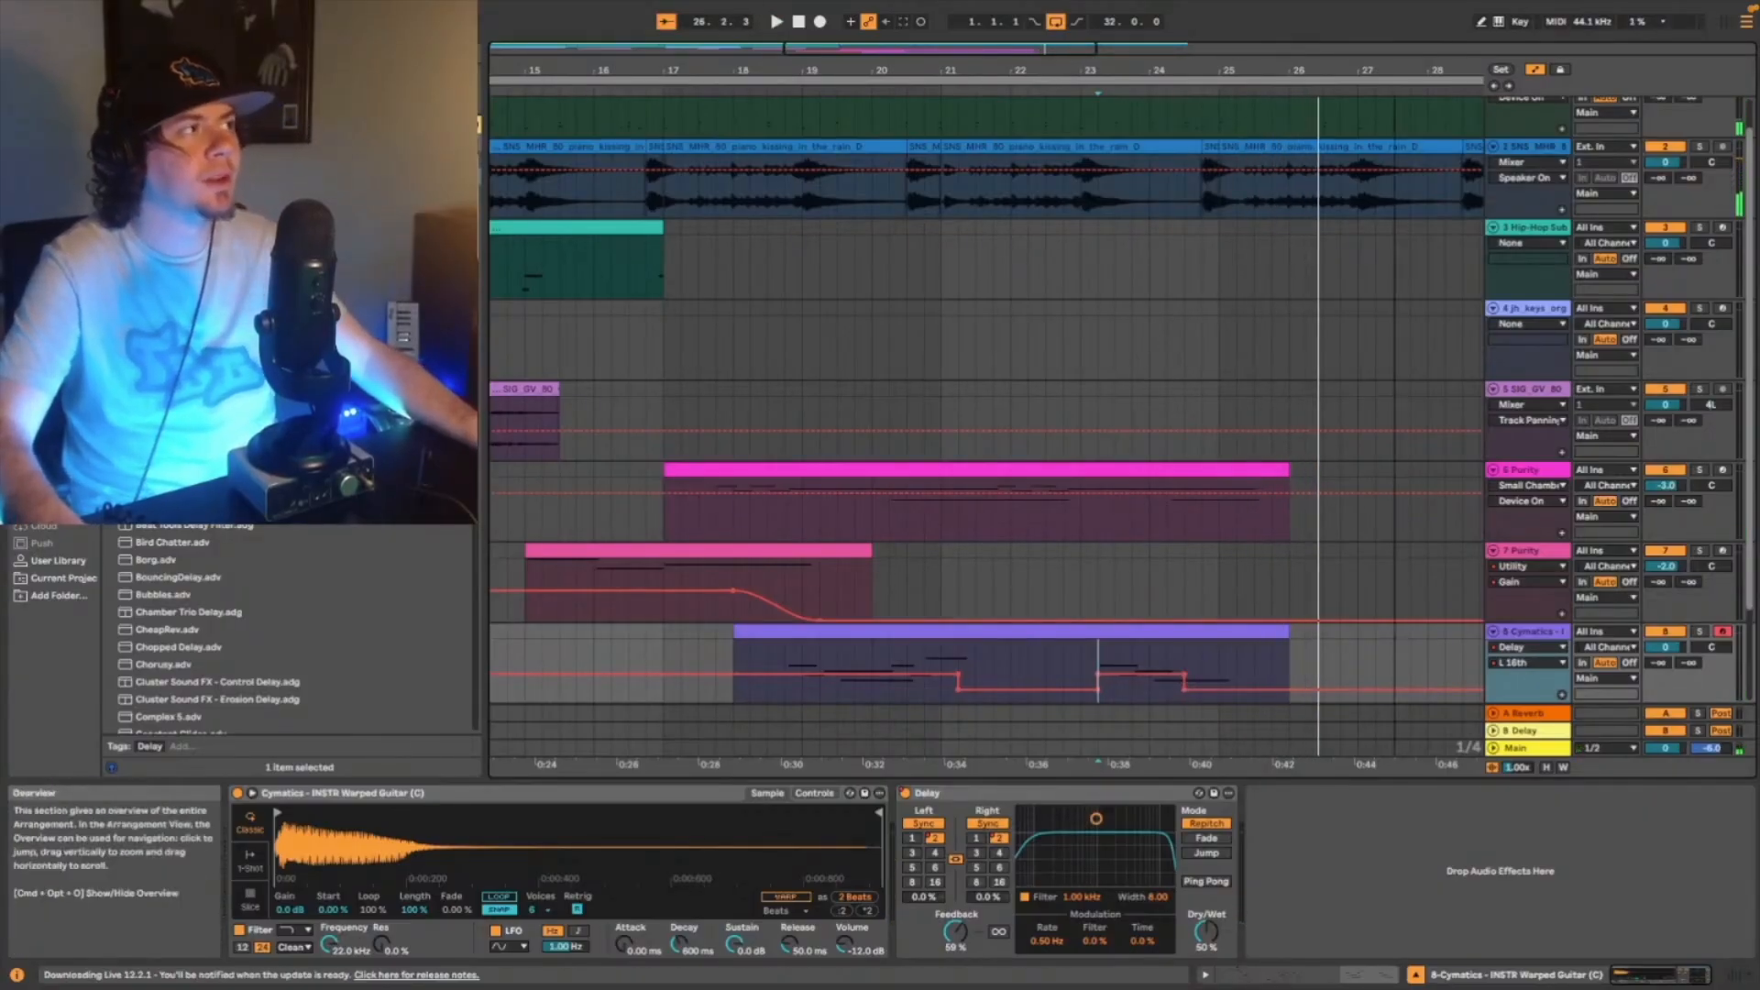
pyautogui.moveTo(1057, 51); pyautogui.dragTo(1054, 11)
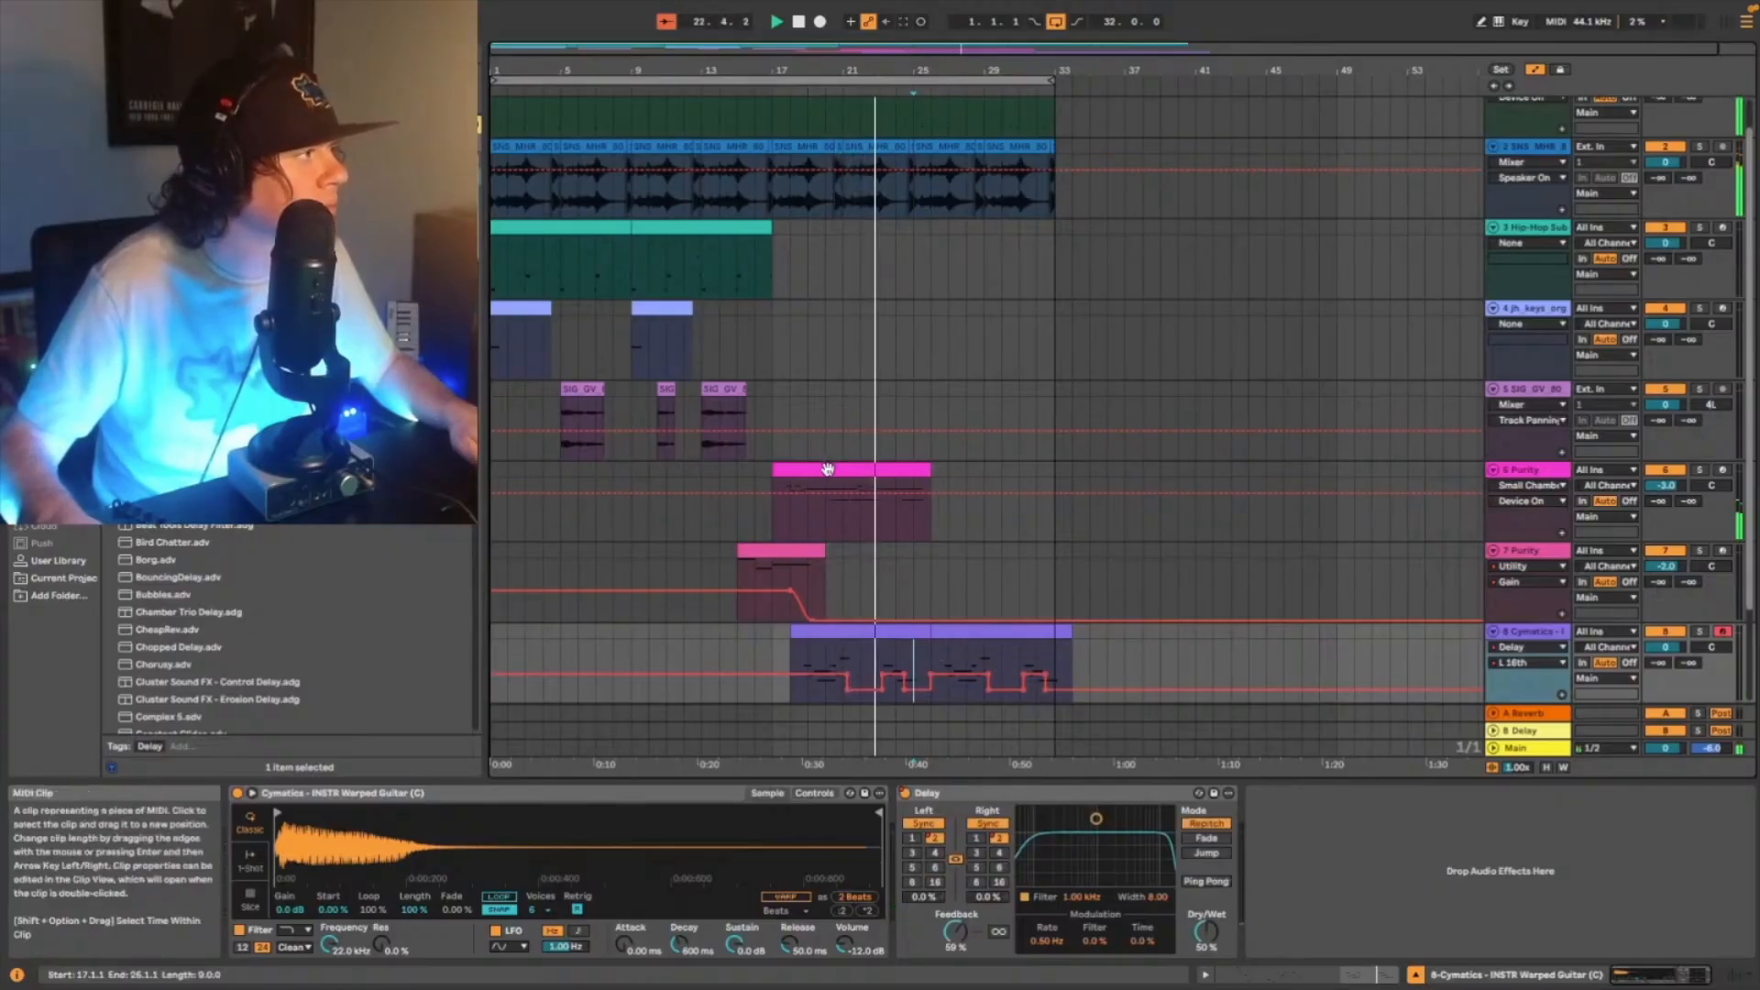
# - Duplicate the Purity clip that starts at bar 17, trim both clips to 8.2.0 back to back, and play from 24.3.1
pyautogui.click(862, 490)
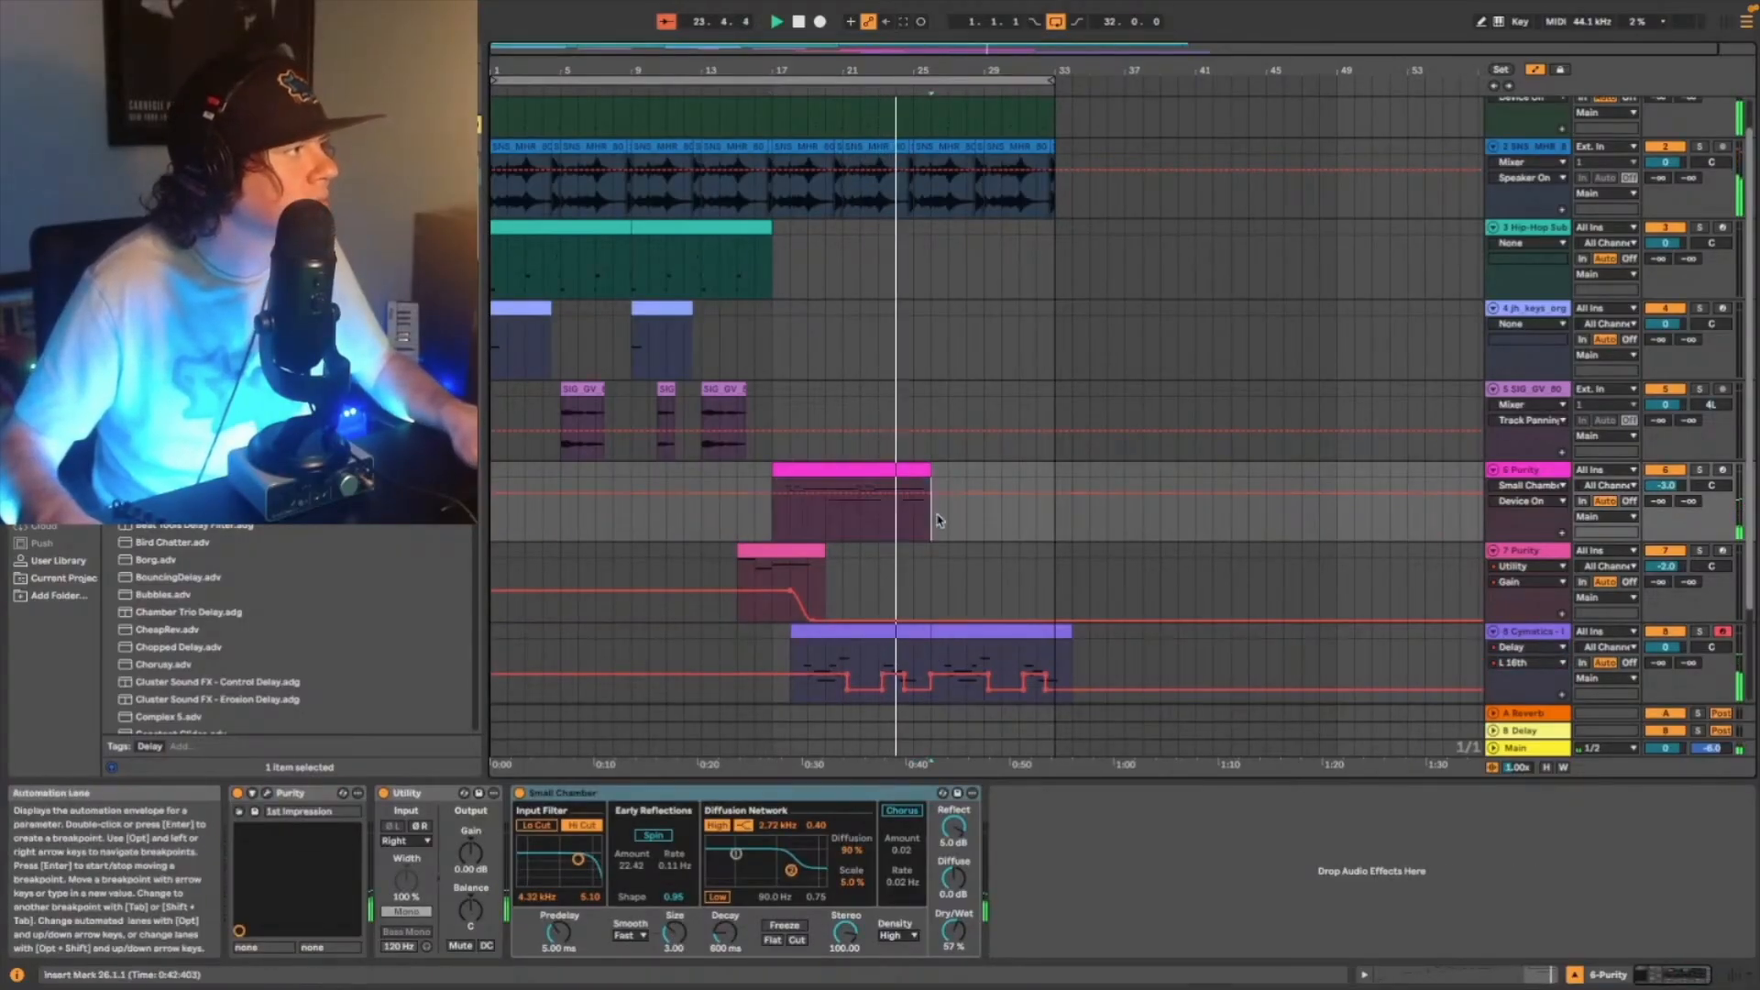
pyautogui.press('super+d')
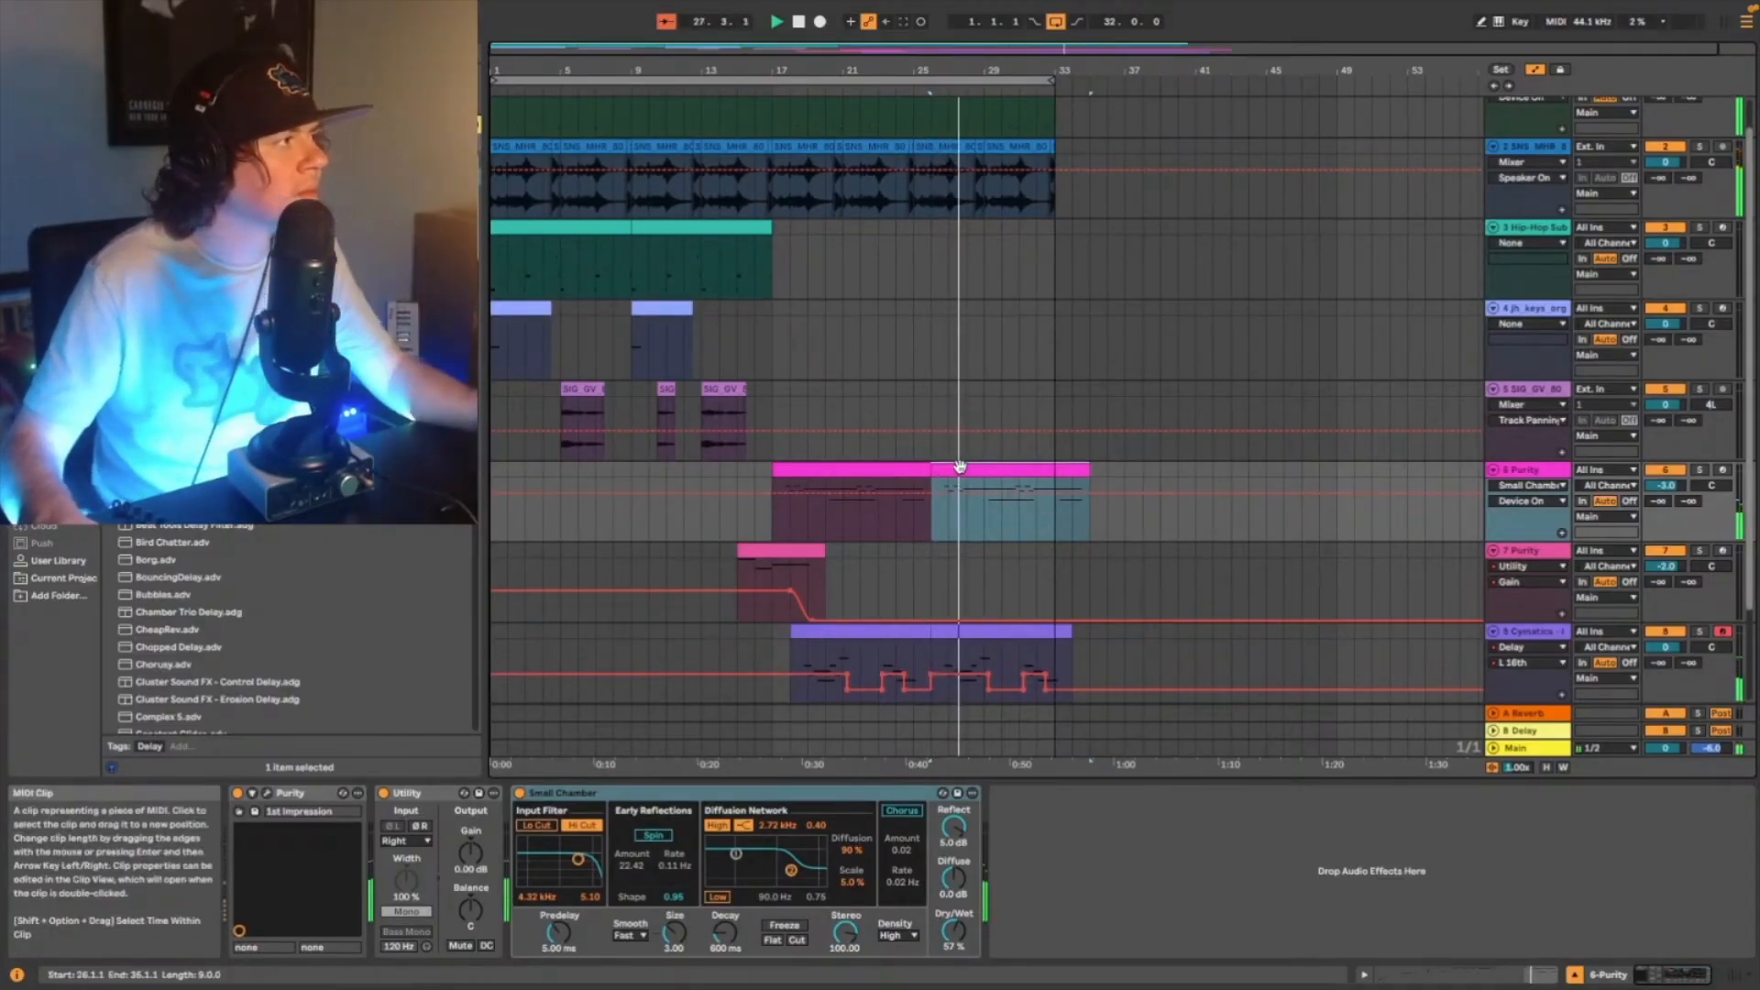
pyautogui.scroll(5, 963, 303)
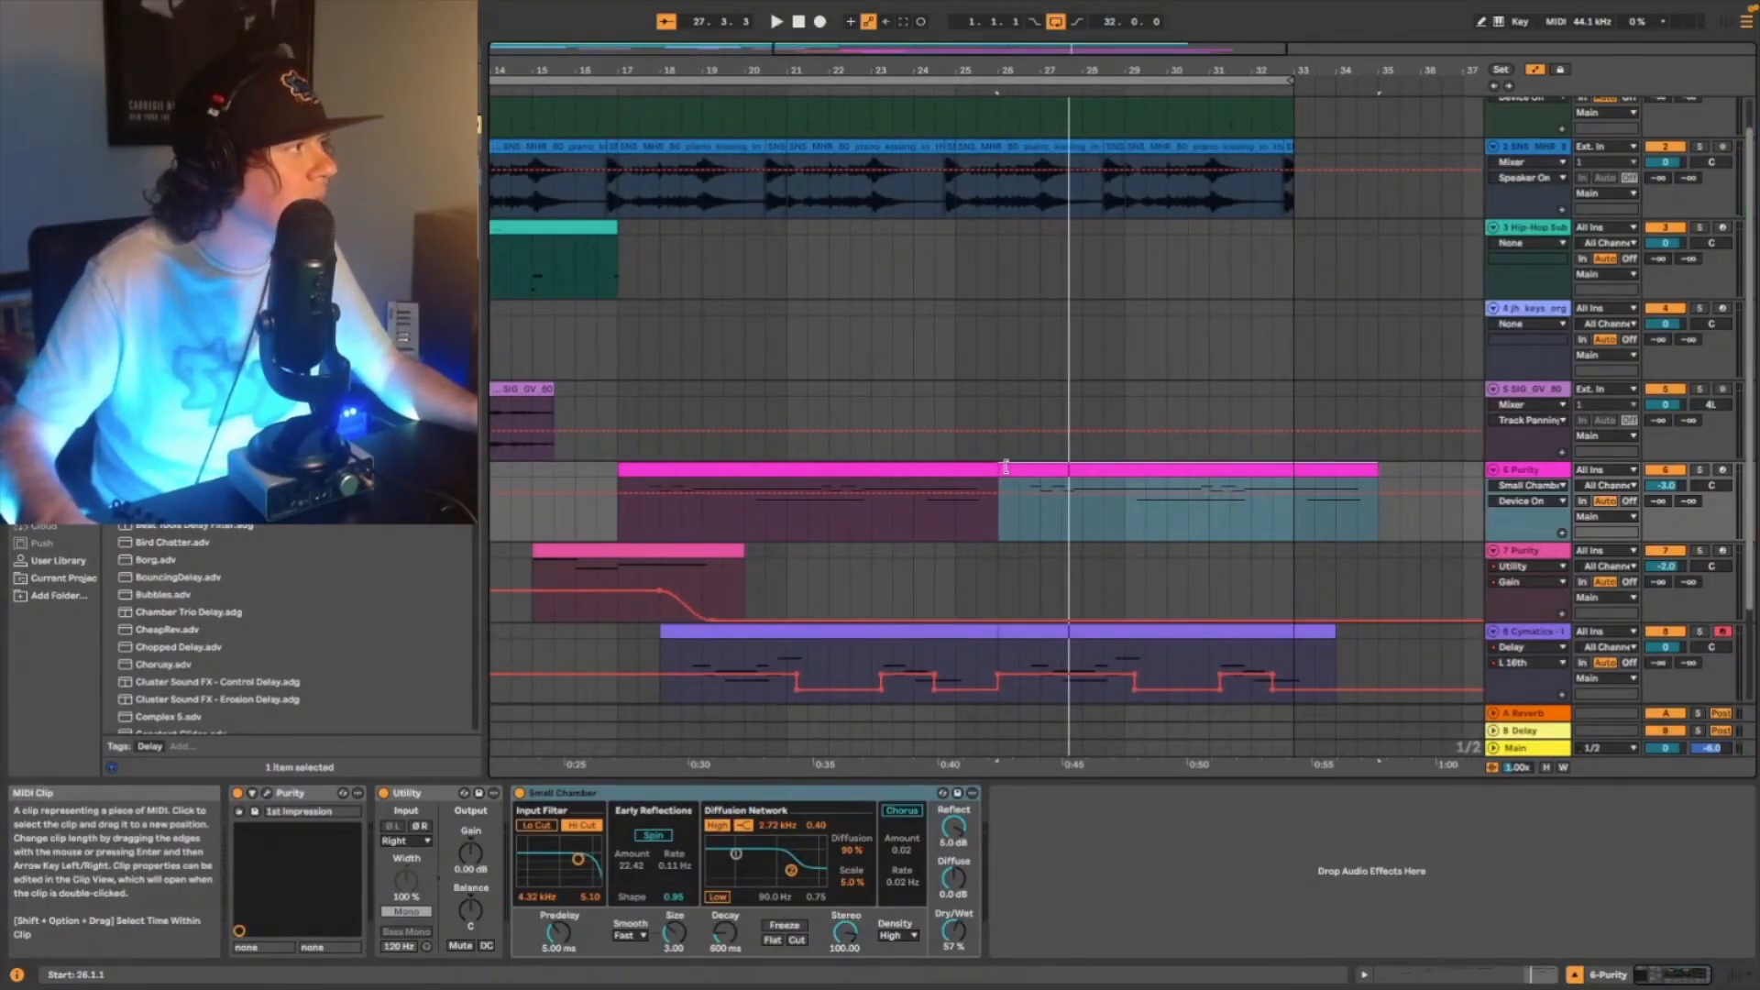
pyautogui.moveTo(1006, 468); pyautogui.dragTo(972, 473)
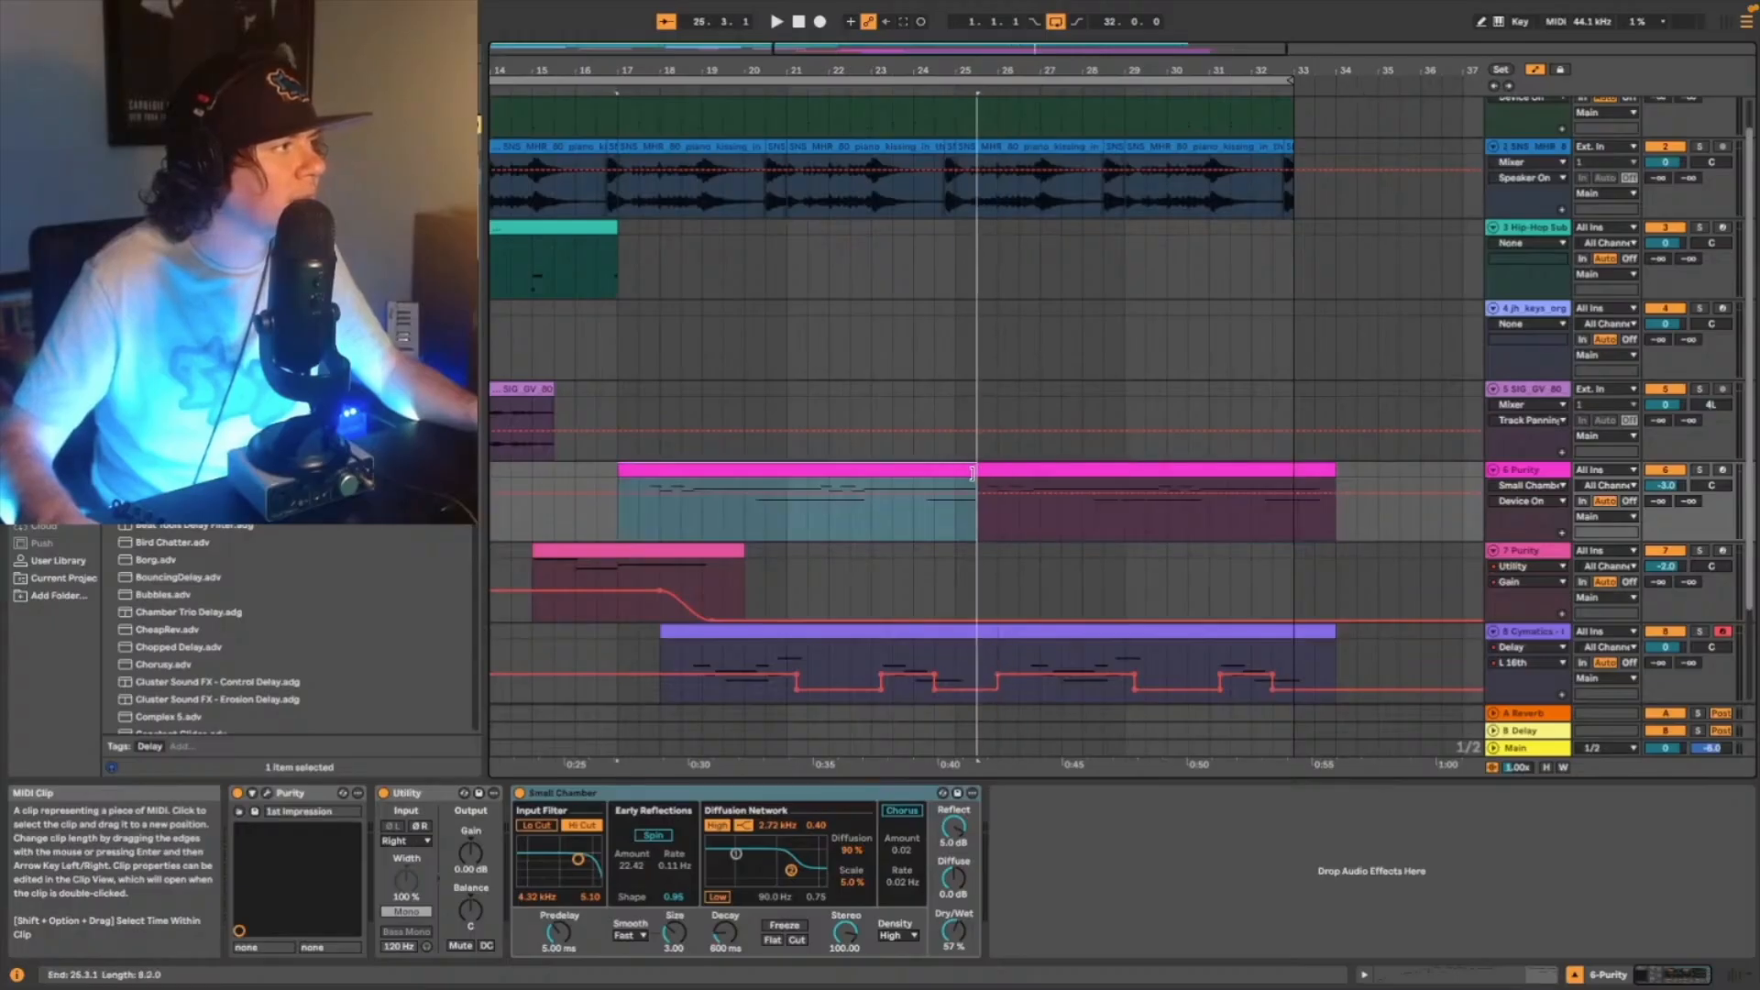
pyautogui.click(935, 504)
pyautogui.press('space')
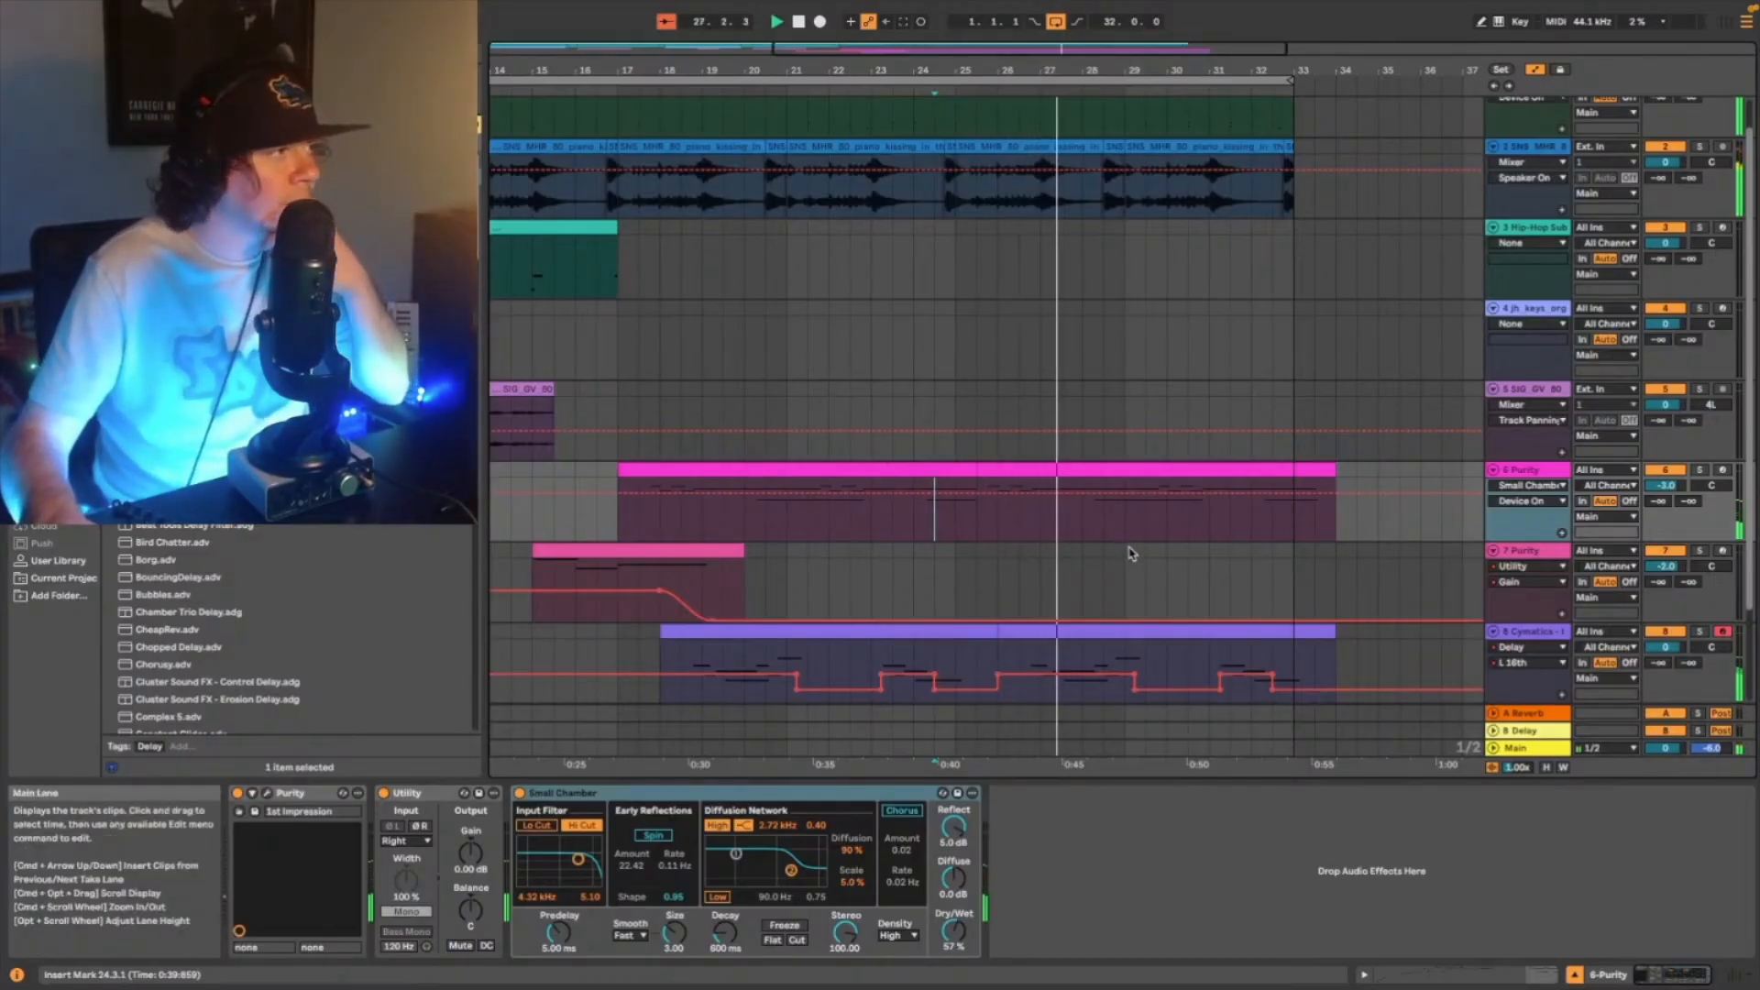
# - Review the whole arrangement during playback and insert an empty MIDI track below the Warped Guitar track
pyautogui.scroll(-2, 1156, 614)
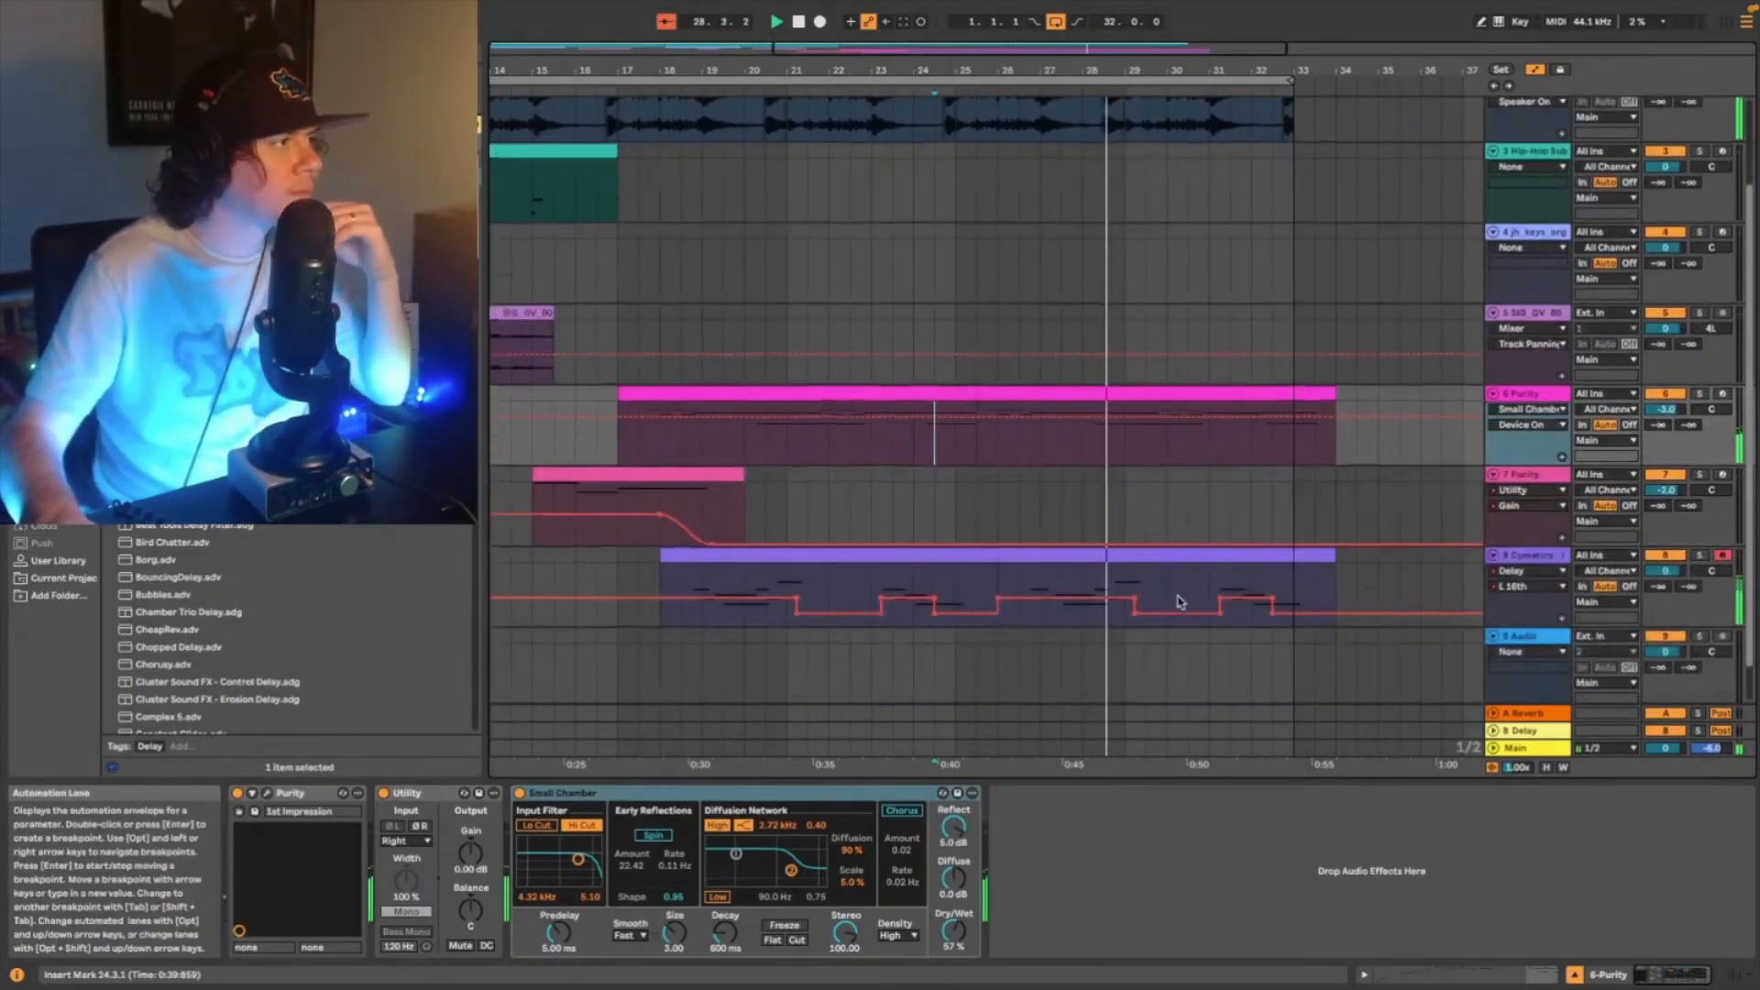
pyautogui.scroll(-1, 1180, 602)
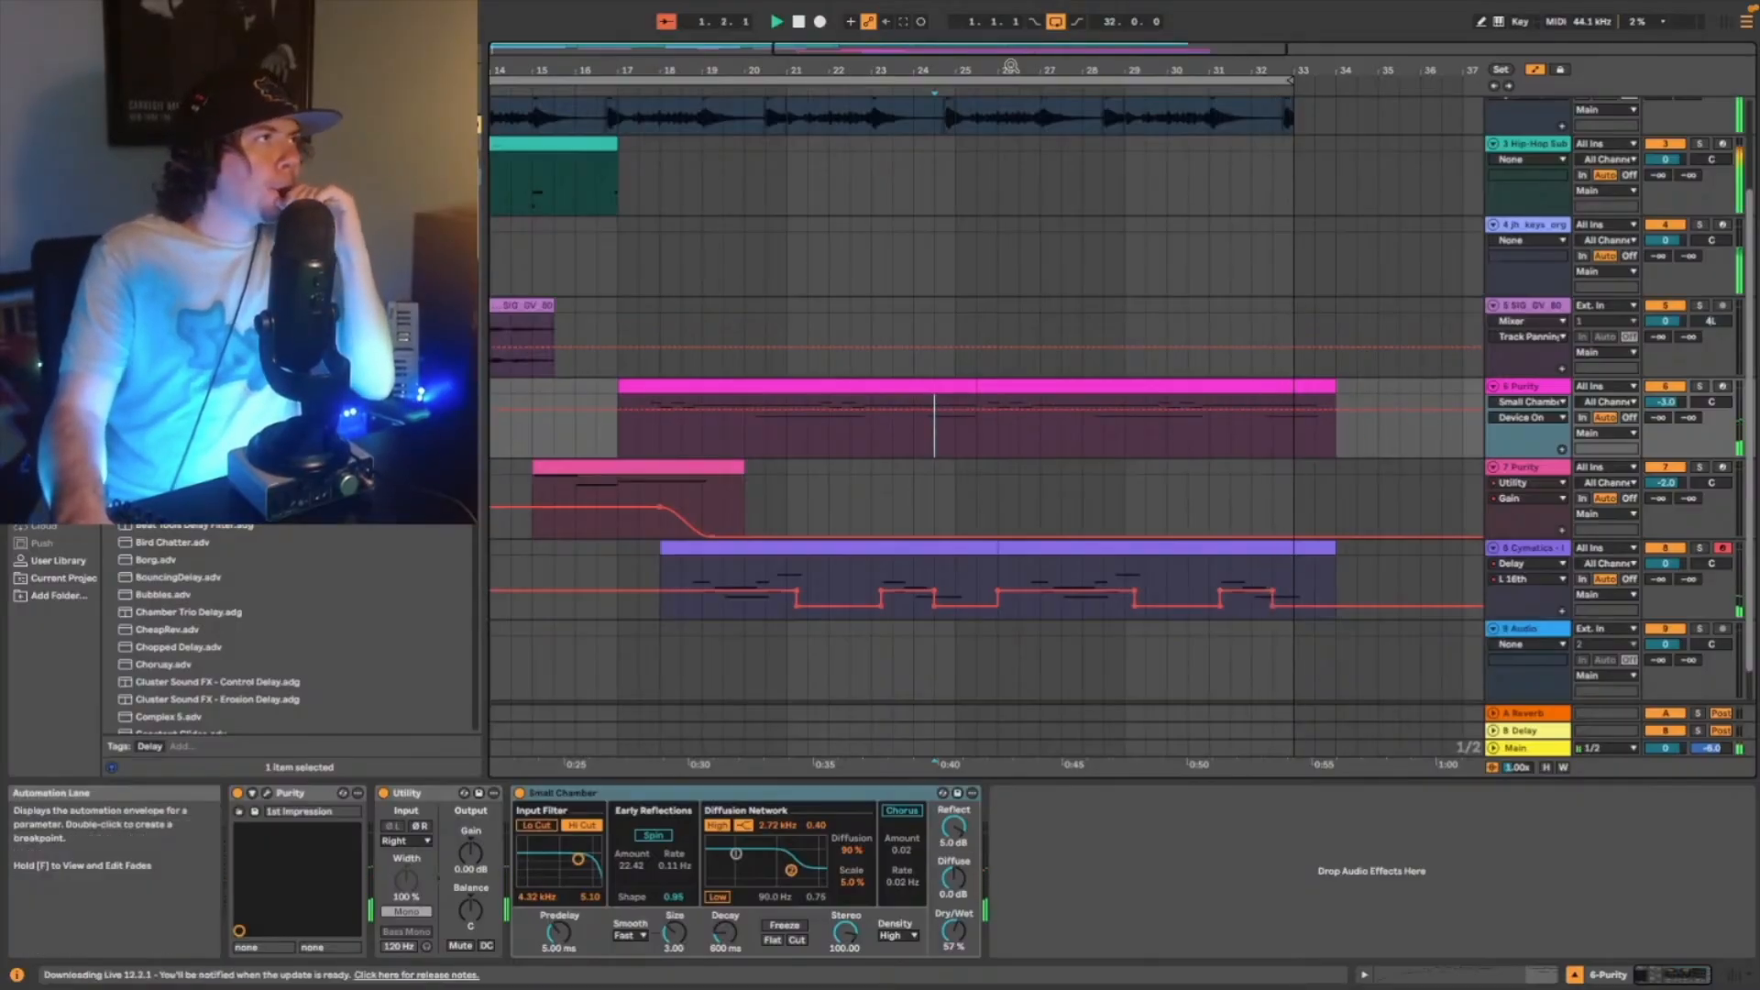
pyautogui.doubleClick(1032, 48)
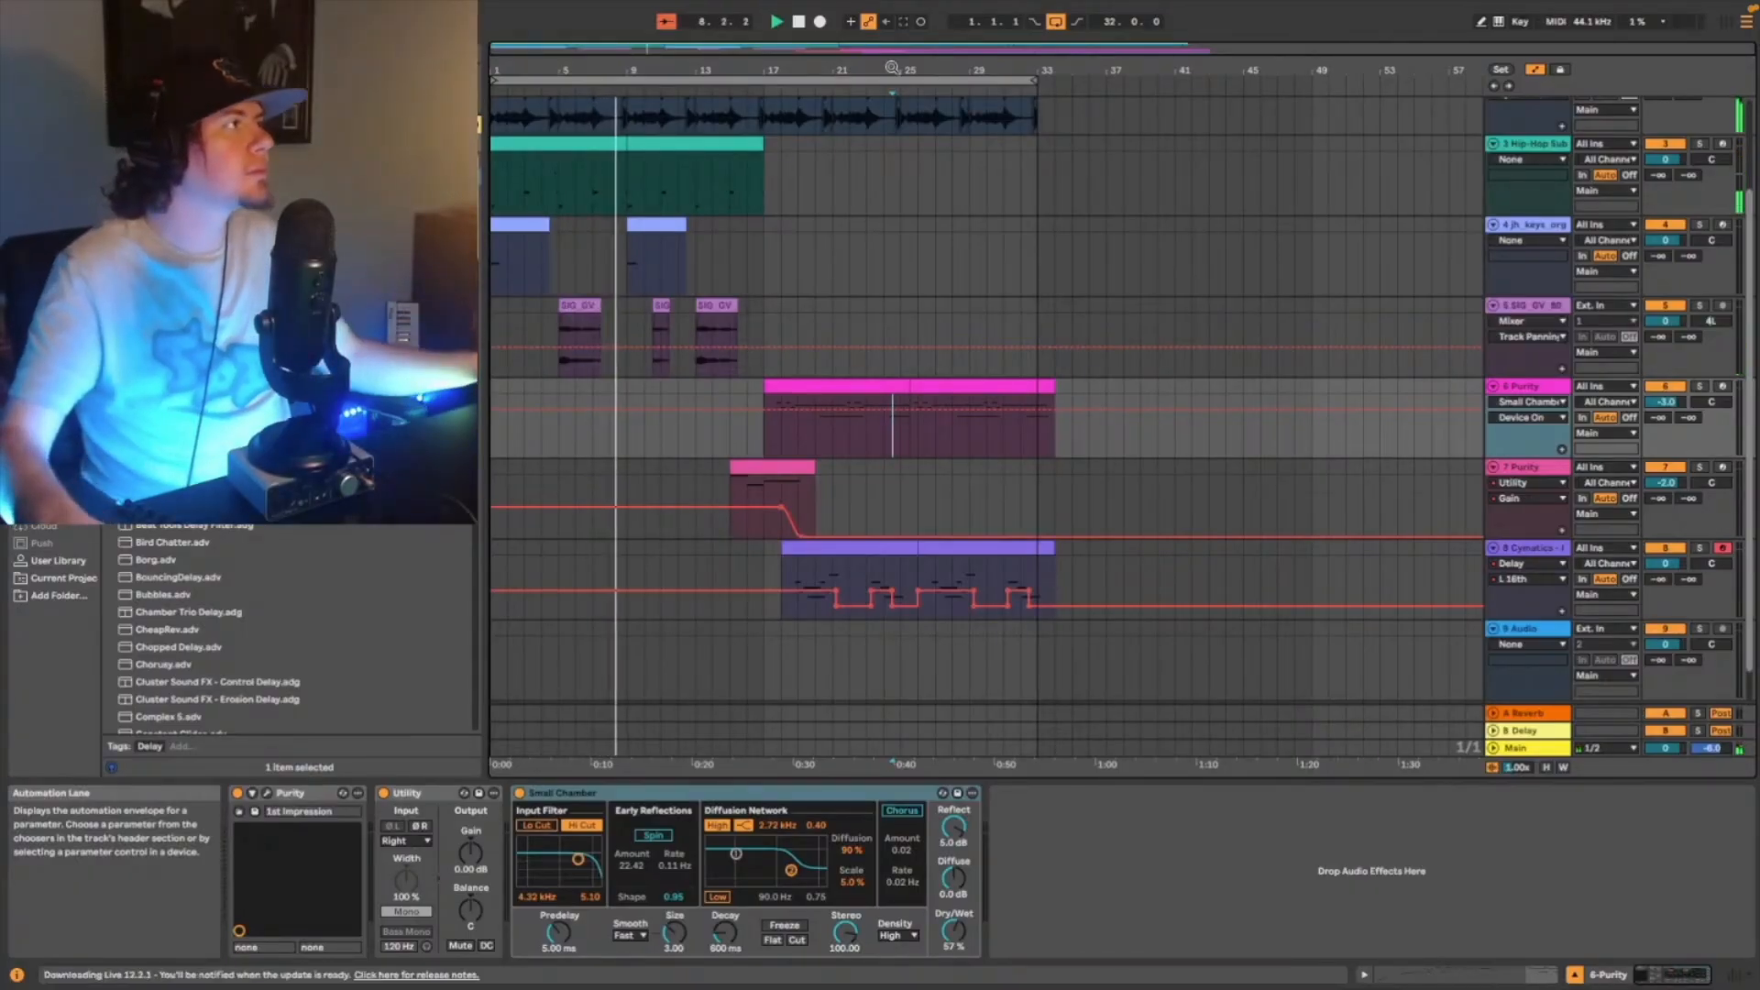
pyautogui.press('super+shift+t')
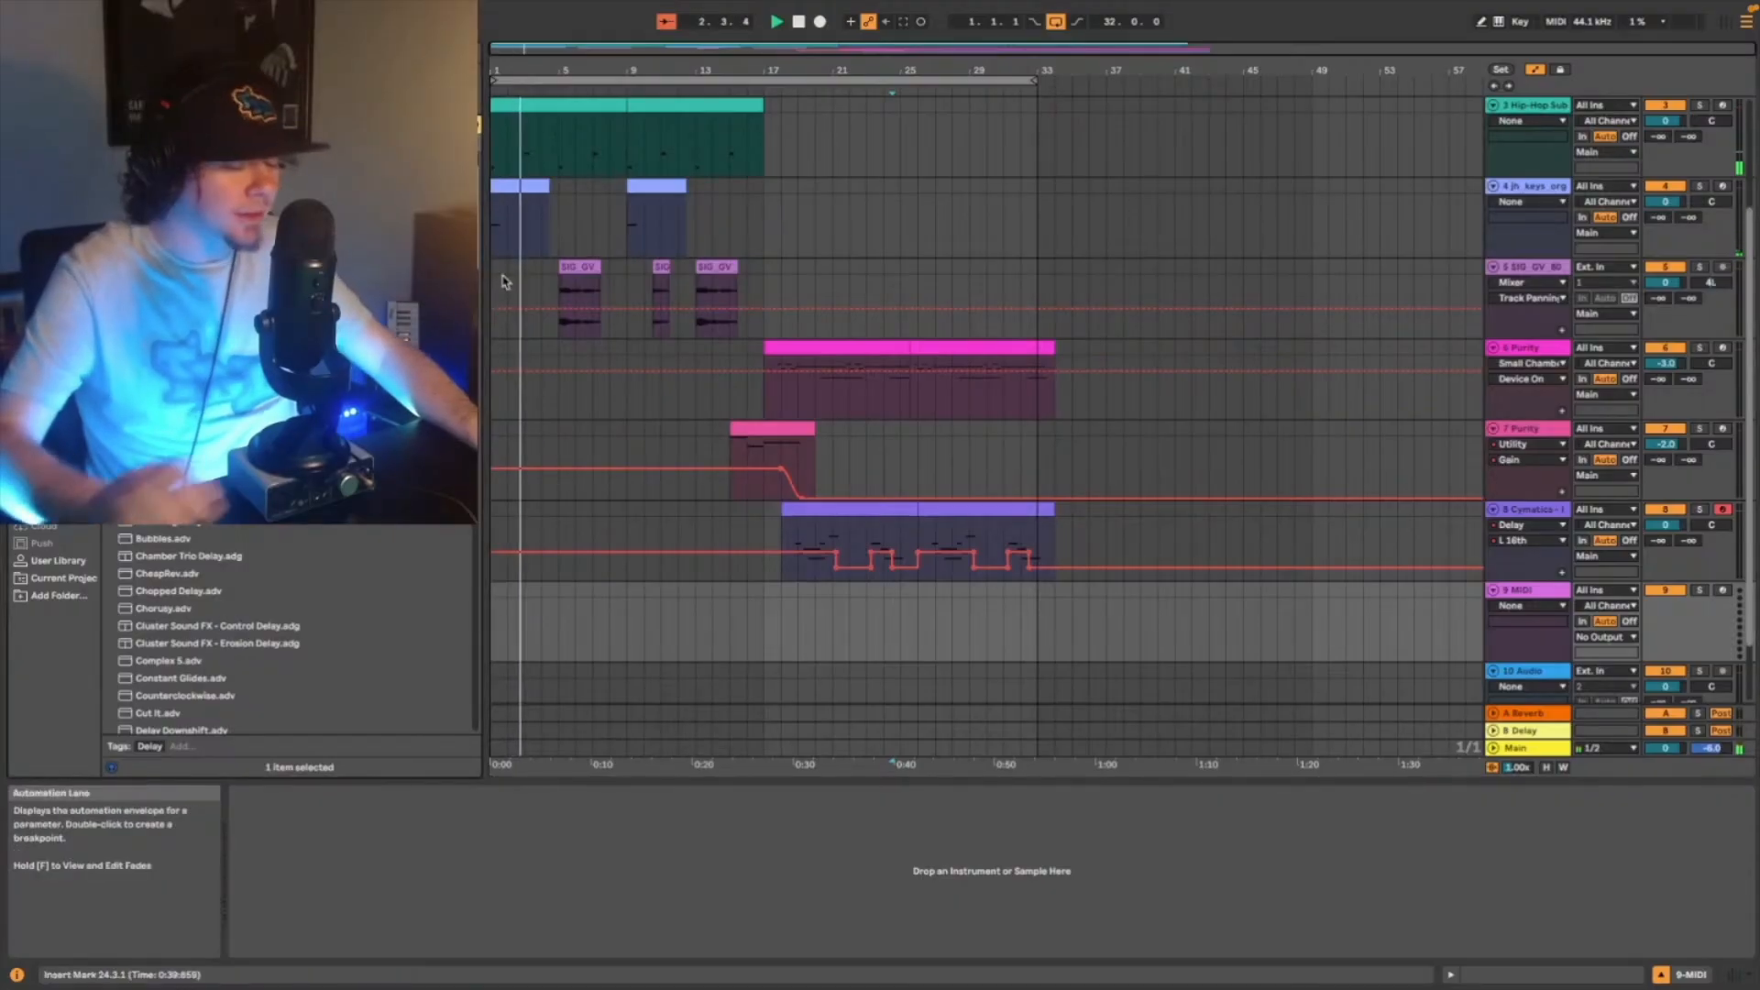
# - Browse the User Library's one-shots and place the Rising Cellos strings sample on the new track in bar 24
pyautogui.press('Left')
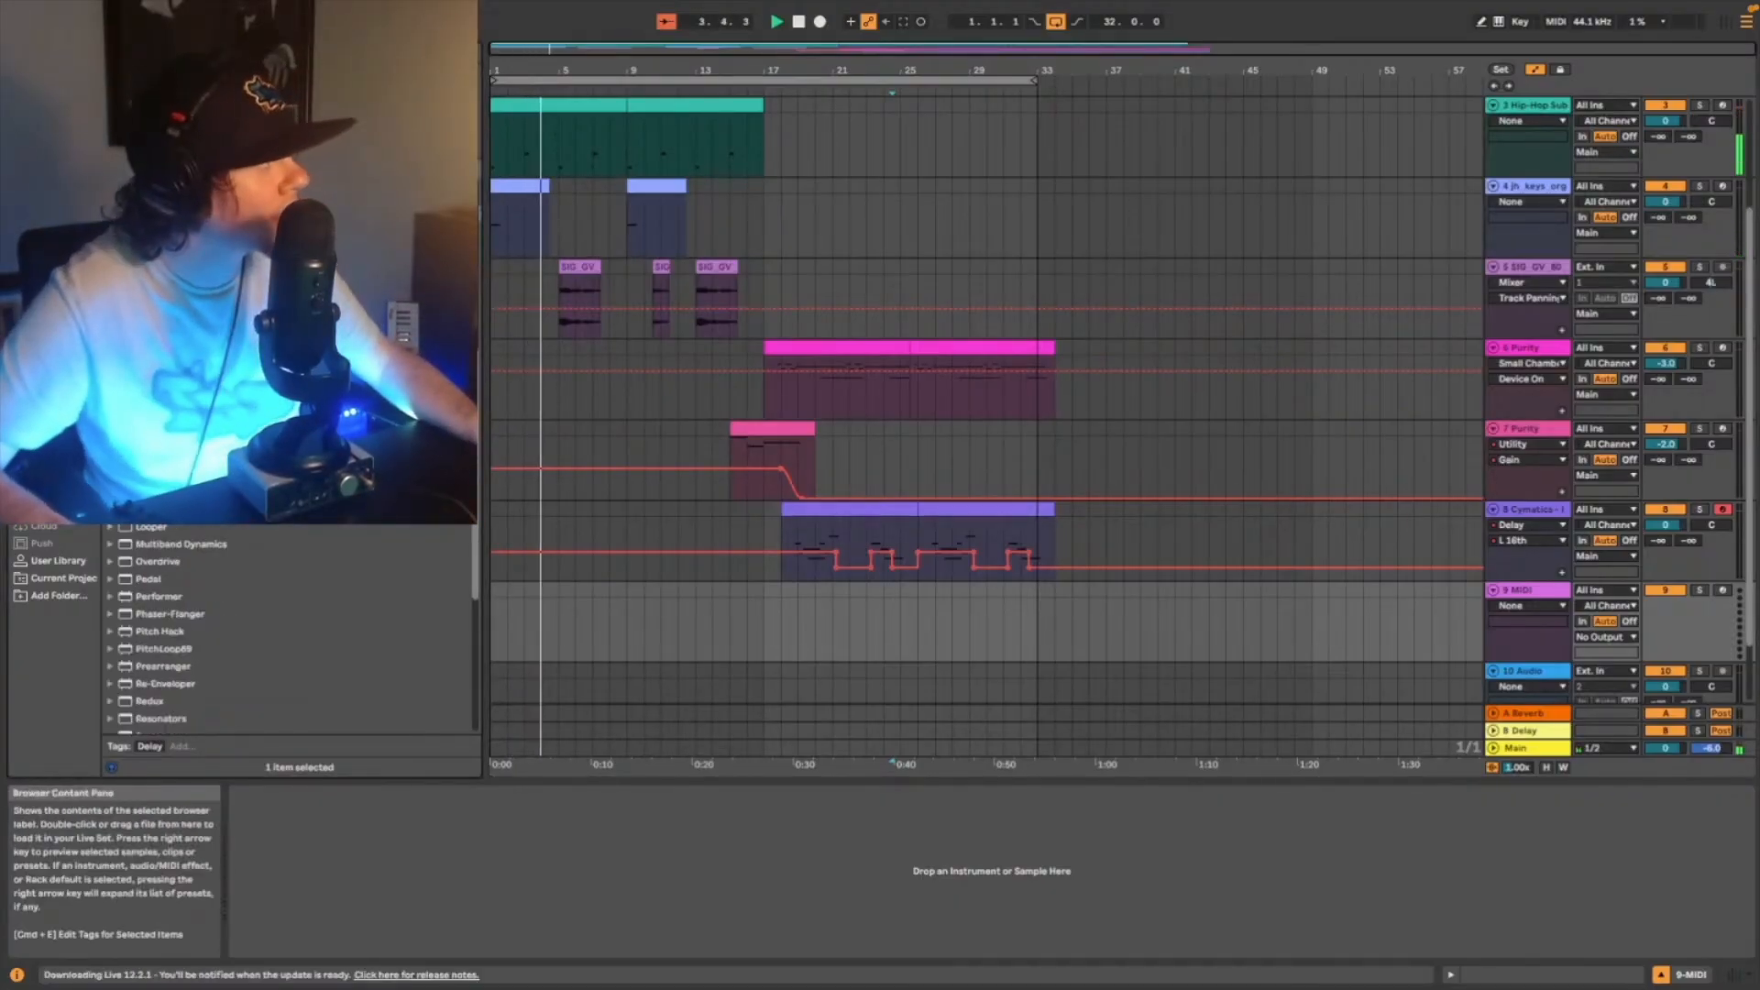
pyautogui.click(58, 560)
pyautogui.scroll(-4, 179, 604)
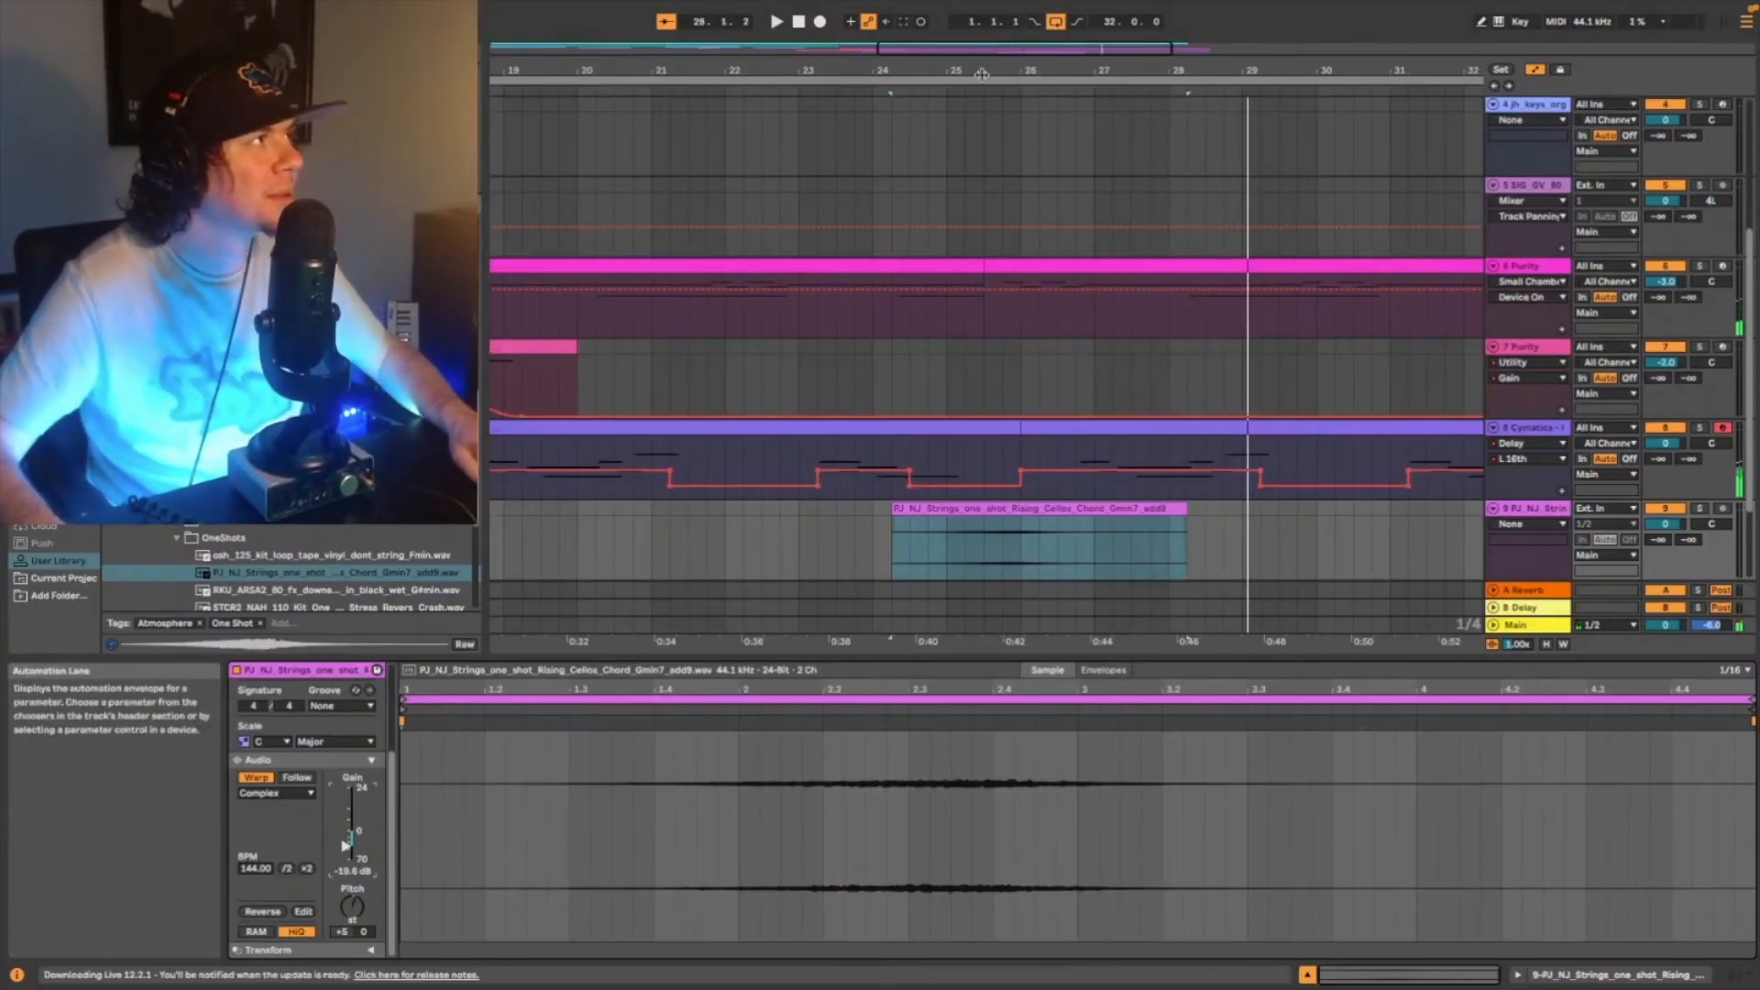
# - Play from 17.1.1 and lower the Rising Cellos clip's gain to about -24 dB
pyautogui.moveTo(1011, 53); pyautogui.dragTo(892, 385)
pyautogui.click(722, 547)
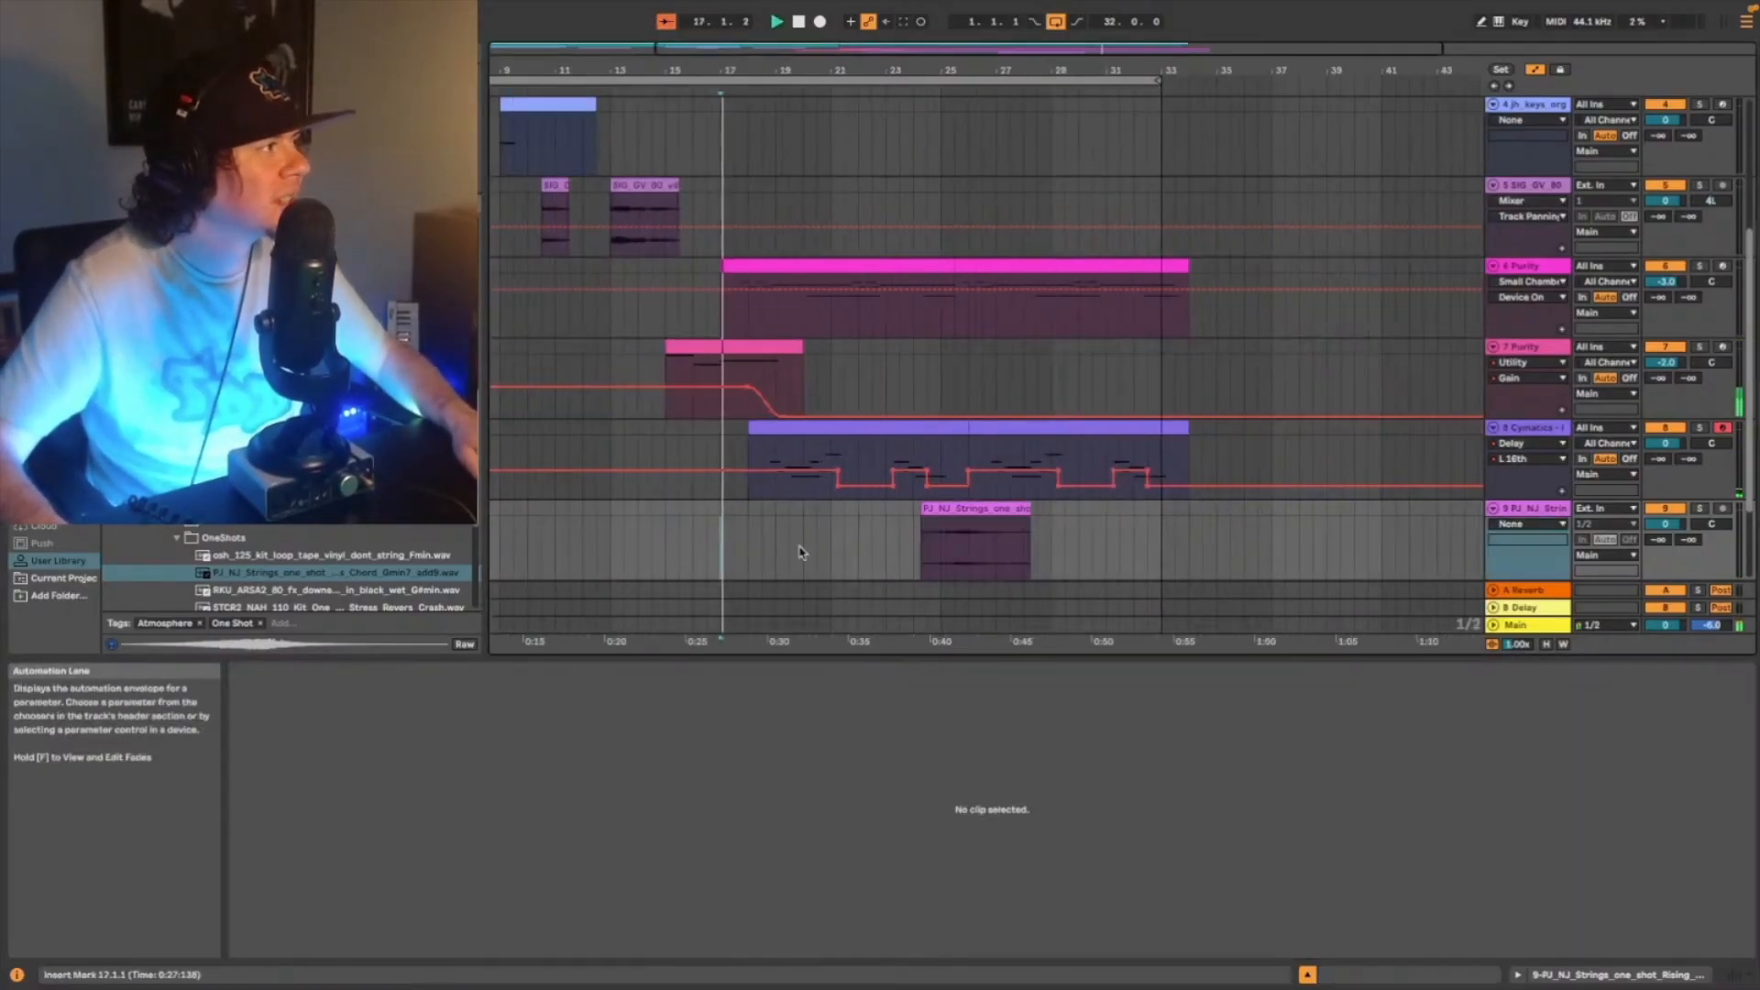
pyautogui.click(1008, 514)
pyautogui.moveTo(346, 845); pyautogui.dragTo(346, 848)
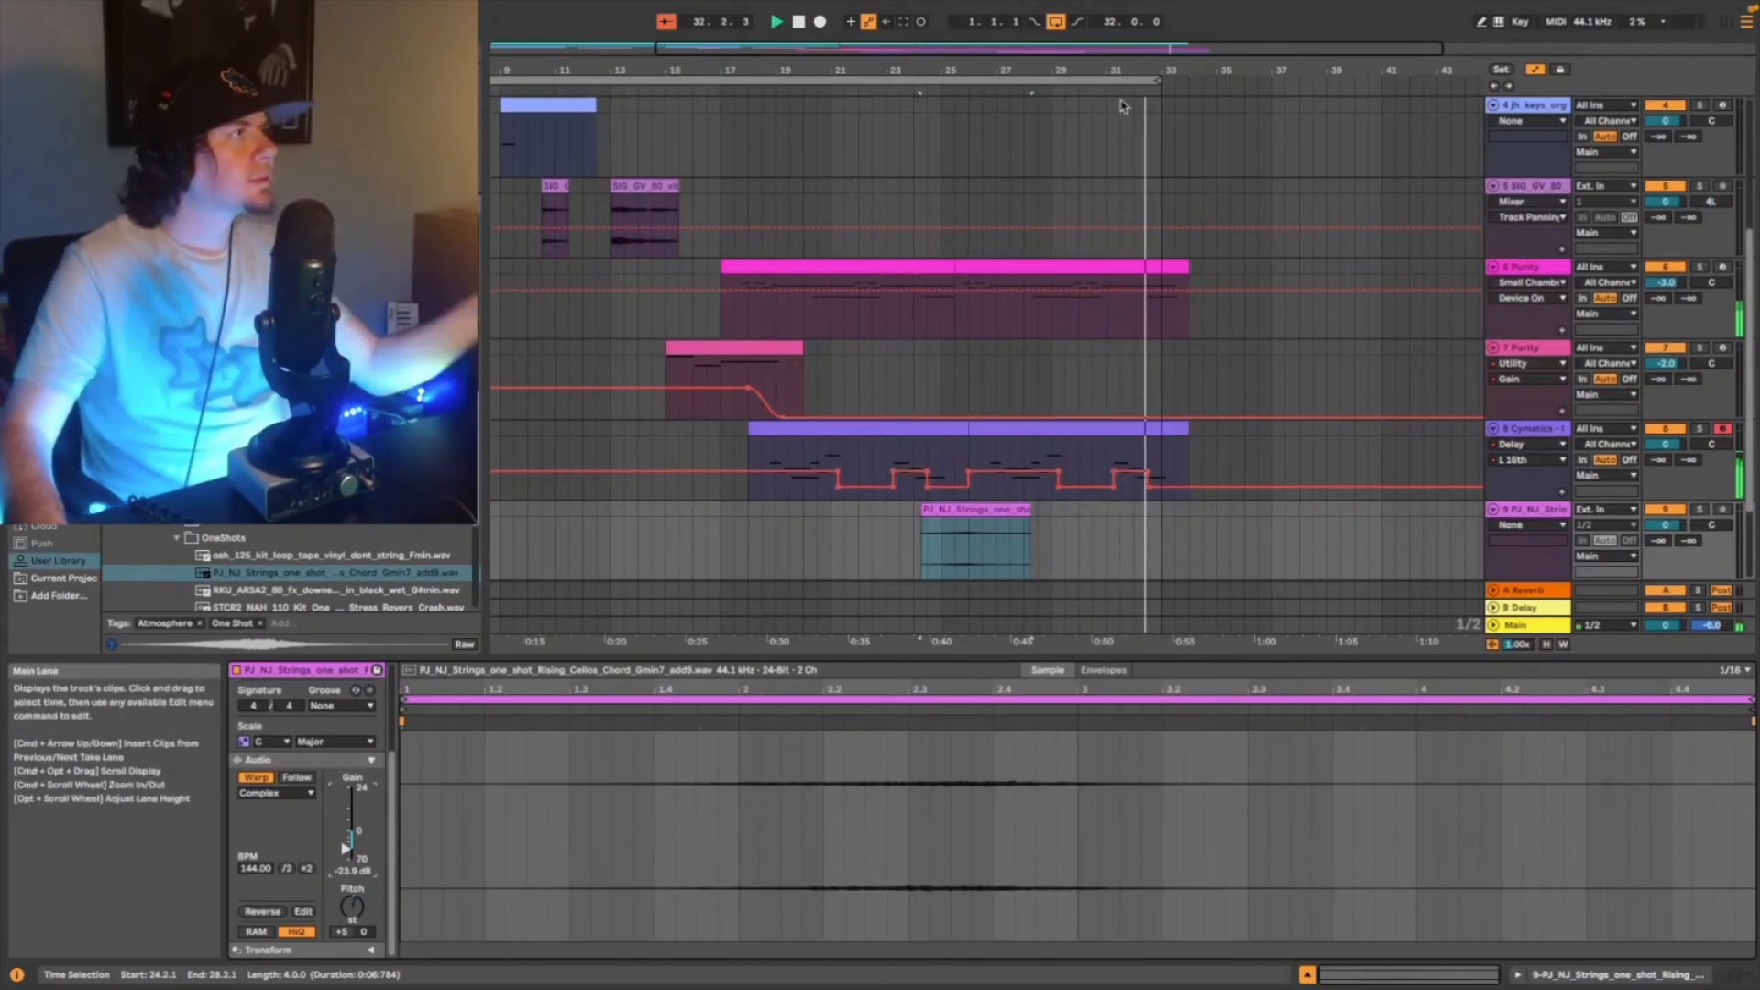
# - Copy bars 1 to 16 of the first five tracks to bar 33 and extend the arrangement loop to 48 bars
pyautogui.scroll(5, 1100, 229)
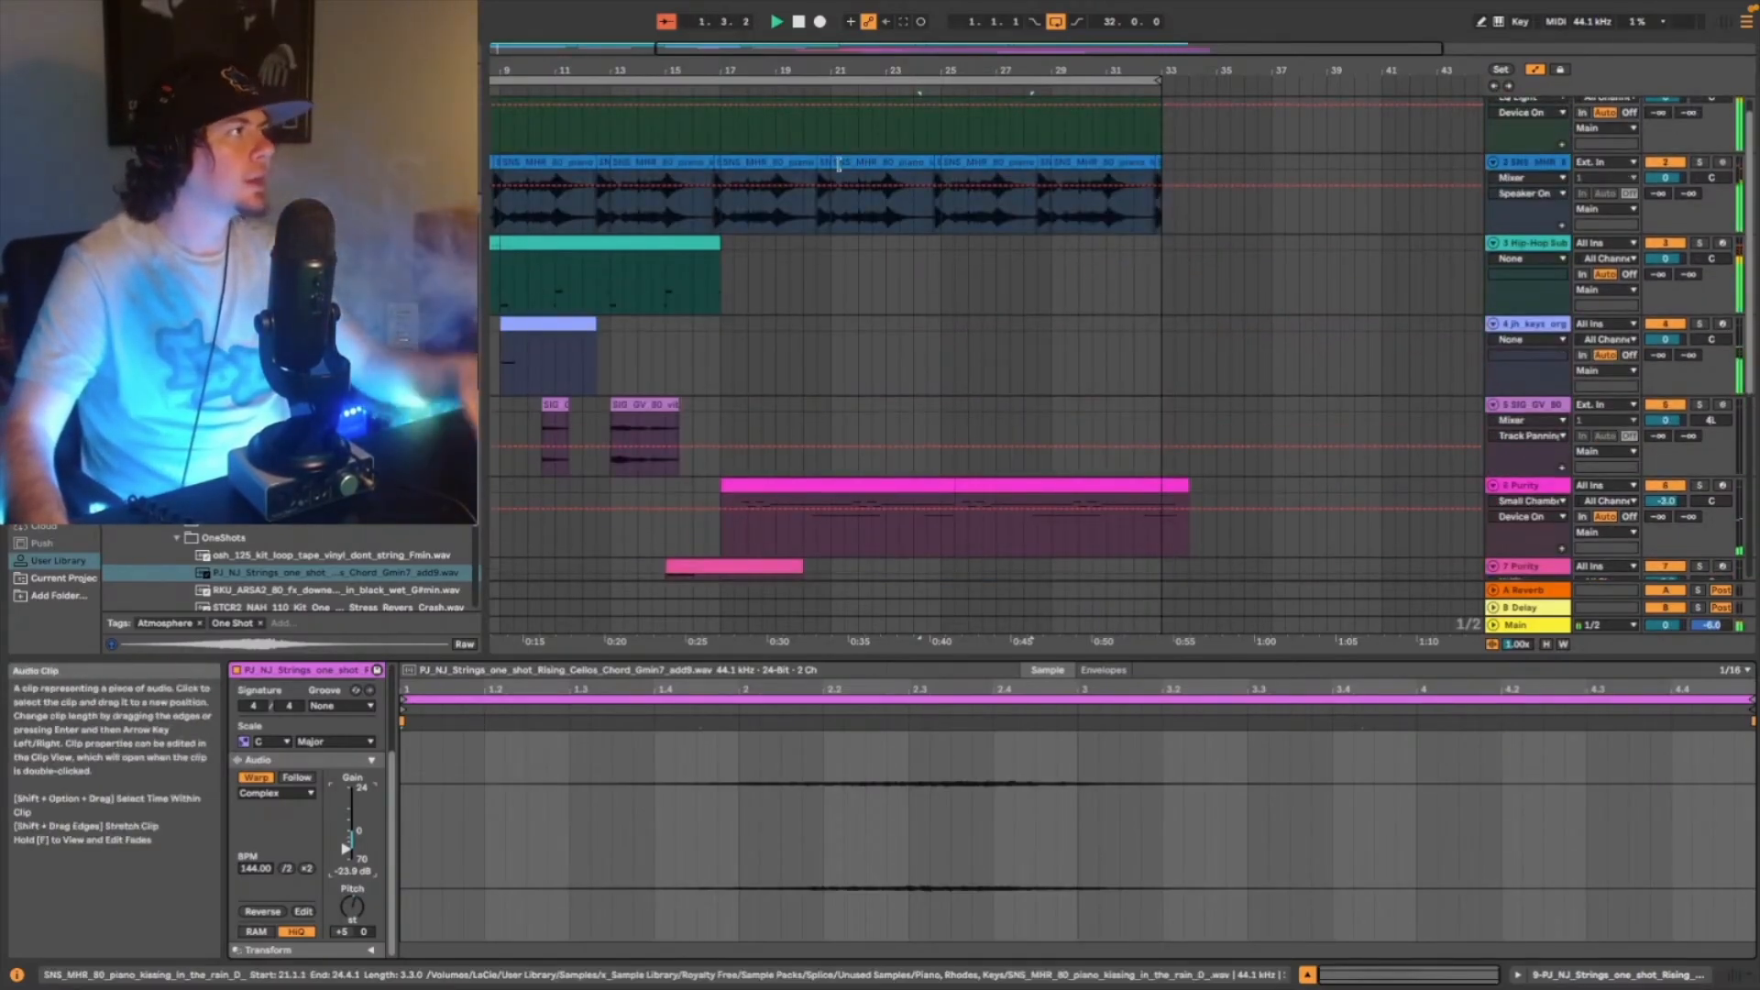
pyautogui.doubleClick(776, 49)
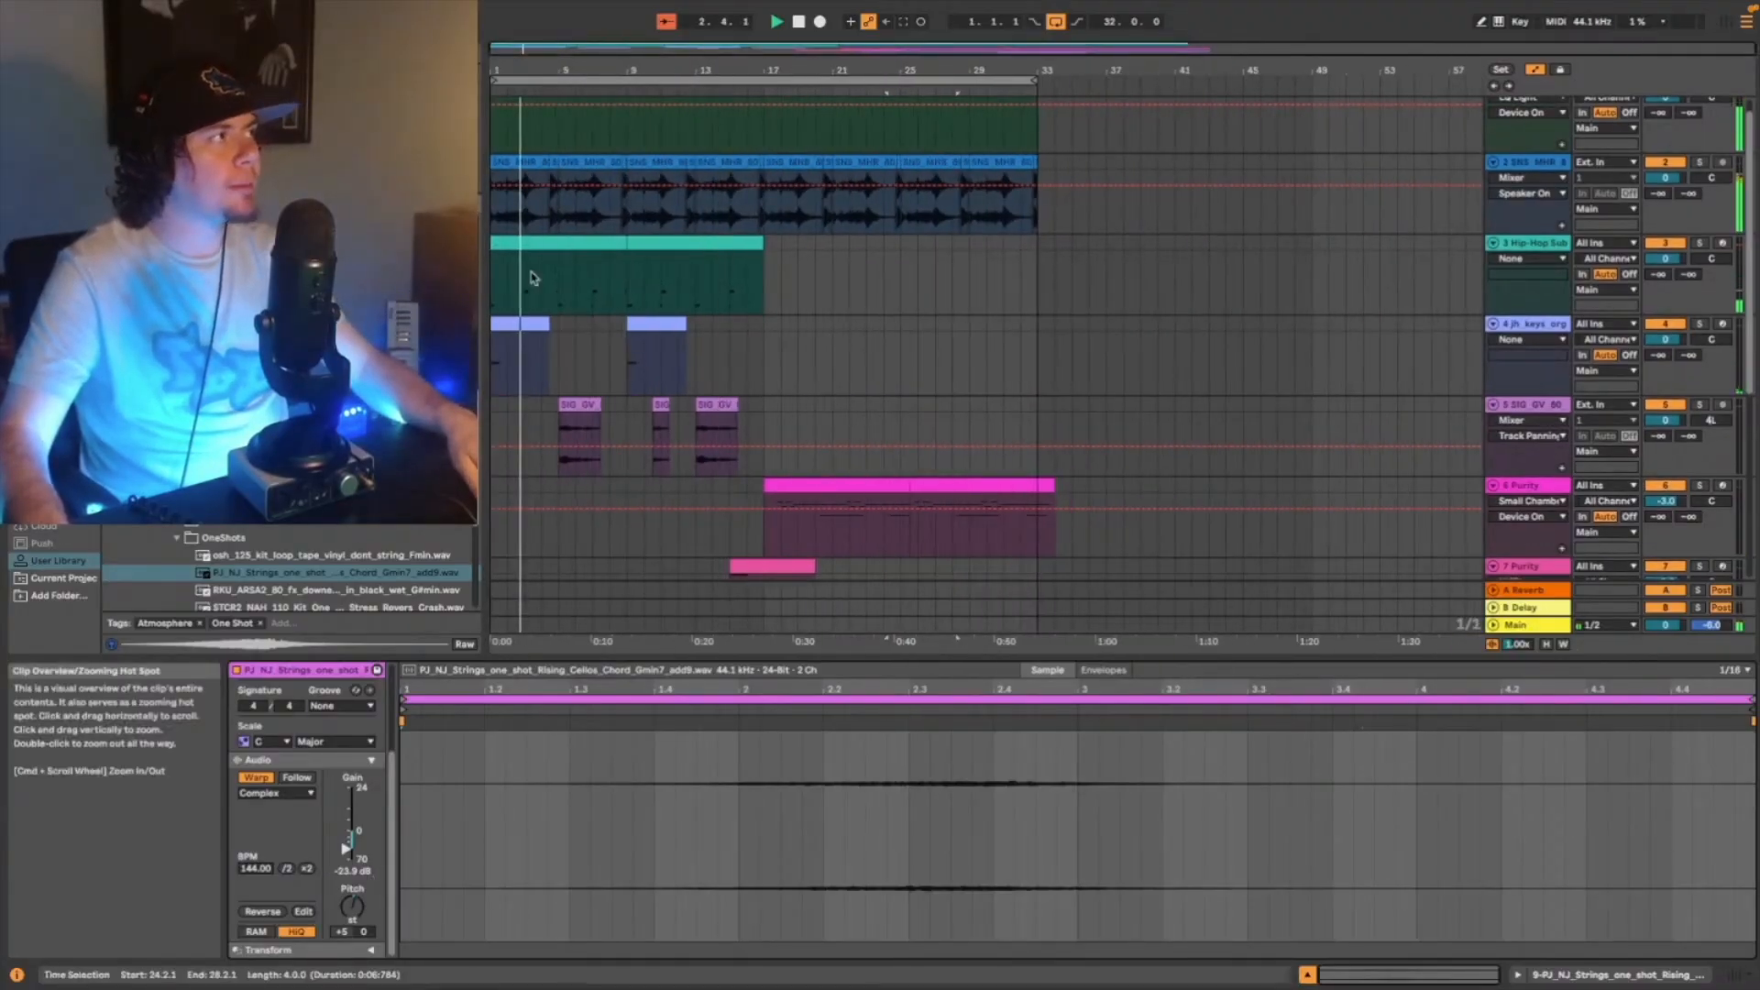
pyautogui.moveTo(494, 81); pyautogui.dragTo(765, 81)
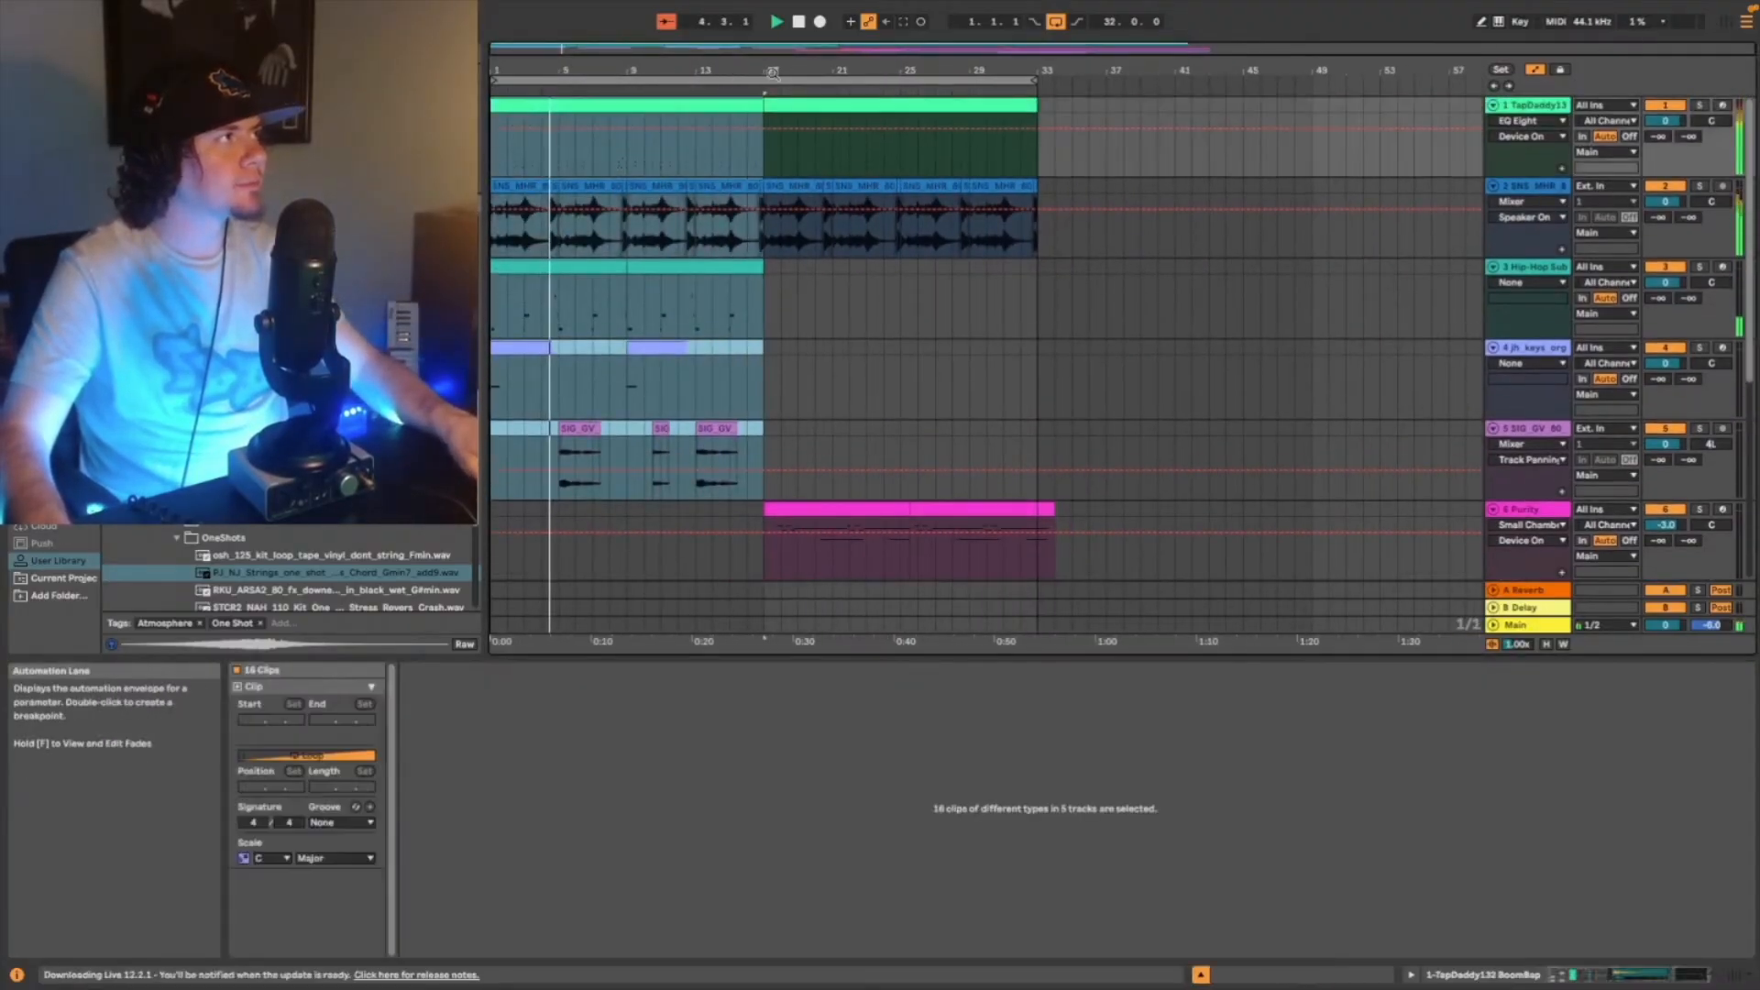
pyautogui.click(1045, 158)
pyautogui.press('super+v')
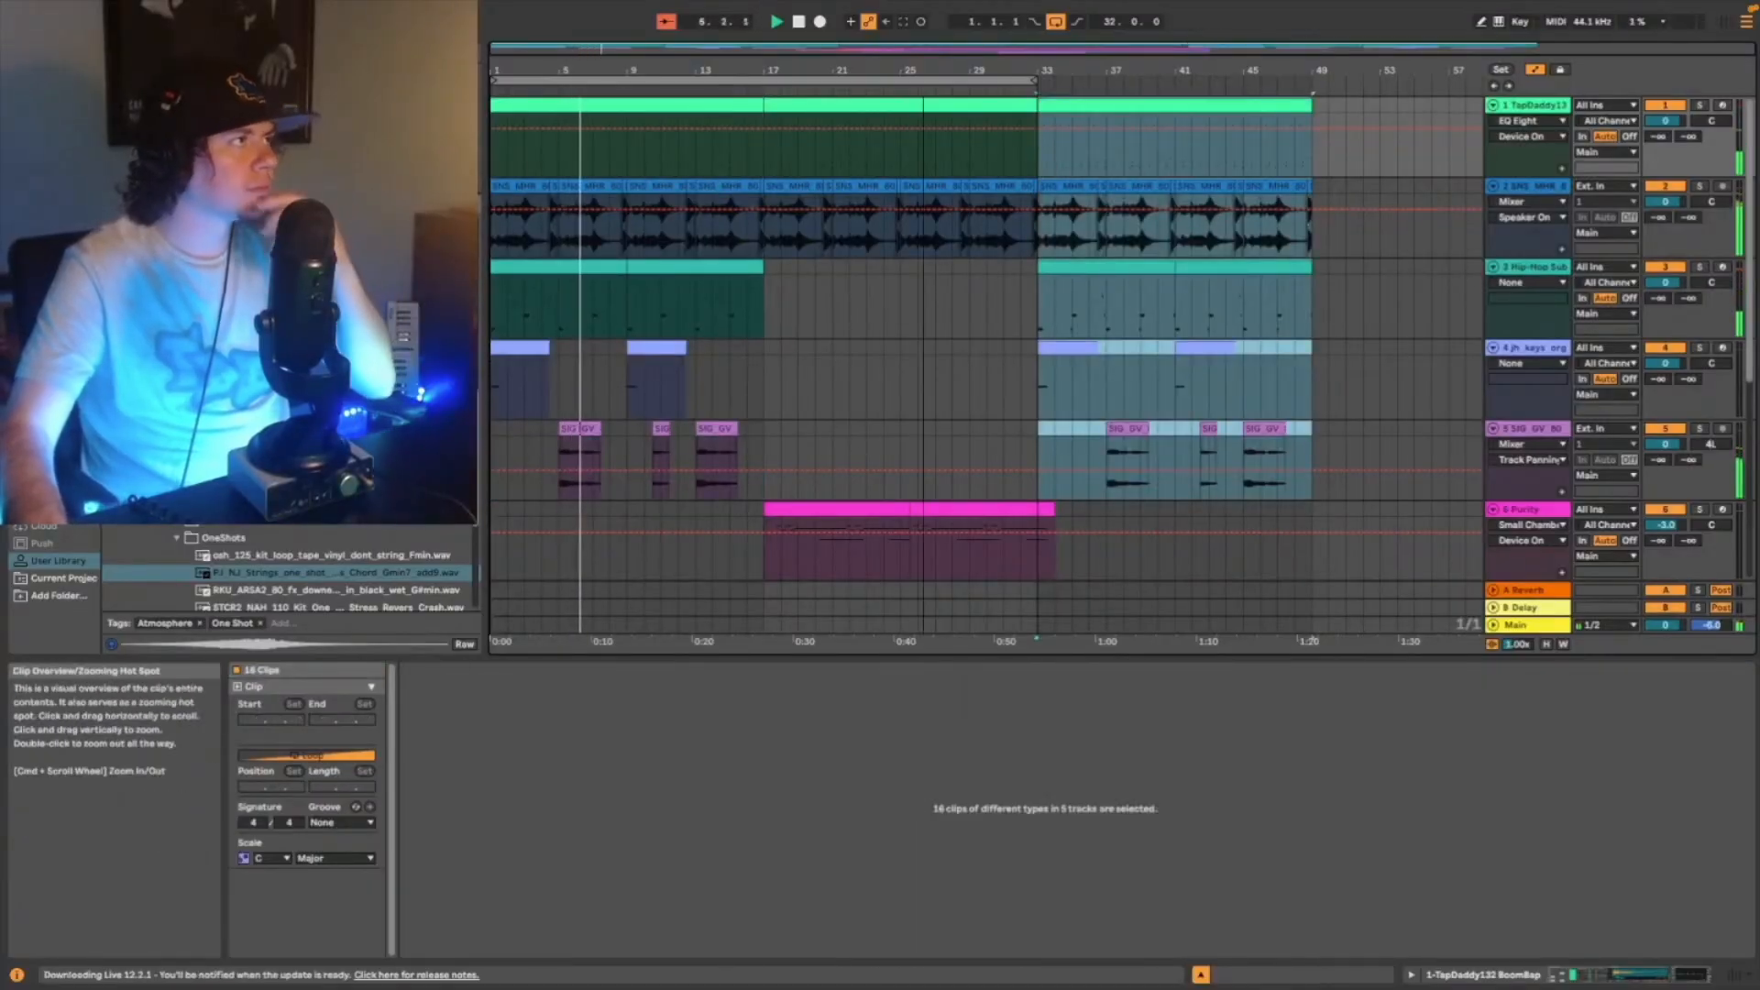
pyautogui.moveTo(1035, 81); pyautogui.dragTo(1306, 91)
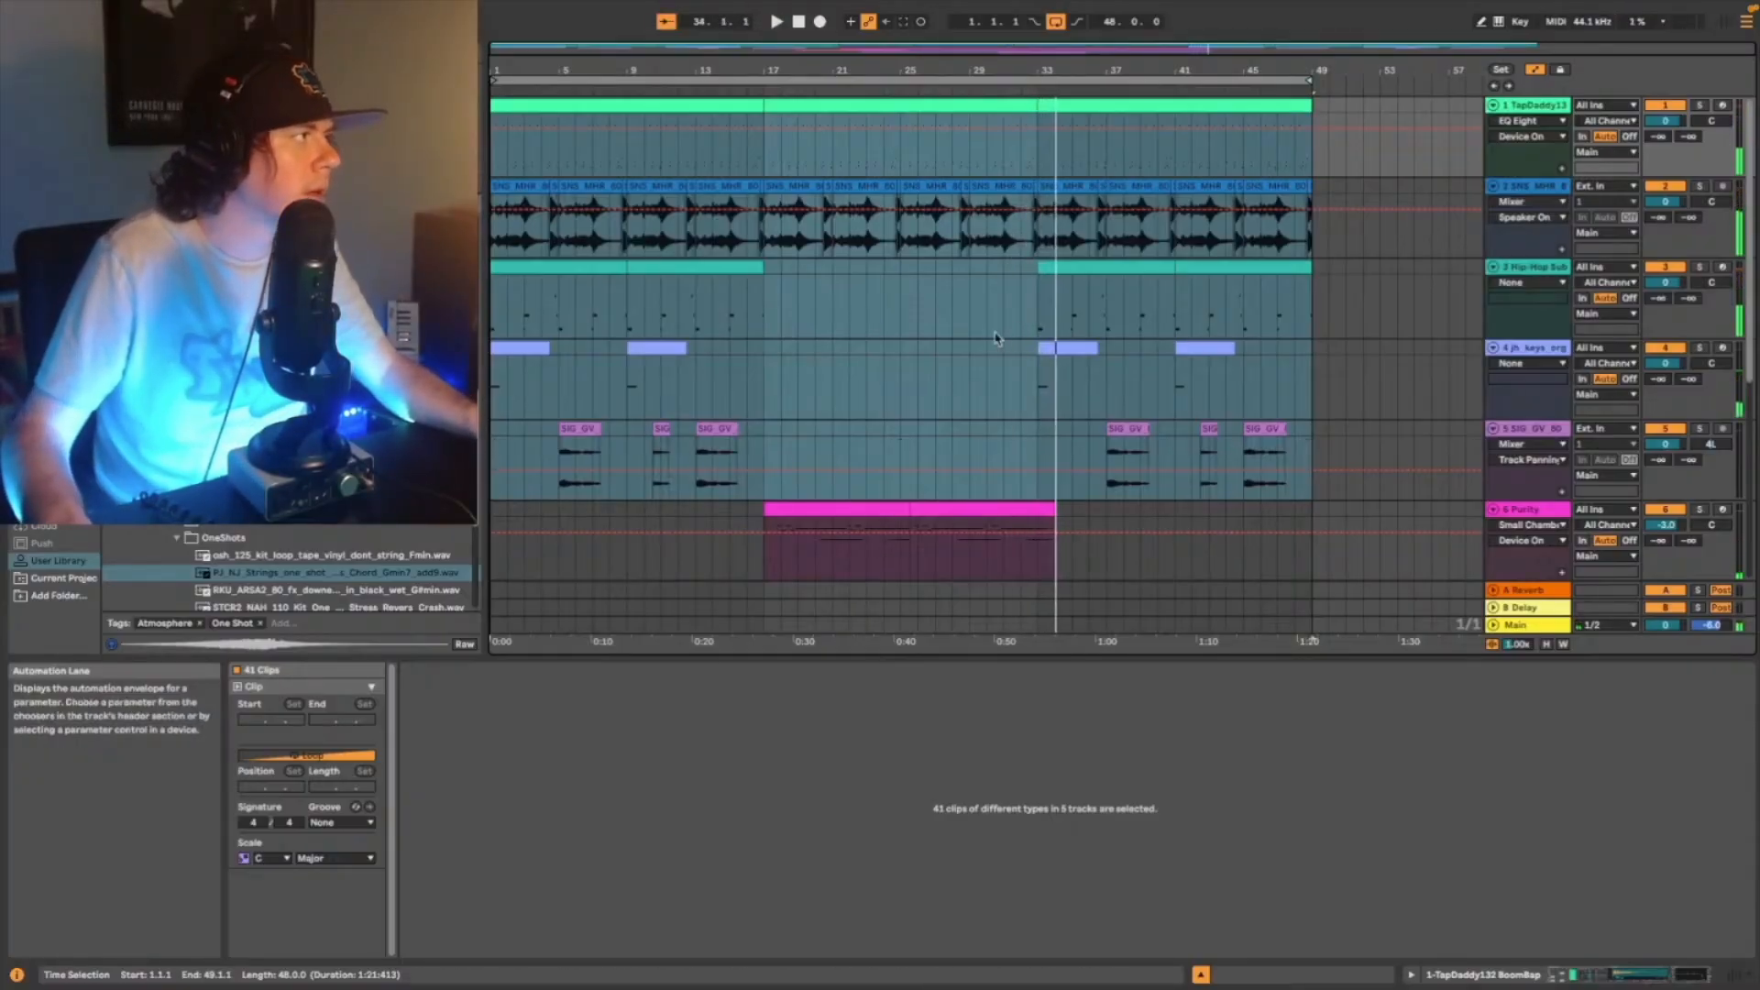
# - Shift all clips 16 bars later, build a 16-bar piano and vibraphone intro with drums entering around bar 8, and play it
pyautogui.scroll(-5, 500, 444)
pyautogui.click(500, 444)
pyautogui.moveTo(500, 443); pyautogui.dragTo(1346, 101)
pyautogui.scroll(5, 1215, 396)
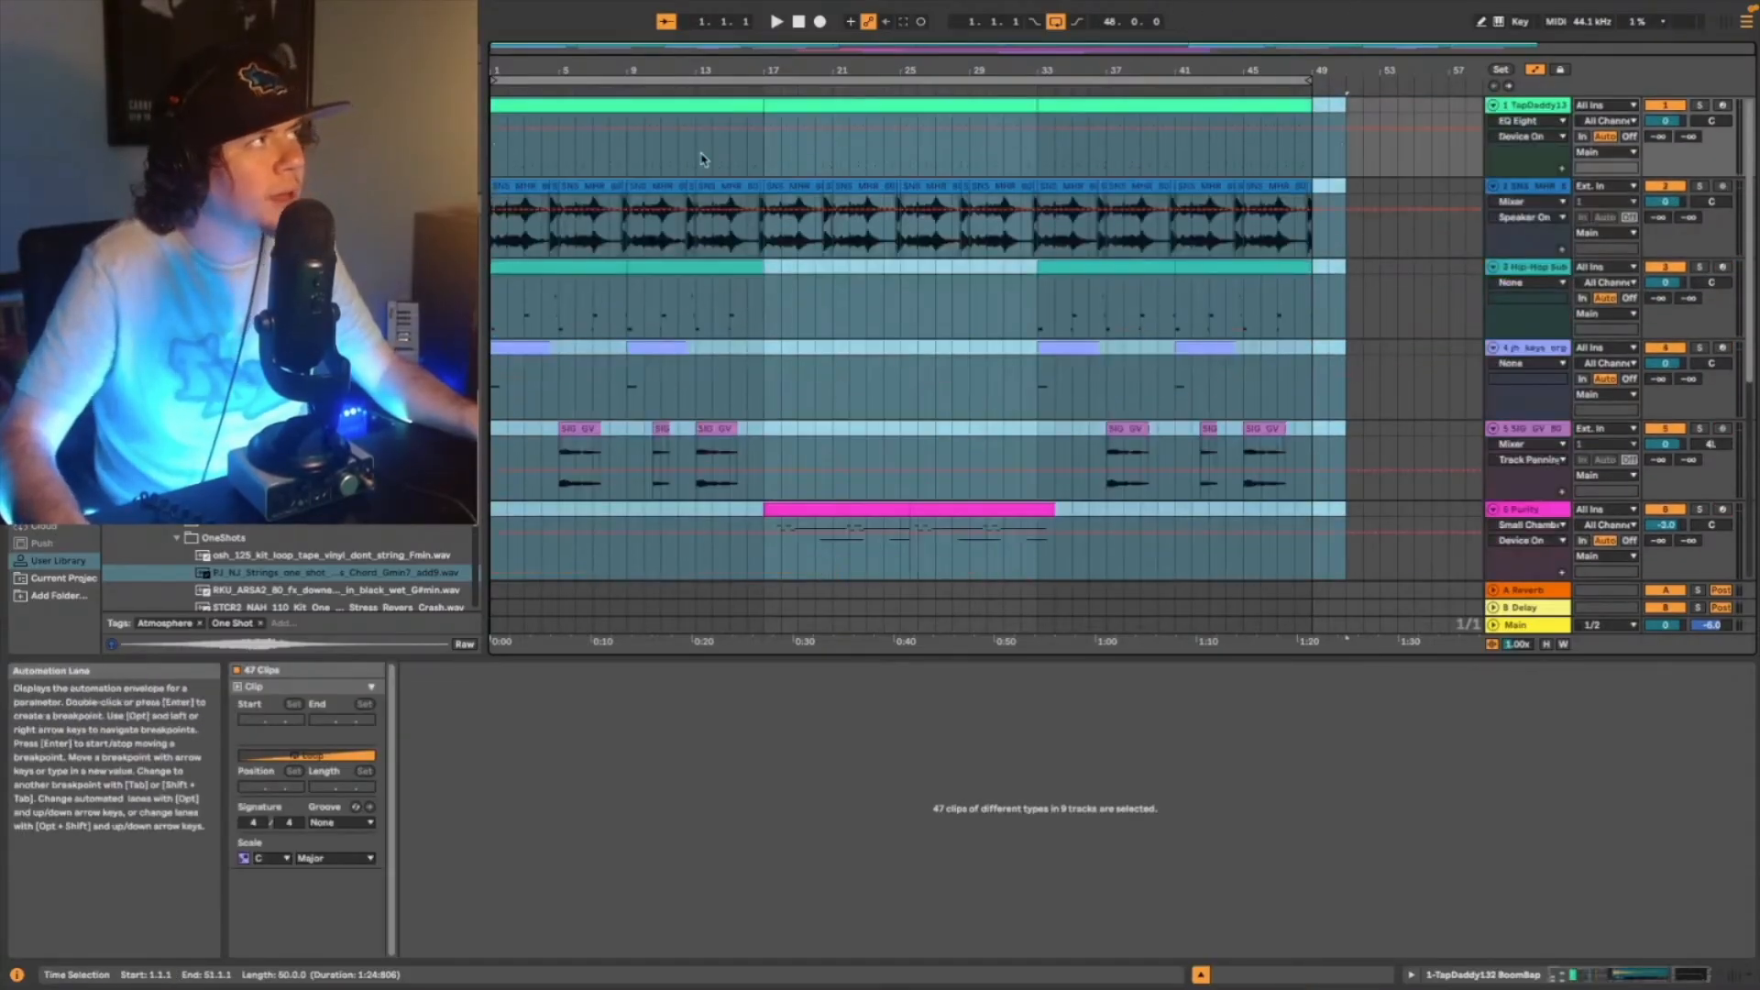
pyautogui.moveTo(707, 107); pyautogui.dragTo(949, 131)
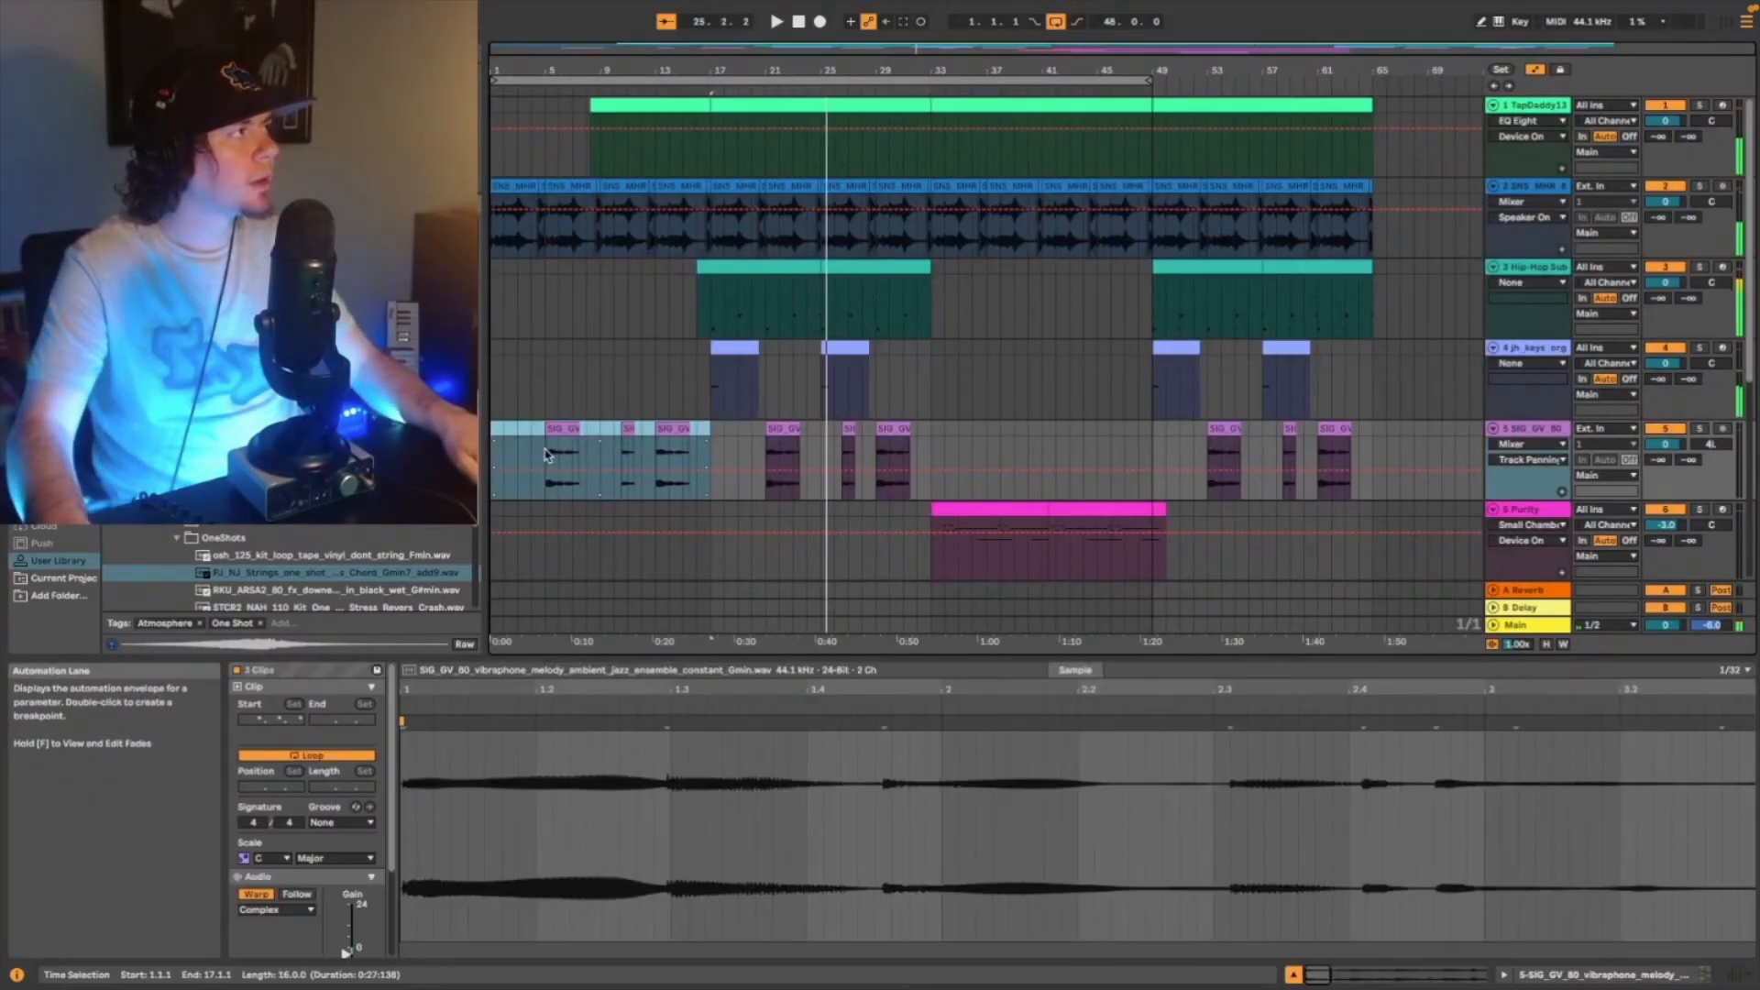
pyautogui.press('space')
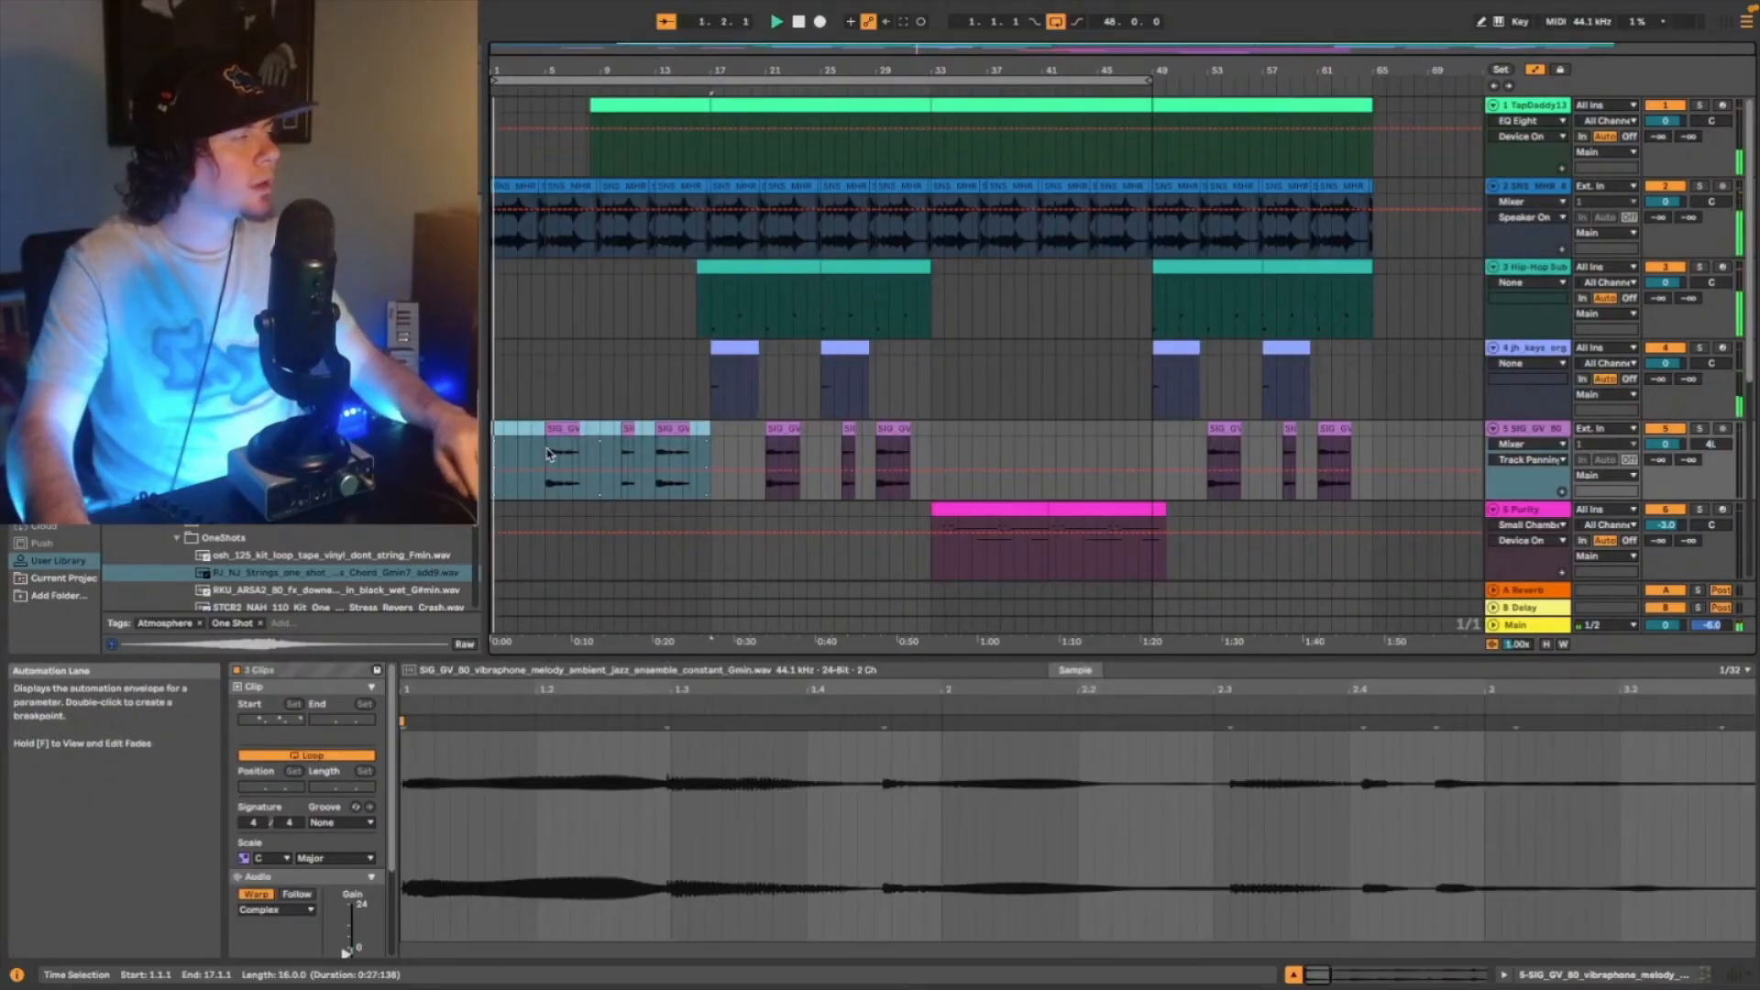
# - Add the ForestRainLoop ambience on track 10 from bar 1, set its clip gain to -21.5 dB and turn off the arrangement loop
pyautogui.scroll(-6, 674, 434)
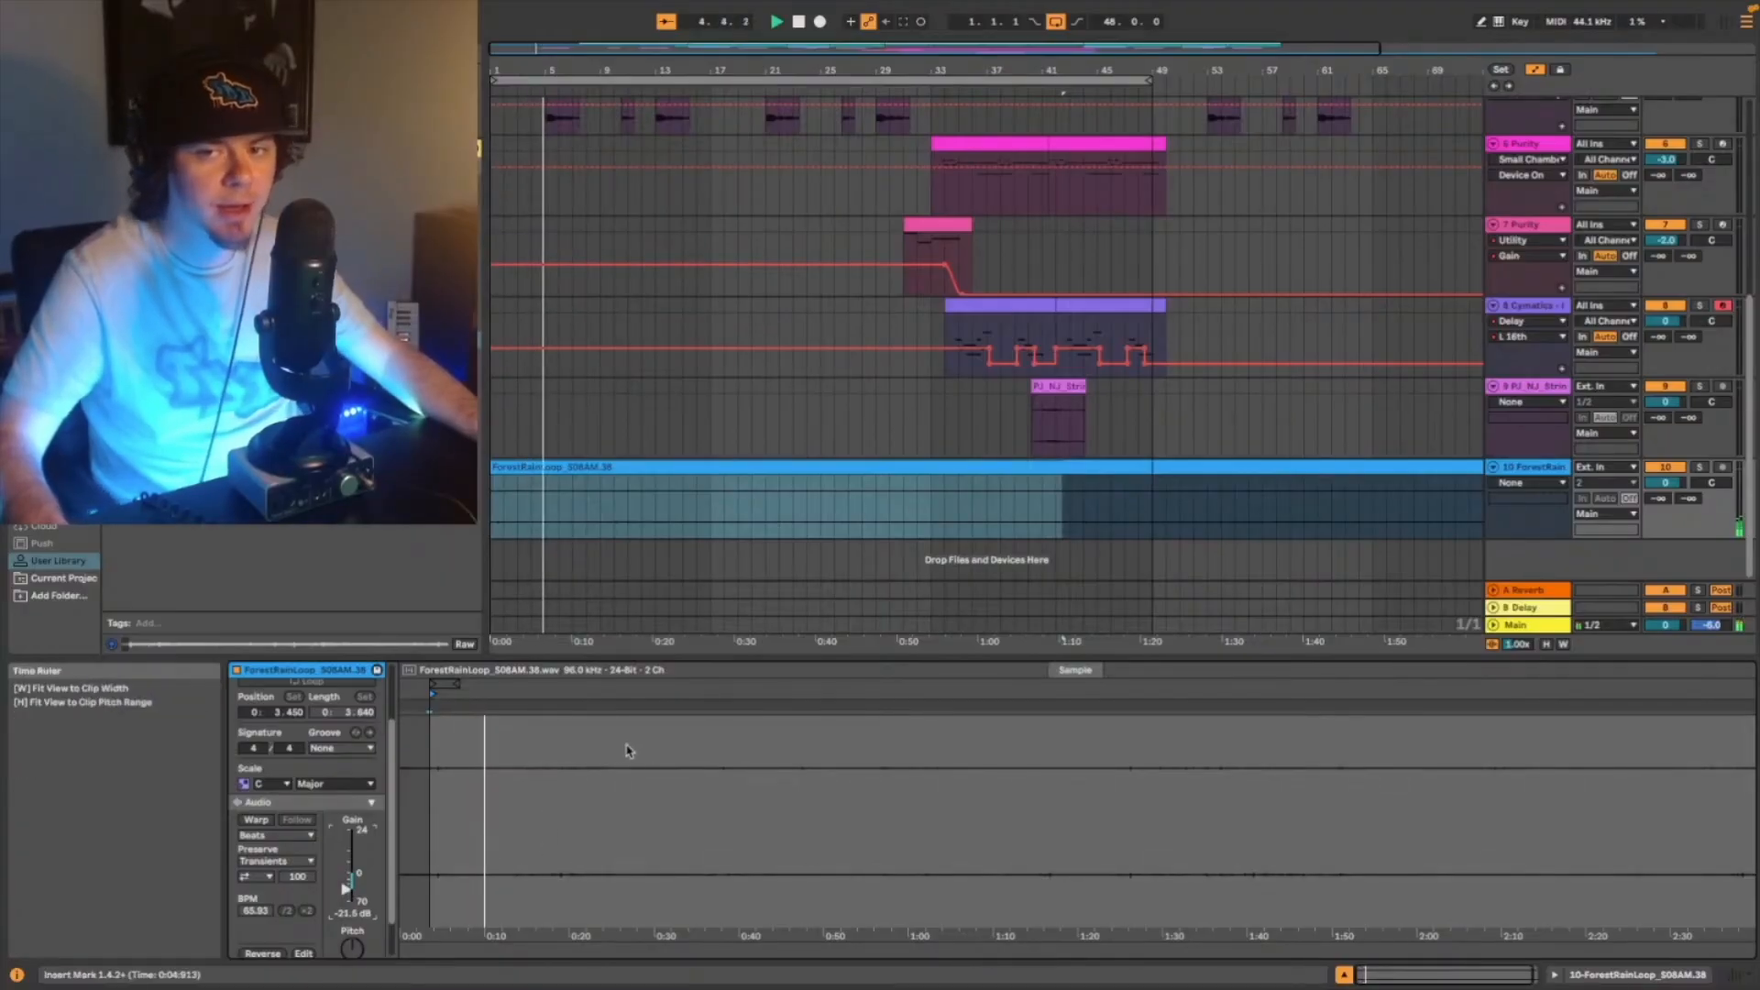
pyautogui.click(1127, 463)
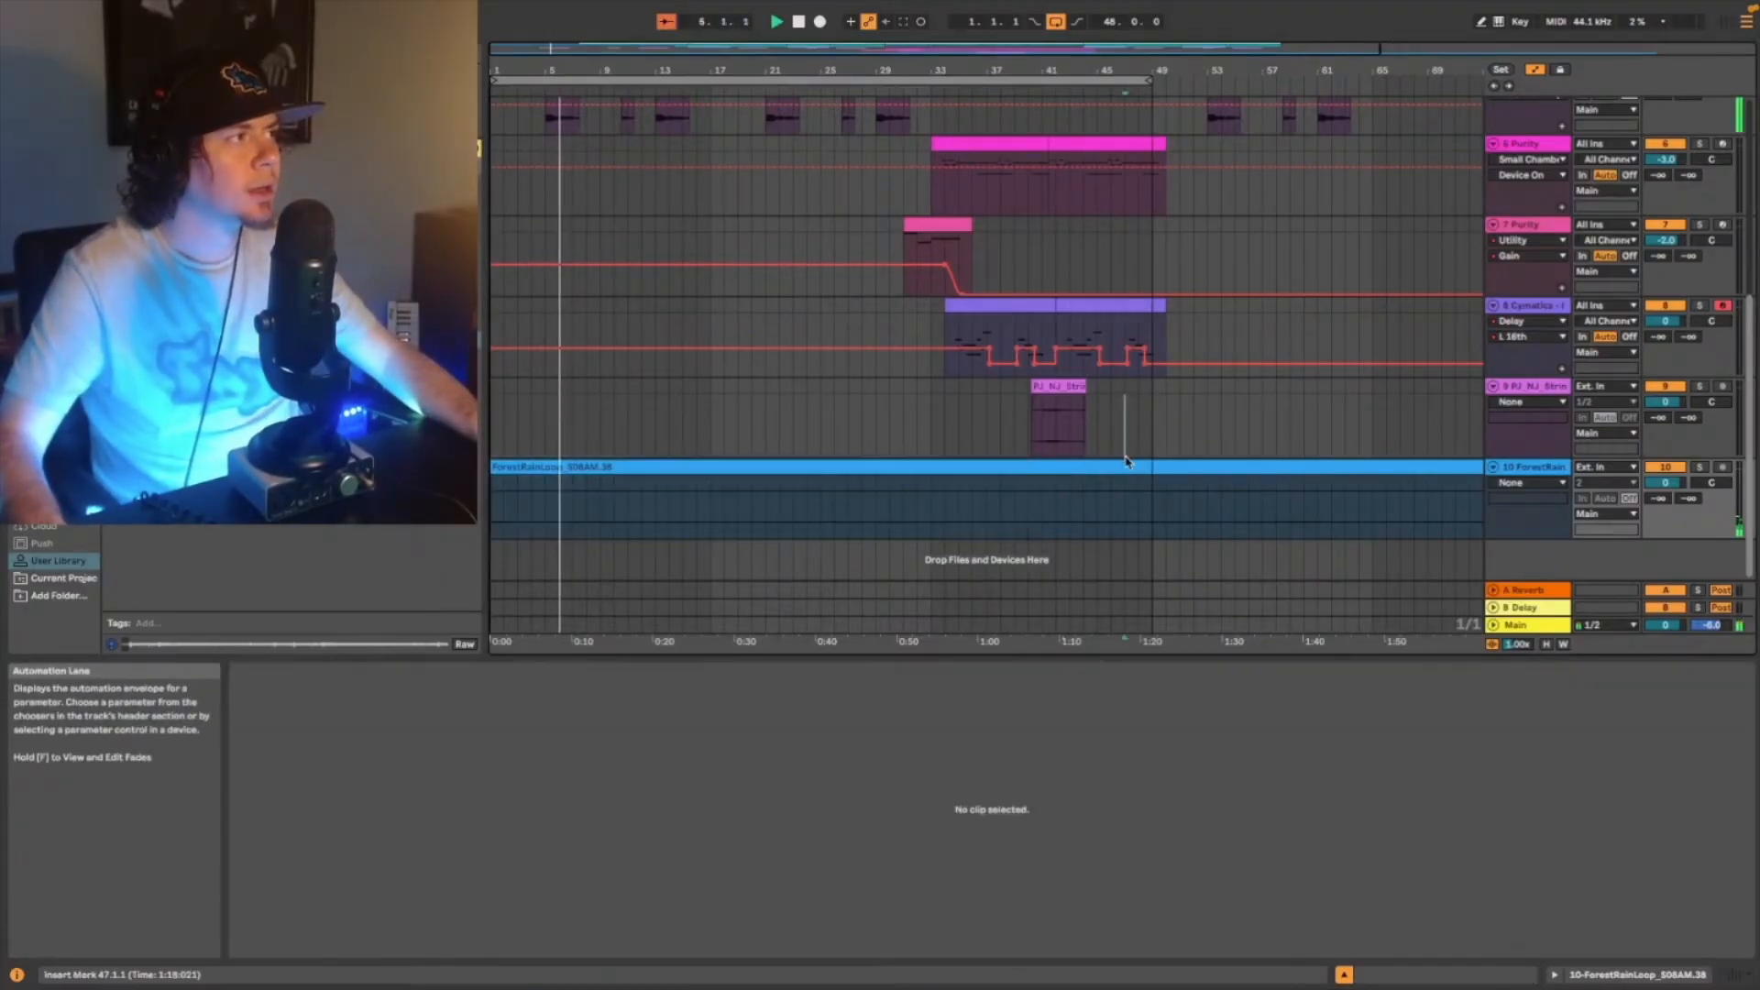
pyautogui.moveTo(1128, 70); pyautogui.dragTo(1128, 37)
pyautogui.scroll(3, 1053, 239)
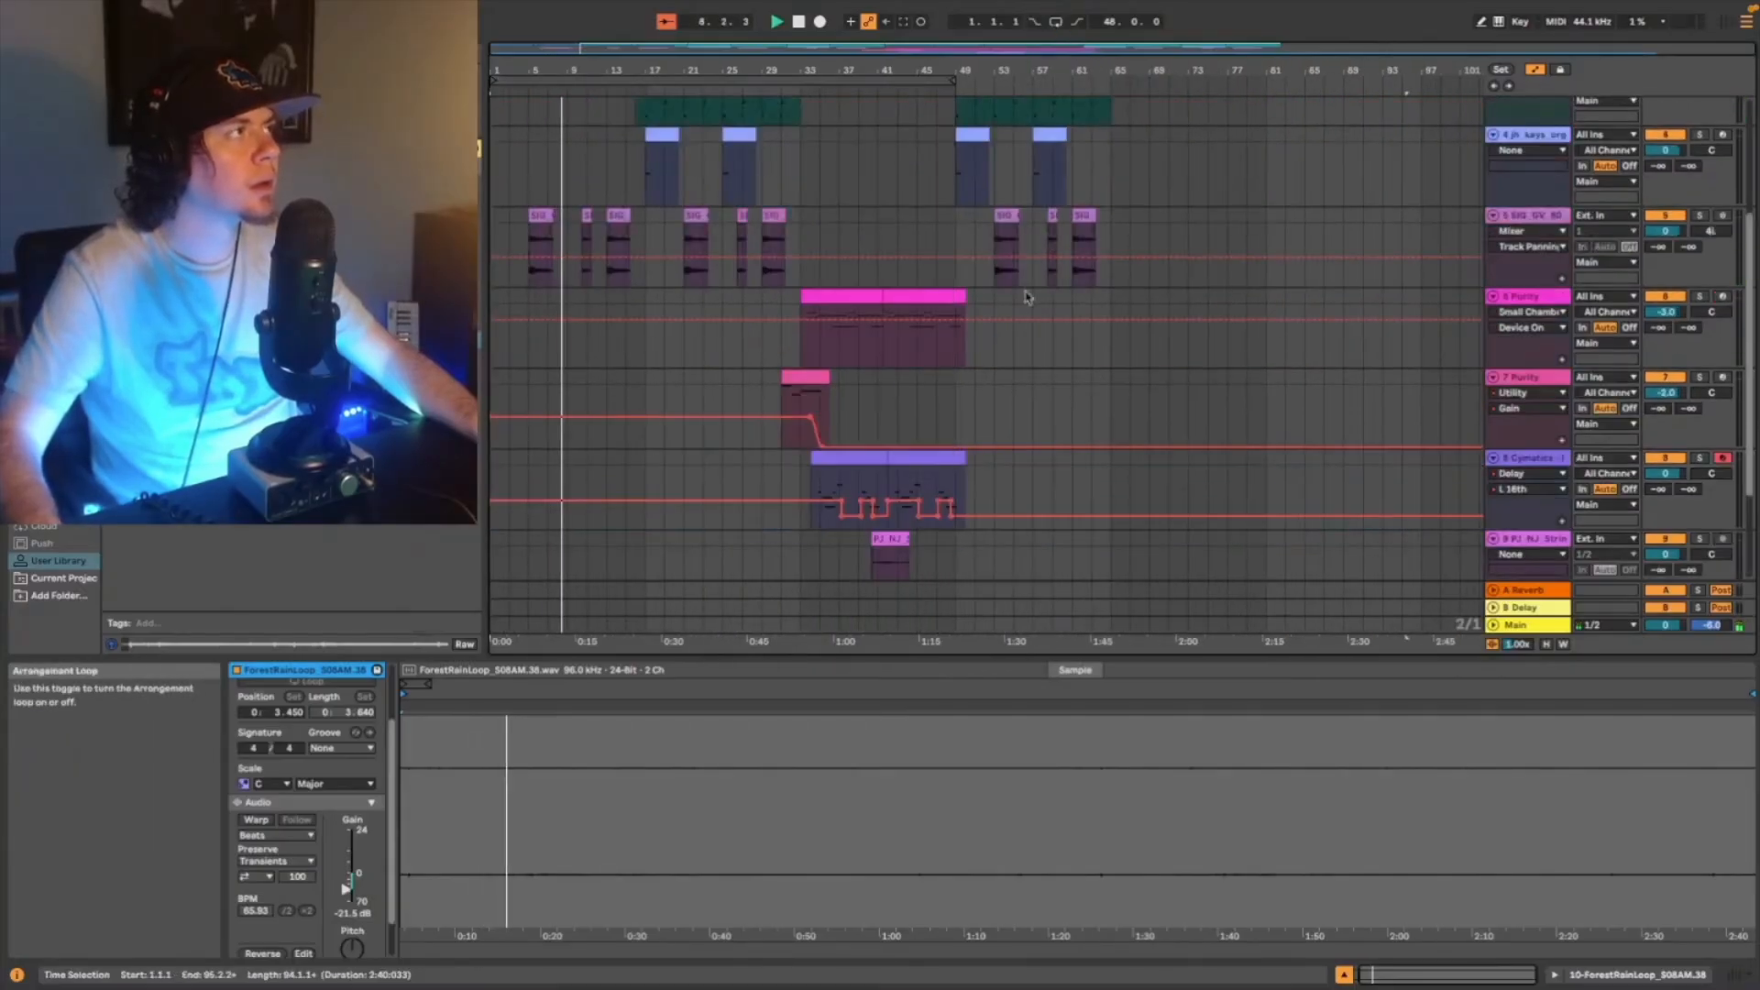
# - Set the forest rain track's volume to -3 dB, then lower it in 1 dB steps to -5 dB during playback
pyautogui.scroll(2, 1008, 312)
pyautogui.scroll(-2, 1013, 351)
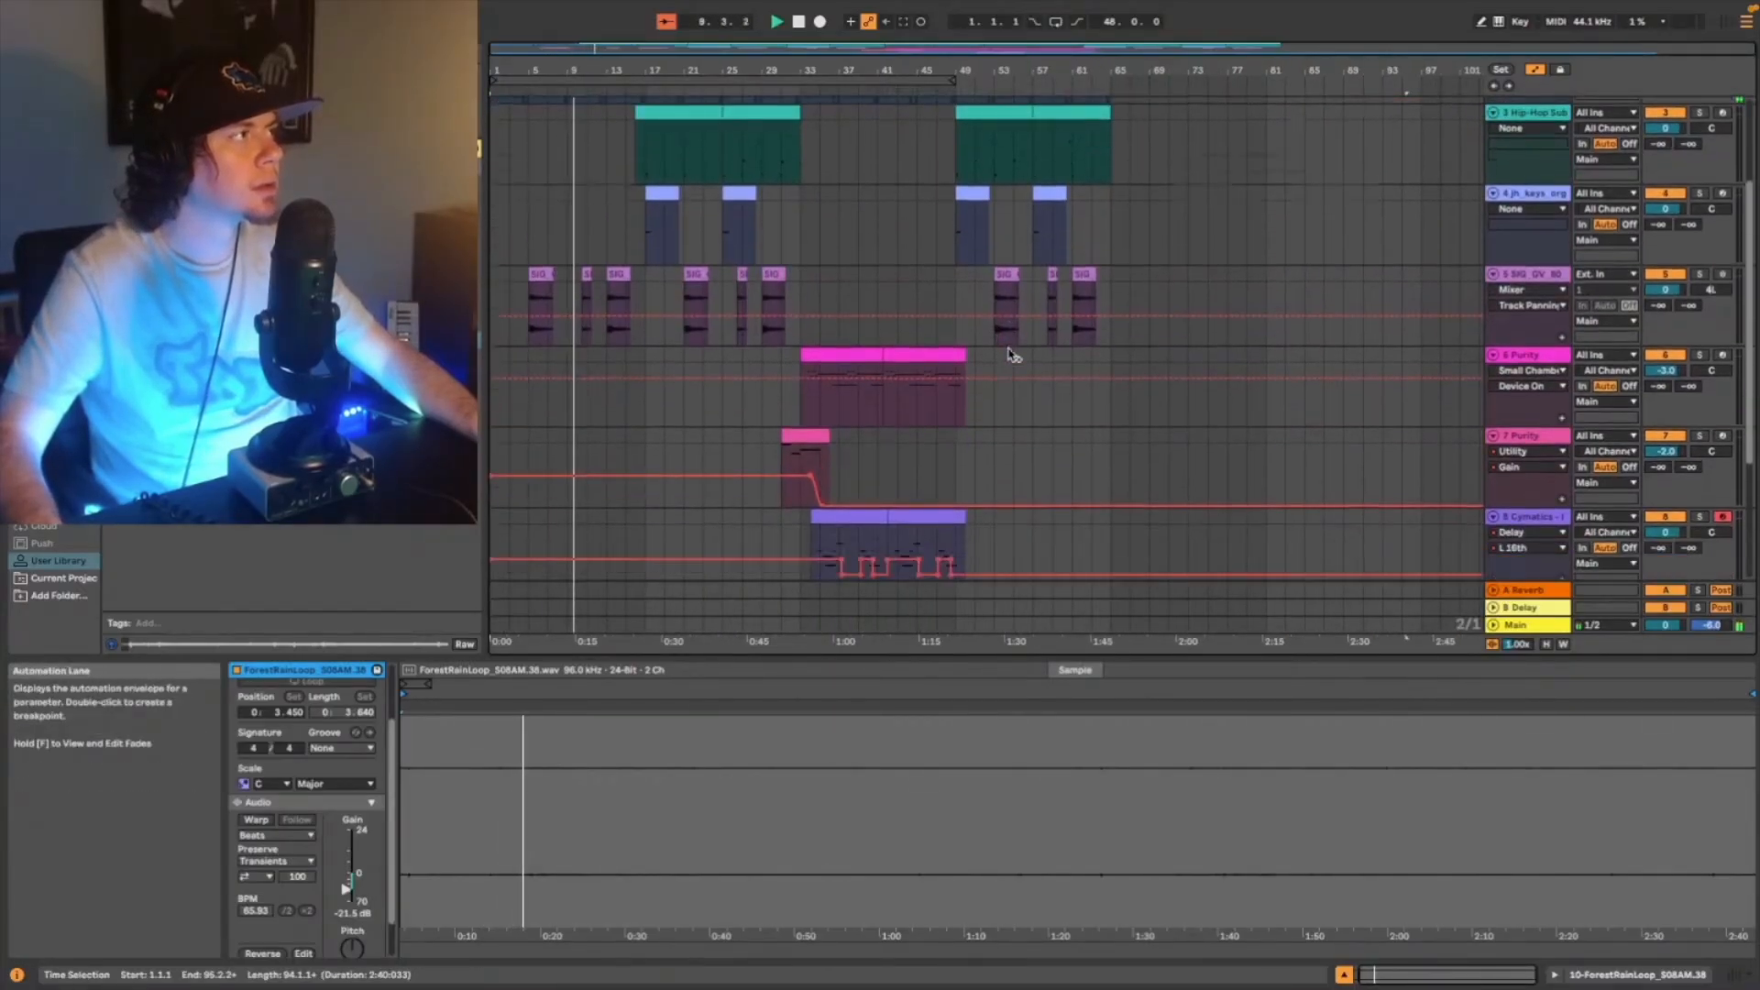
pyautogui.scroll(5, 1013, 330)
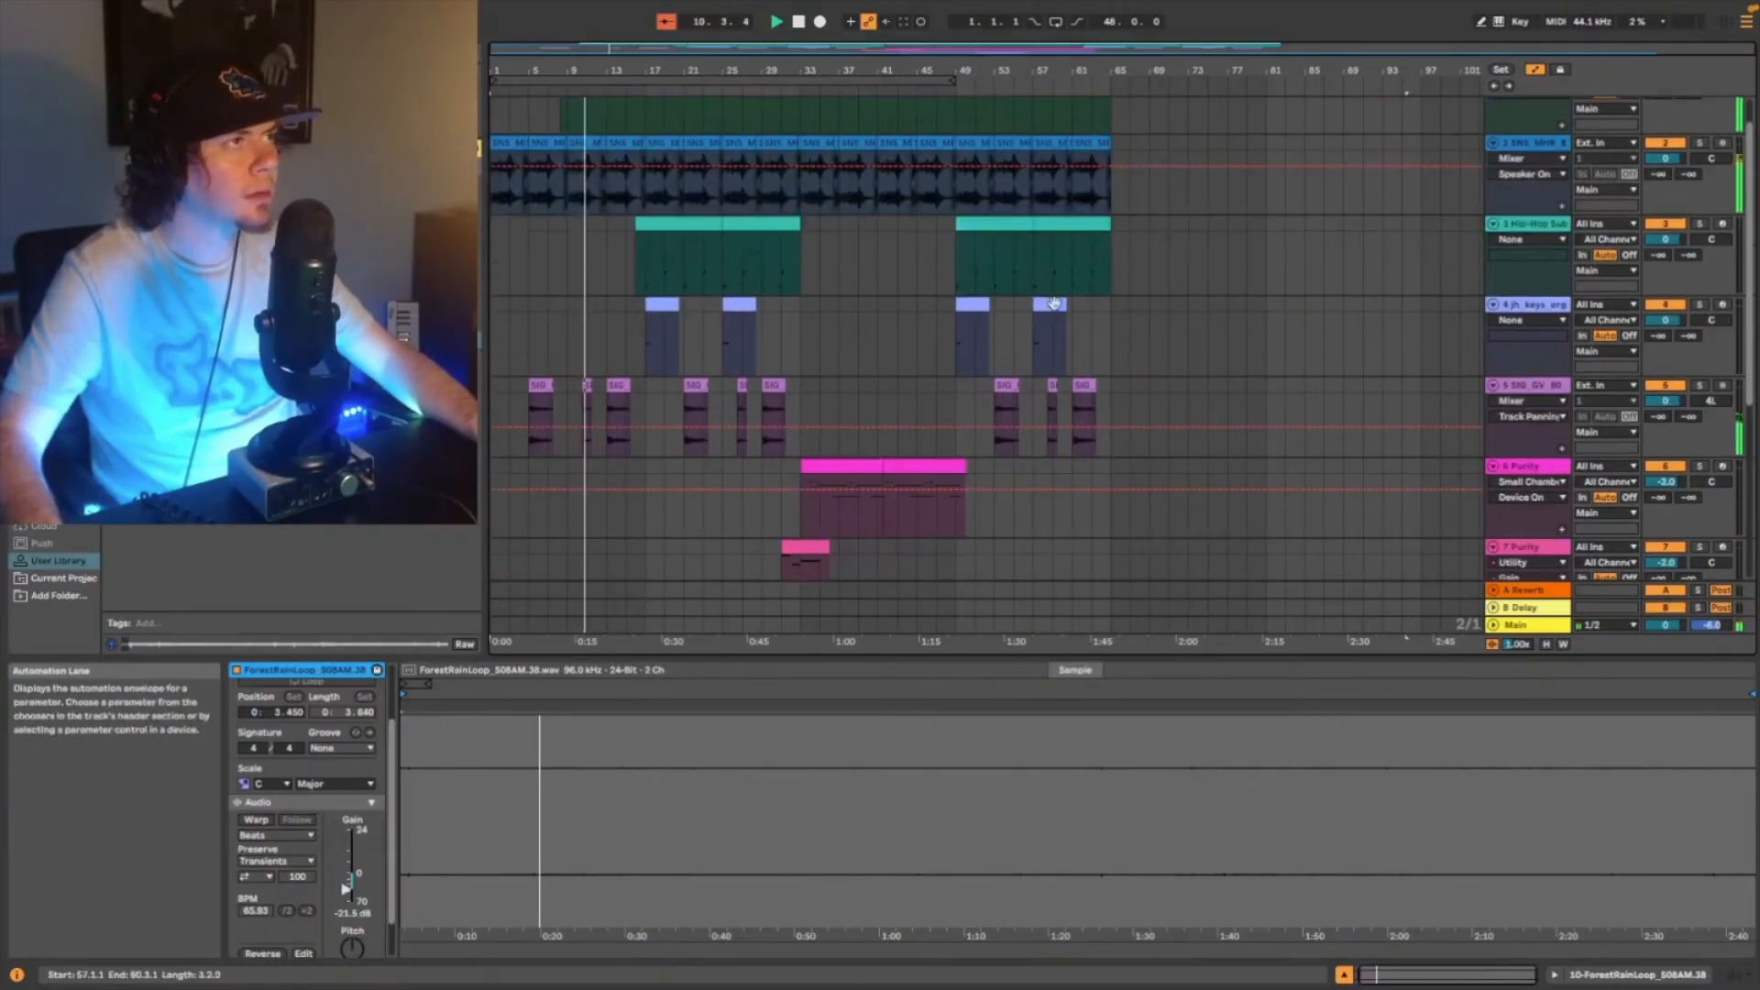
pyautogui.scroll(-10, 1290, 261)
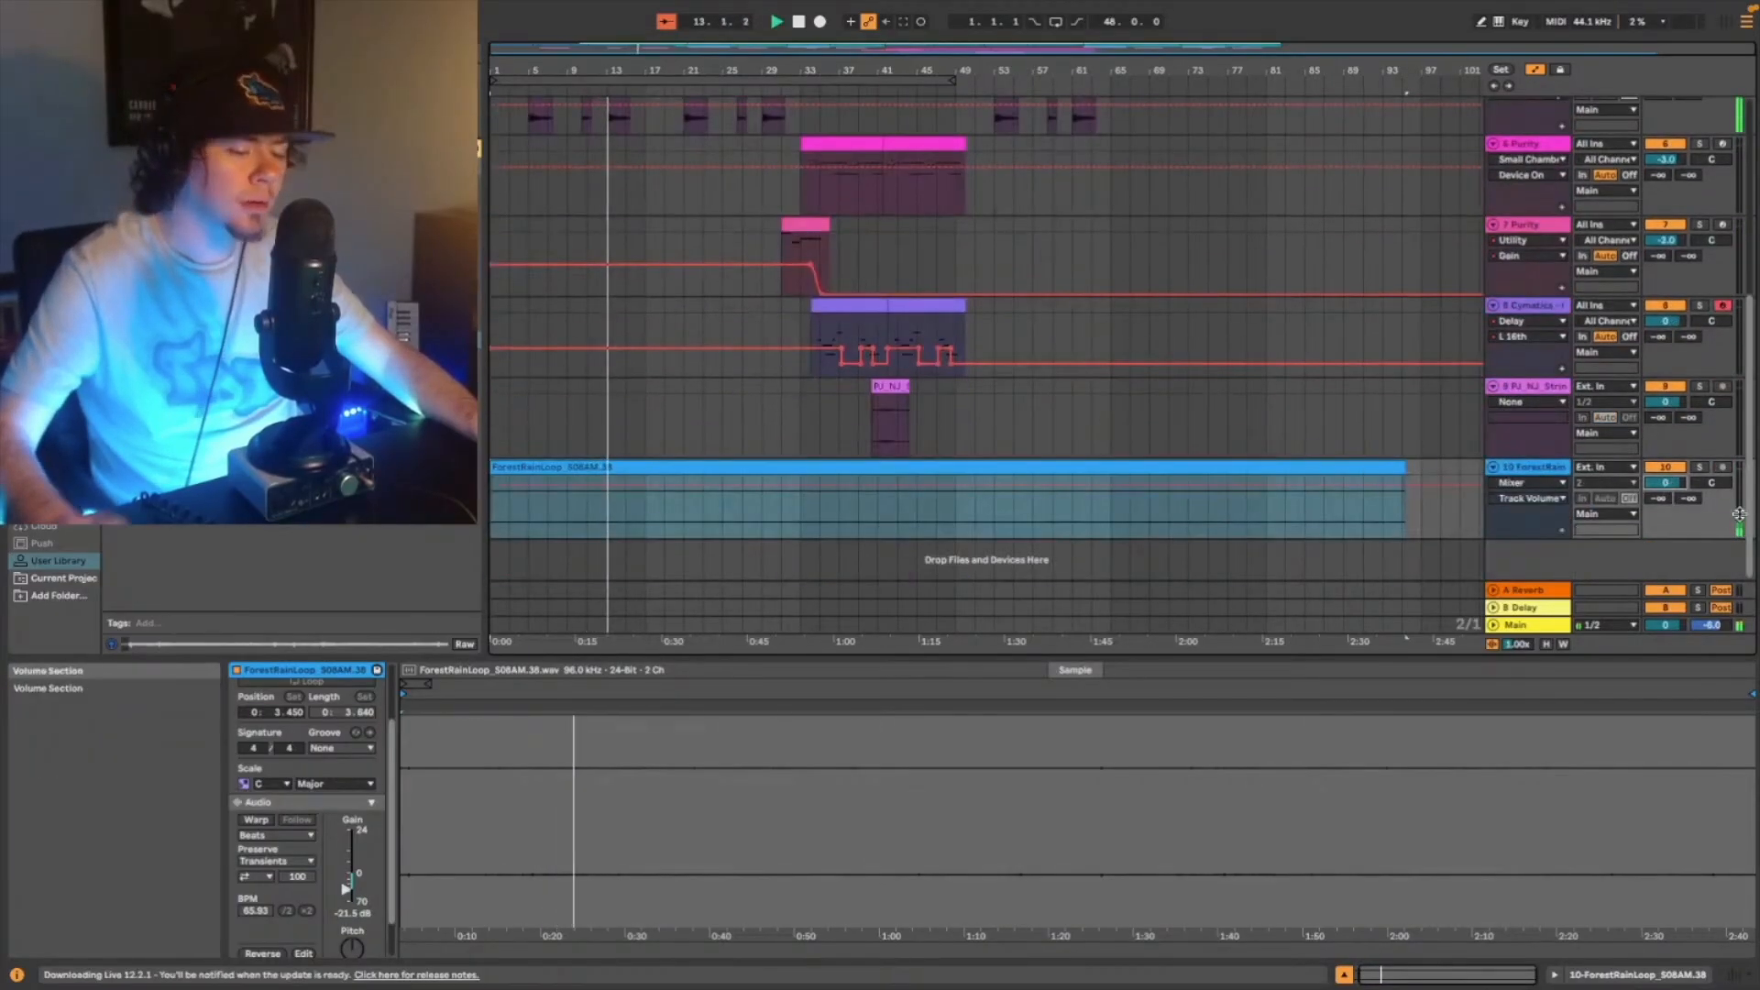
pyautogui.write('-3')
pyautogui.press('Return')
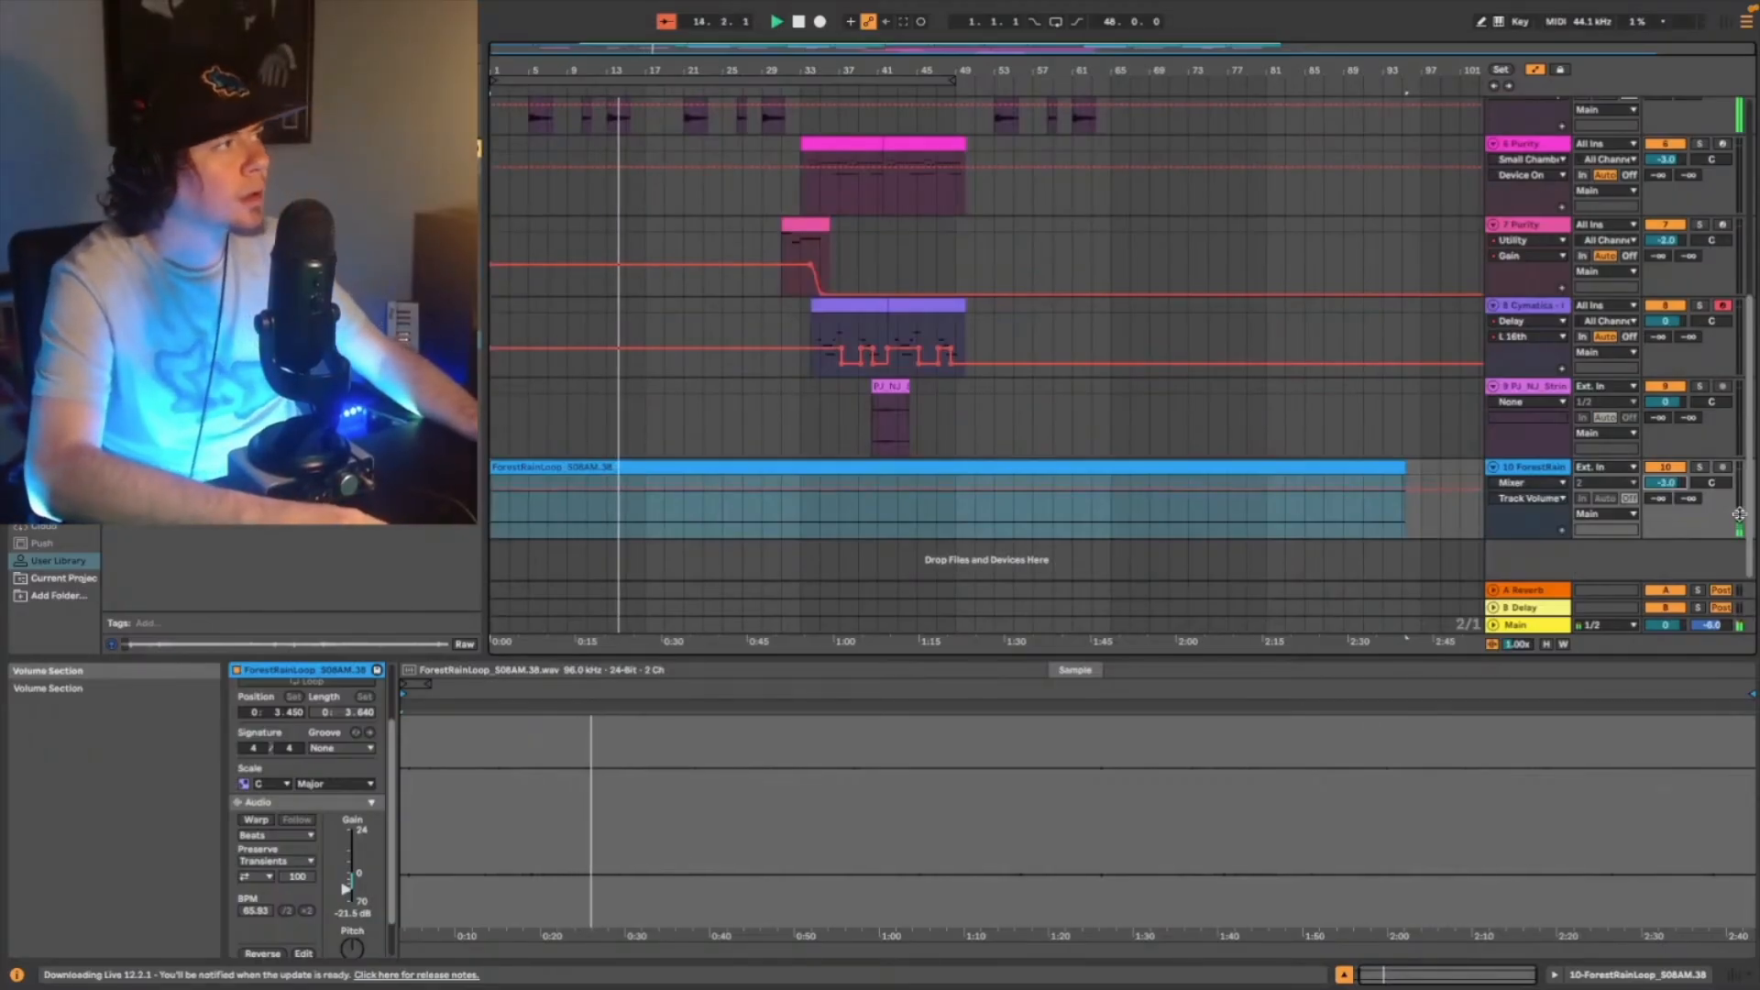
pyautogui.press('Down')
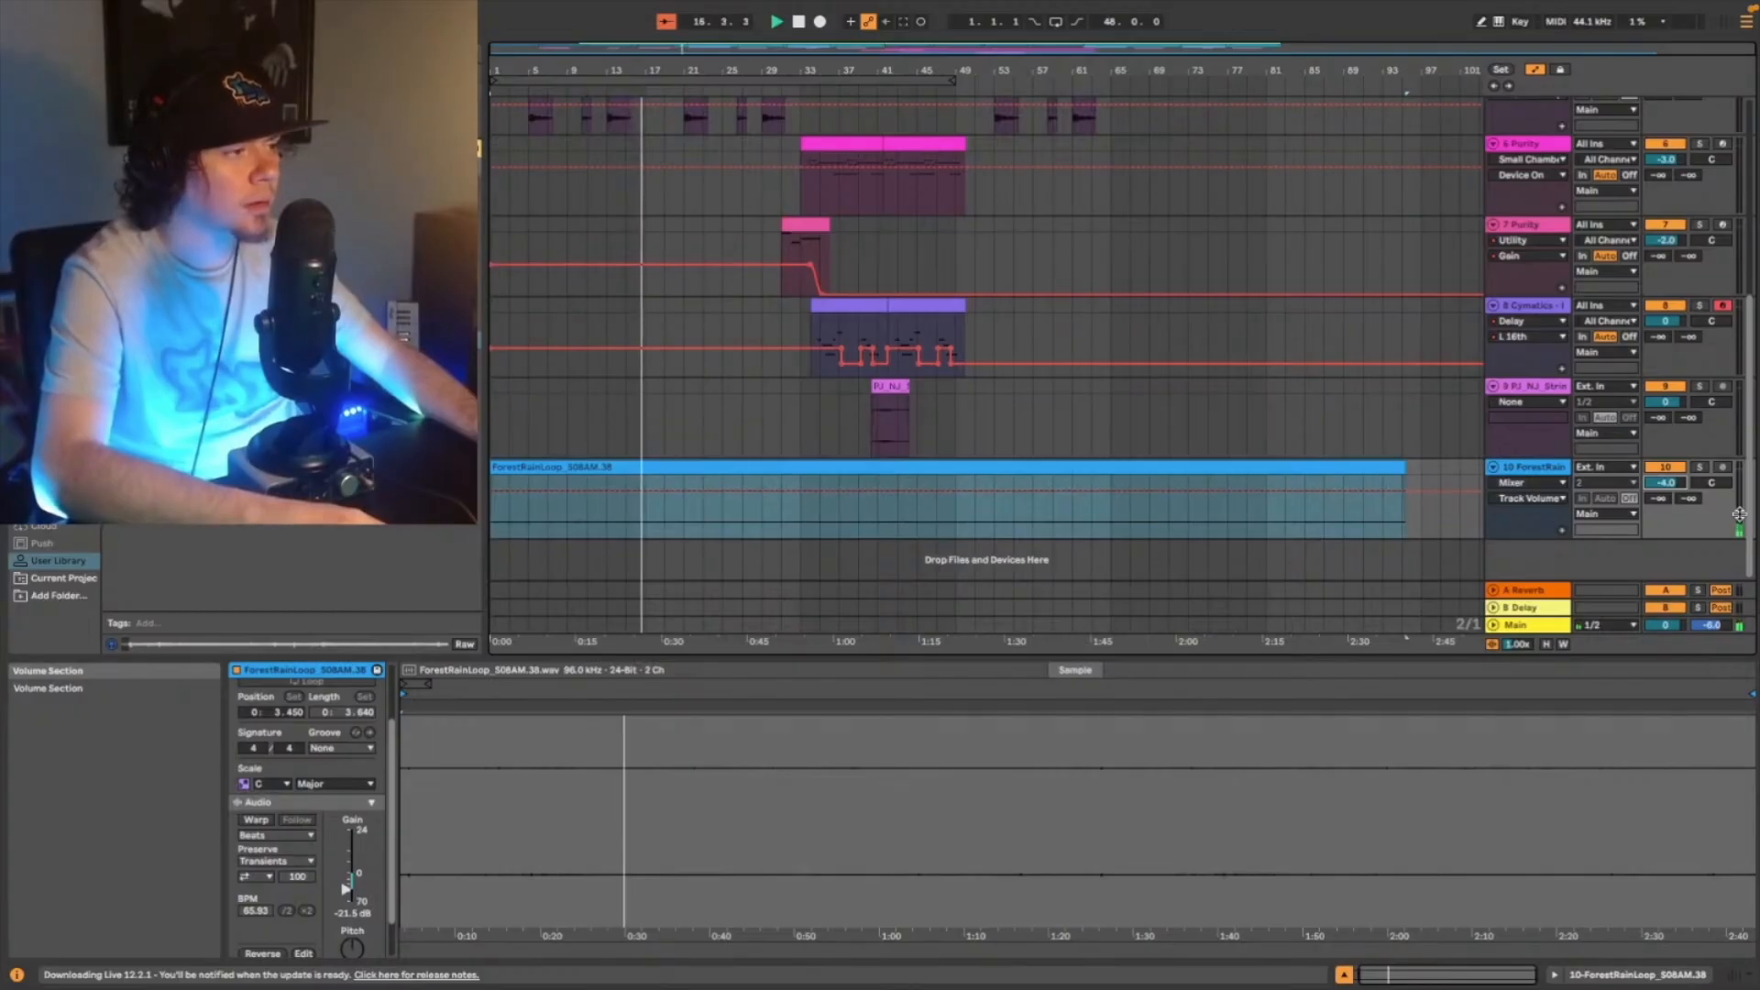
pyautogui.press('Down')
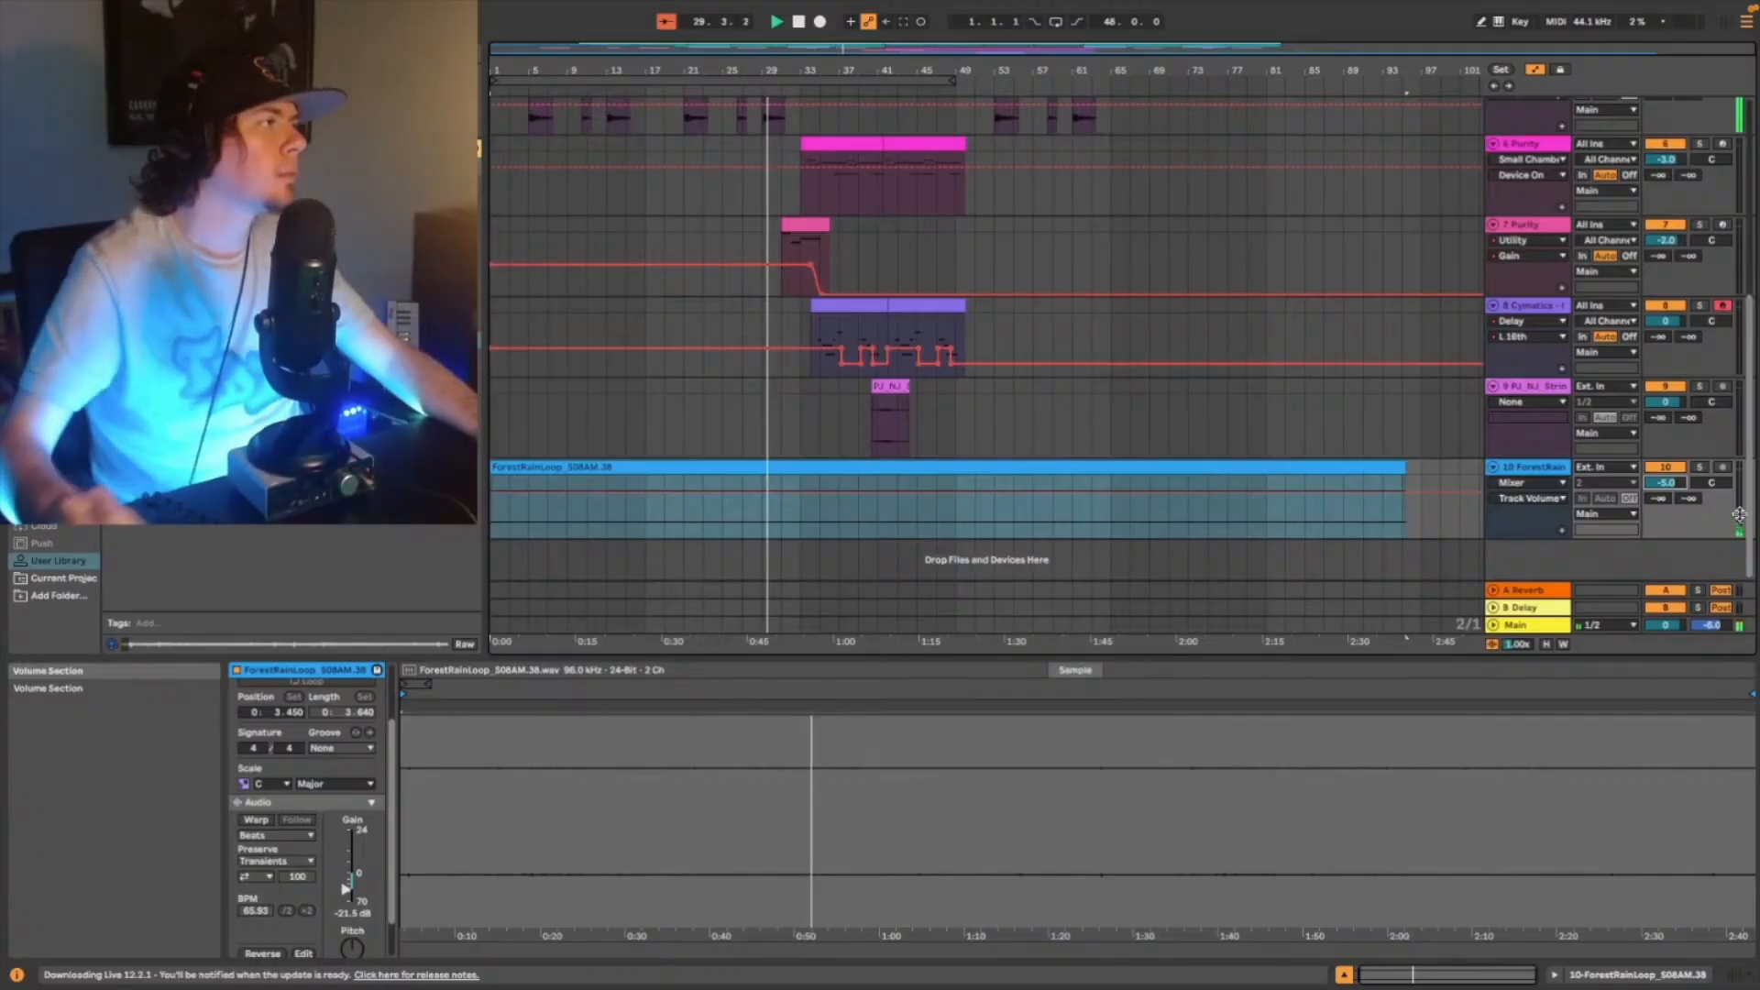
# - Duplicate the piano clips from 33.1.1 to 49.1.1 twice so the piano runs through to bar 81
pyautogui.scroll(3, 1166, 300)
pyautogui.scroll(5, 1166, 300)
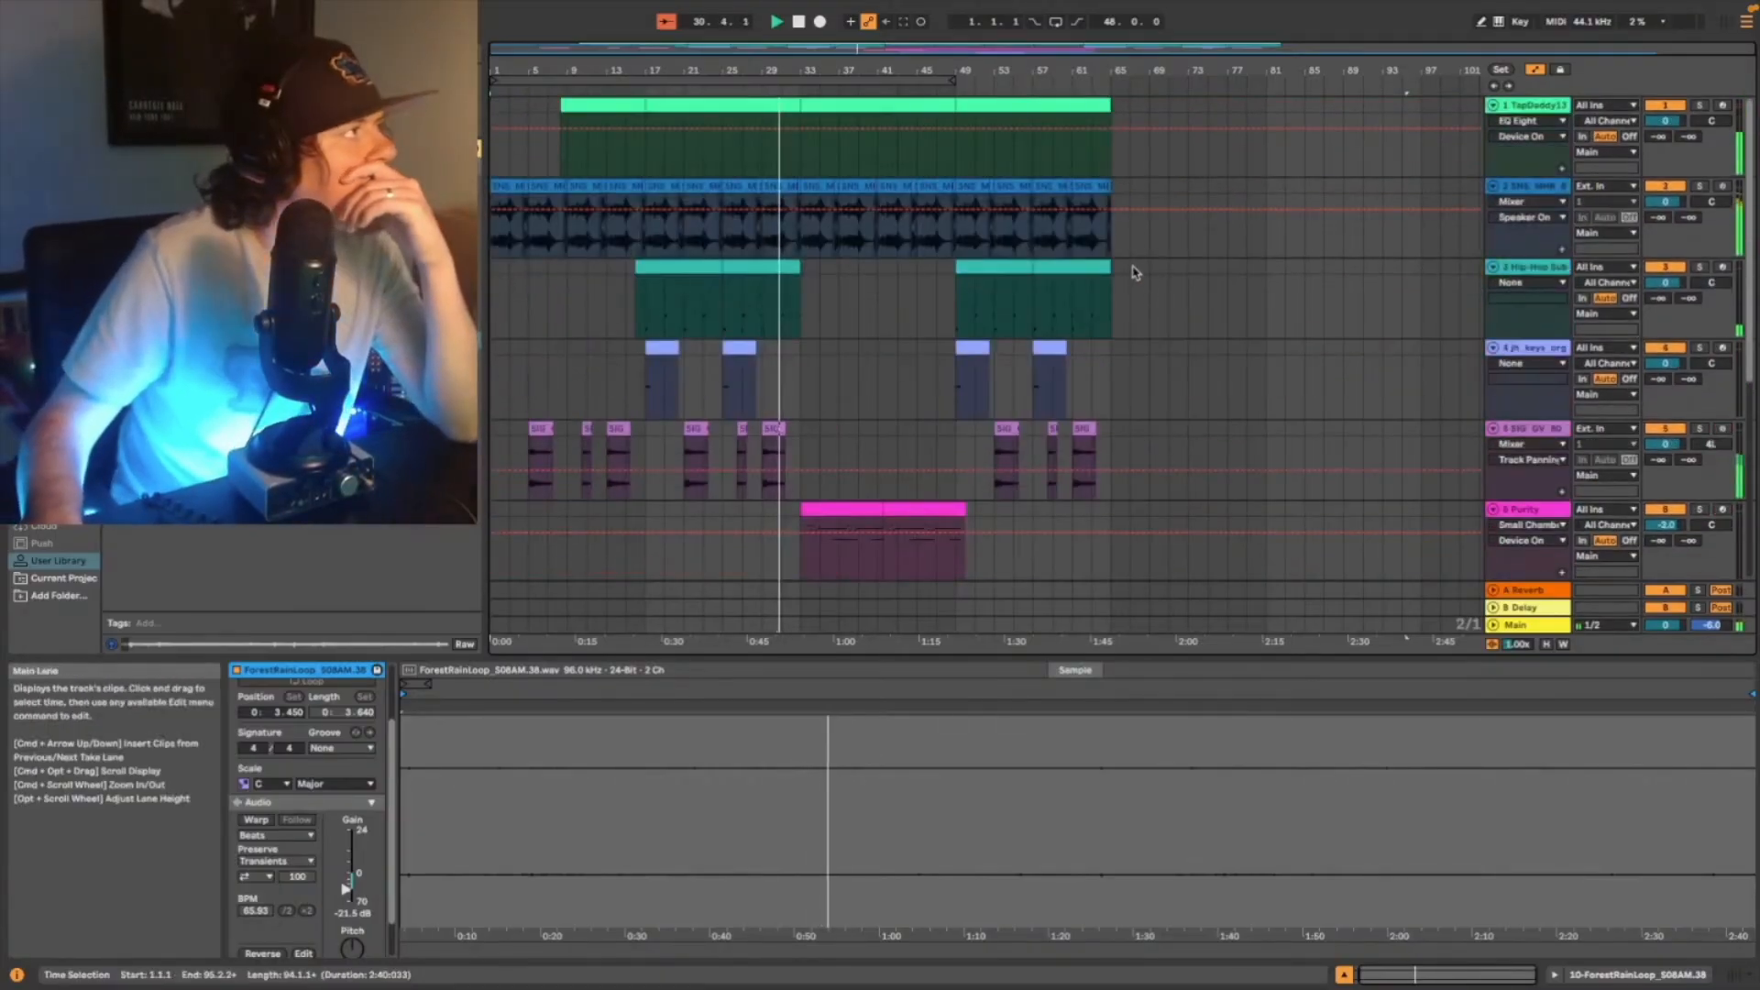
pyautogui.moveTo(803, 237); pyautogui.dragTo(953, 195)
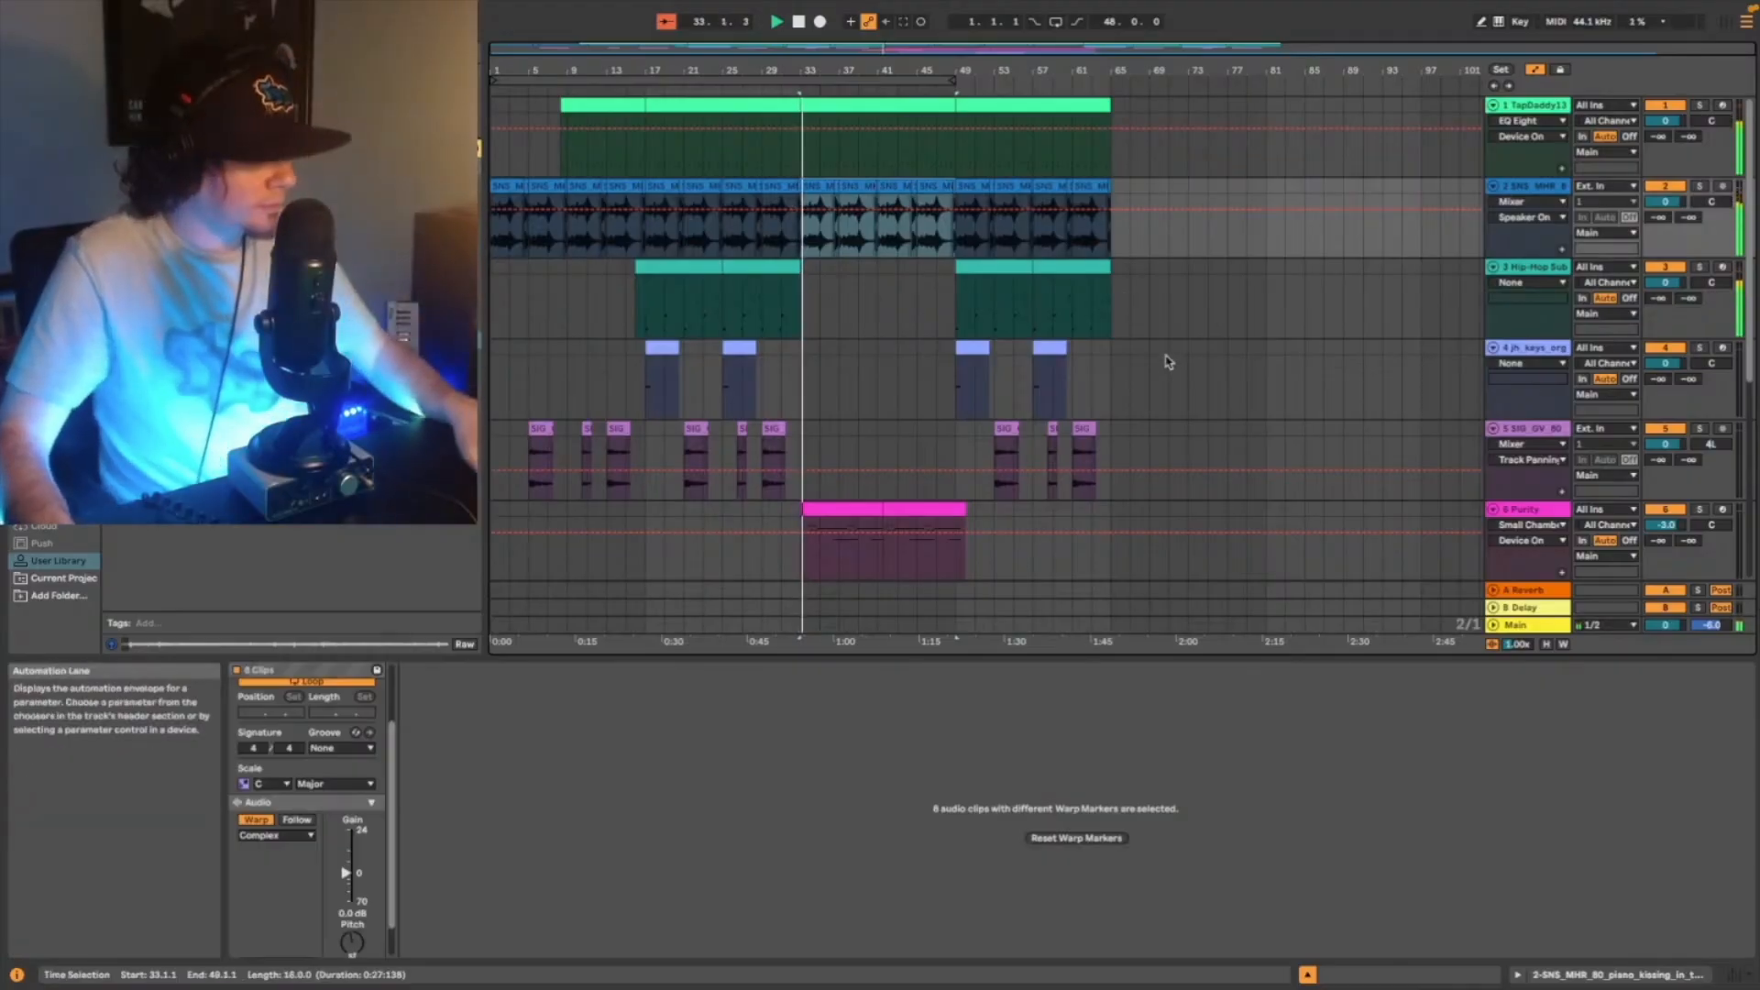
pyautogui.hotkey('ctrl', 'd')
pyautogui.hotkey('ctrl', 'd')
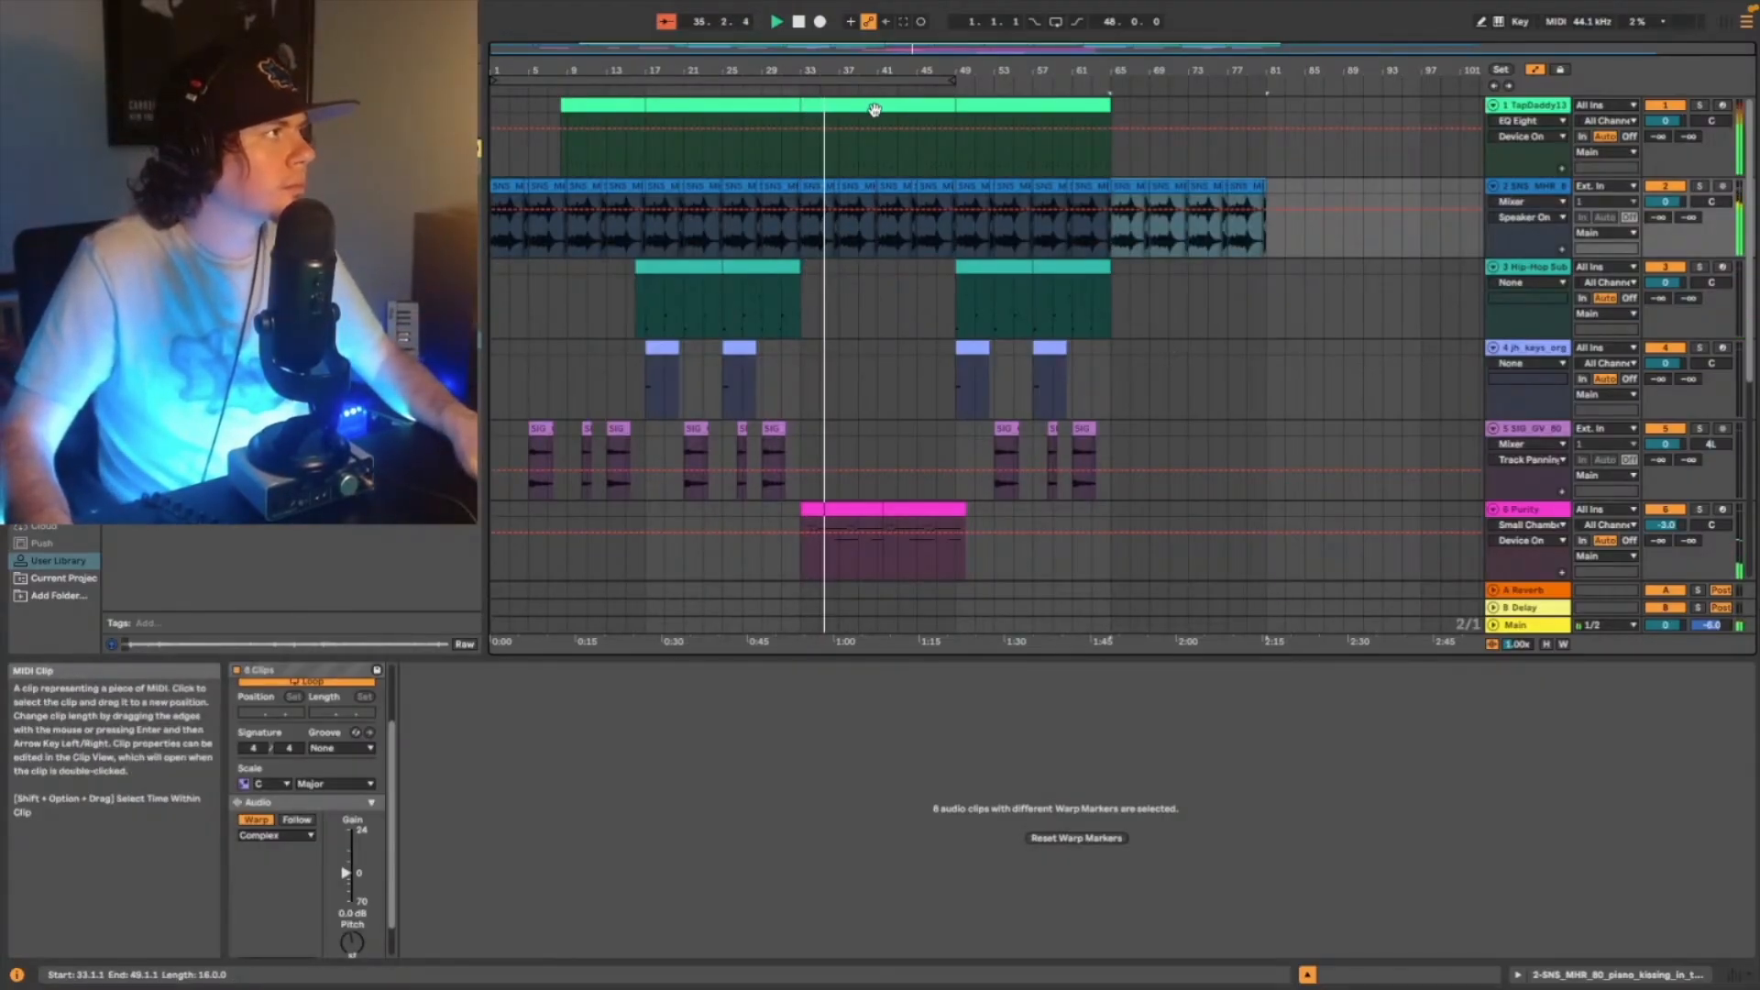
# - Lower the strings one-shot track's volume to -3 dB
pyautogui.scroll(-7, 990, 302)
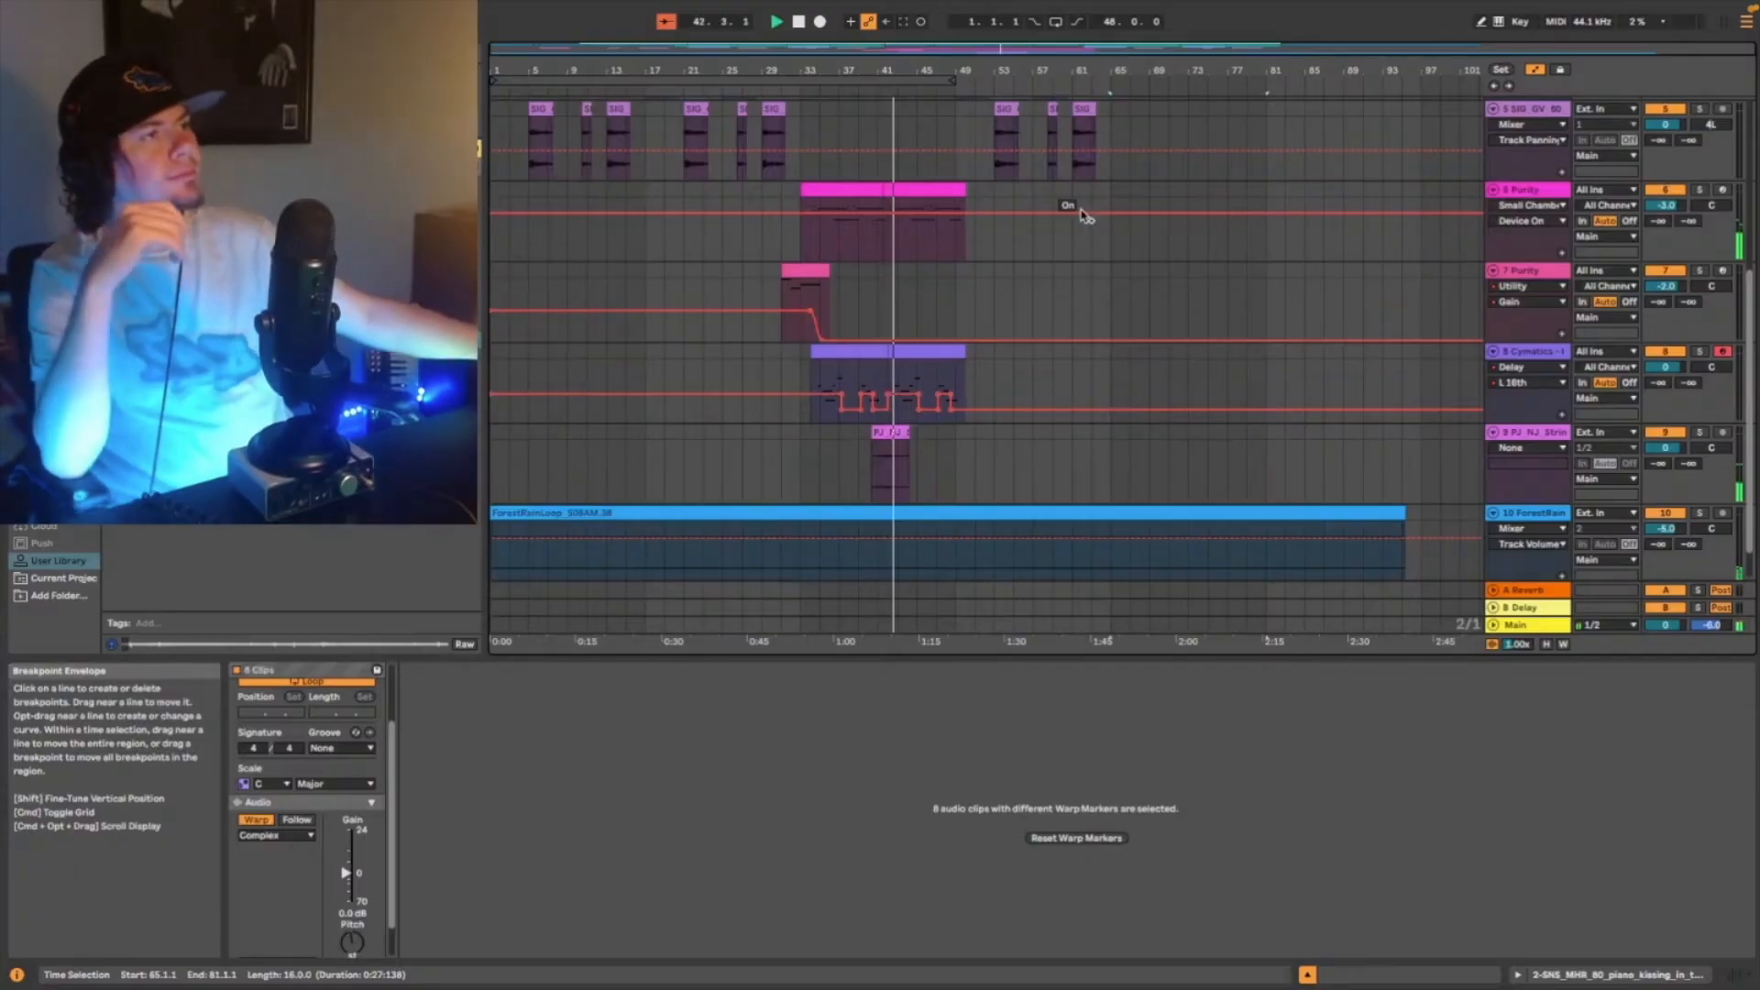
pyautogui.click(1667, 448)
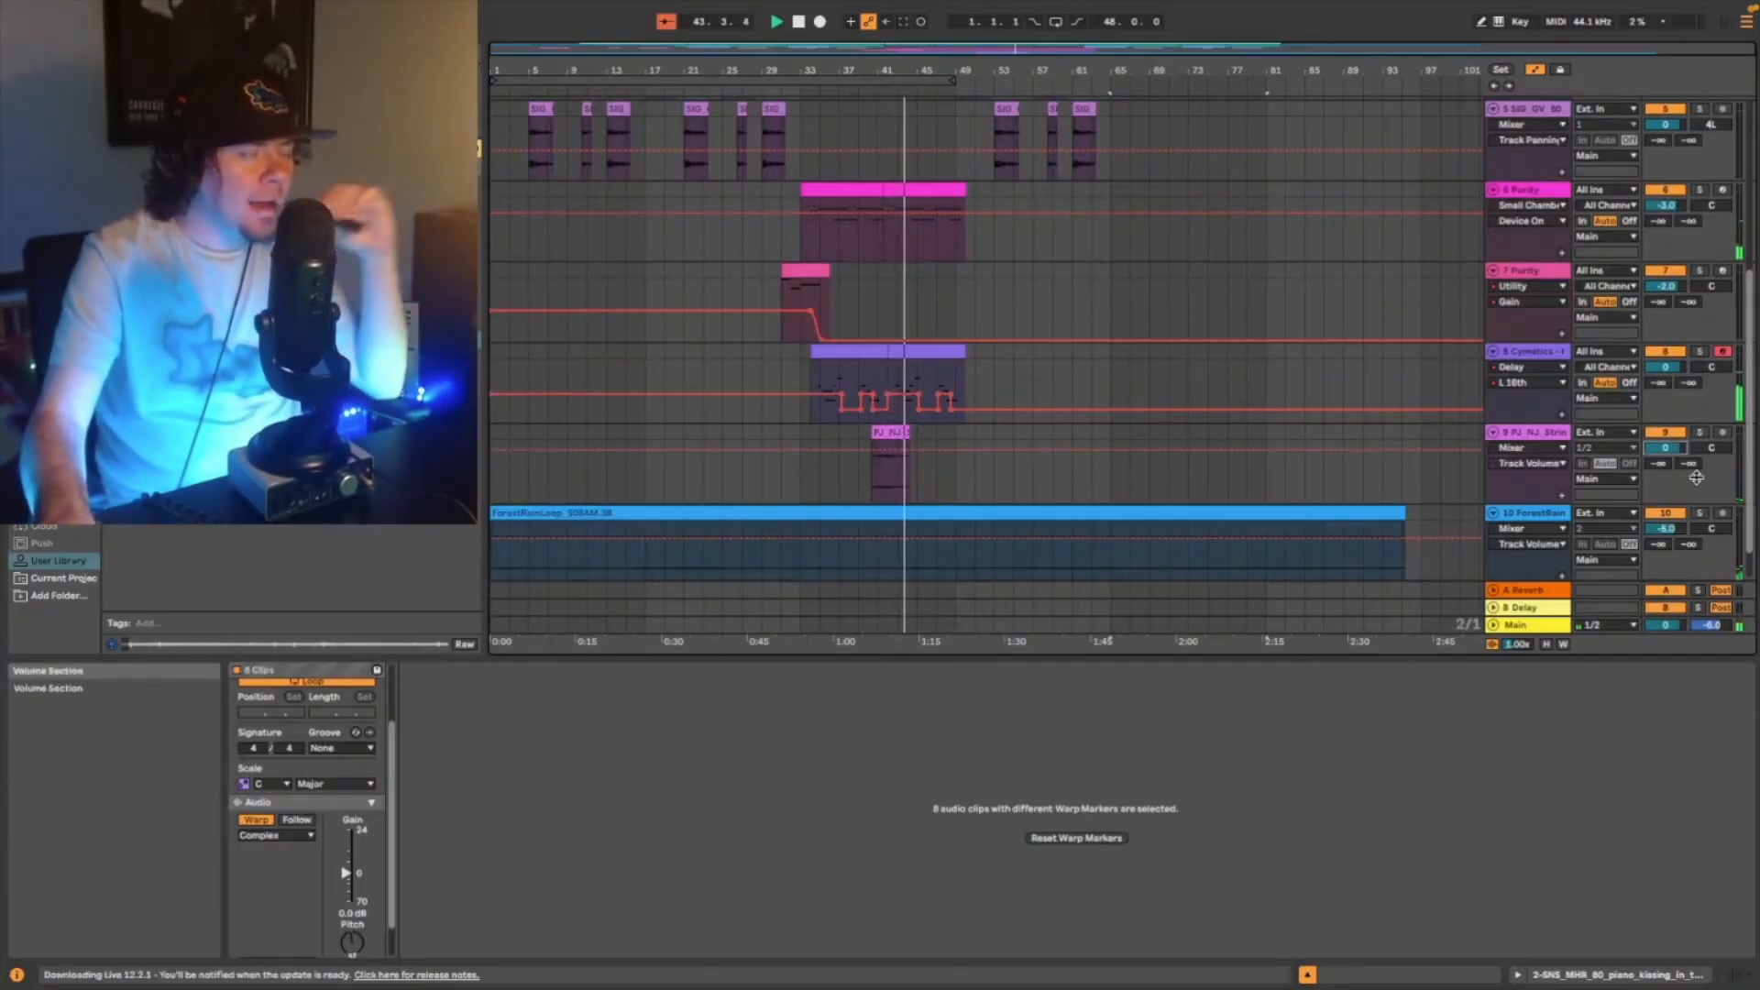
pyautogui.press('Down')
pyautogui.press('Down')
pyautogui.press('Down')
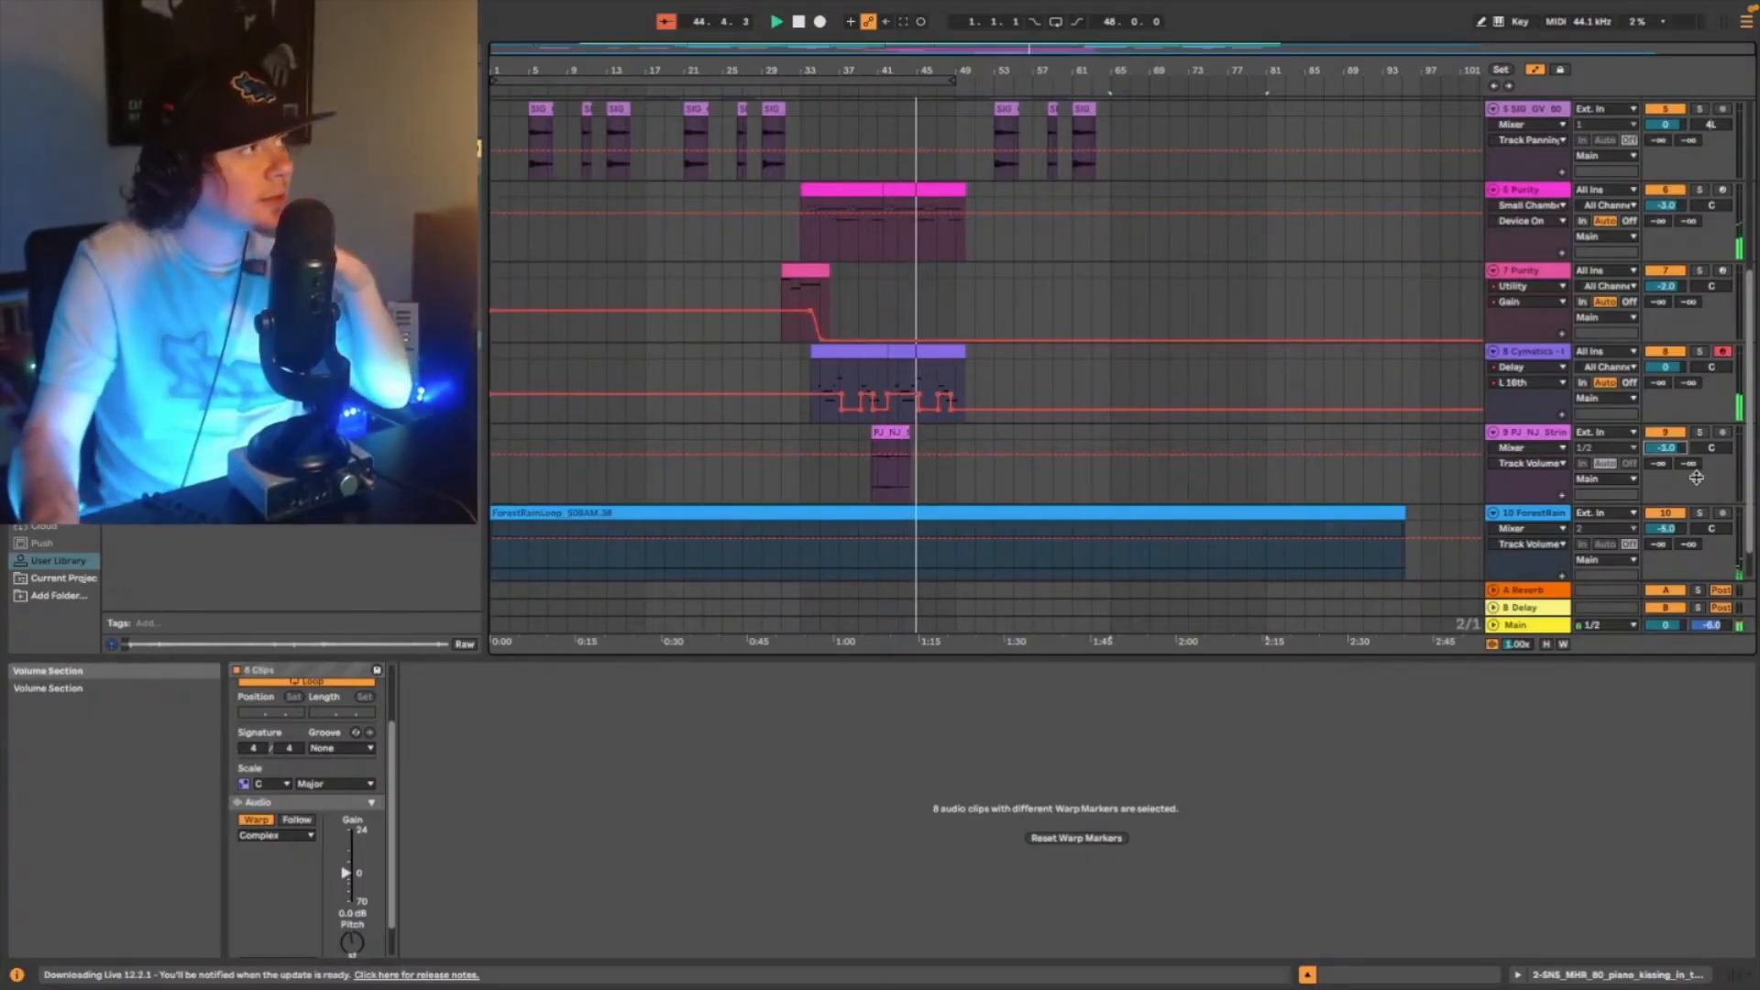
# - Review all tracks from the drums down to the forest rain while playback runs through the last section
pyautogui.scroll(-1, 1238, 428)
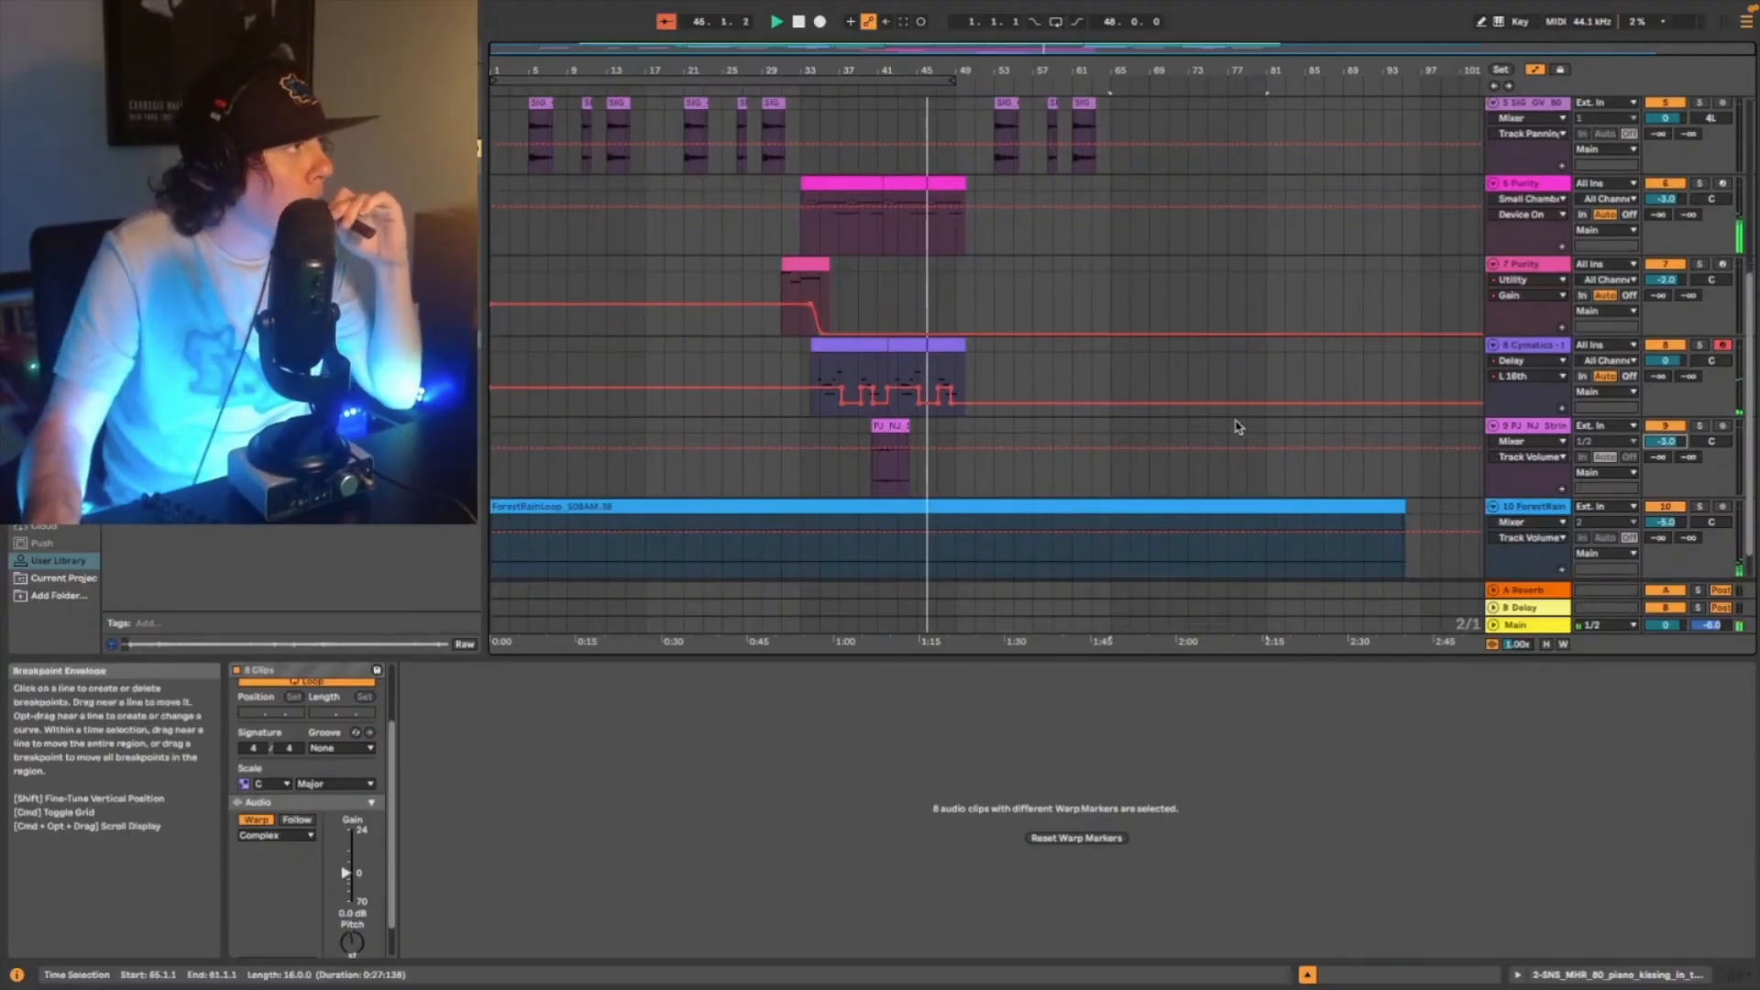
pyautogui.scroll(-3, 1247, 433)
pyautogui.scroll(4, 1259, 438)
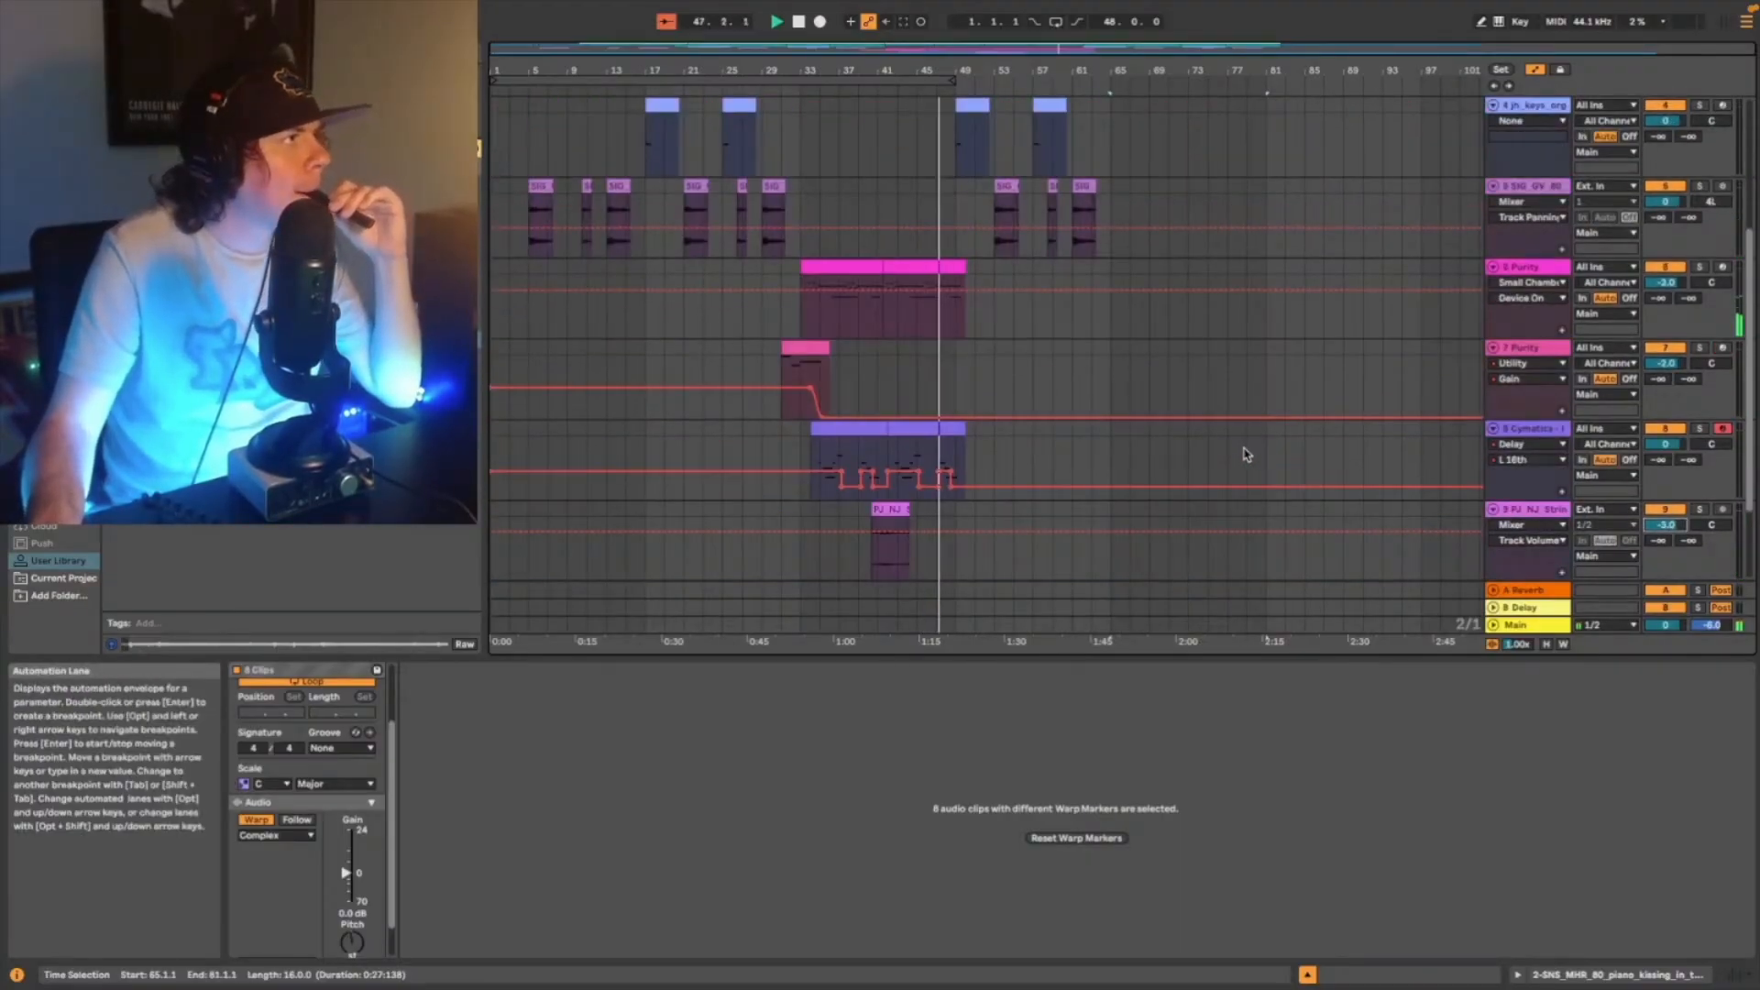
pyautogui.scroll(12, 1206, 454)
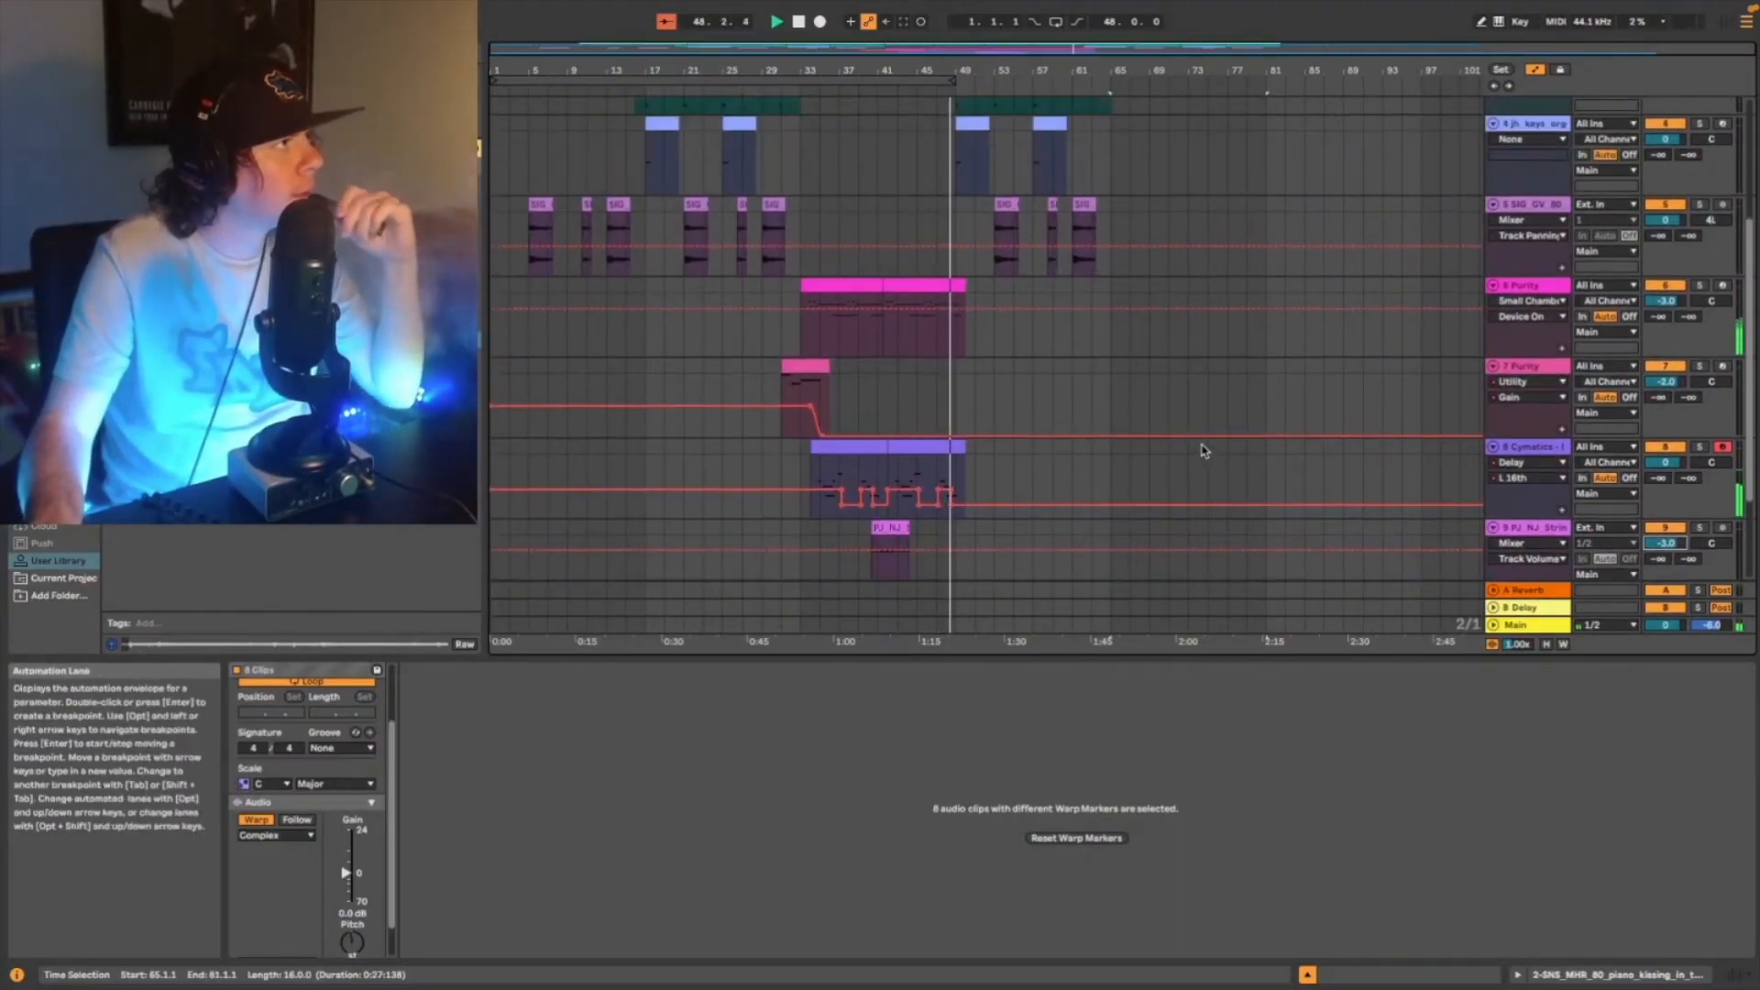
pyautogui.scroll(2, 1194, 450)
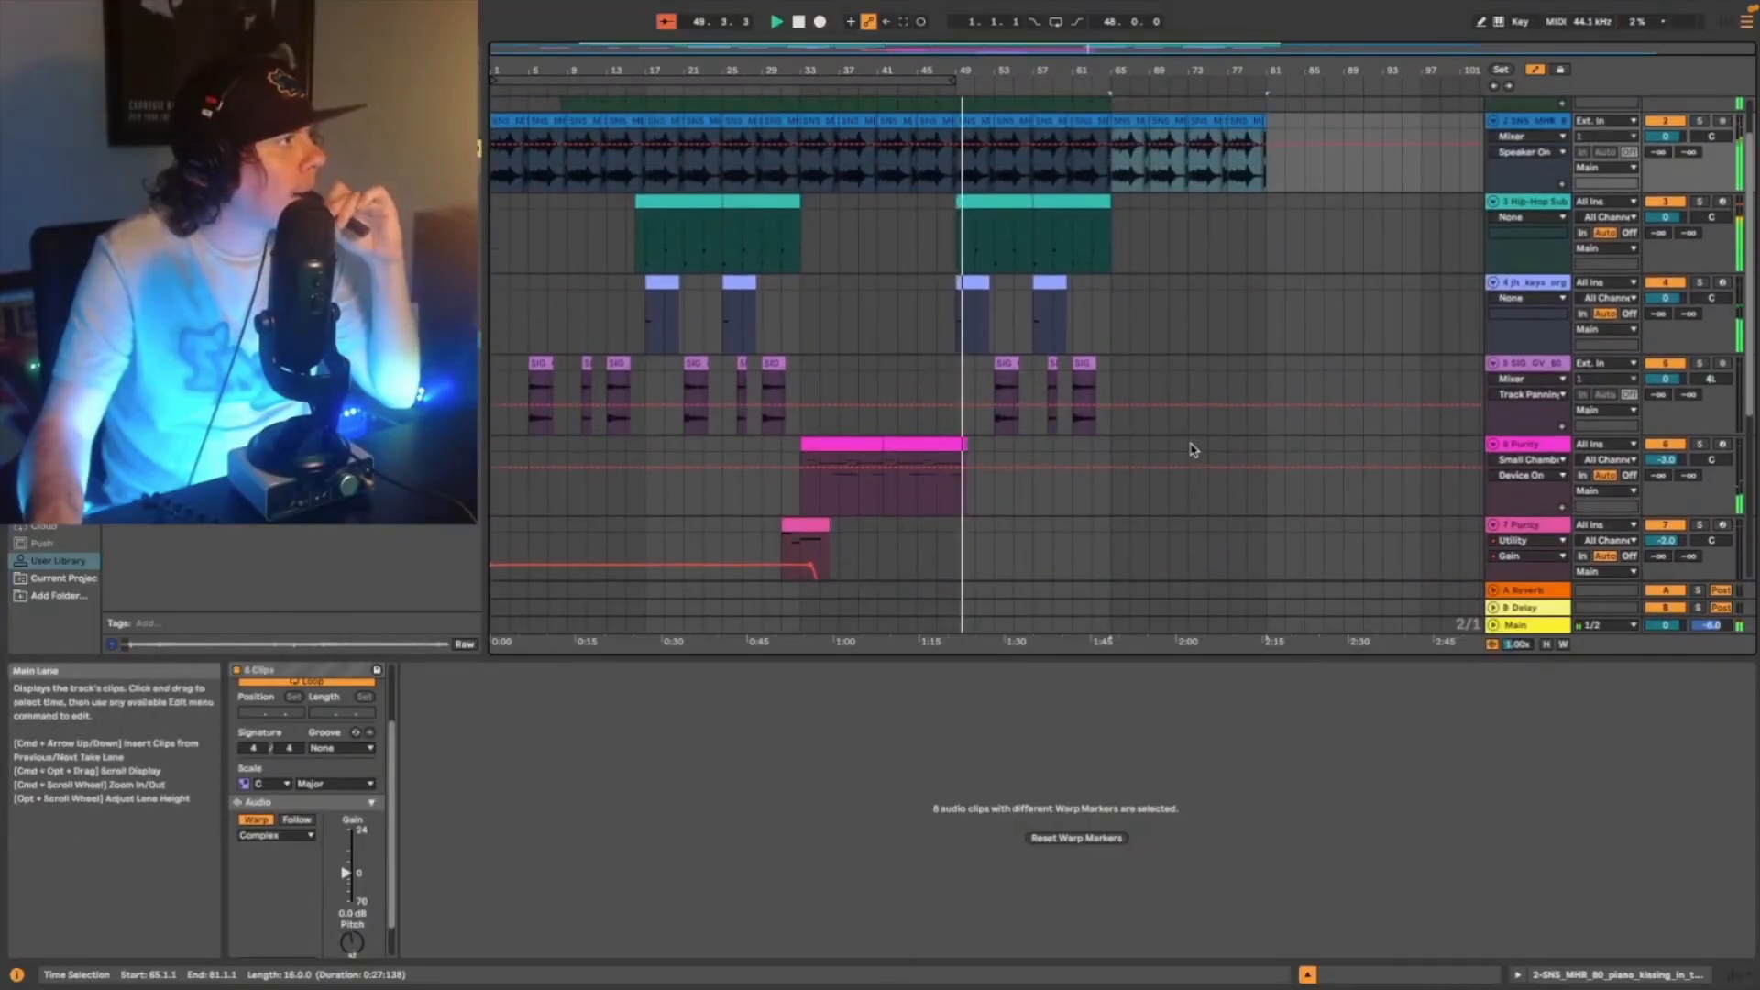
pyautogui.scroll(1, 1192, 453)
pyautogui.scroll(1, 1182, 461)
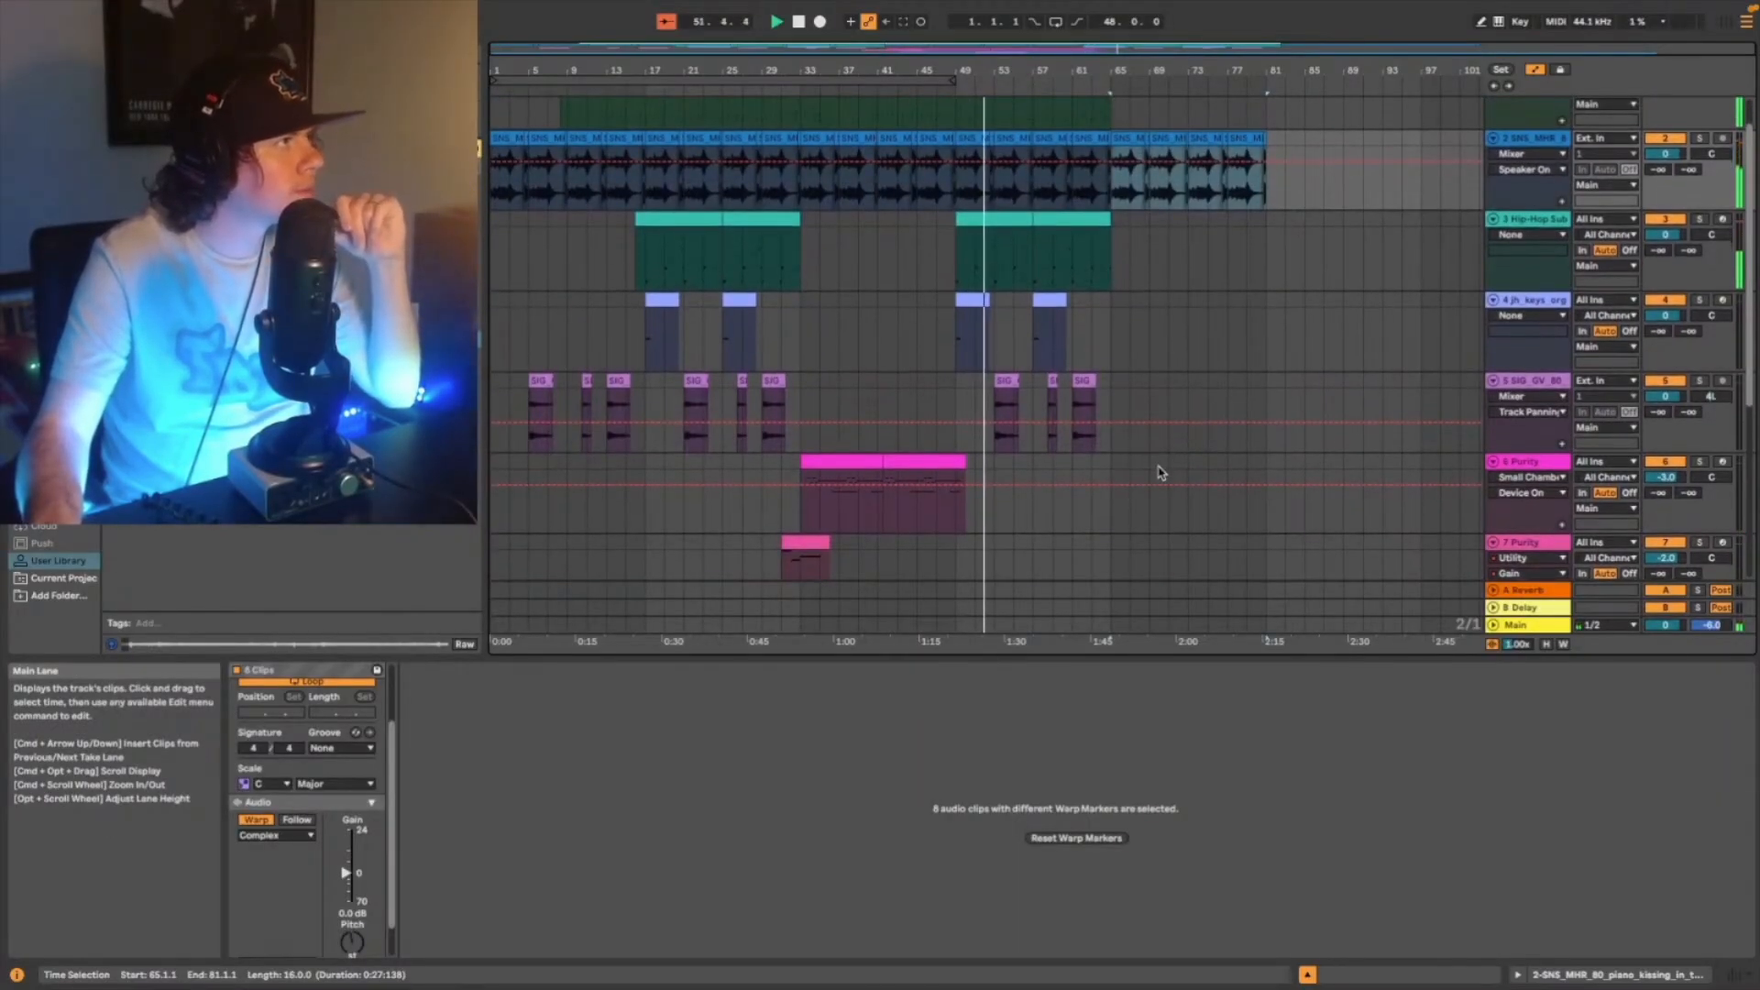
pyautogui.scroll(-15, 1159, 472)
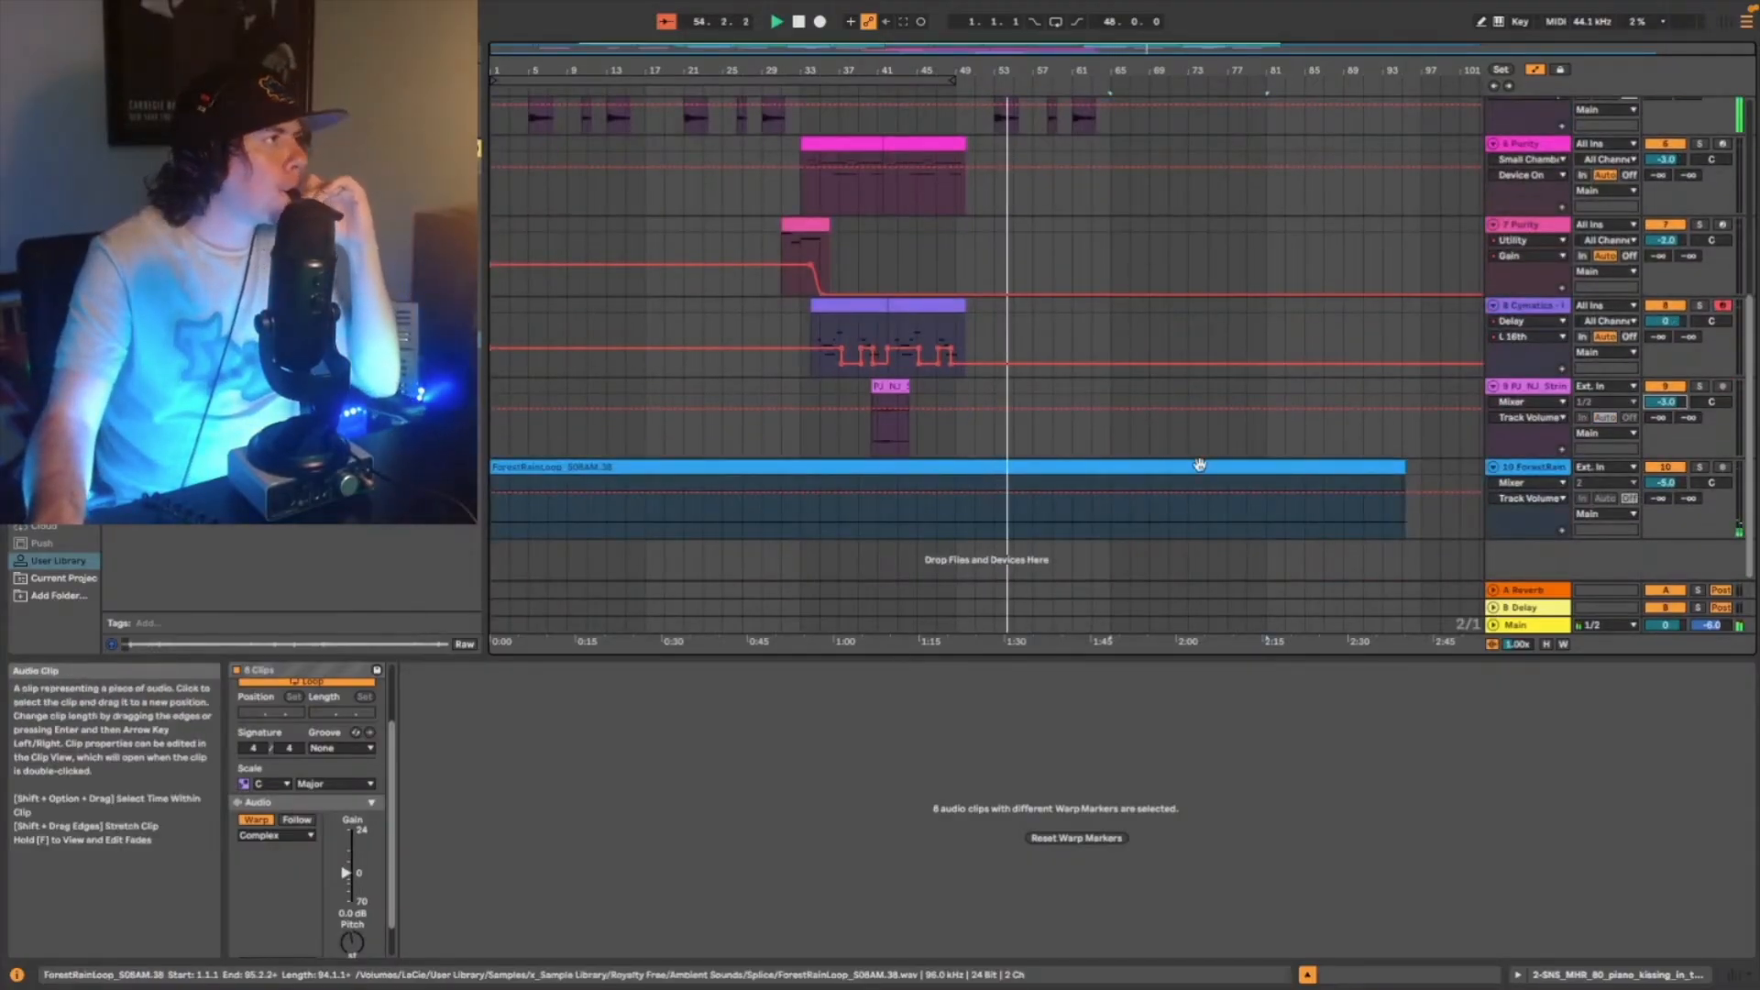
pyautogui.scroll(14, 1196, 458)
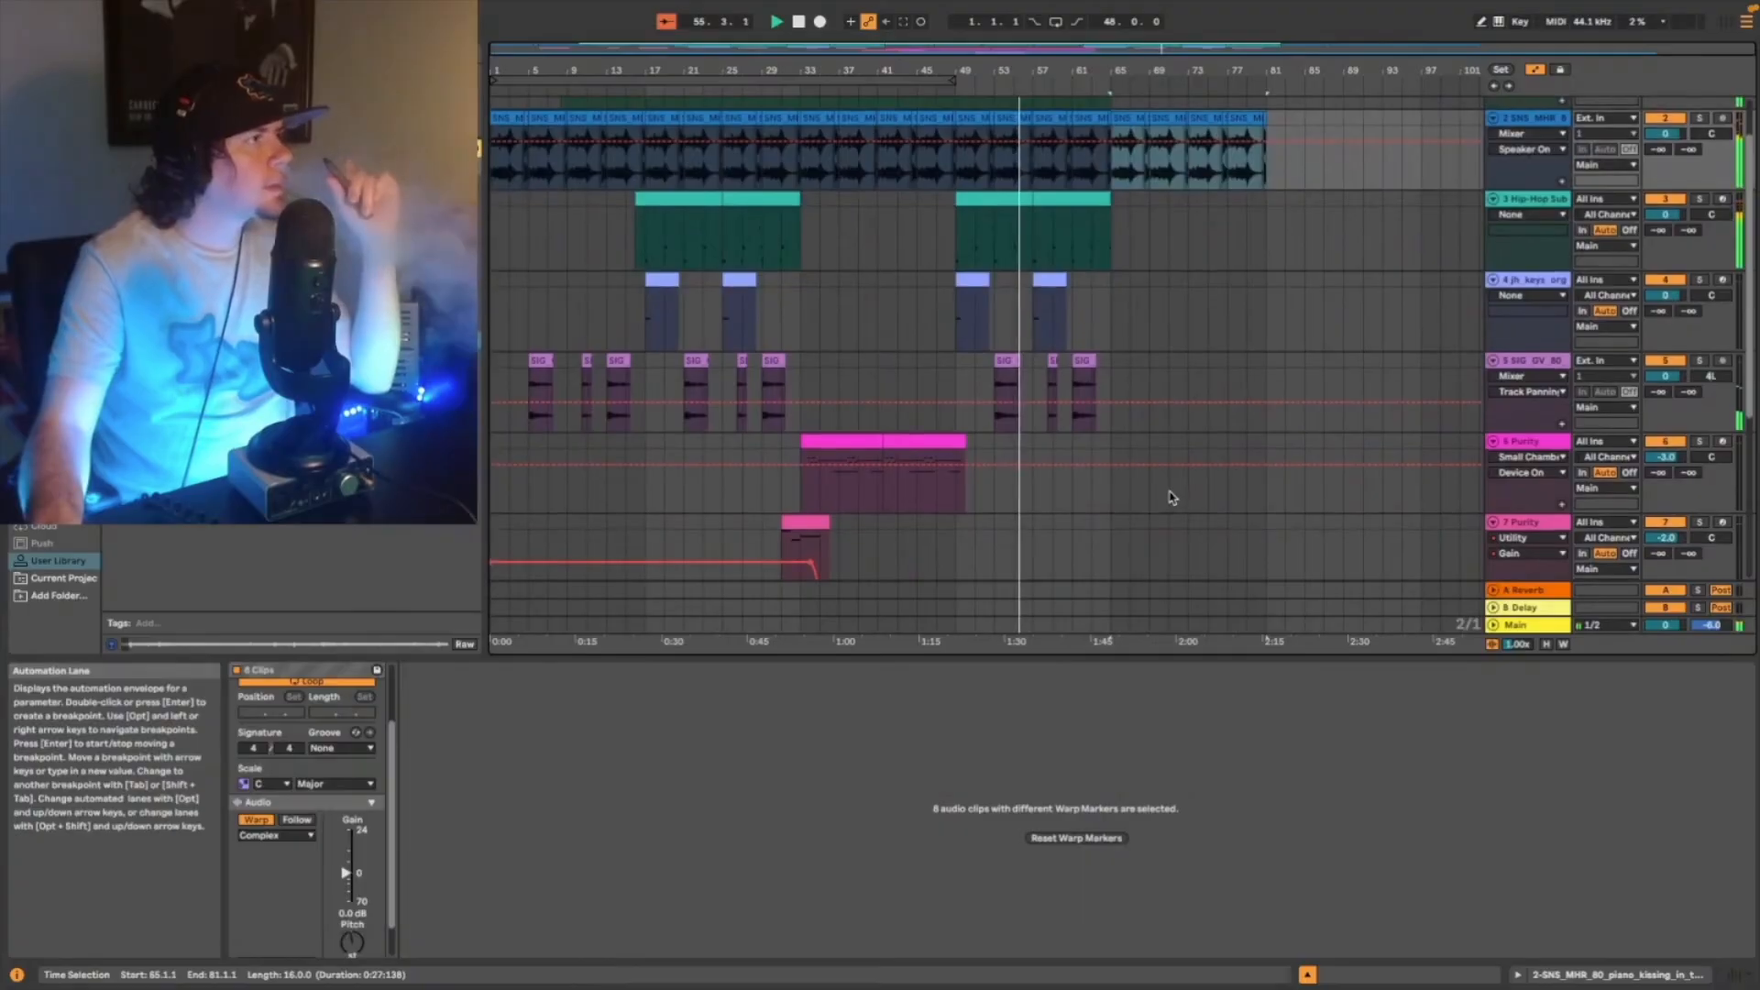
pyautogui.scroll(4, 1171, 495)
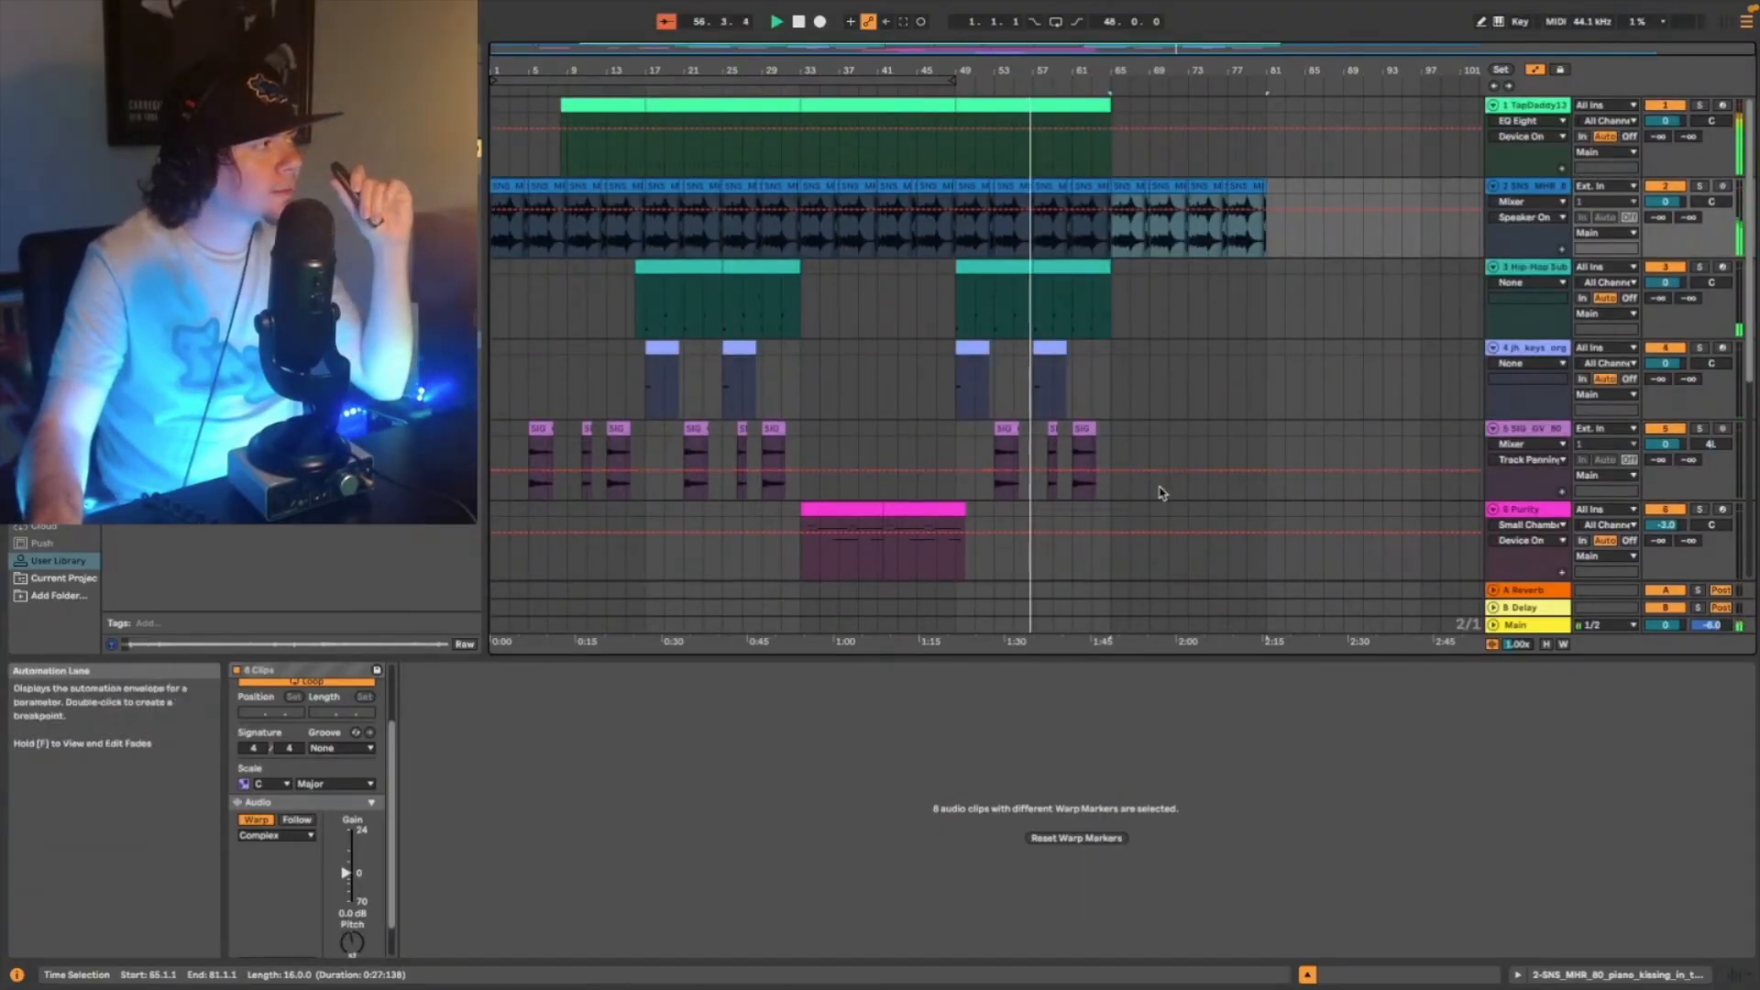
pyautogui.scroll(-17, 1164, 481)
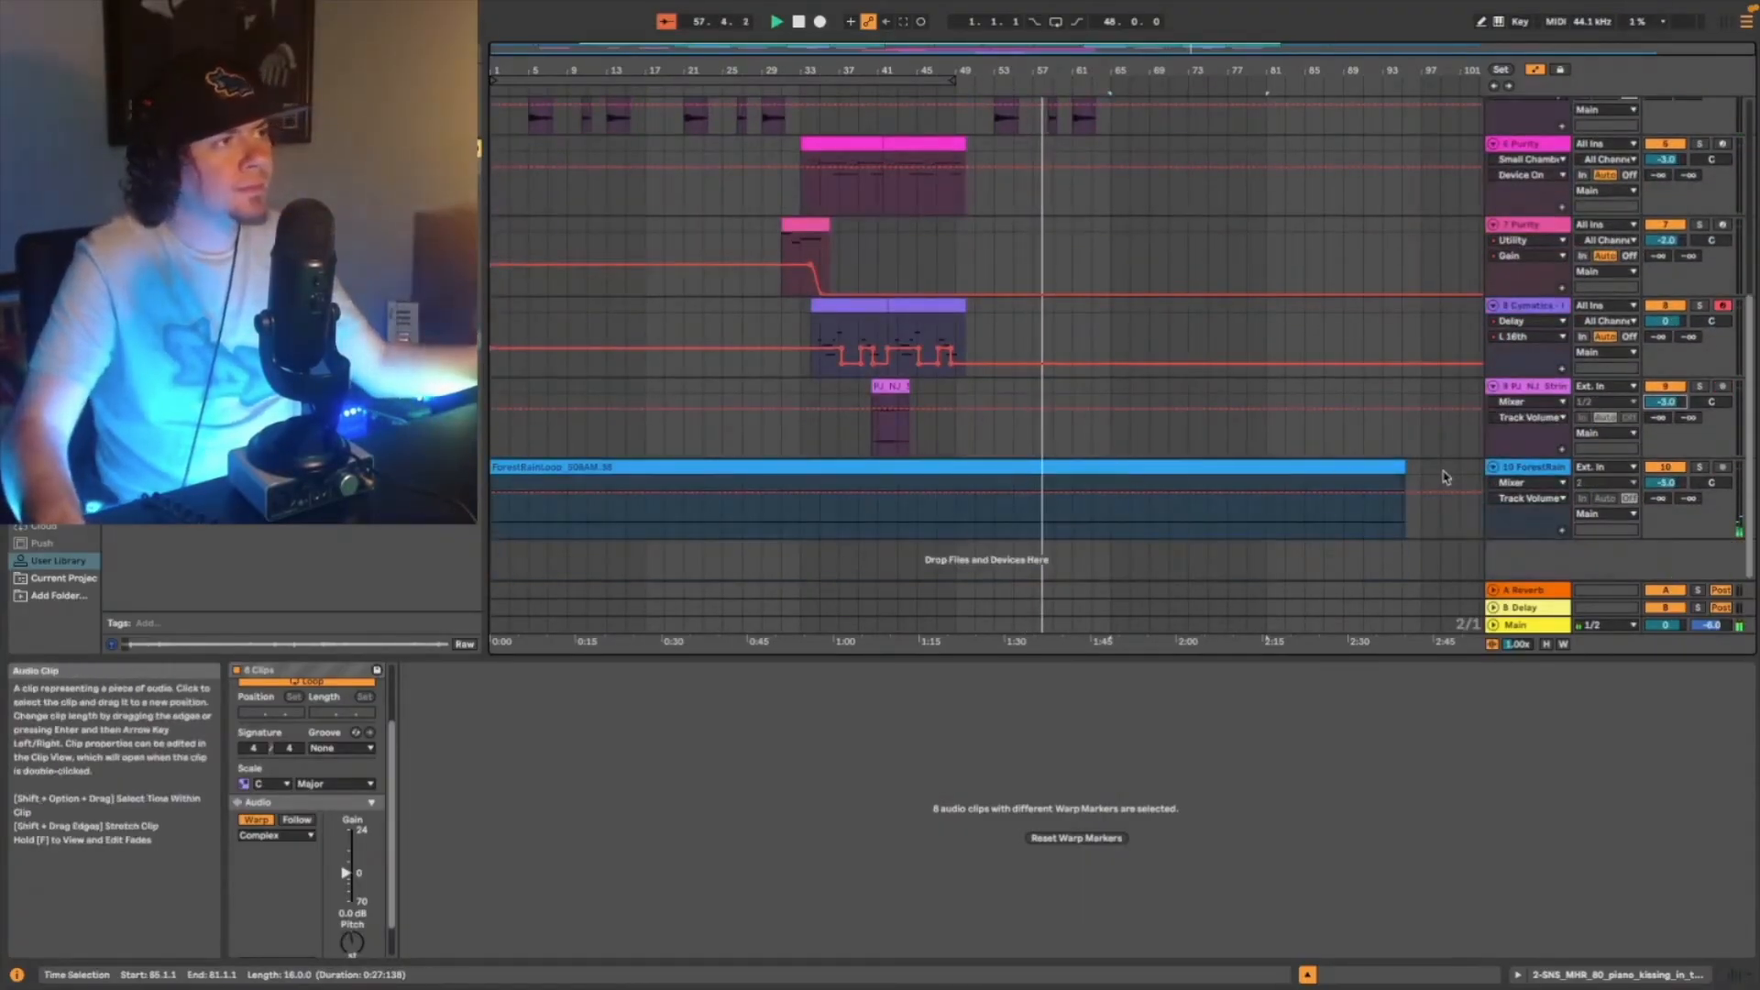
pyautogui.click(1531, 390)
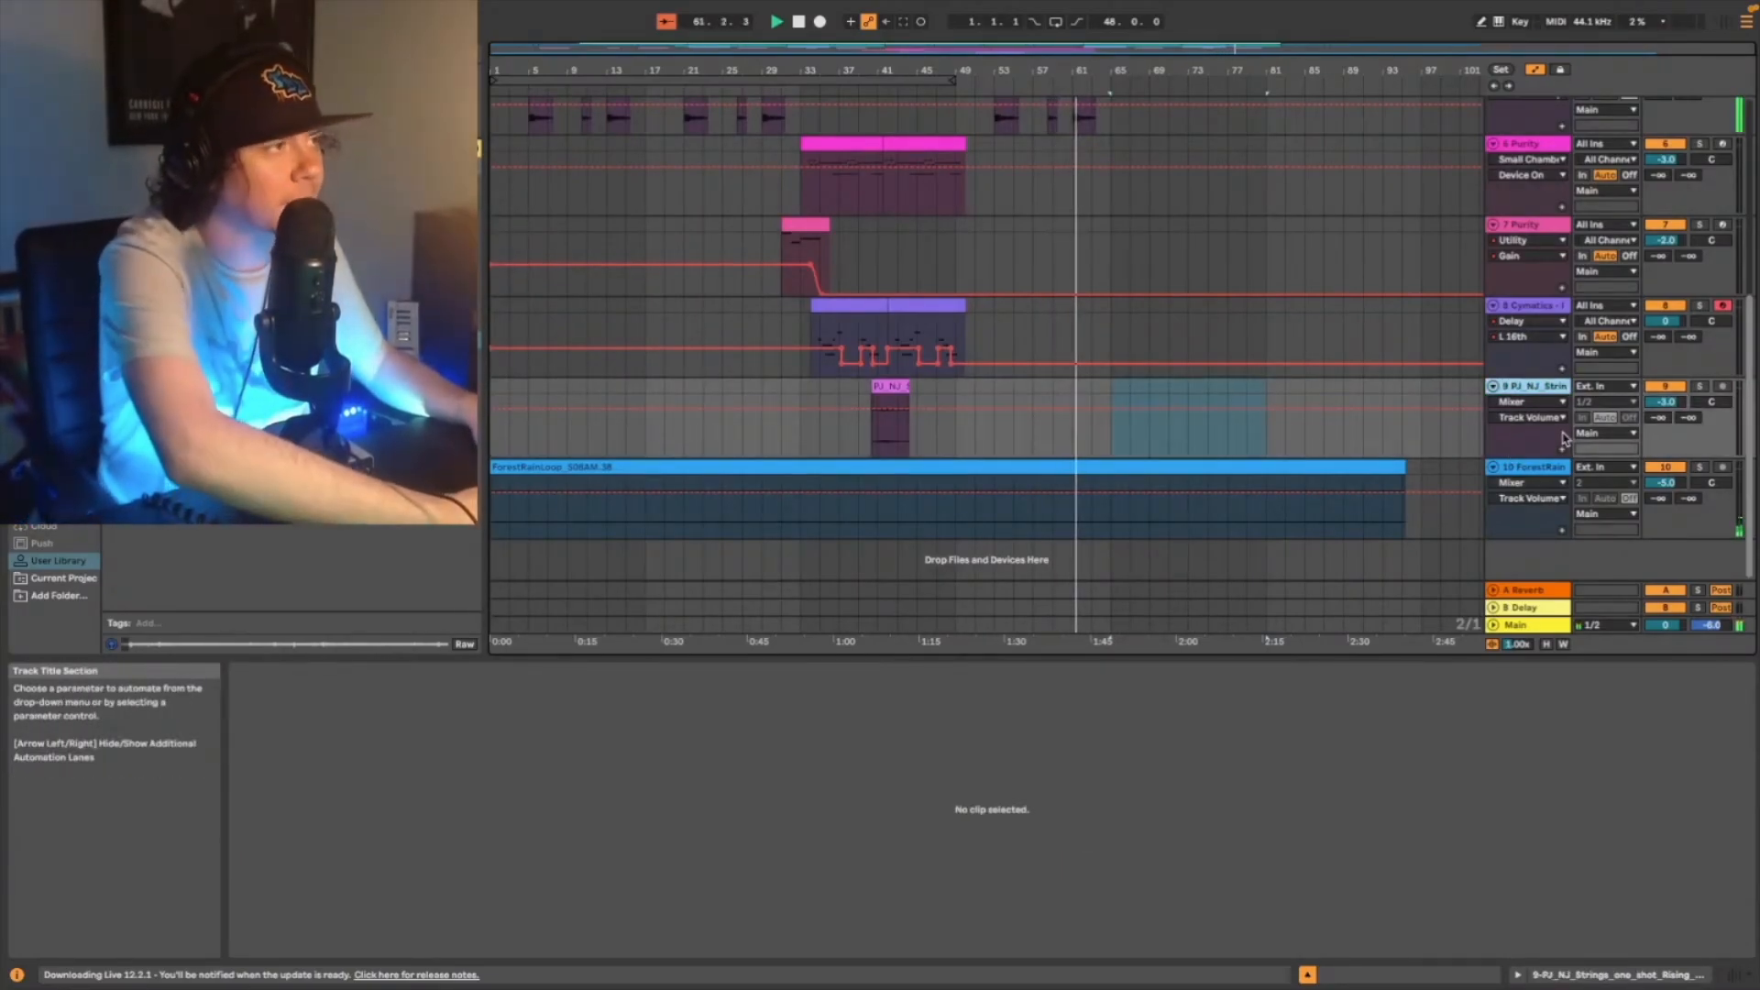
pyautogui.hotkey('ctrl', 'shift', 't')
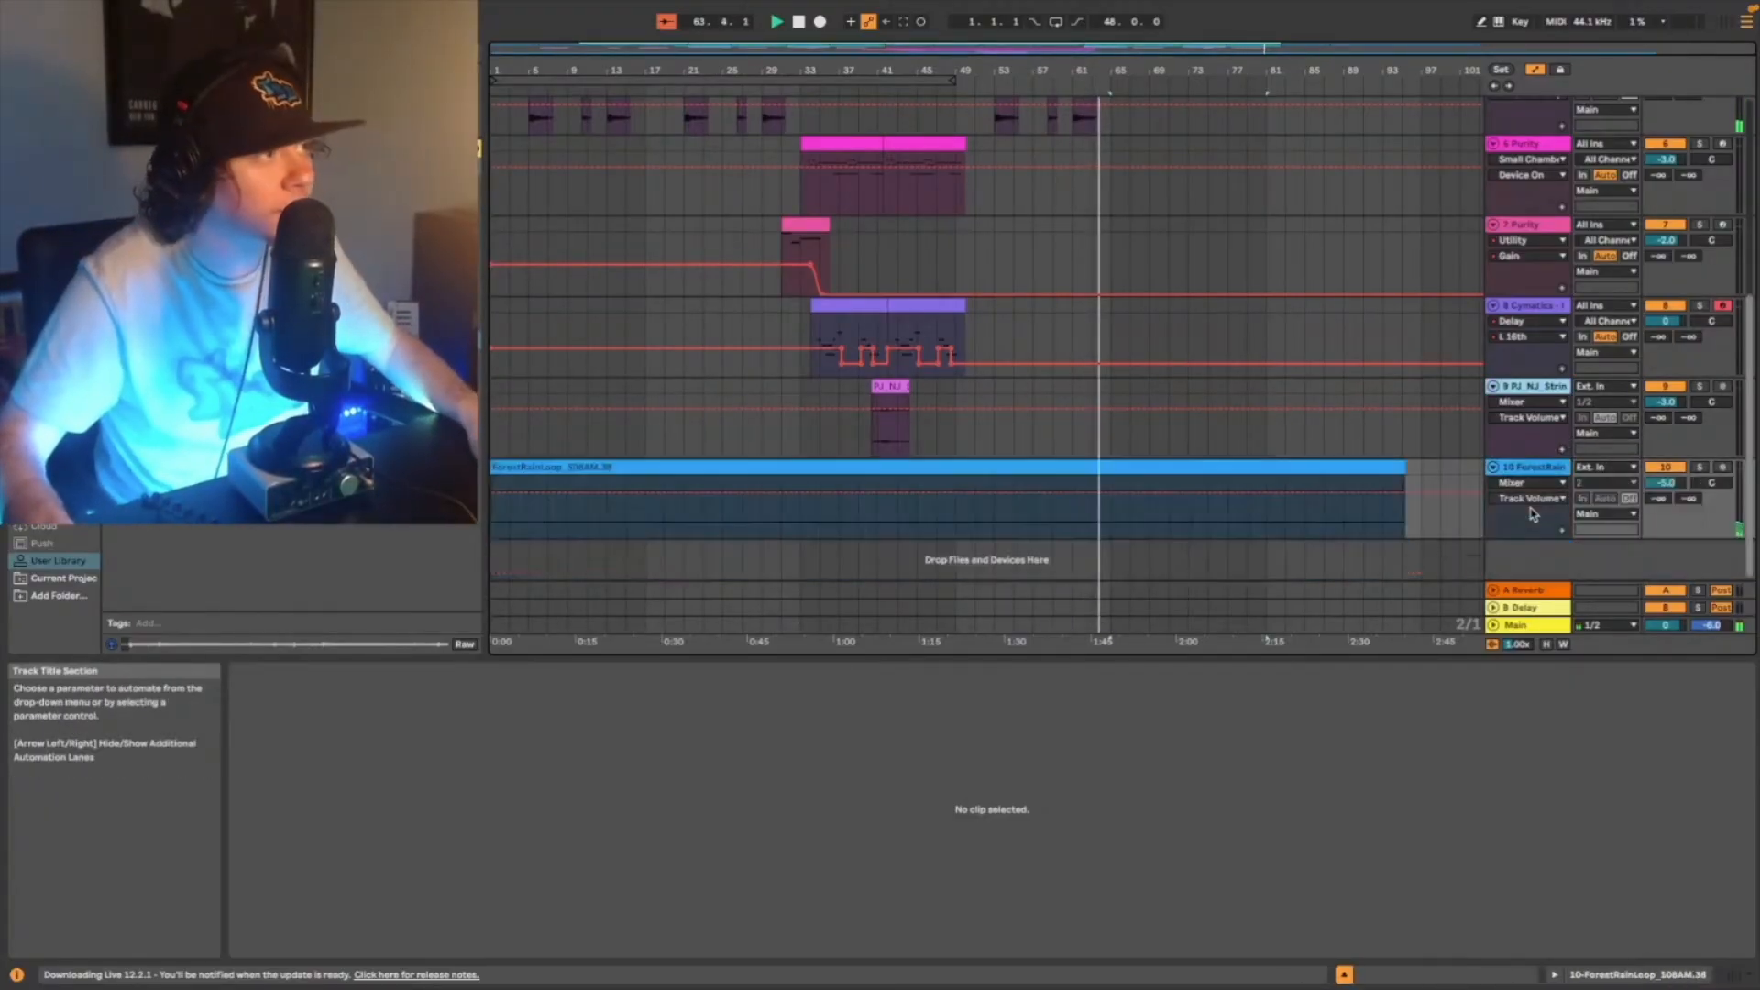
pyautogui.press('Delete')
# - Insert an empty audio track between the strings one-shot and forest rain tracks
pyautogui.click(1538, 386)
pyautogui.hotkey('ctrl', 't')
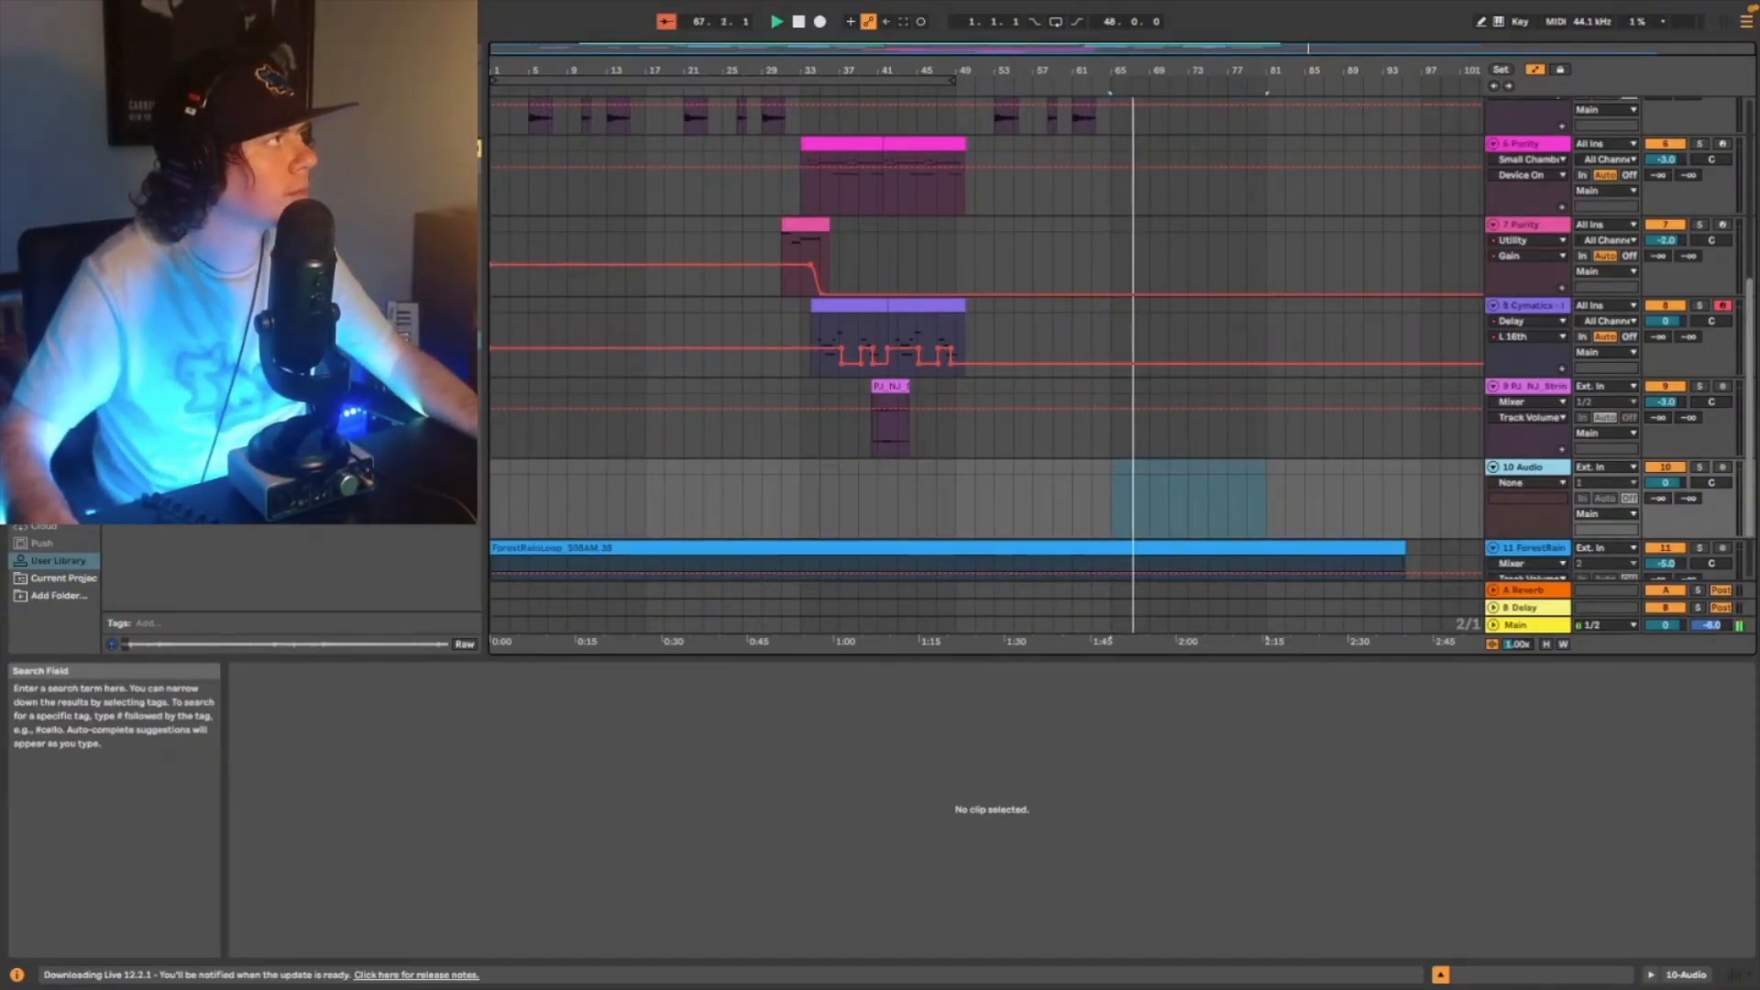
pyautogui.click(444, 52)
# - Duplicate the drum clip from 49.1.1 to 65.1.1, with the copy entering at about bar 68 and ending at bar 81, and play from 64.1.1
pyautogui.scroll(1, 1006, 409)
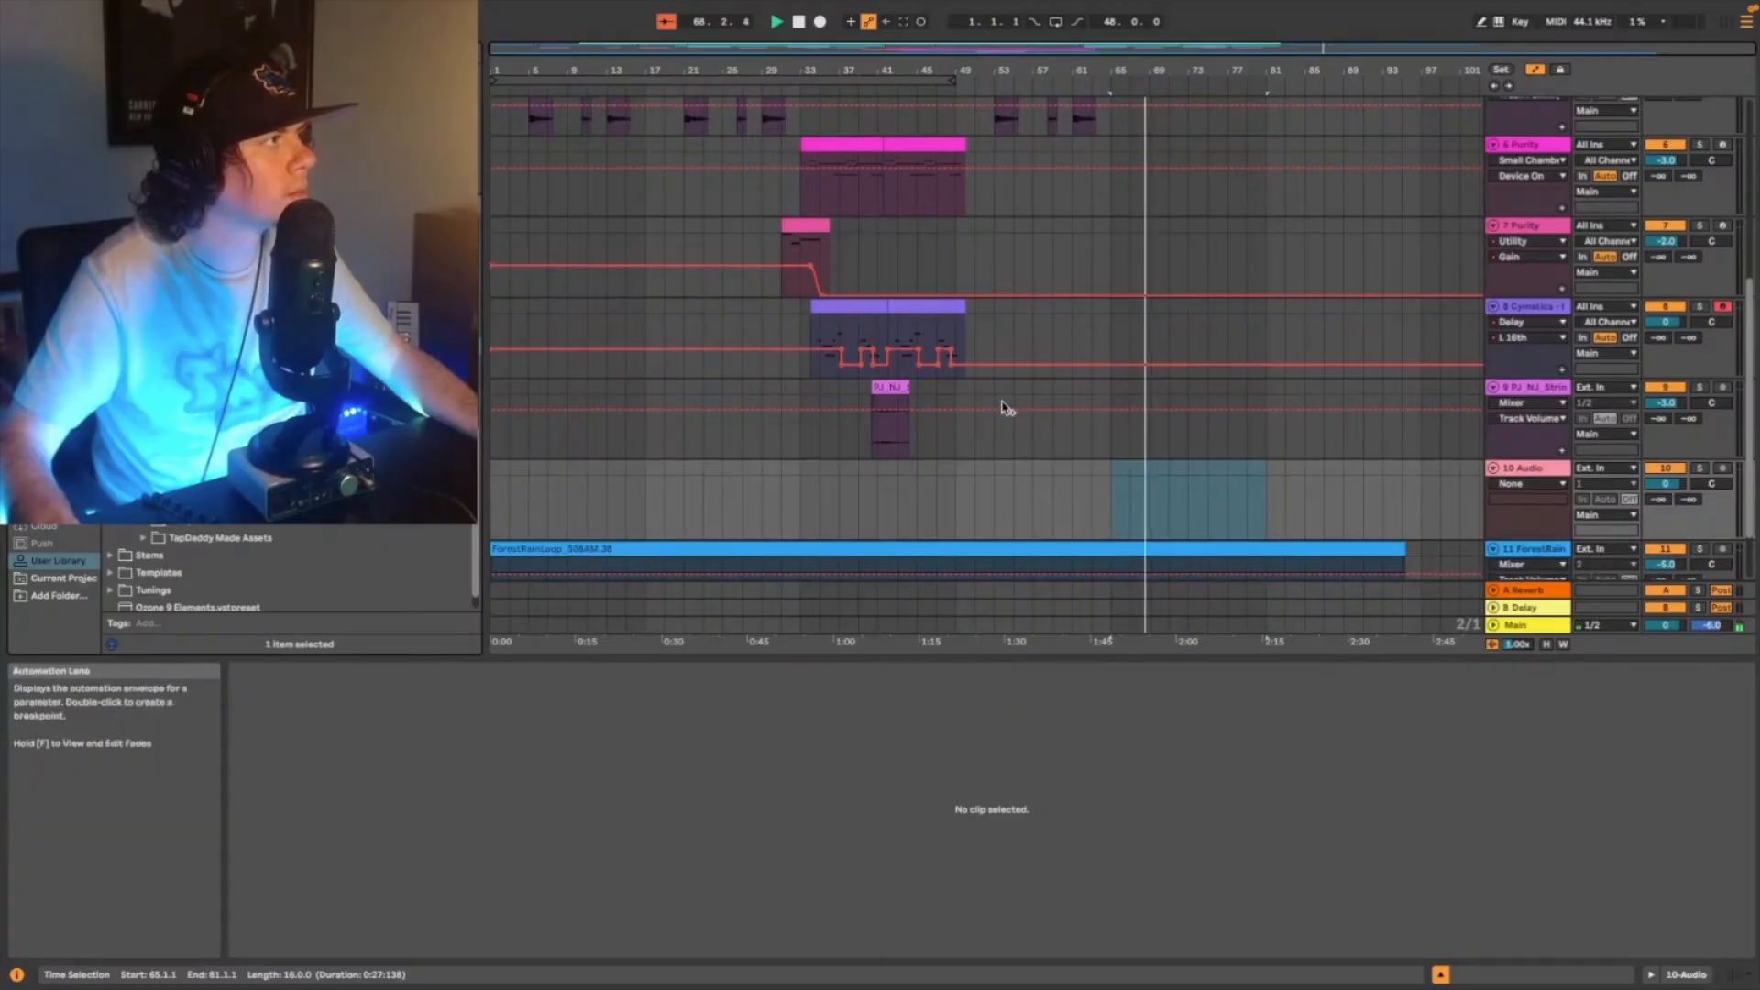
pyautogui.scroll(8, 1006, 409)
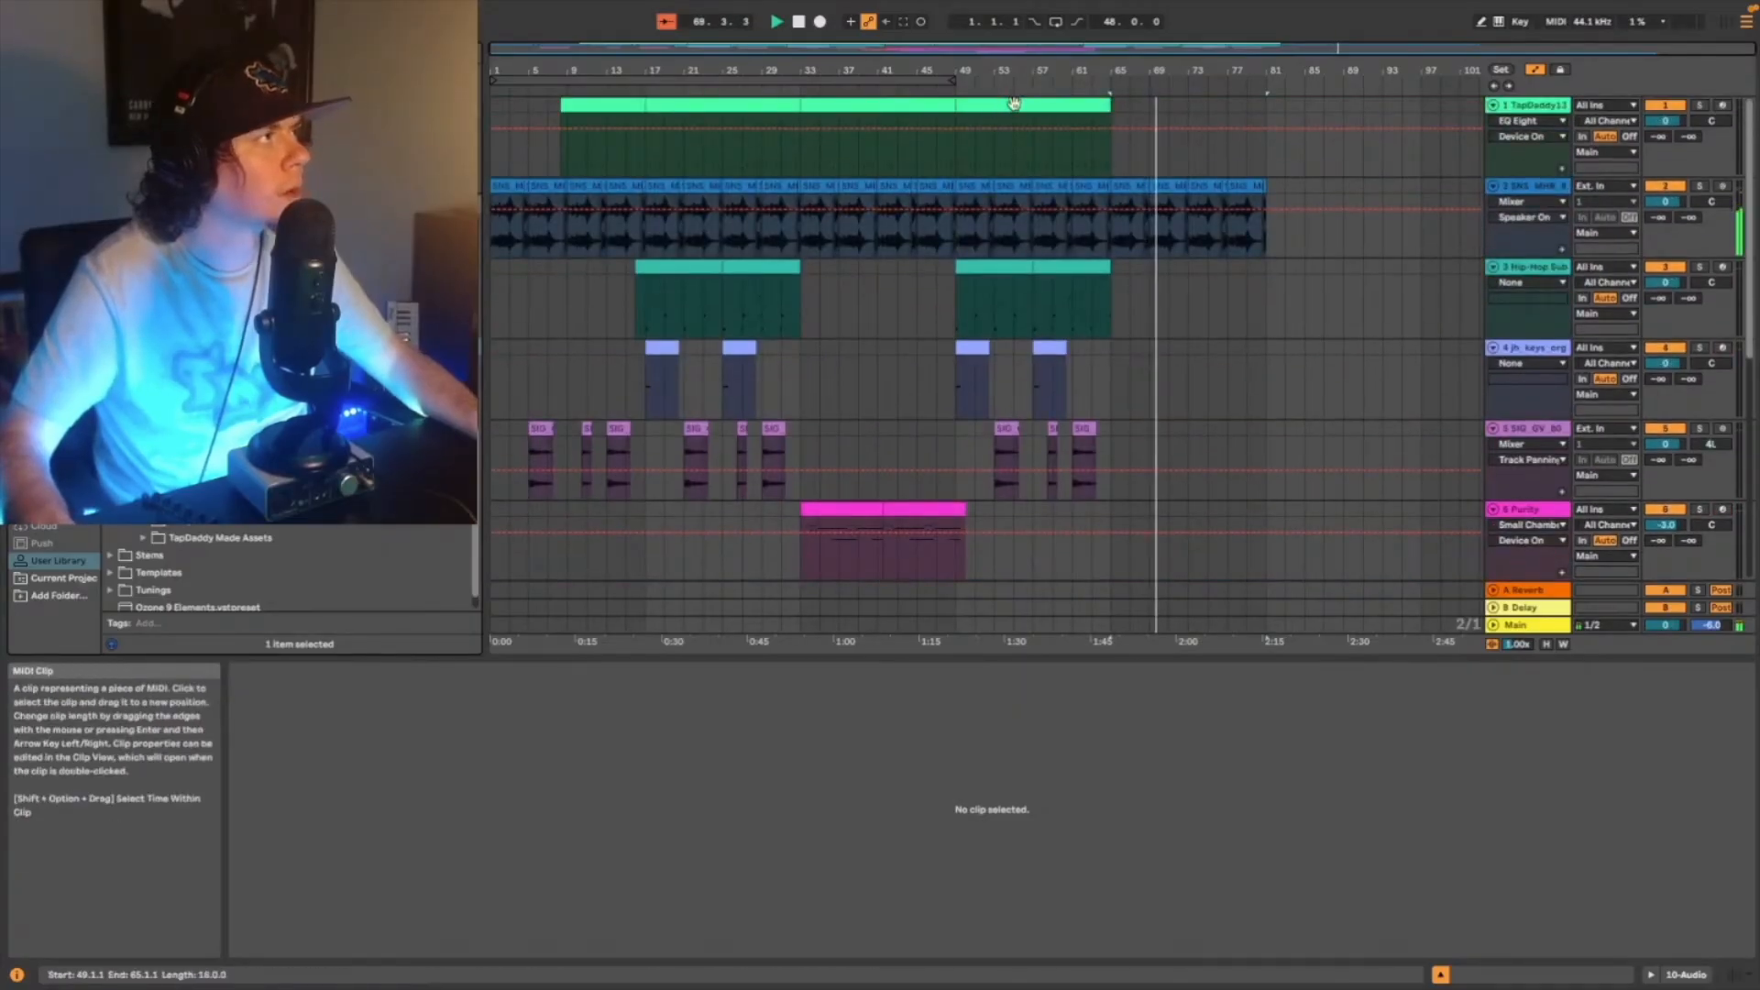
pyautogui.click(1014, 103)
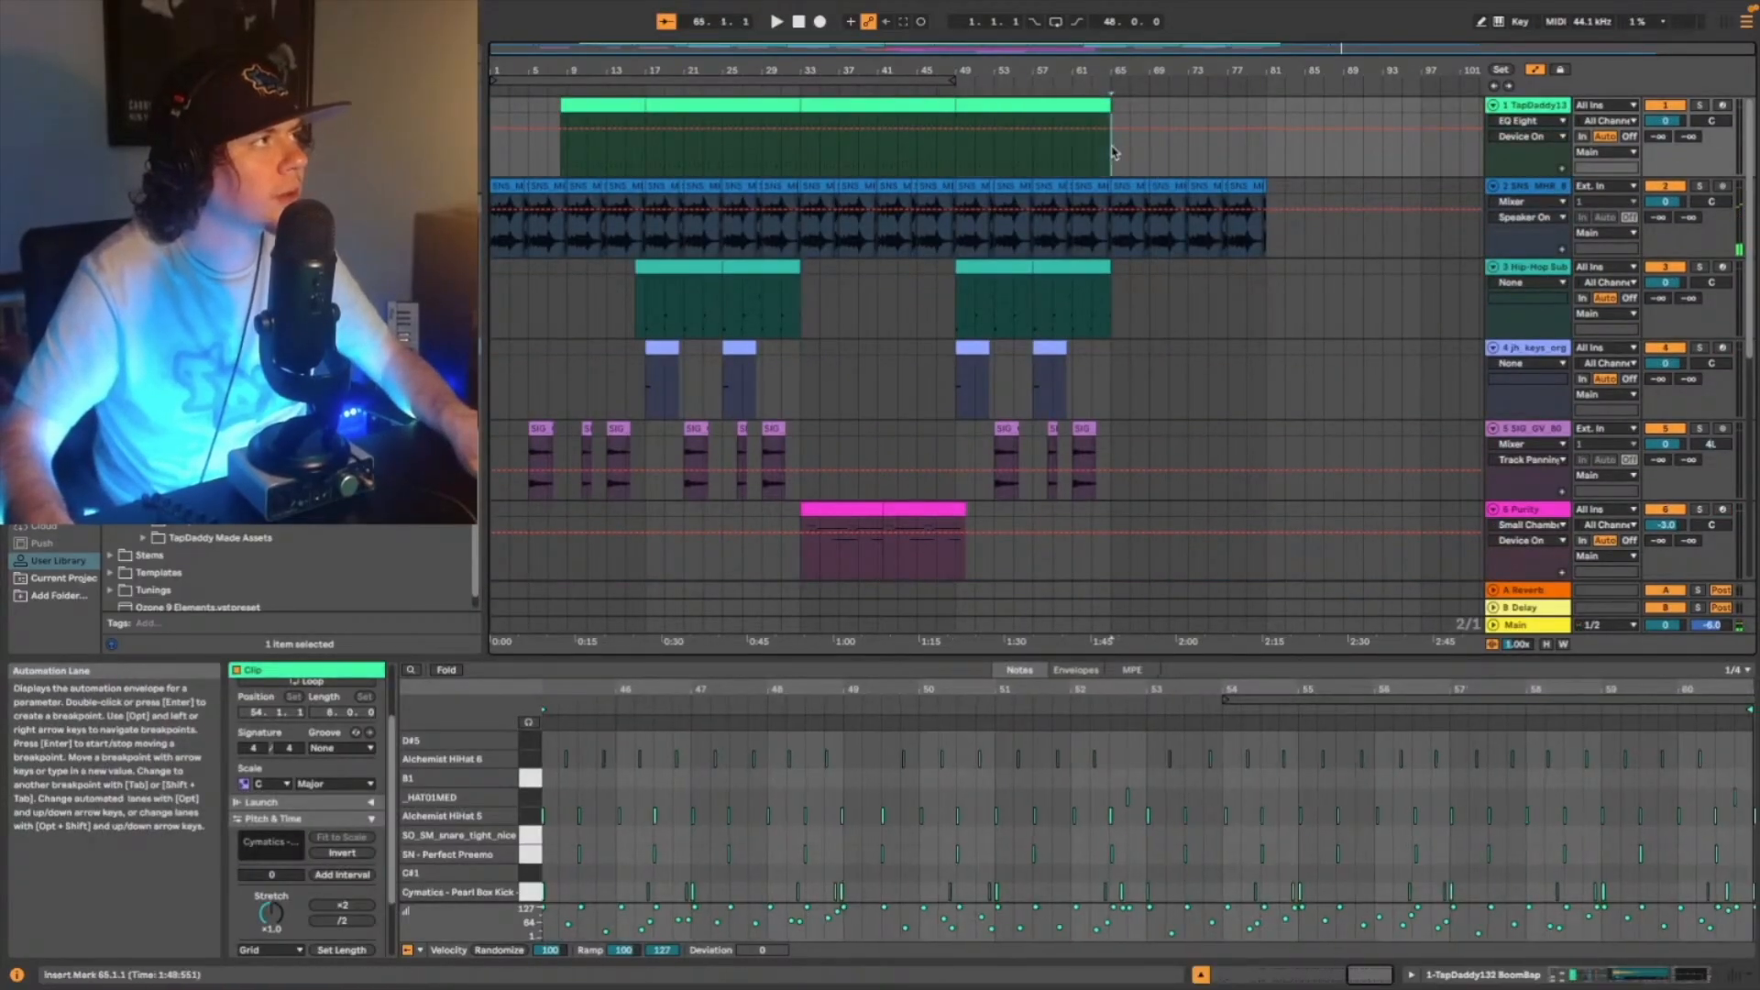
pyautogui.press('super+d')
pyautogui.scroll(5, 1214, 165)
pyautogui.click(849, 165)
pyautogui.press('space')
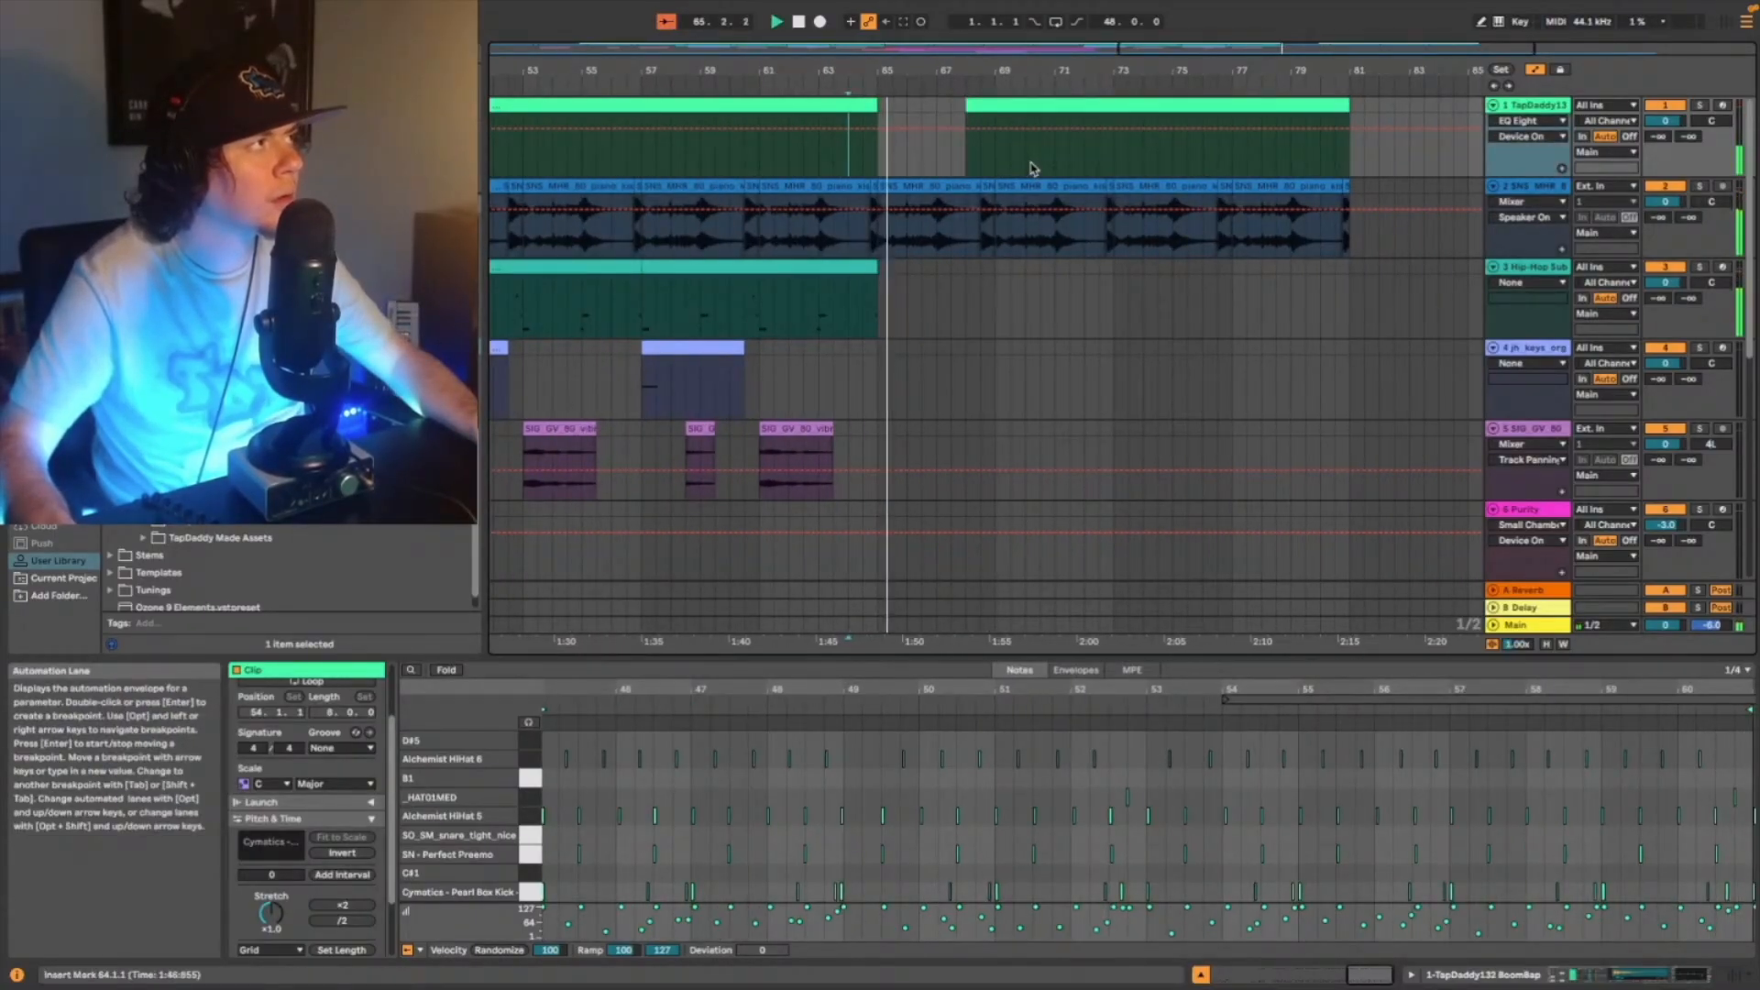
# - Shorten the last sub bass clip so it ends at 64.3.1
pyautogui.scroll(-1, 874, 282)
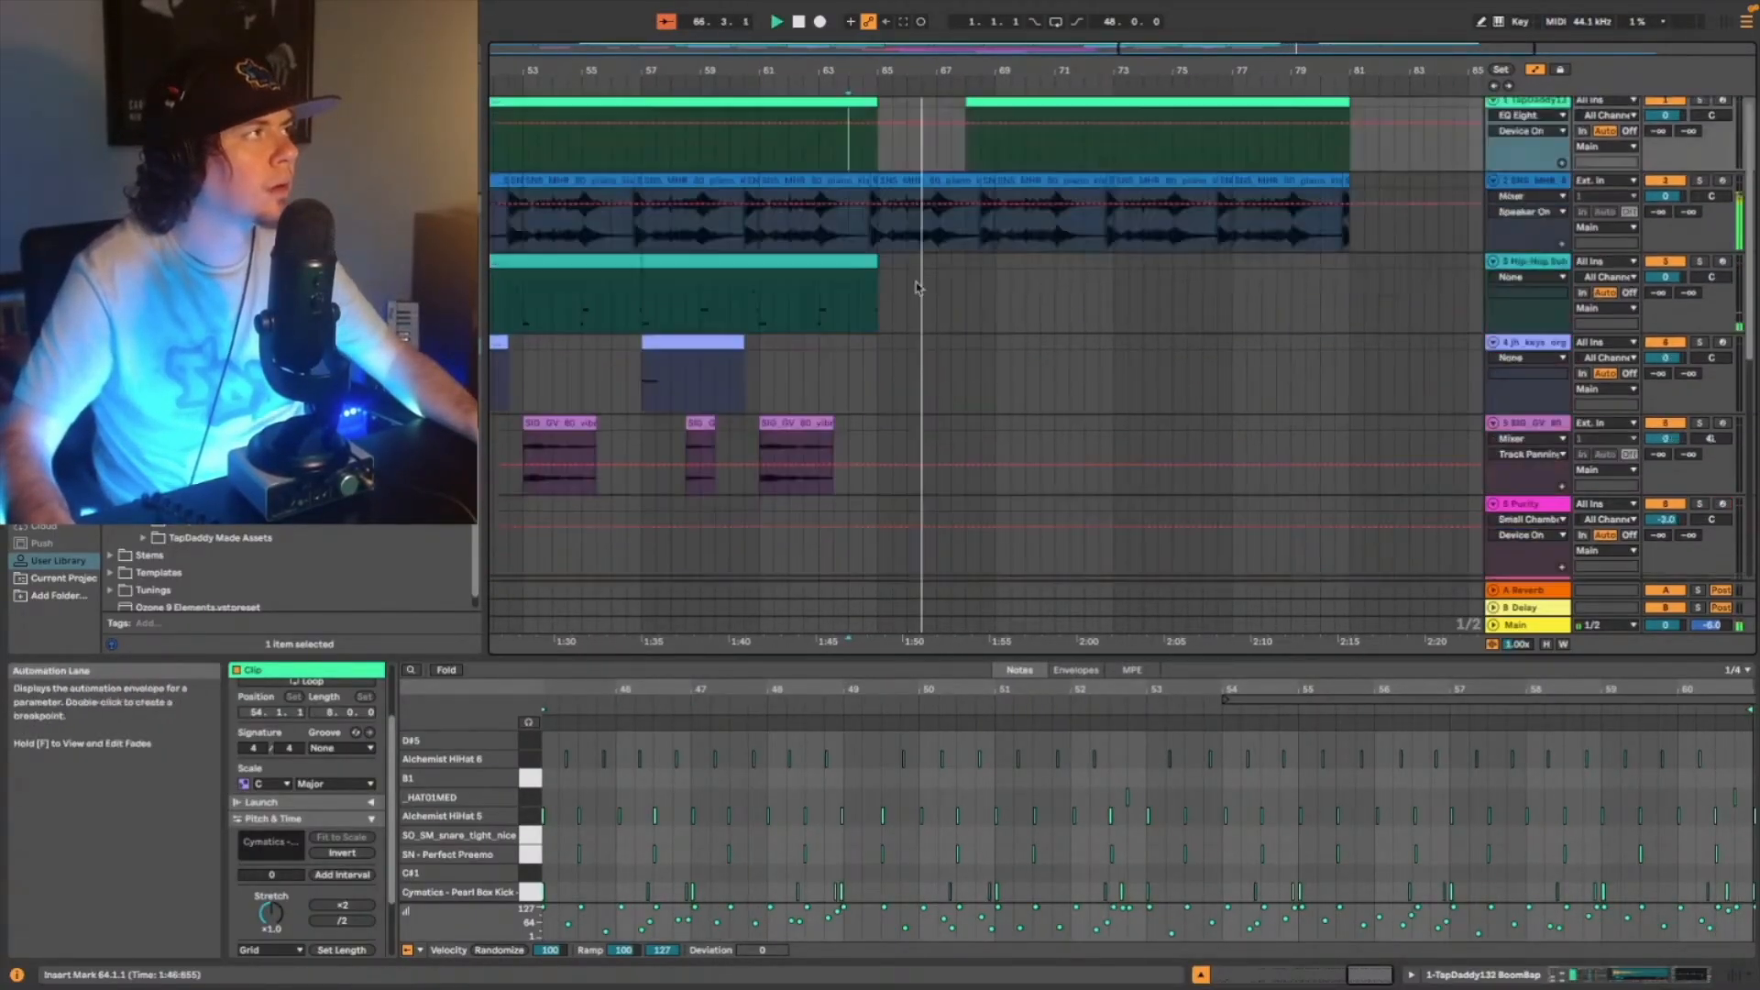
pyautogui.moveTo(876, 262); pyautogui.dragTo(862, 262)
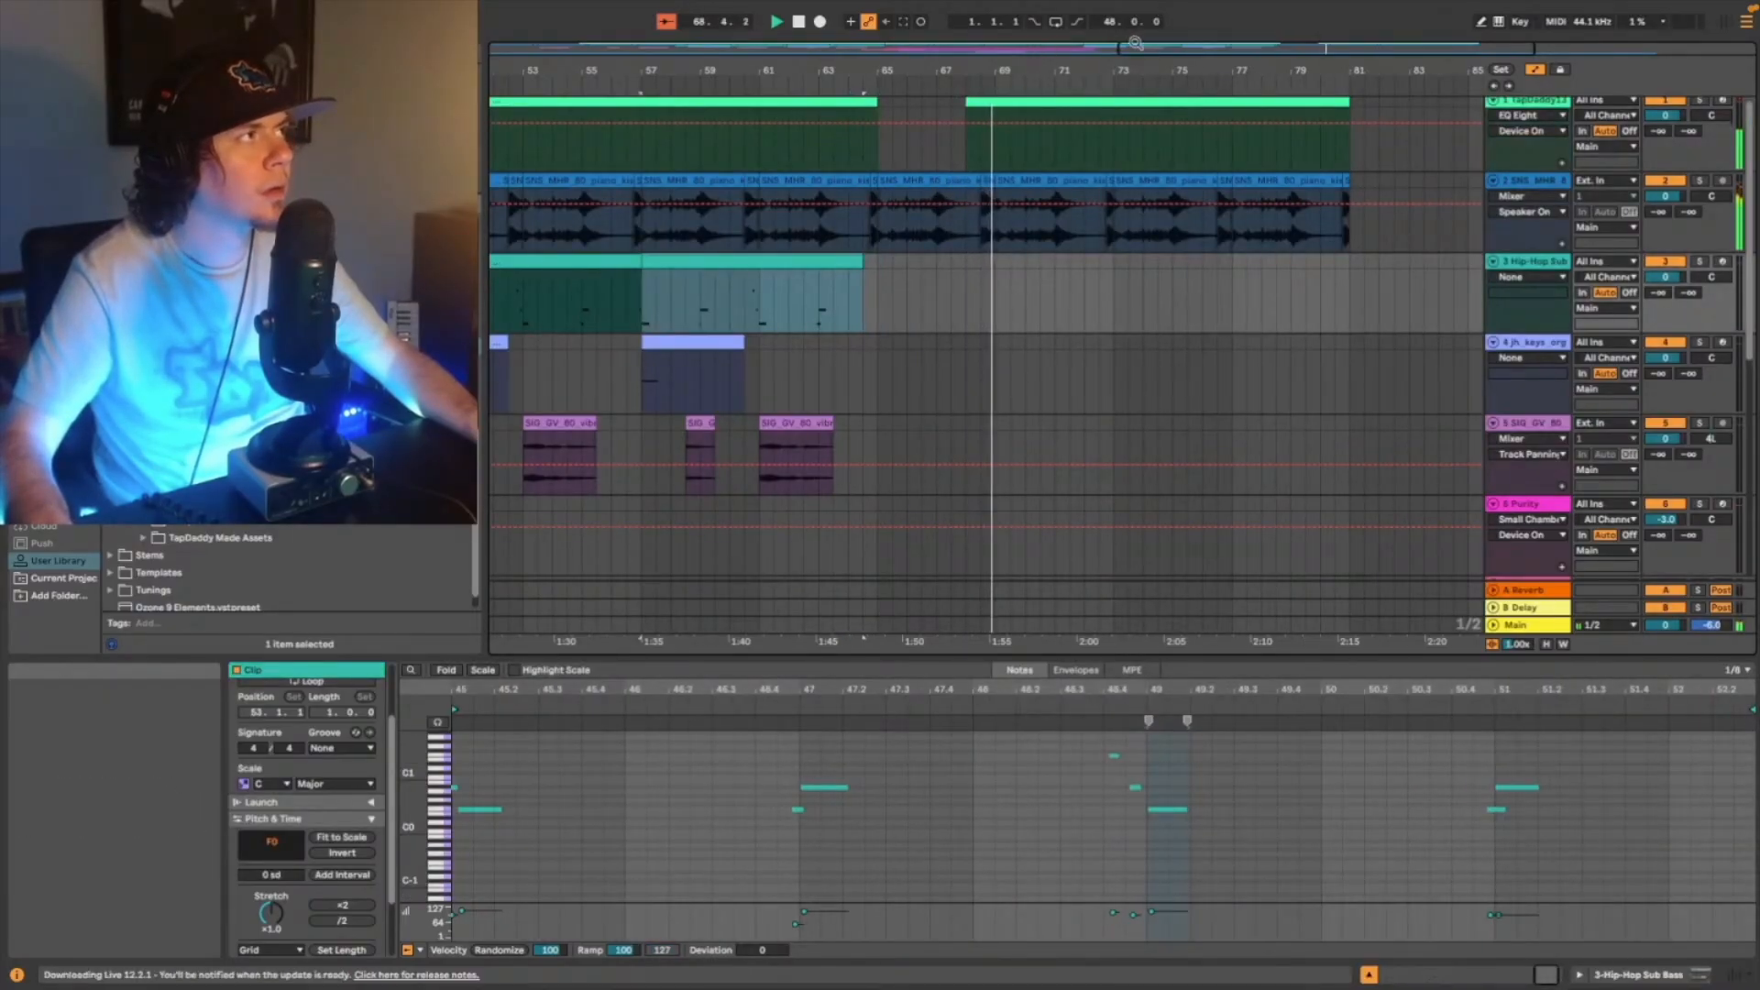
pyautogui.moveTo(582, 70); pyautogui.dragTo(582, 18)
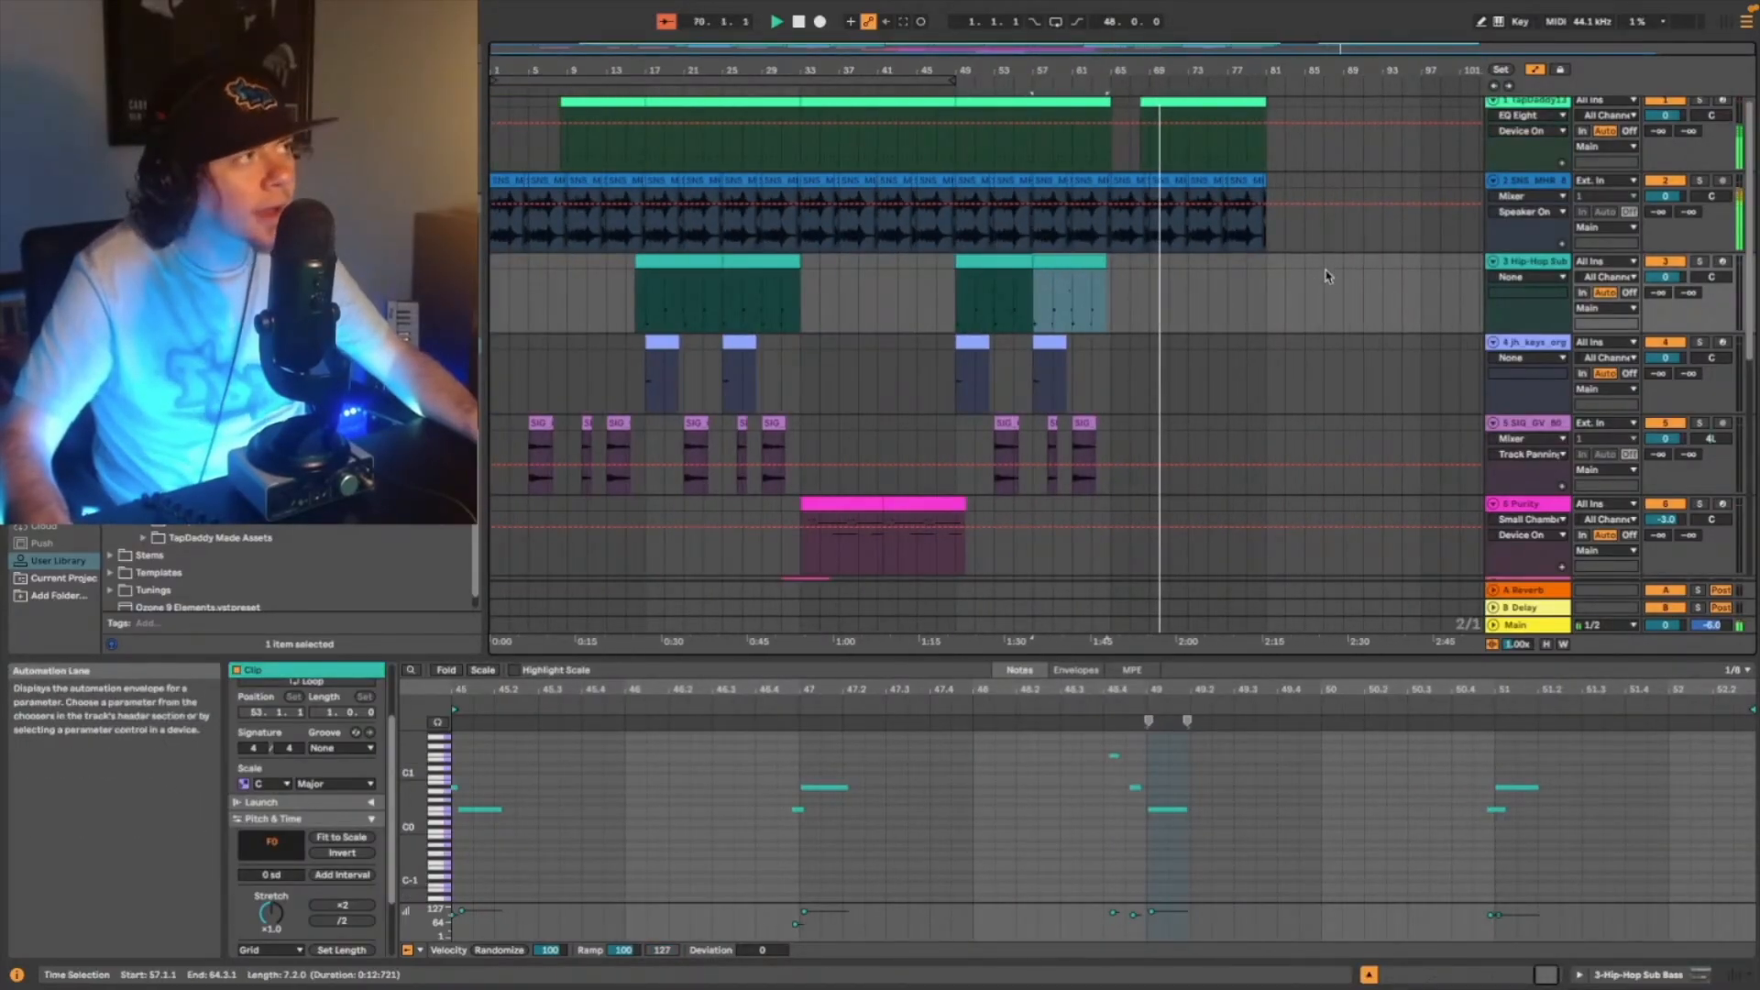
# - Review the tracks in the closing section and replay the beat from 73.1.1
pyautogui.scroll(-10, 1204, 303)
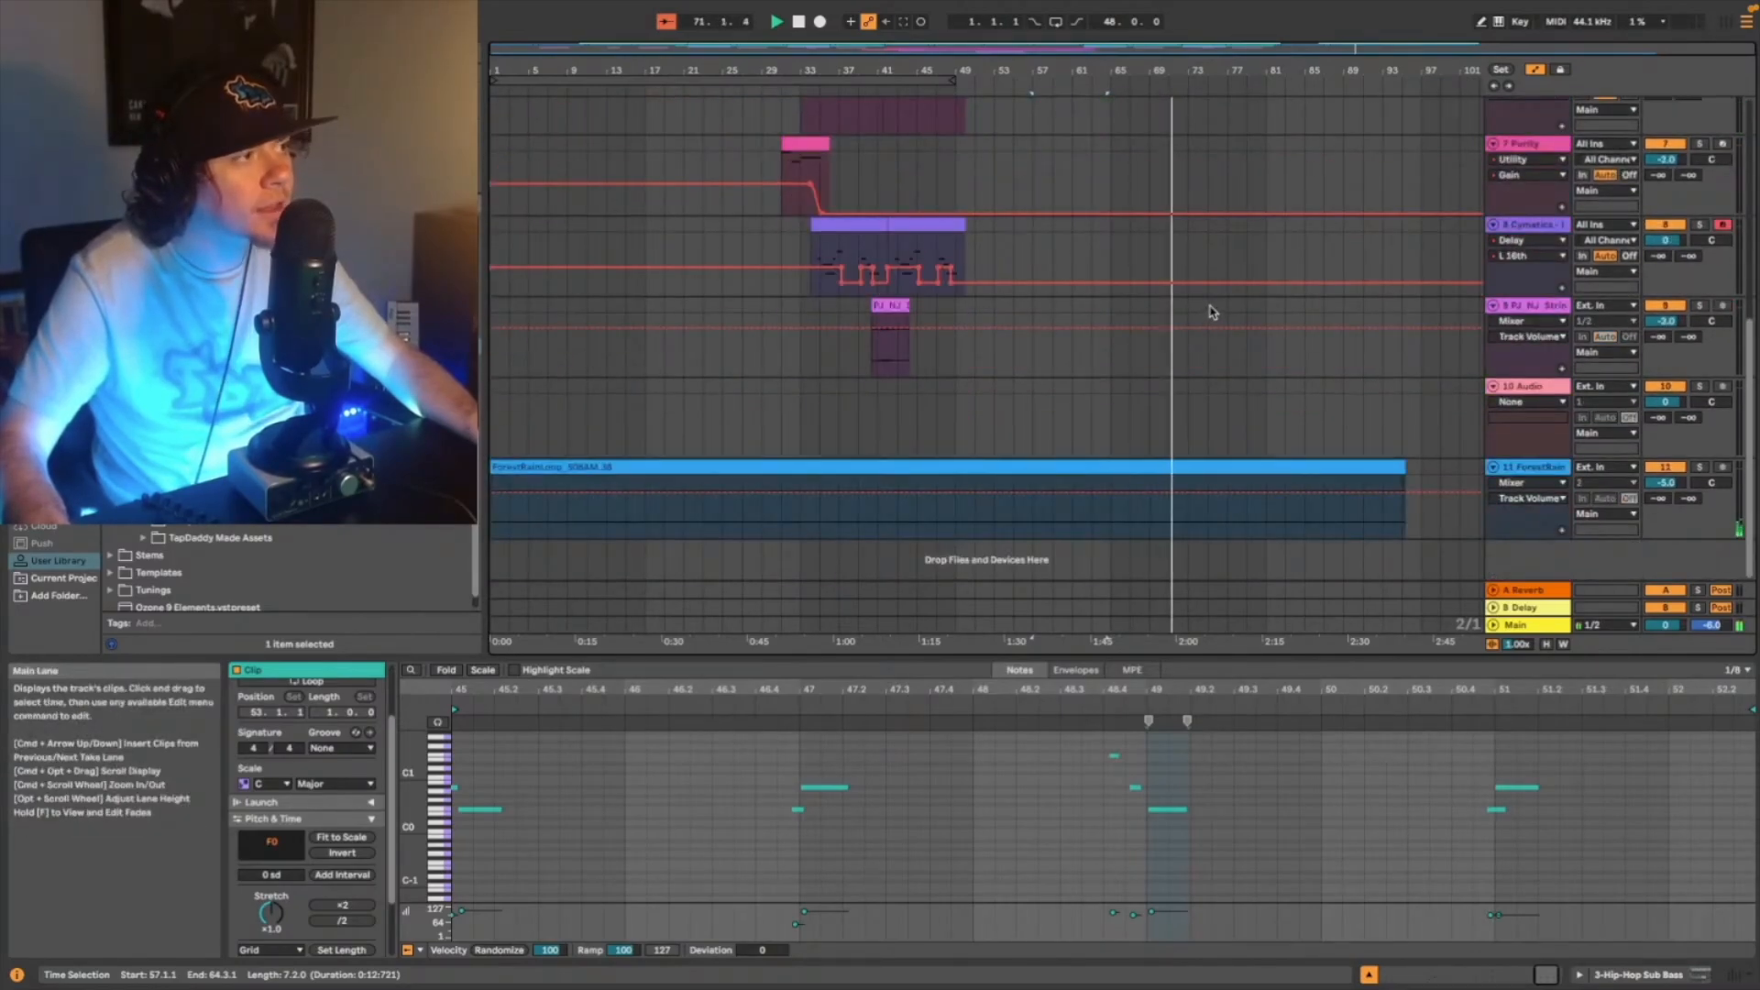
pyautogui.scroll(10, 1212, 301)
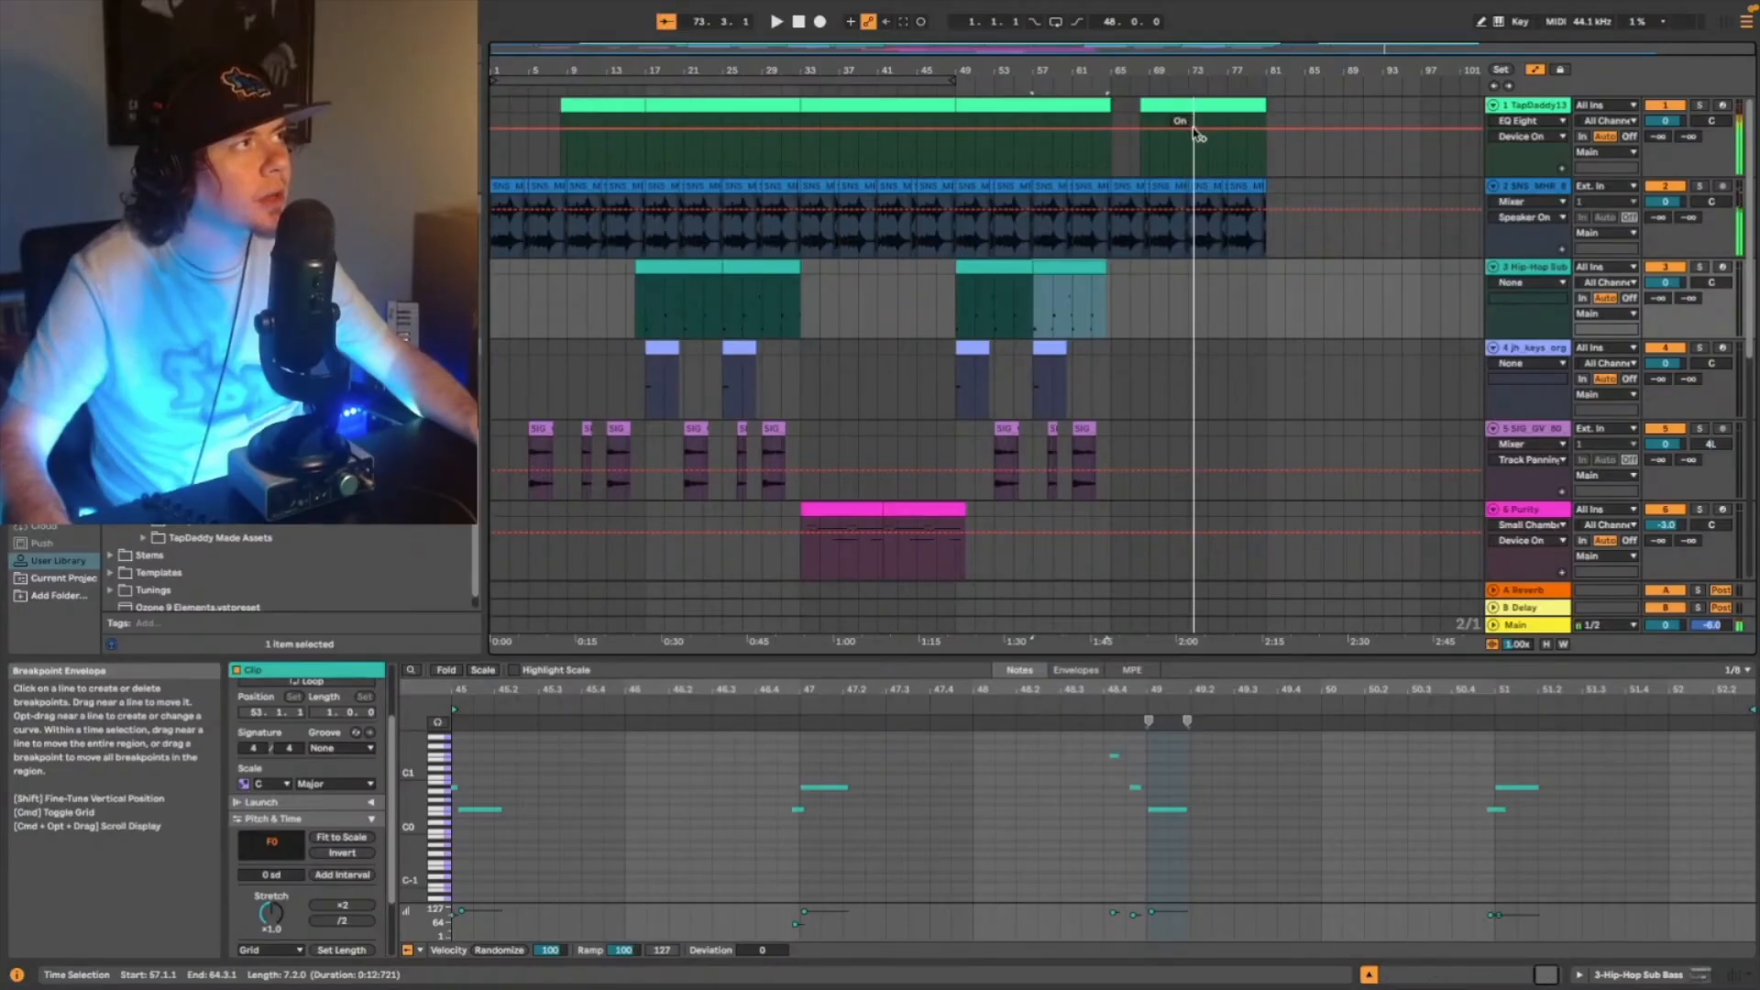
pyautogui.click(1195, 152)
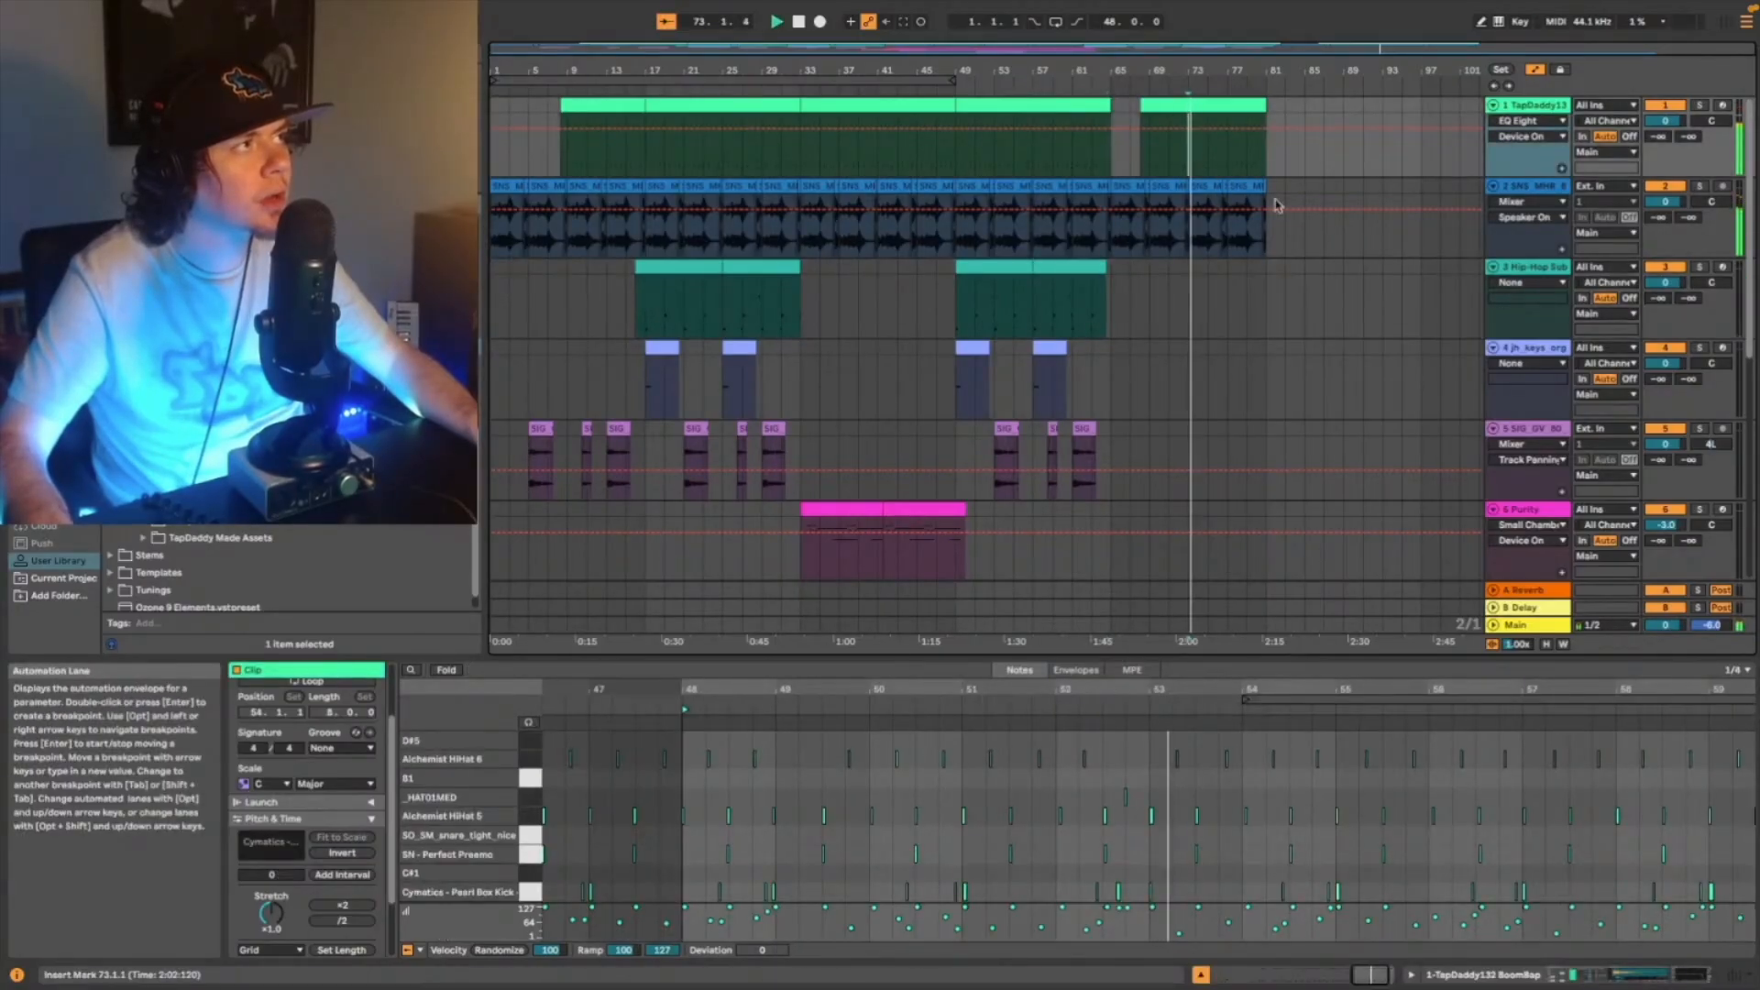
# - Show the Main track's volume automation and draw a fade-out from about bar 77 down to silence at bar 81
pyautogui.scroll(-10, 1261, 190)
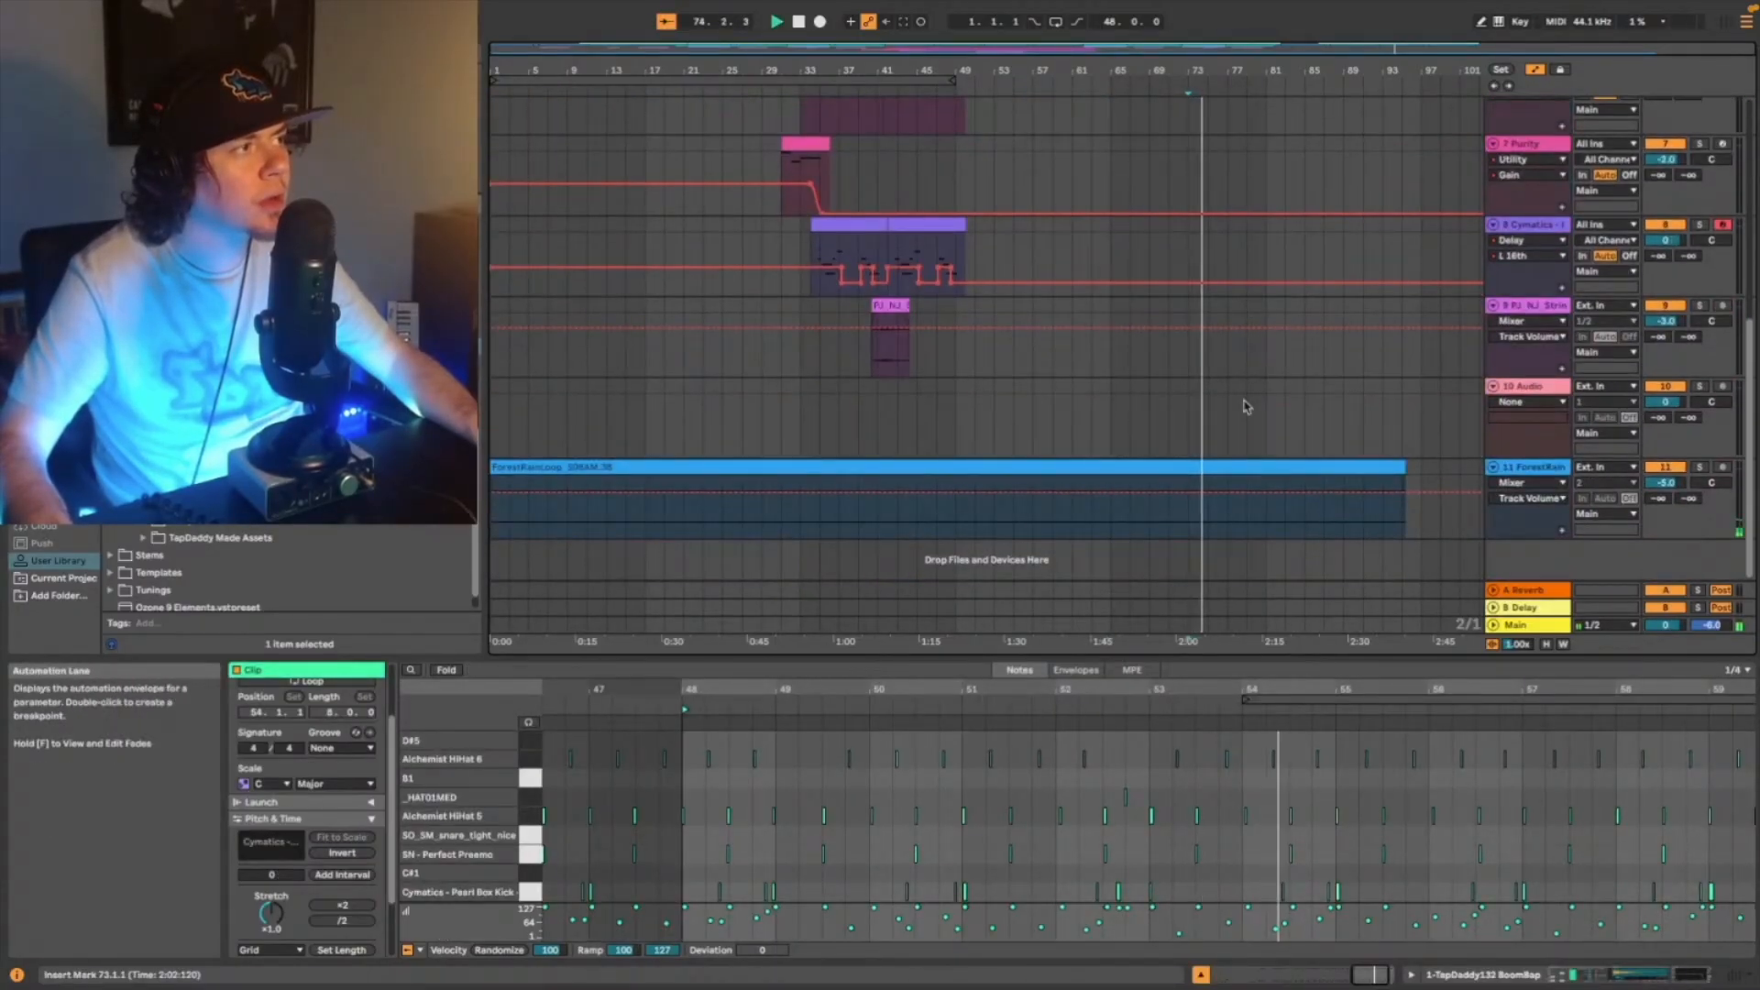
pyautogui.rightClick(1516, 627)
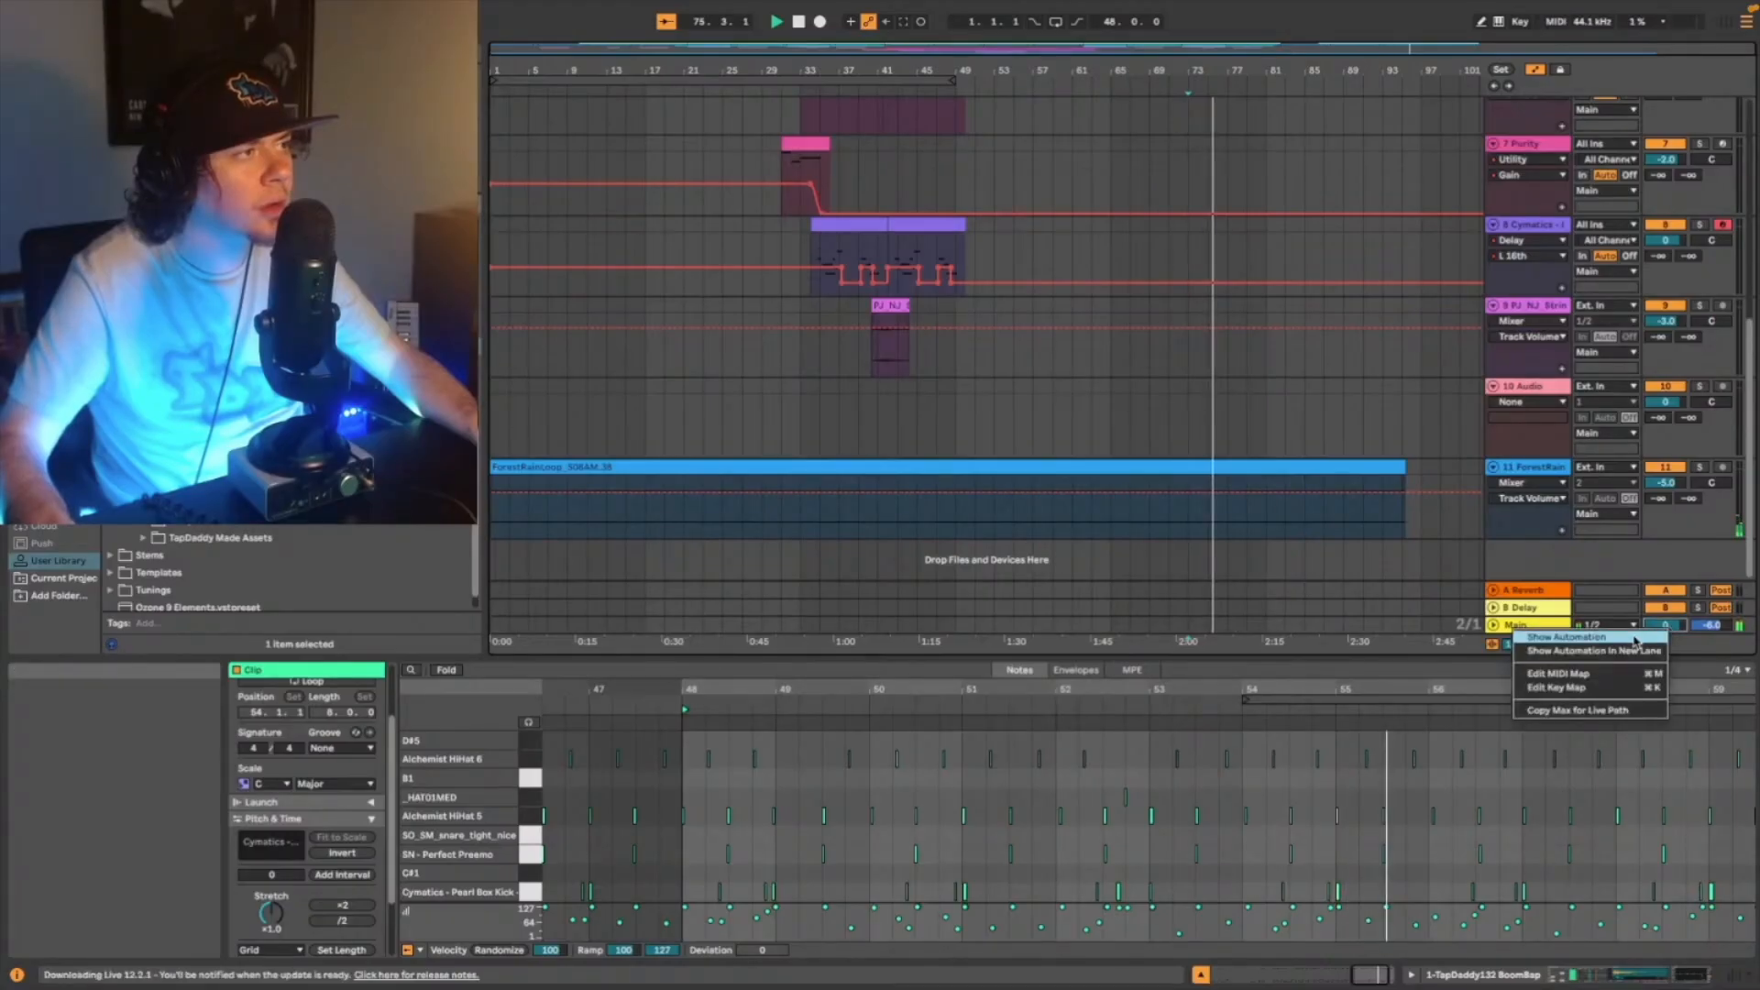
pyautogui.click(1635, 639)
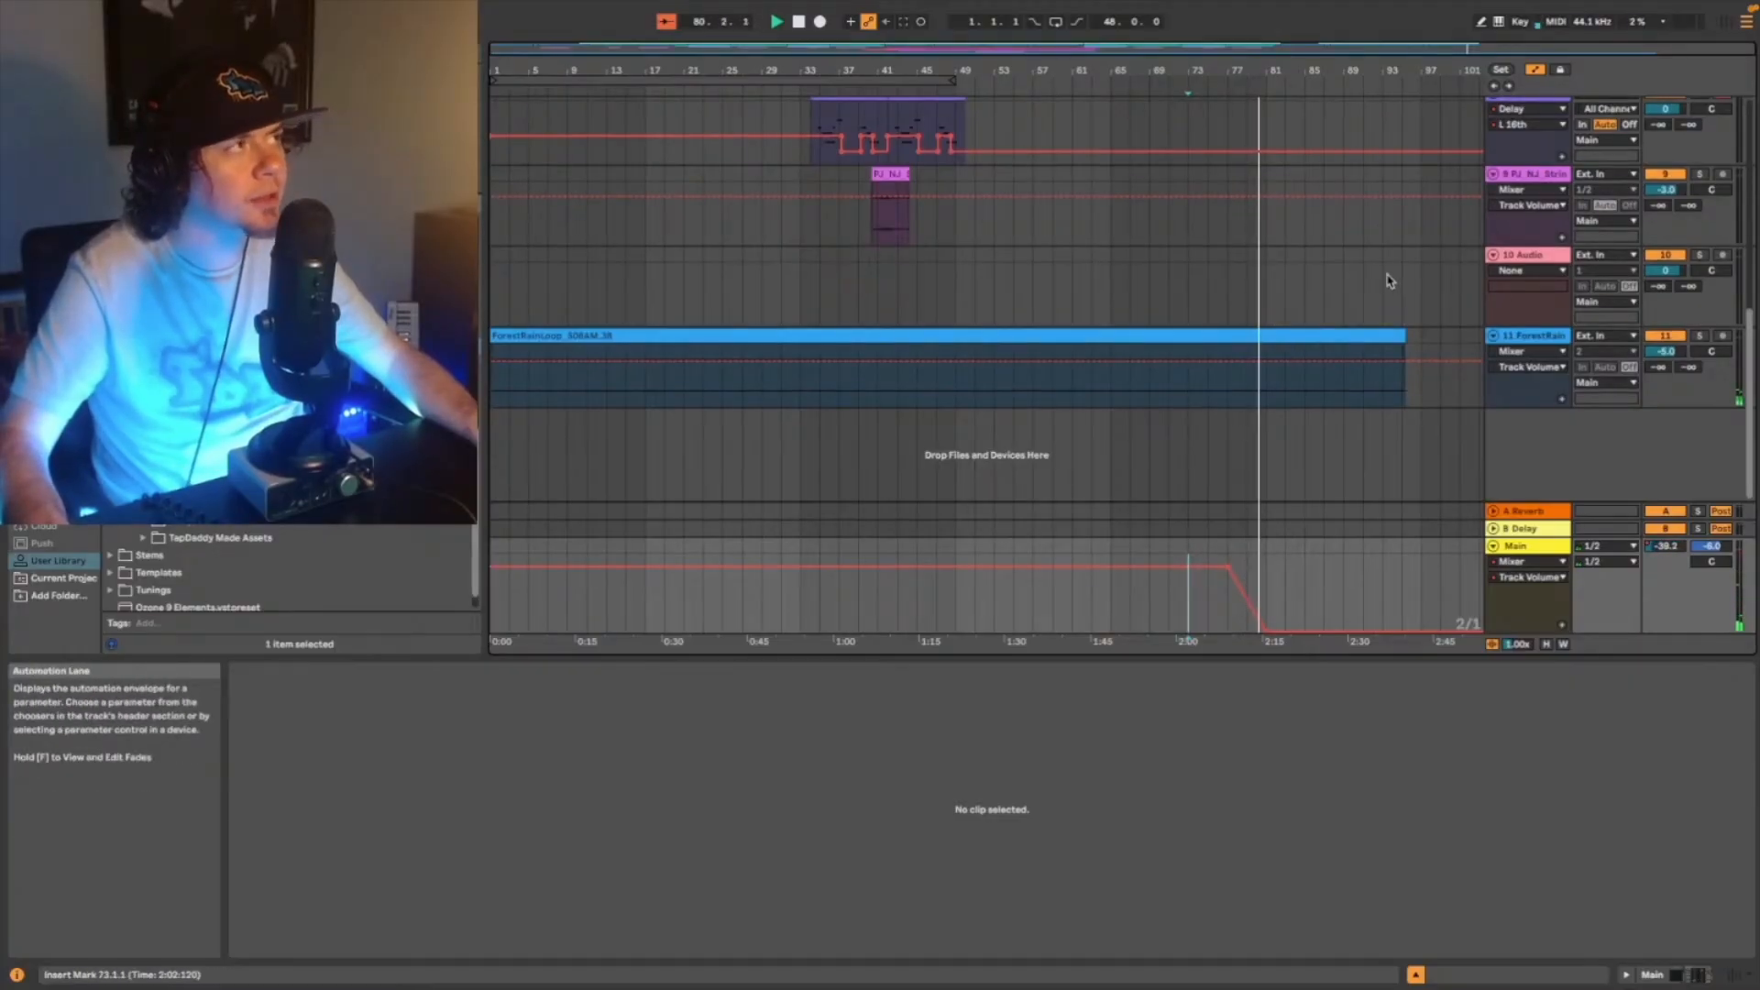
pyautogui.scroll(5, 1249, 295)
pyautogui.scroll(3, 1240, 204)
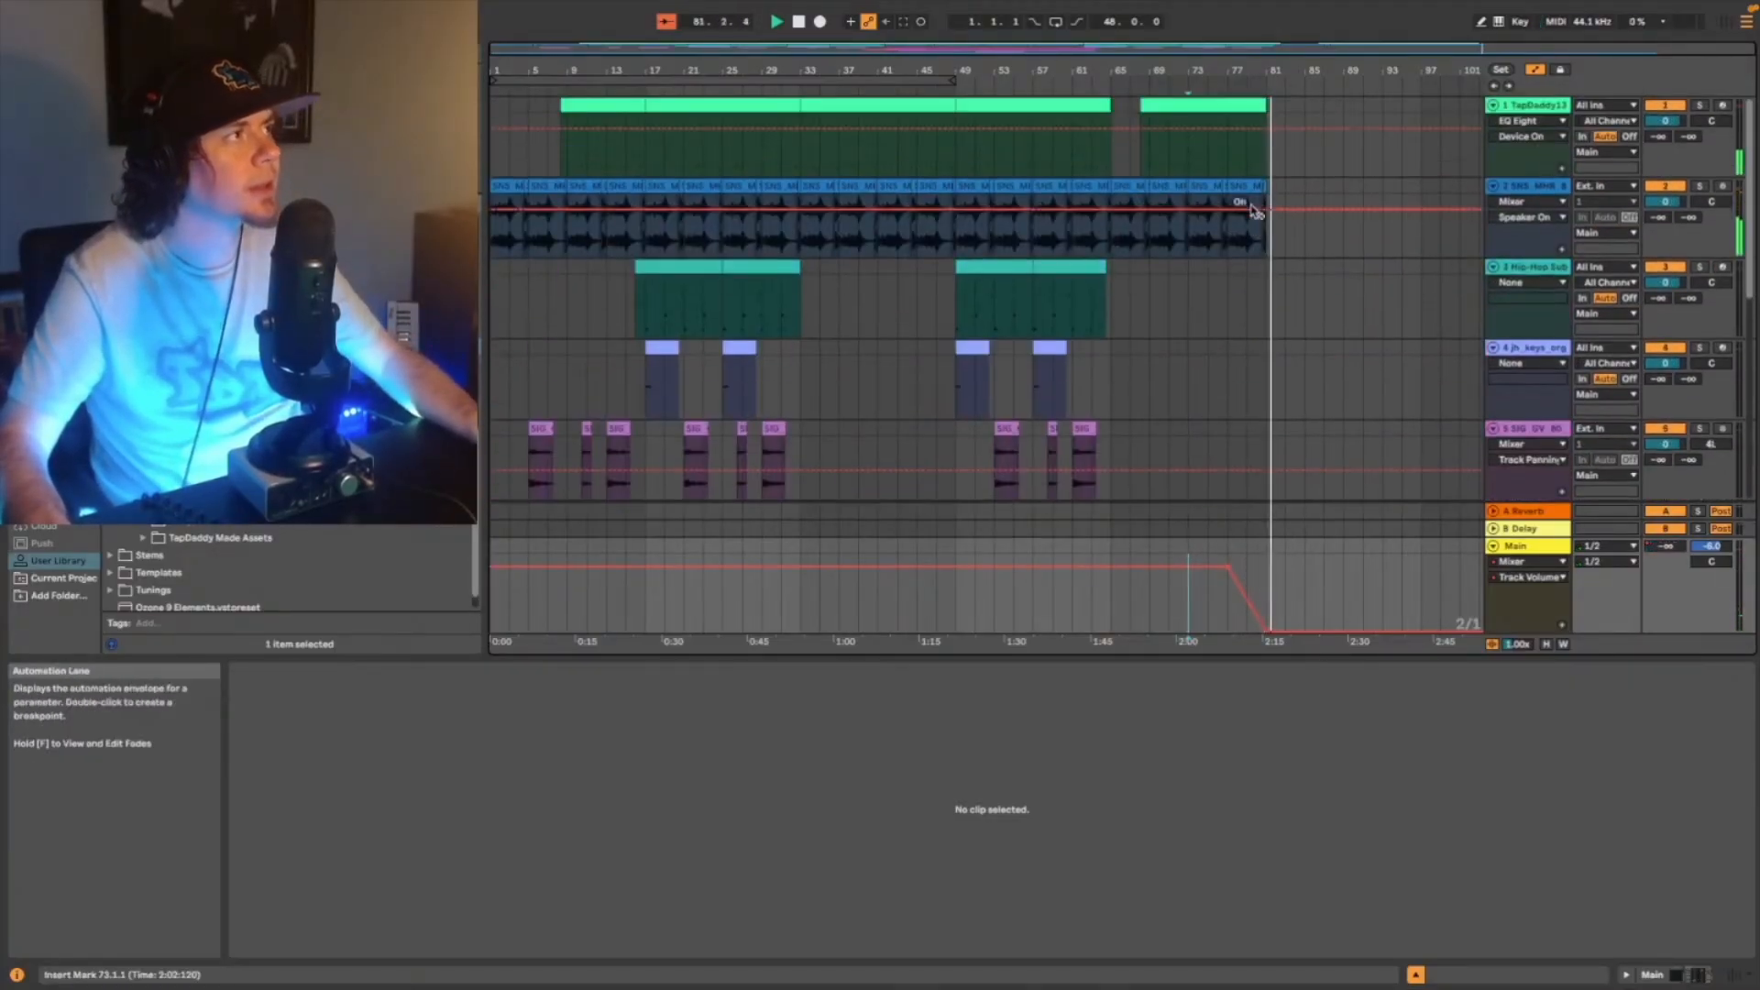